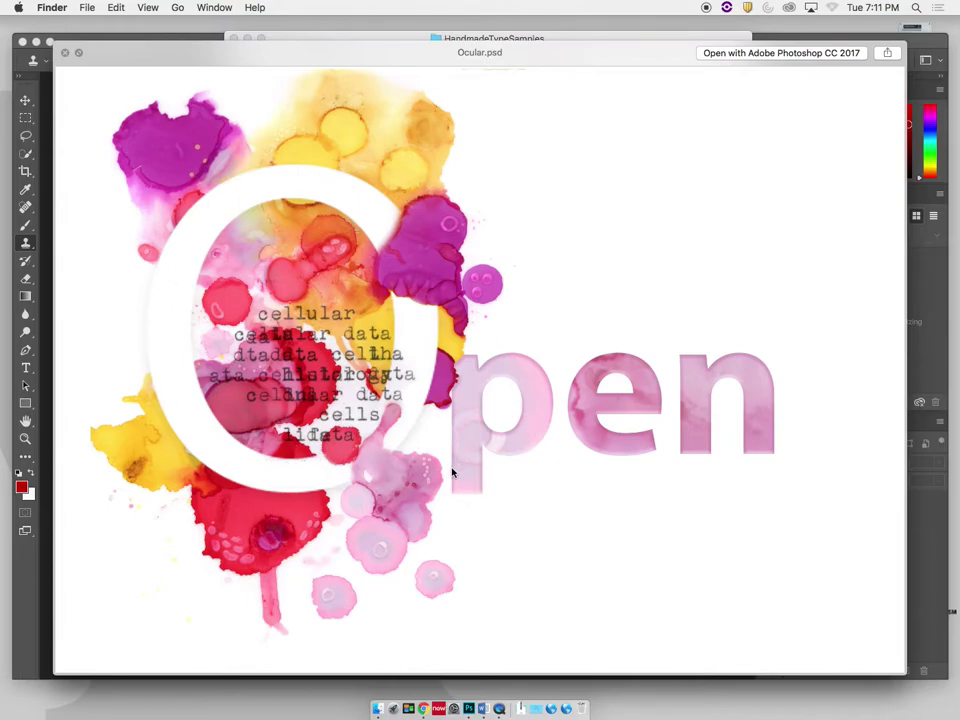
Step: Close the Ocular.psd preview and preview type.jpg in the HandmadeTypeSamples folder
drag(446, 52, 478, 55)
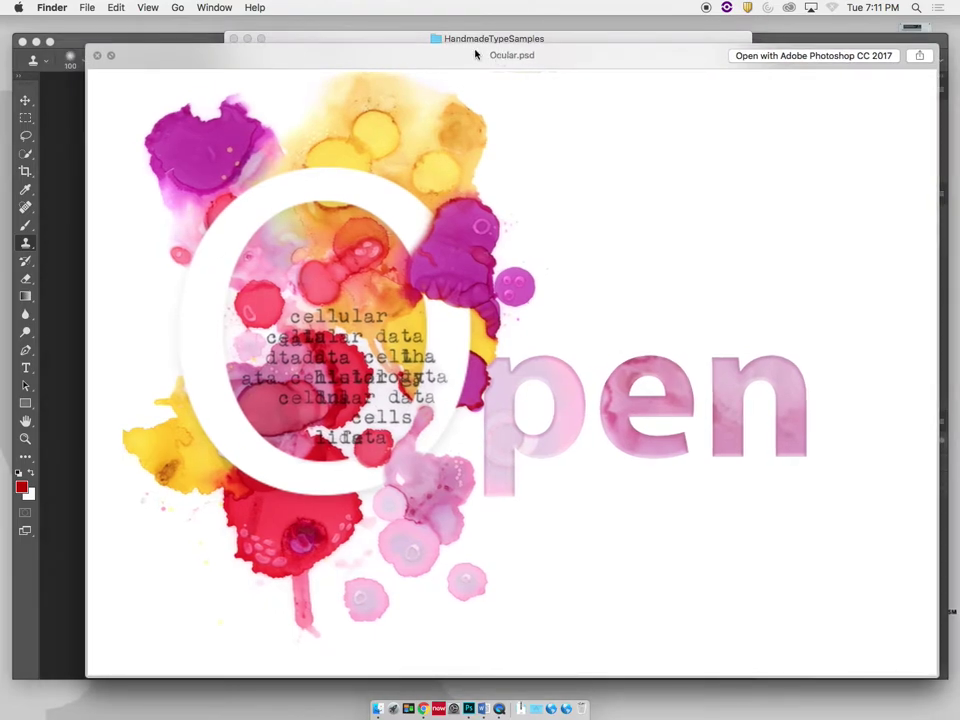
click(97, 56)
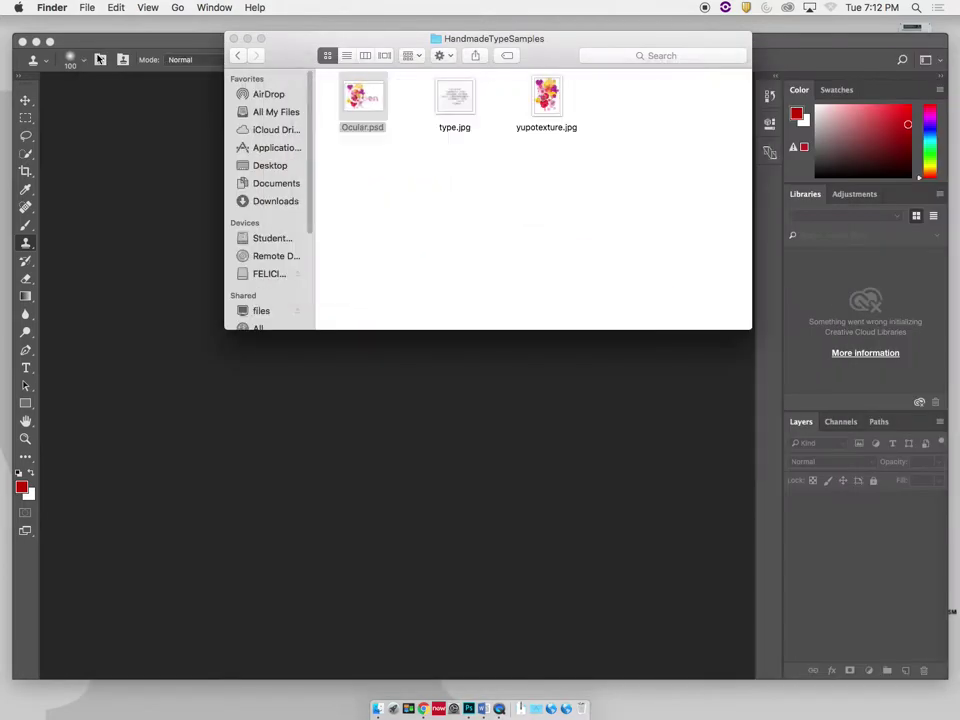
drag(495, 39, 503, 32)
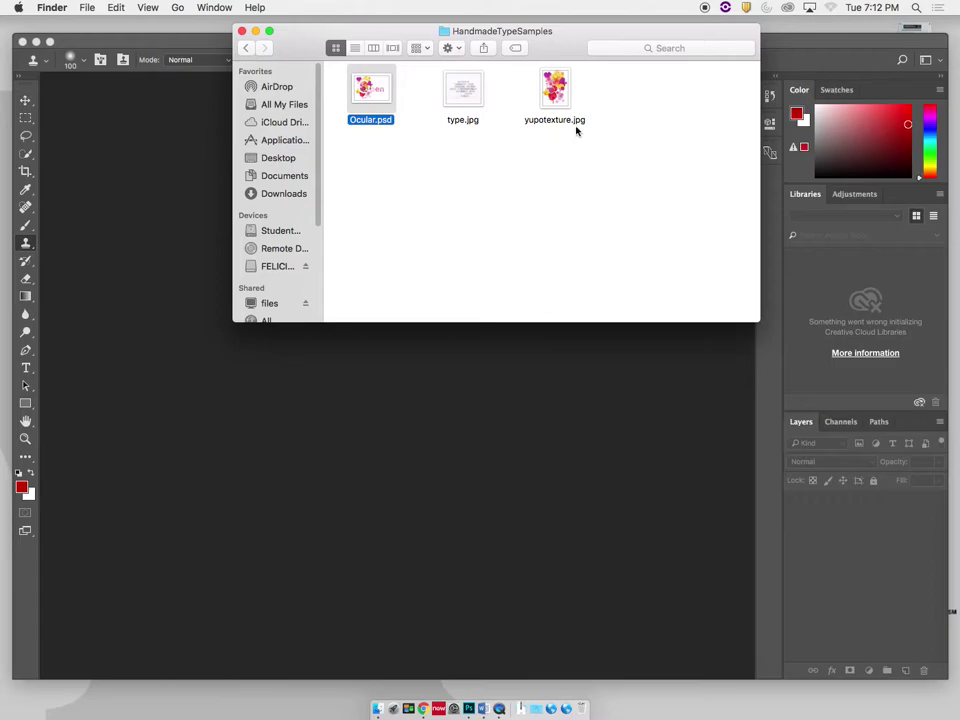
click(463, 92)
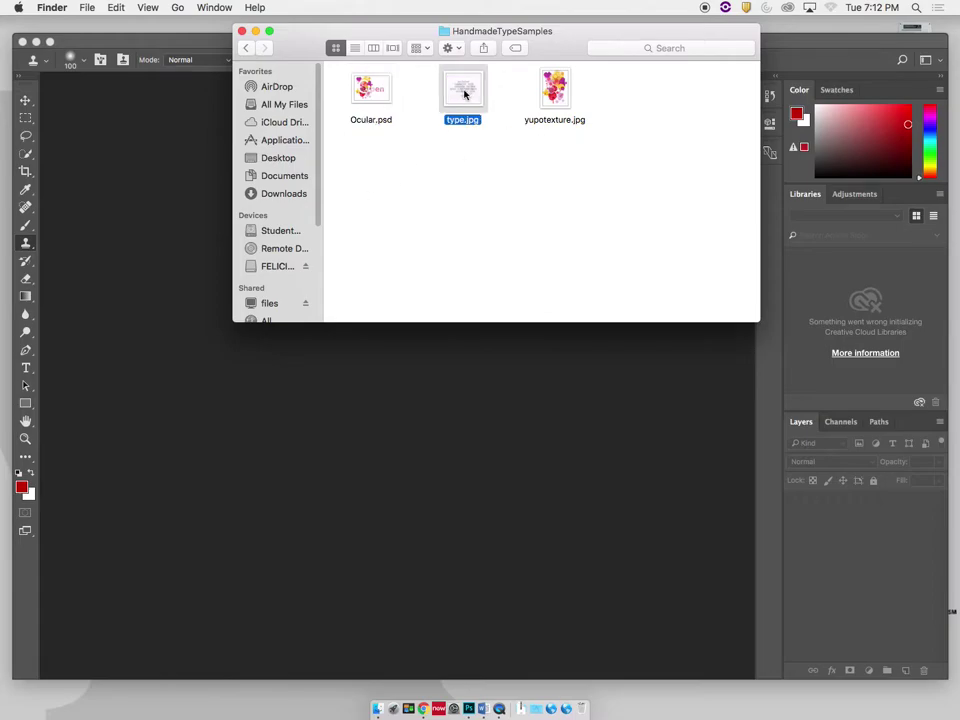
key(space)
drag(678, 130, 448, 90)
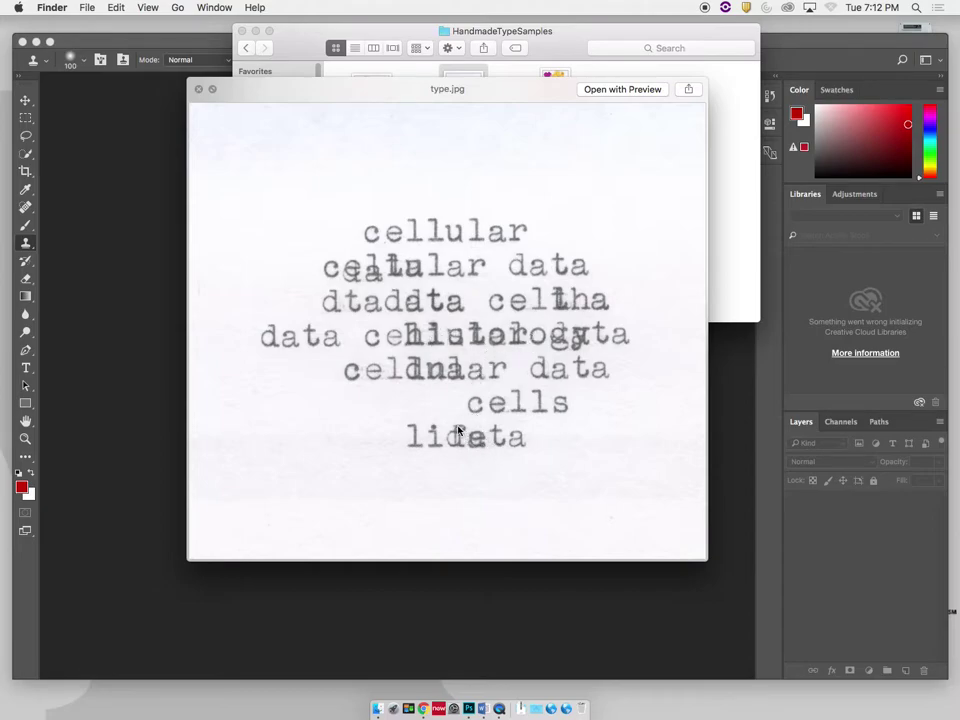
Step: Close the type.jpg preview, look over the ink texture in yupotexture.jpg, and close that preview
key(space)
click(566, 88)
key(space)
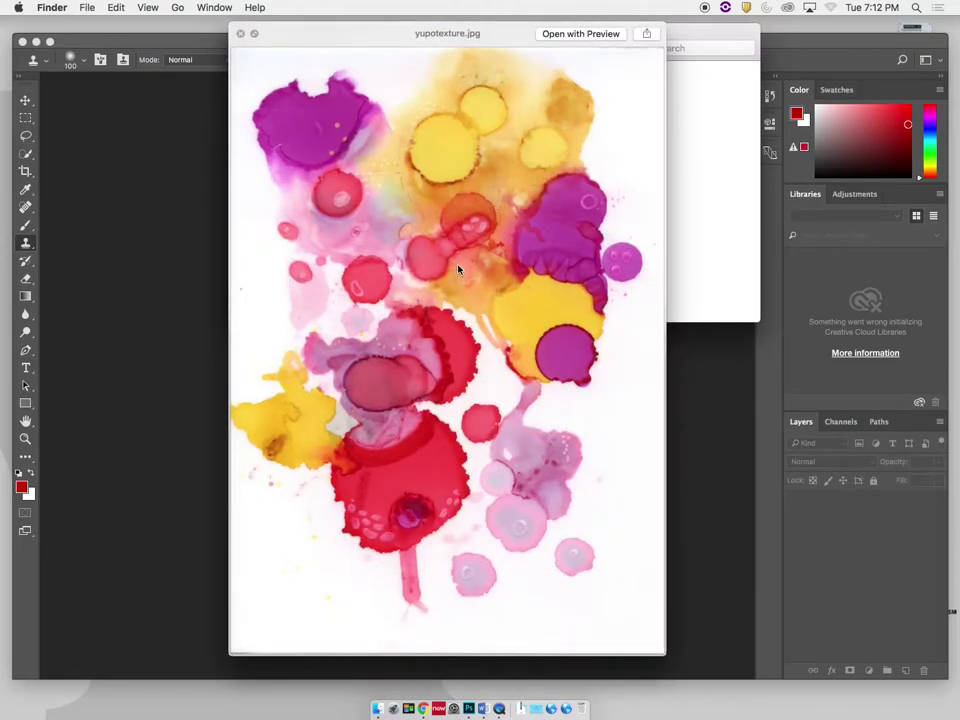
drag(441, 35, 418, 36)
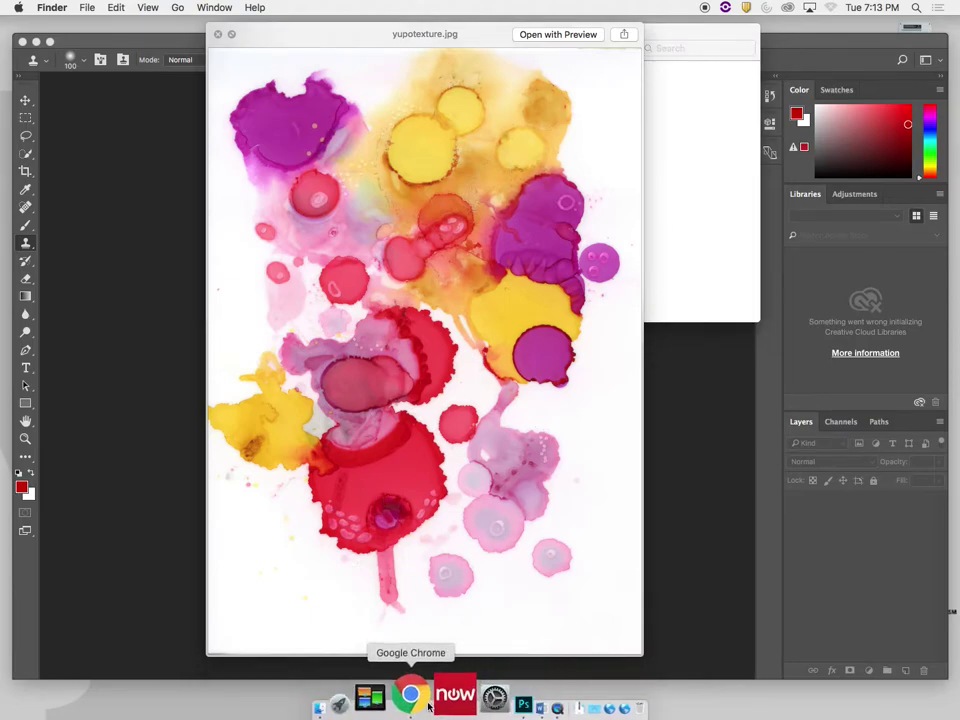
click(218, 34)
Step: Switch to Chrome, search Google for "histology" and show the image results
key(super+Tab)
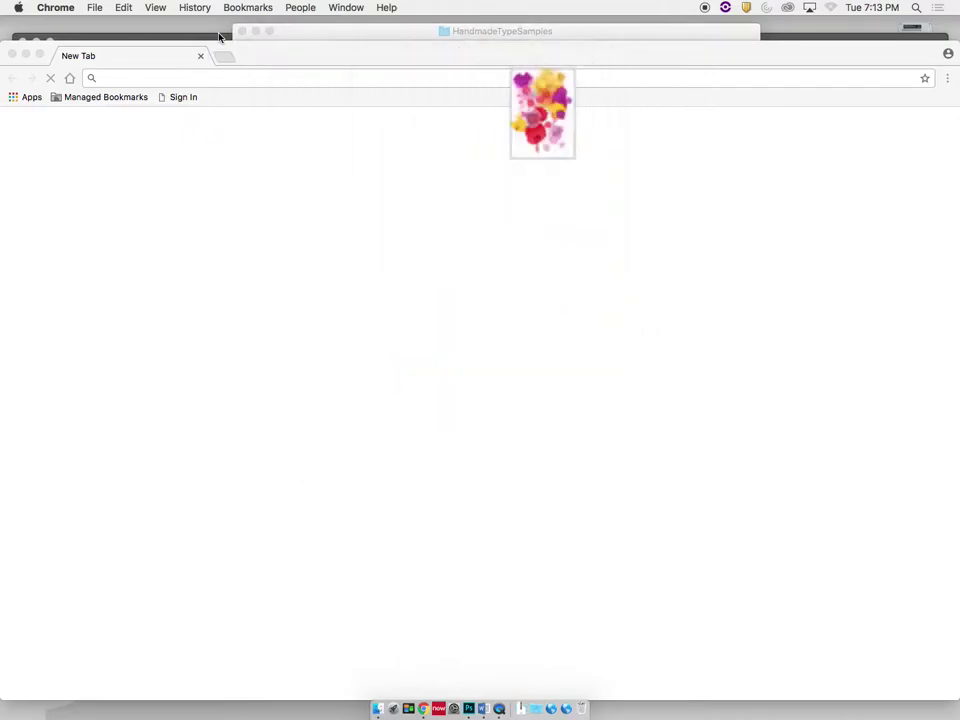
click(479, 73)
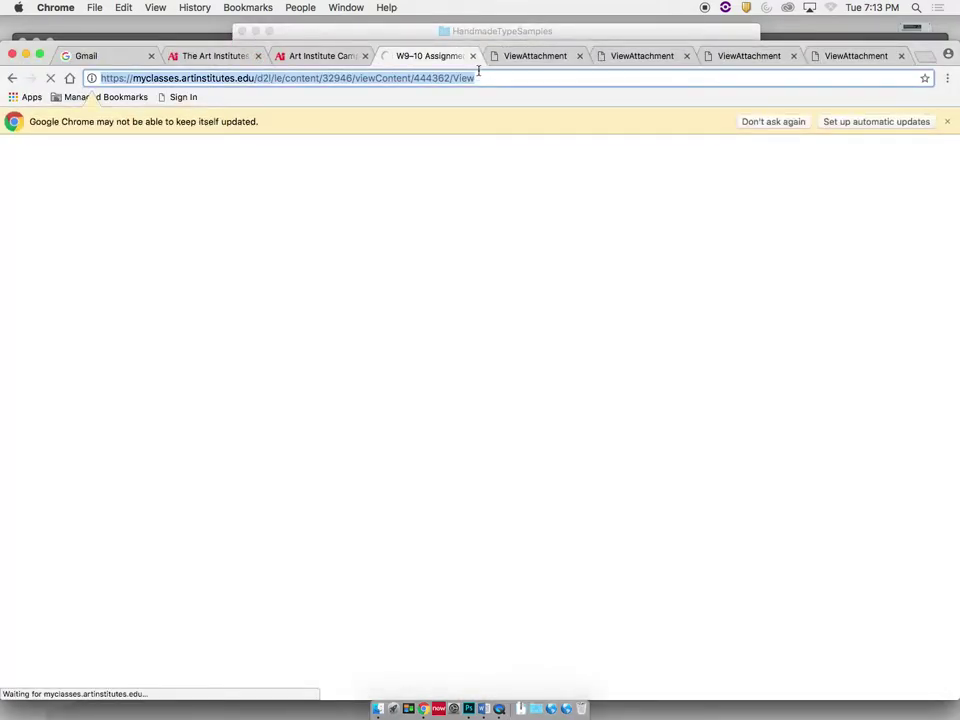
text(histol)
key(BackSpace)
text(logy)
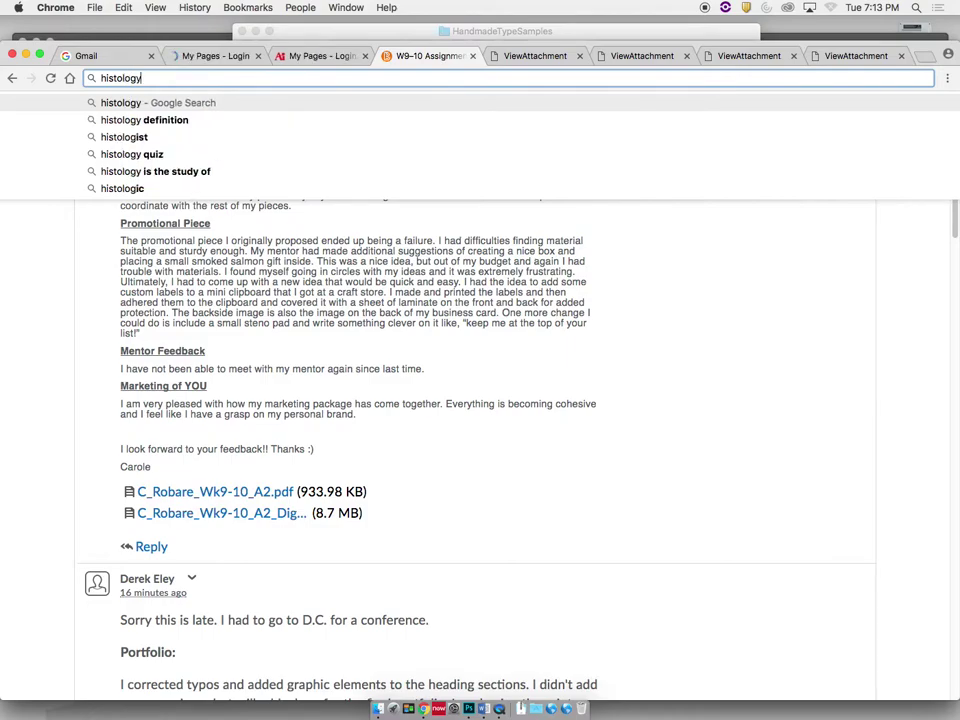
key(Return)
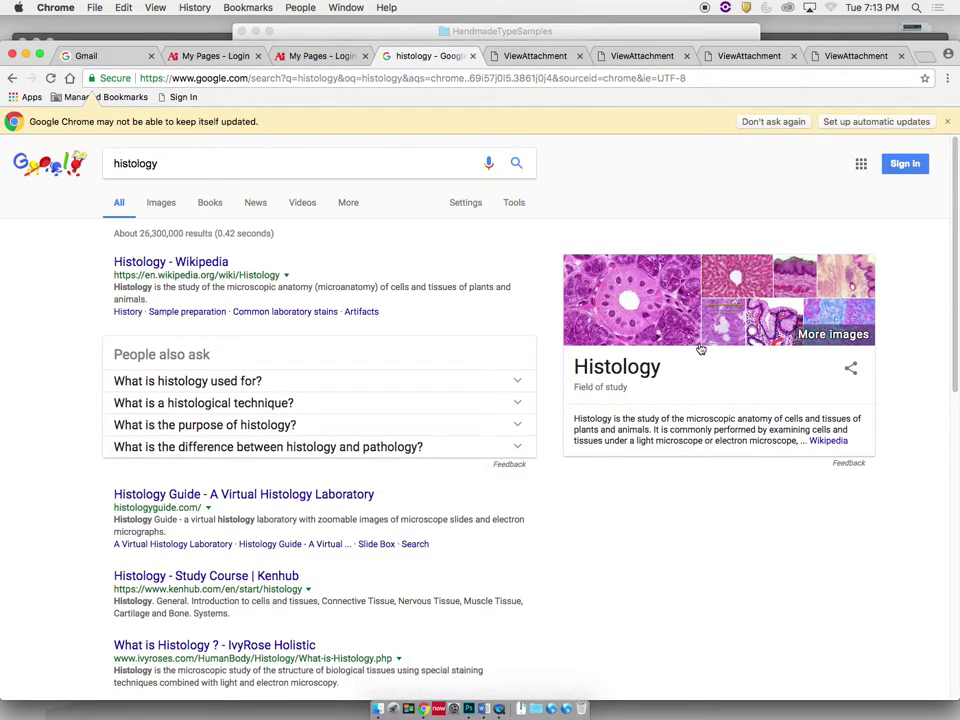
click(810, 336)
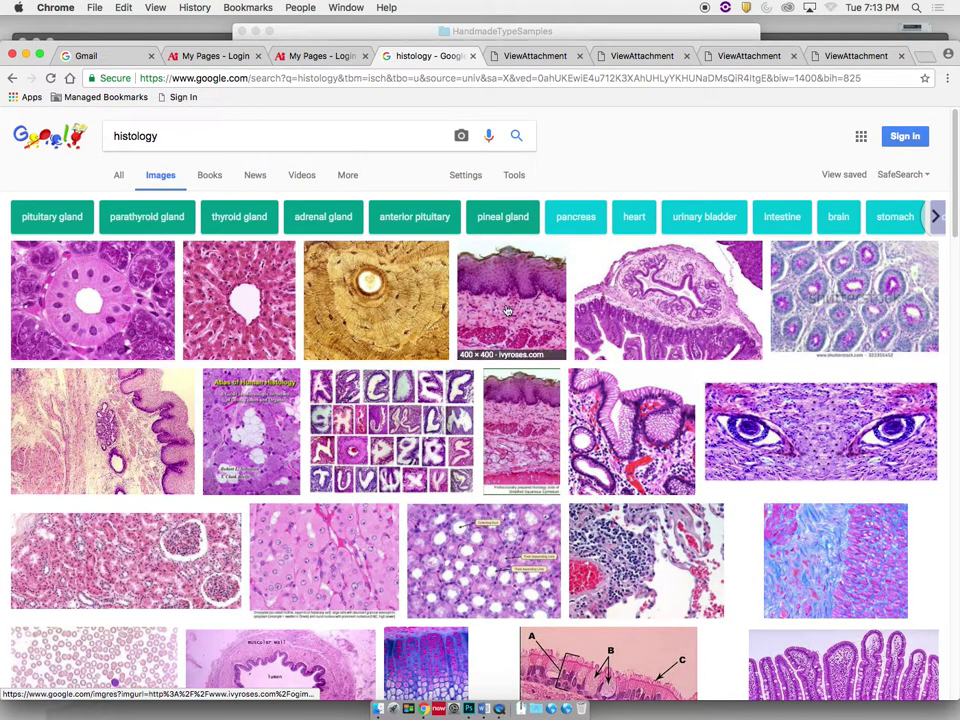
Step: Return to the HandmadeTypeSamples folder and preview yupotexture.jpg for comparison with the histology images
click(605, 33)
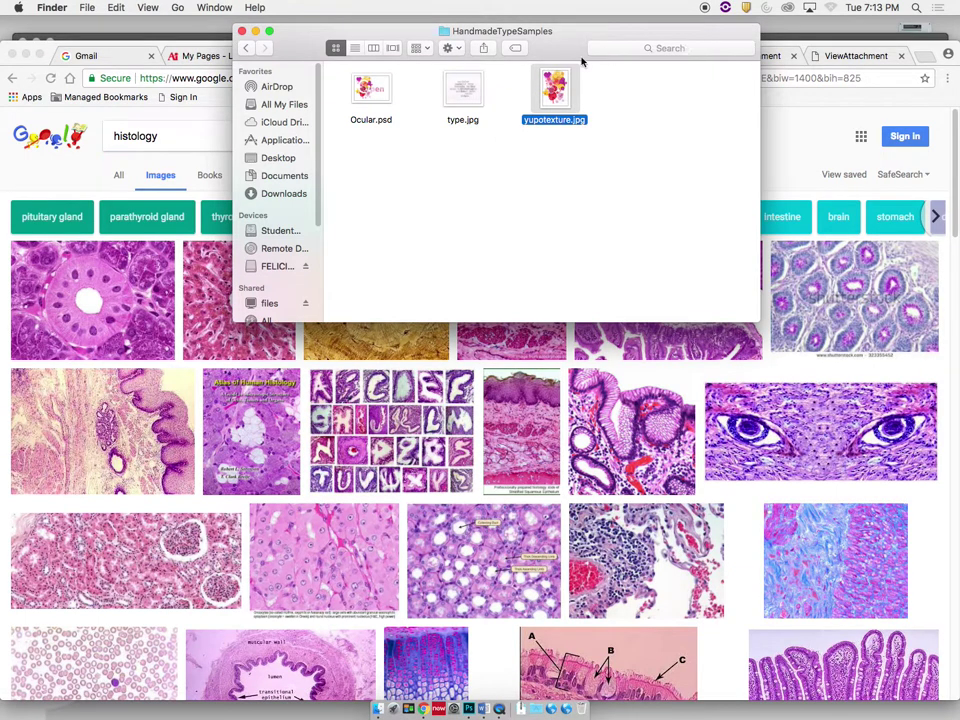
key(space)
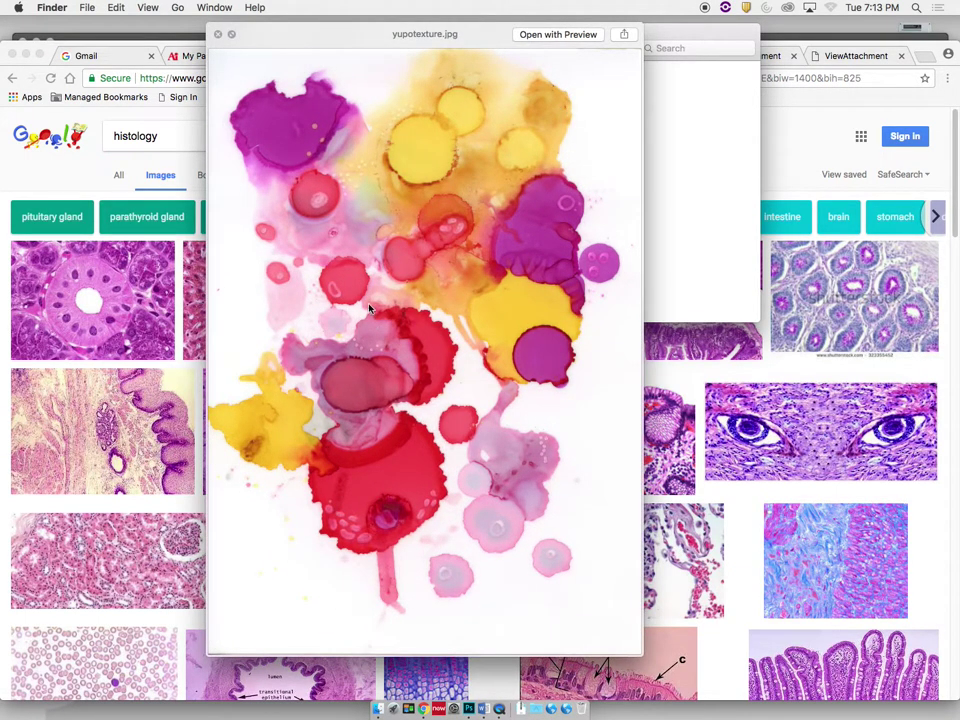
key(space)
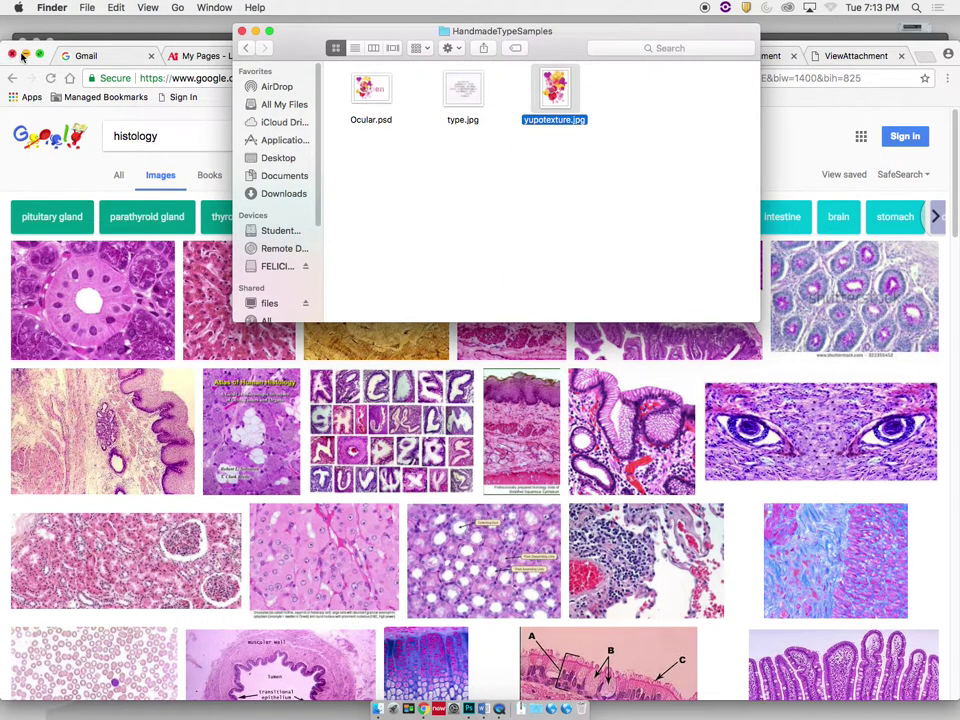
Step: Minimize the Chrome window and briefly preview Ocular.psd in the HandmadeTypeSamples folder
click(26, 54)
click(14, 41)
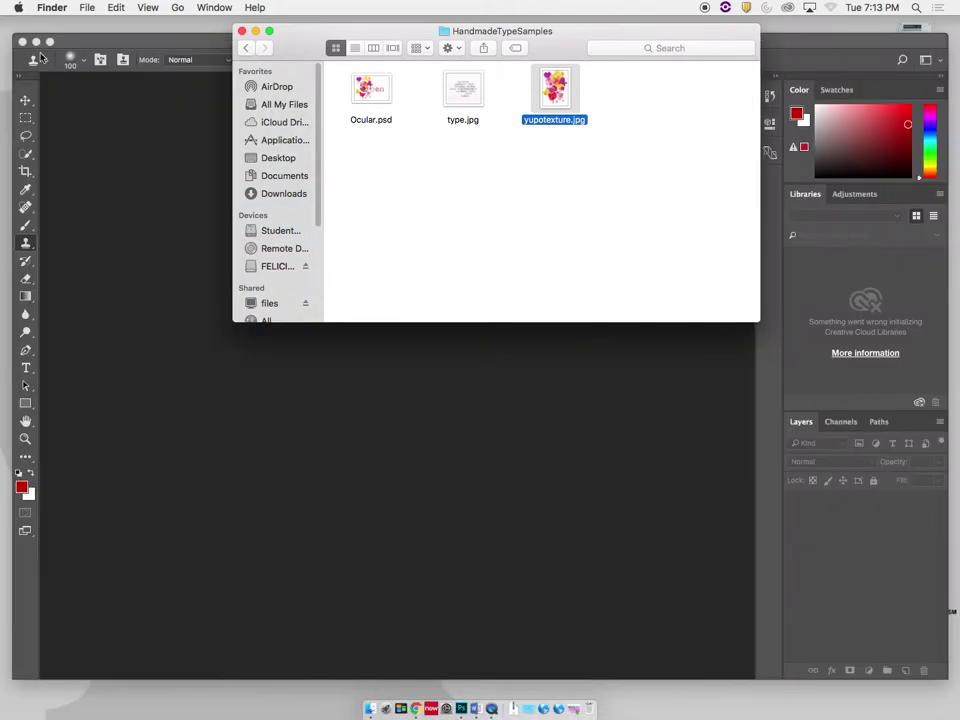
click(378, 92)
key(space)
key(space)
Step: Switch to Photoshop and create a 7 x 5 inch landscape document at 300 pixels/inch in RGB Color with a white background
click(118, 107)
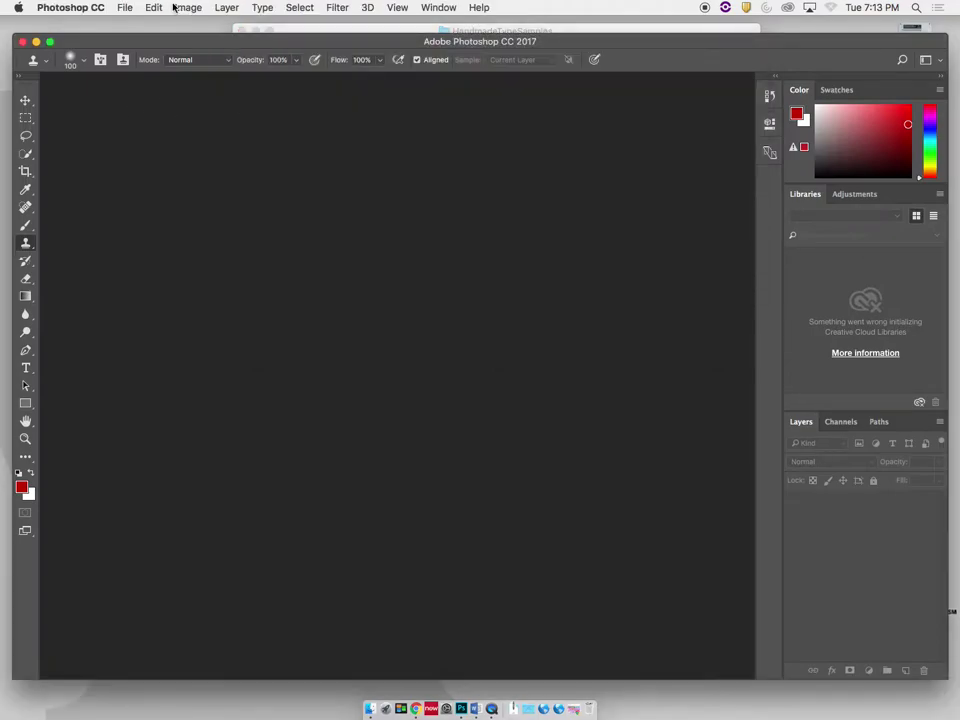
click(124, 7)
click(140, 25)
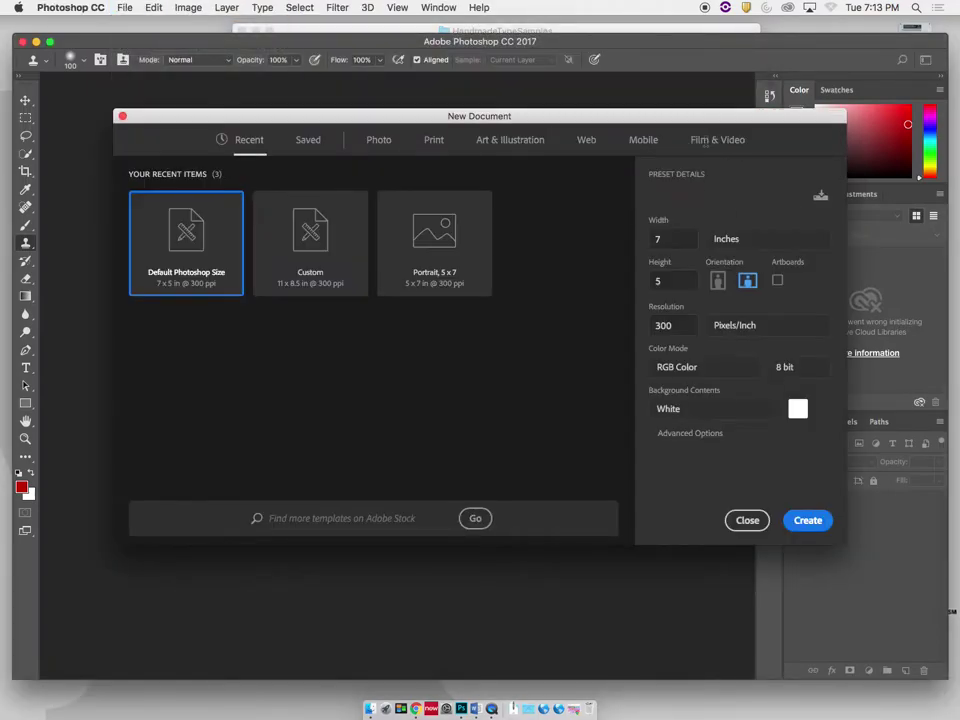
drag(678, 120, 653, 122)
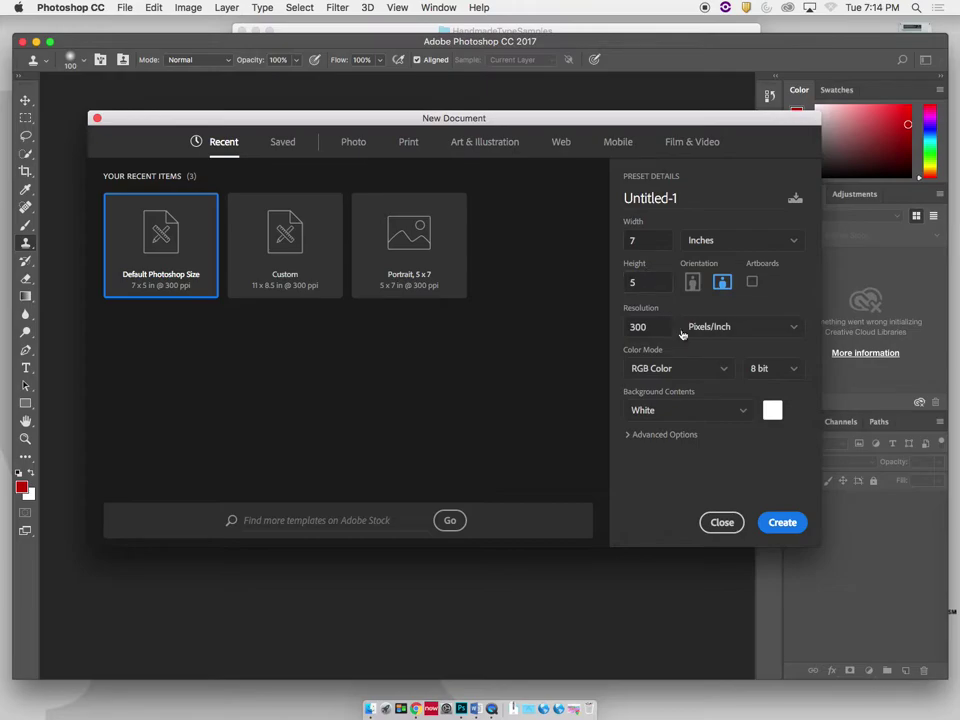
click(779, 524)
click(782, 524)
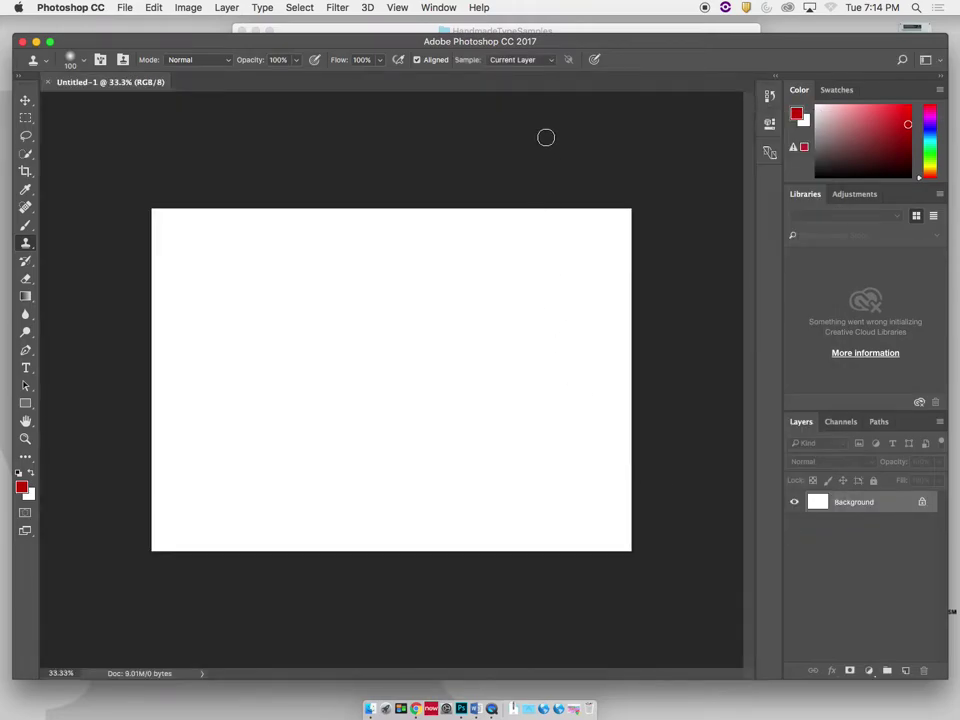
Step: Place yupotexture.jpg from the HandmadeTypeSamples folder into Untitled-1 as a smart object and confirm the placement
drag(550, 43, 482, 412)
click(560, 45)
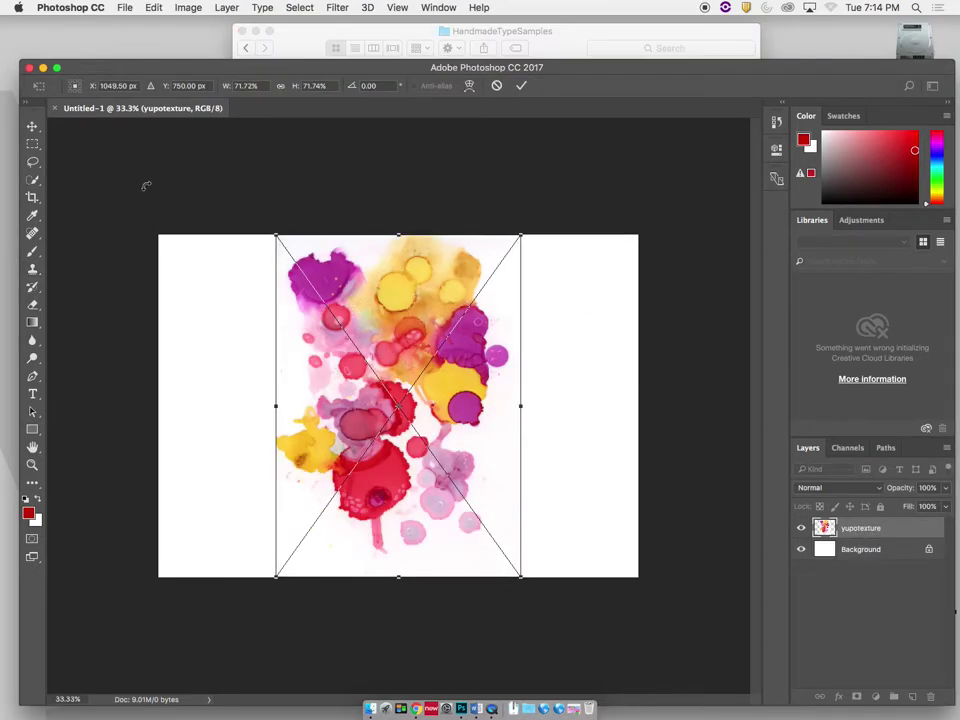
click(33, 126)
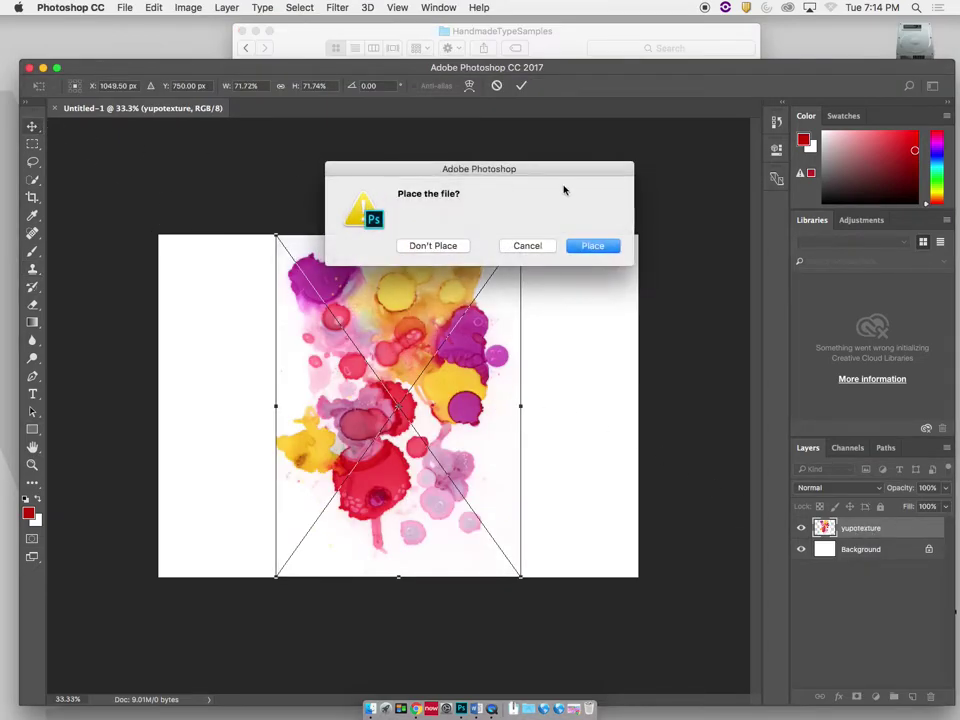
click(593, 246)
drag(411, 435, 430, 372)
click(596, 32)
drag(556, 90, 397, 696)
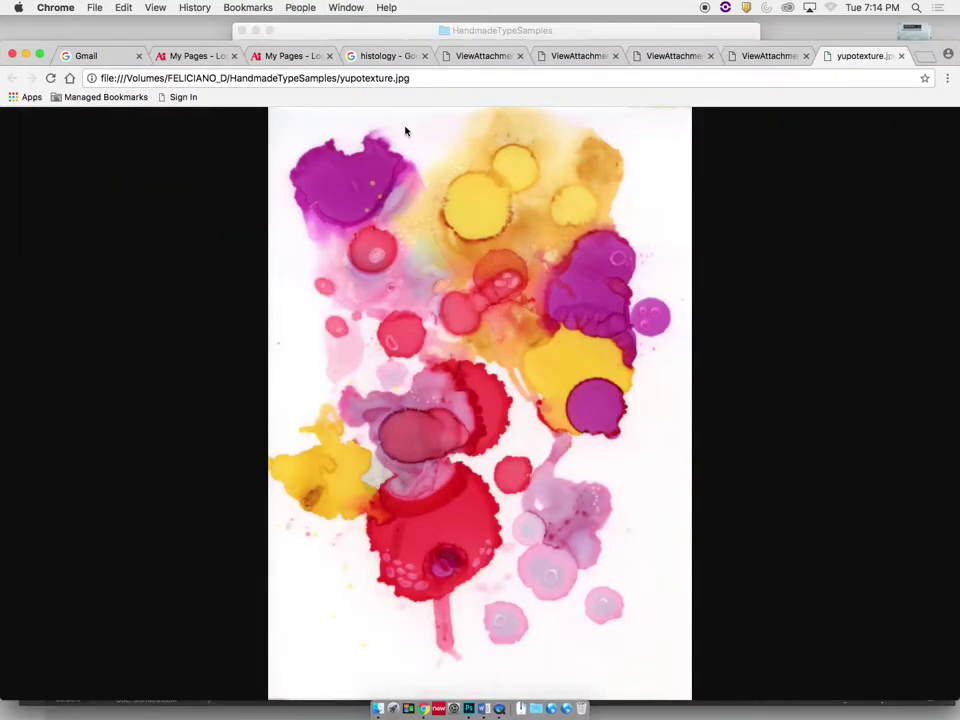
click(25, 54)
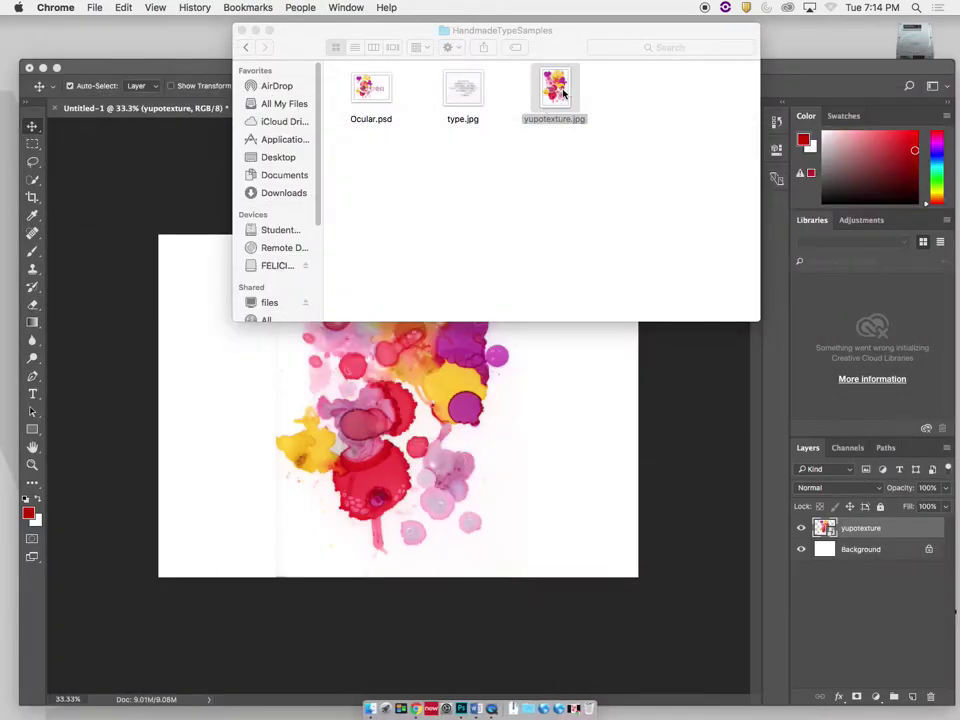
Step: Open yupotexture.jpg as its own Photoshop document, set its hue to -87 with Hue/Saturation, and save it
drag(468, 708, 460, 700)
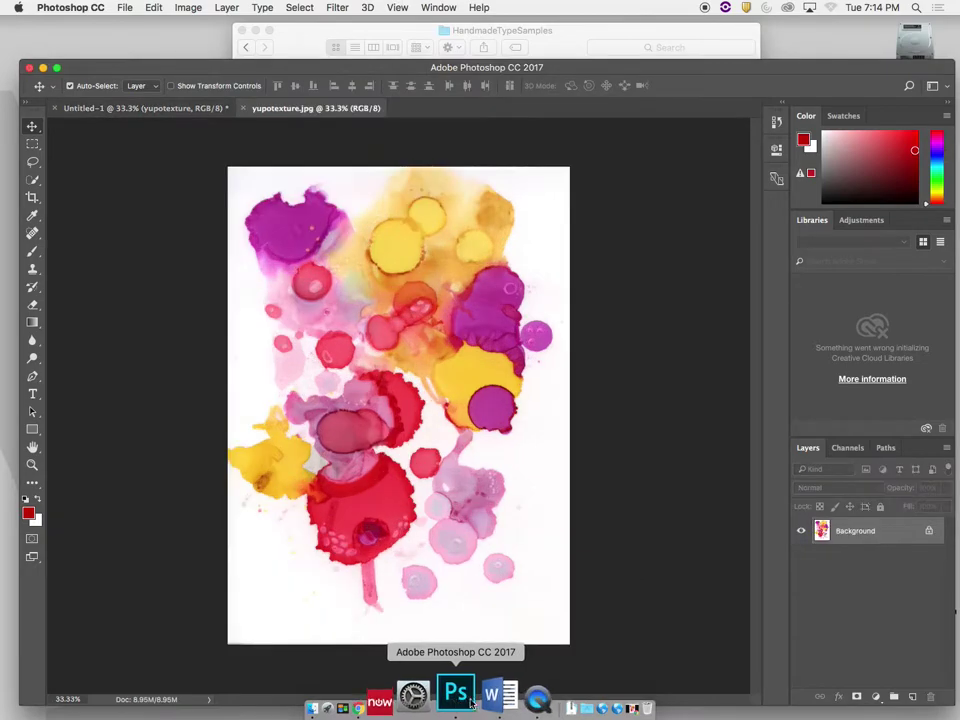
key(super+u)
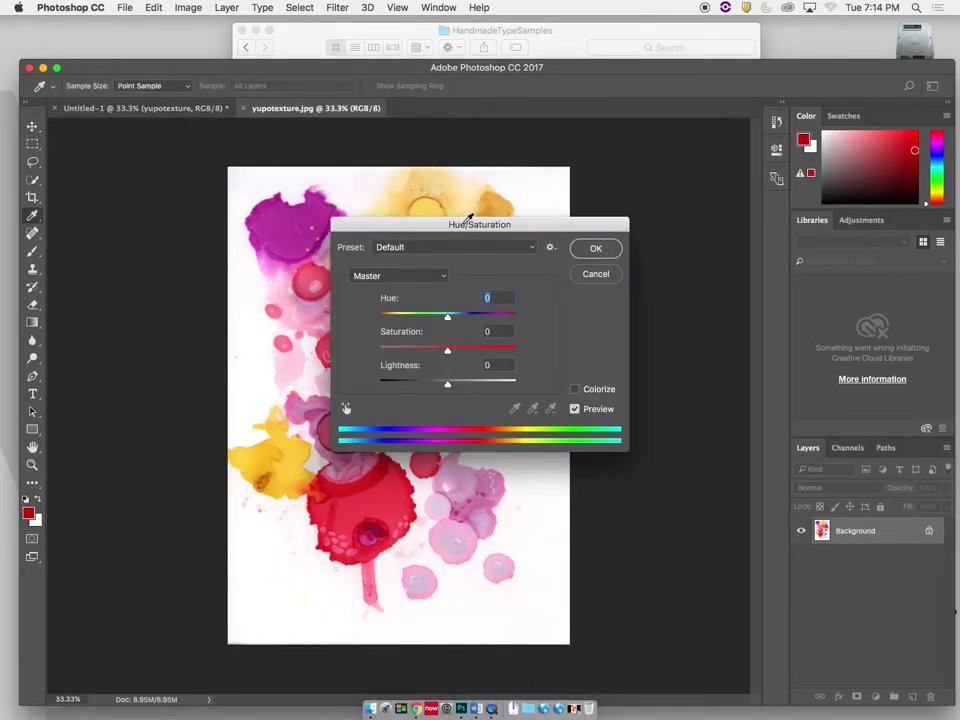
drag(448, 320, 404, 315)
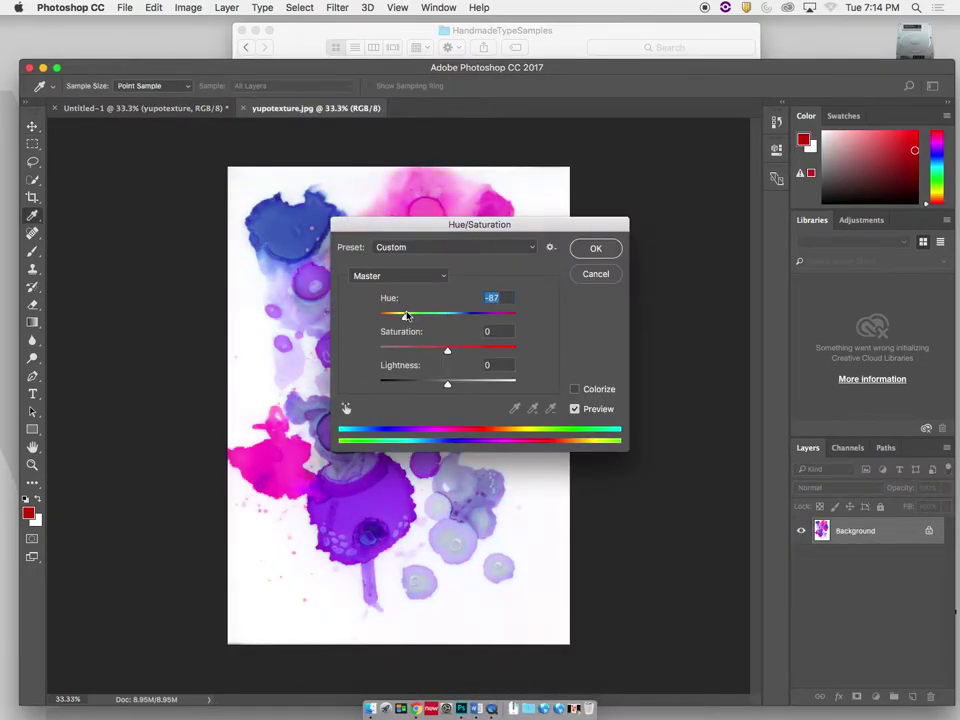
click(596, 248)
key(super+s)
Step: Open the contents of the yupotexture smart object in Untitled-1 and close the separately opened yupotexture.jpg file
click(200, 108)
click(285, 216)
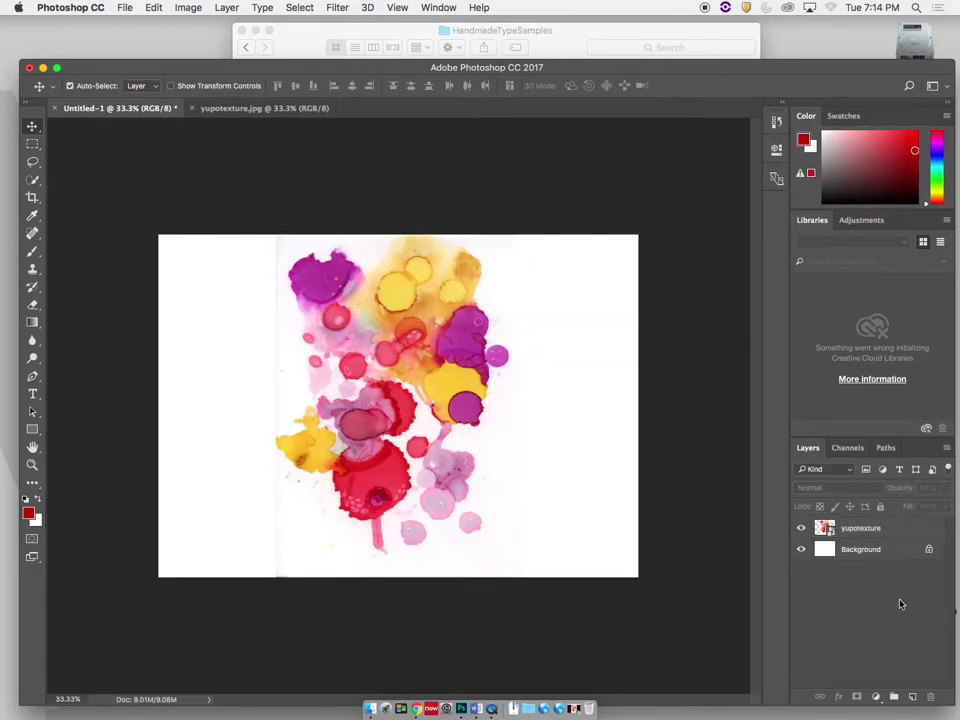
click(876, 549)
click(871, 532)
double_click(876, 531)
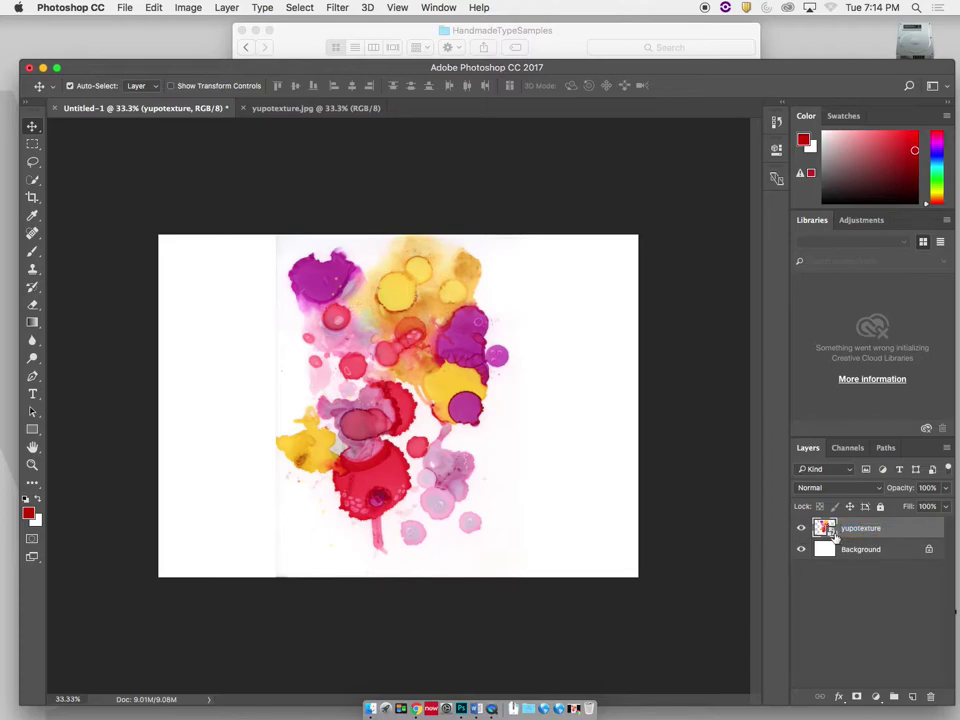
double_click(835, 535)
click(580, 266)
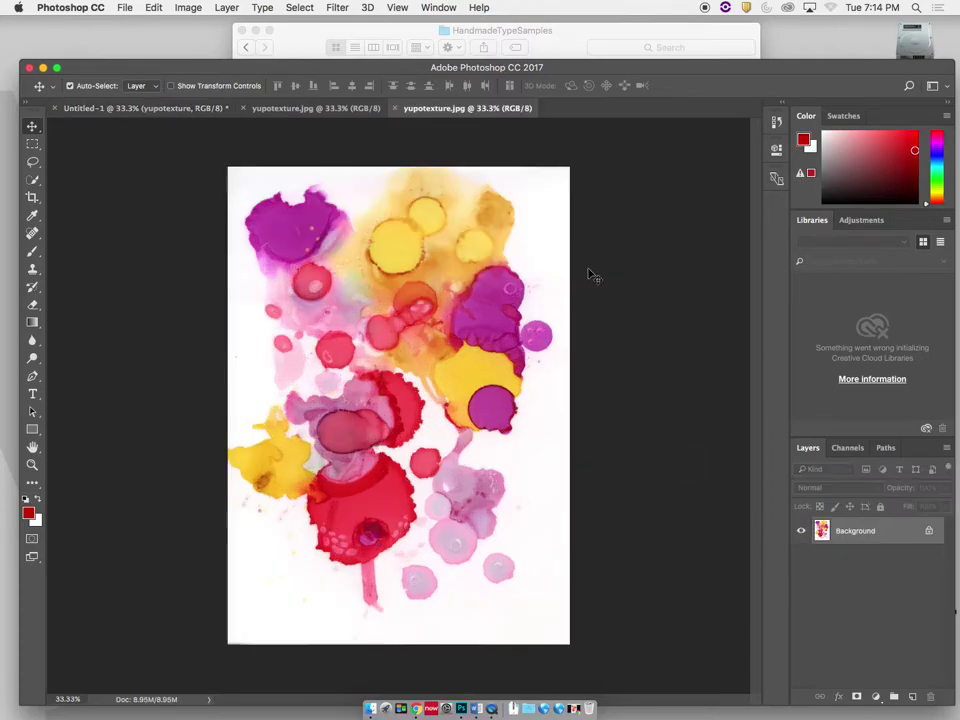
click(318, 112)
click(246, 111)
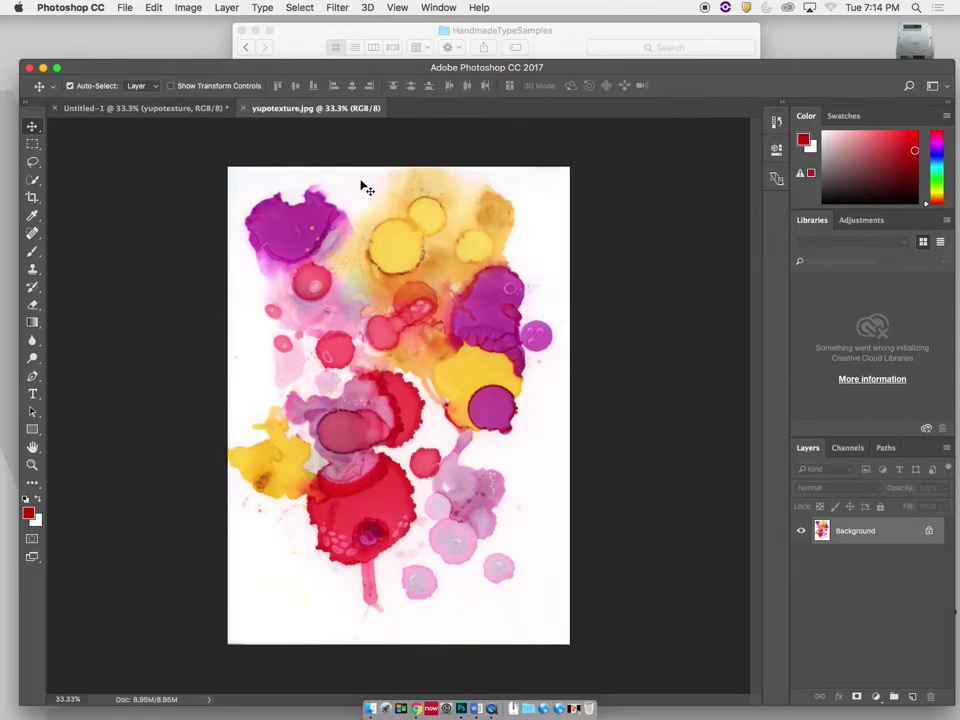
Step: Shift the hue of the smart object's contents to red, magenta and violet tones, and save them to update Untitled-1
key(super+u)
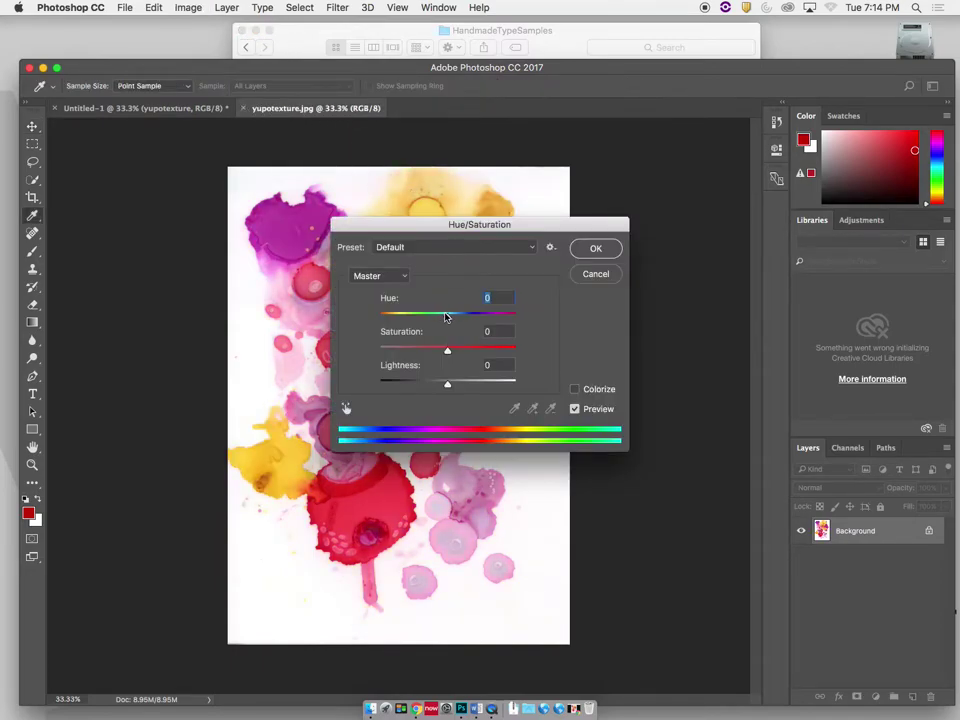
drag(447, 317, 420, 317)
key(Return)
key(v)
drag(186, 106, 467, 276)
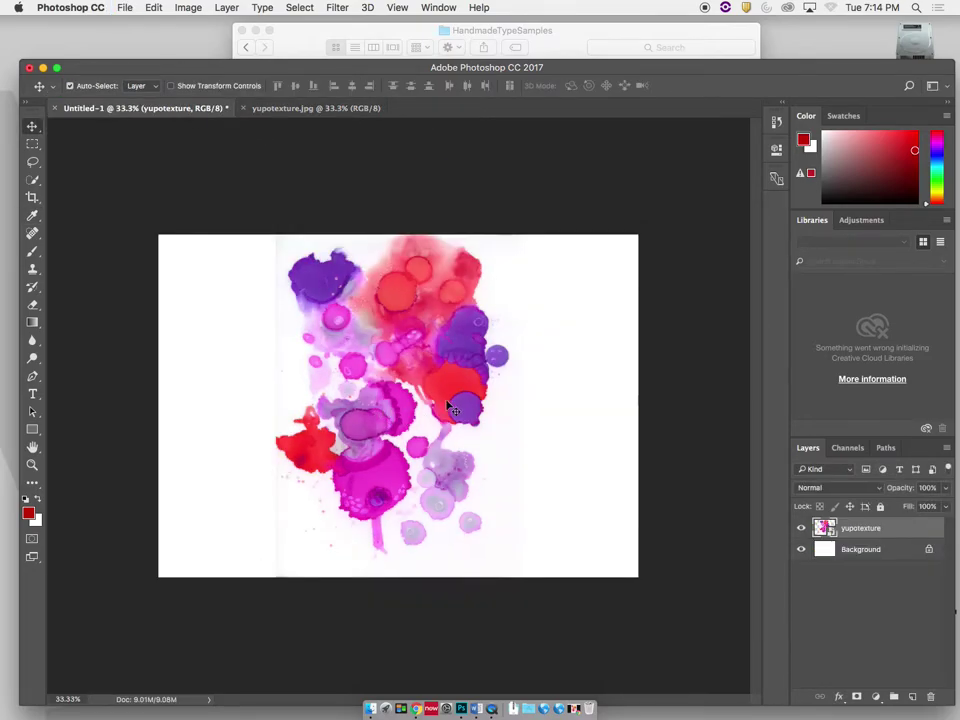
Step: Undo the hue shift in the smart object's contents and go back to Untitled-1
click(312, 108)
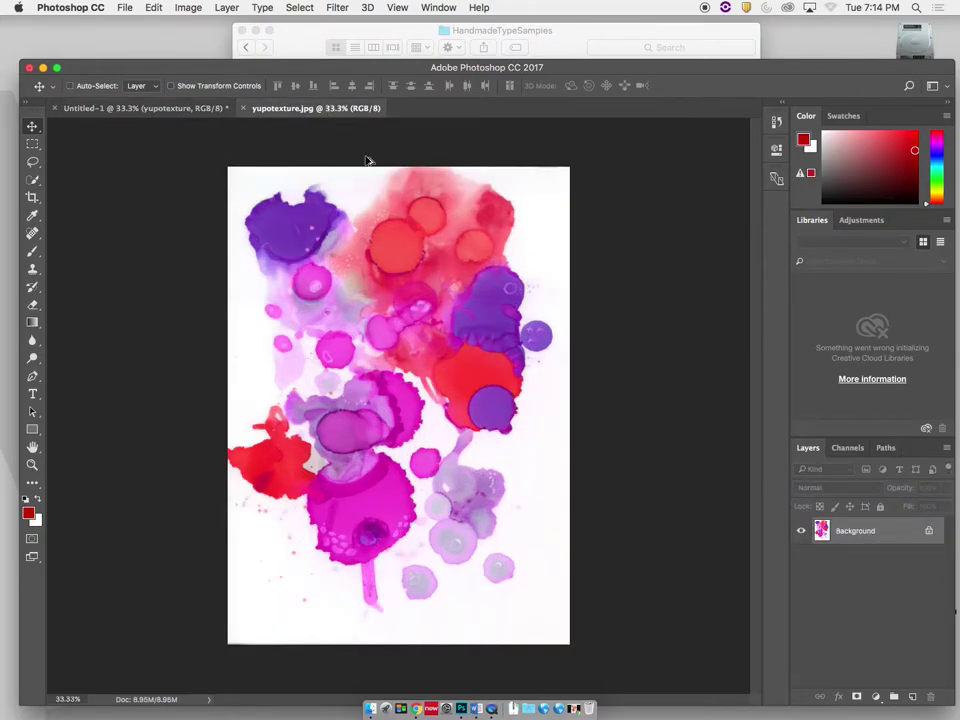
key(super+z)
click(180, 107)
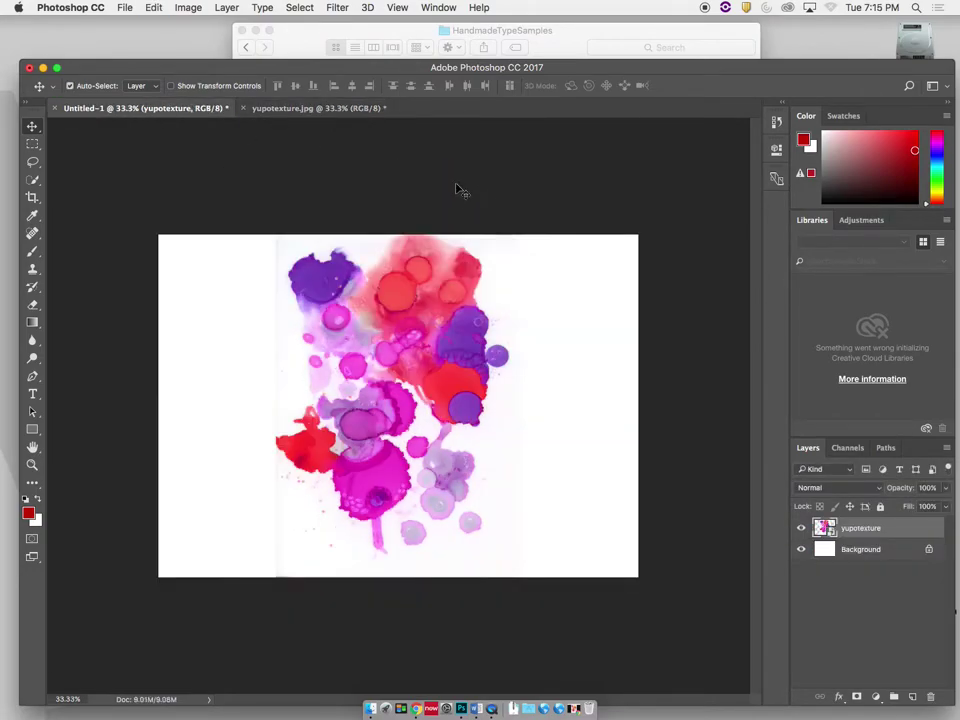
Step: Save the restored contents of the yupotexture smart object and return to the Untitled-1 composition
click(342, 106)
key(super+s)
click(197, 112)
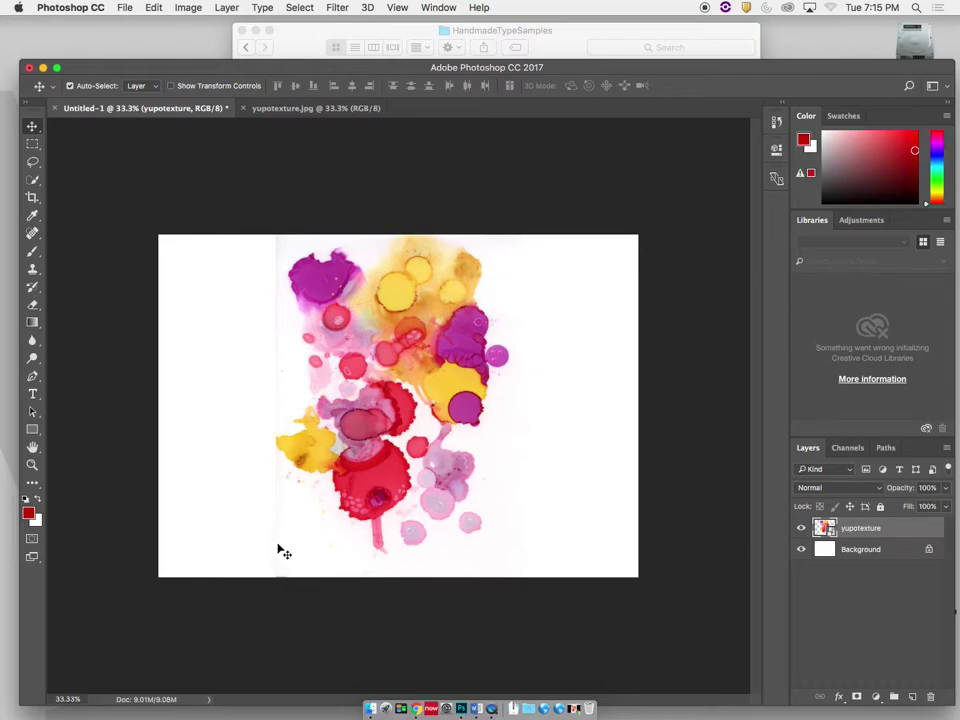
Step: Choose the Eraser tool and rasterize the yupotexture smart object layer to make its pixels directly editable
key(e)
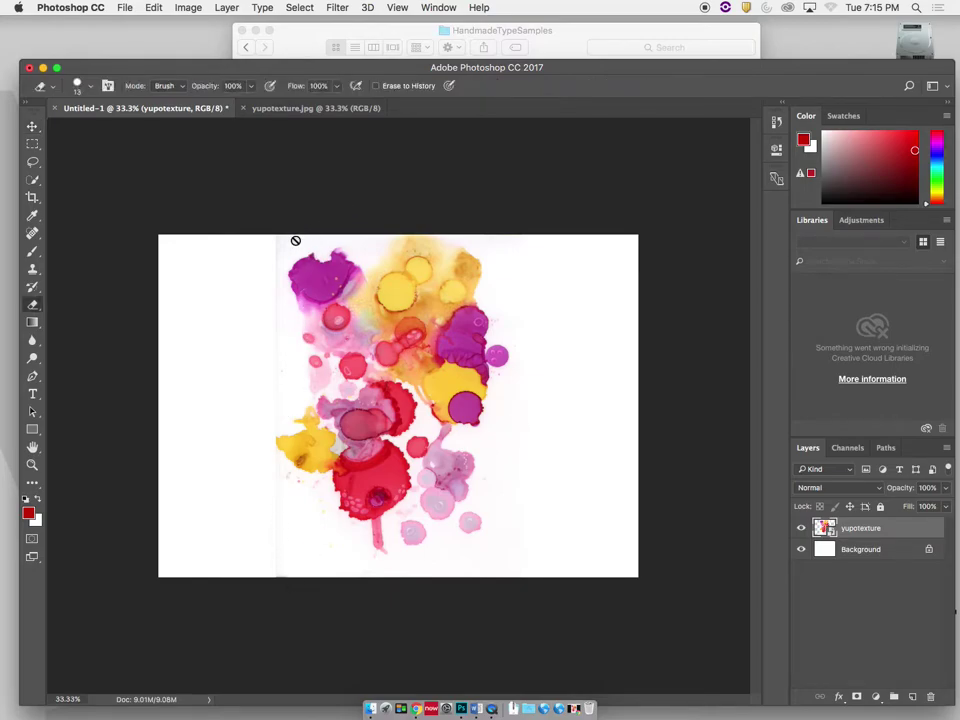
right_click(907, 532)
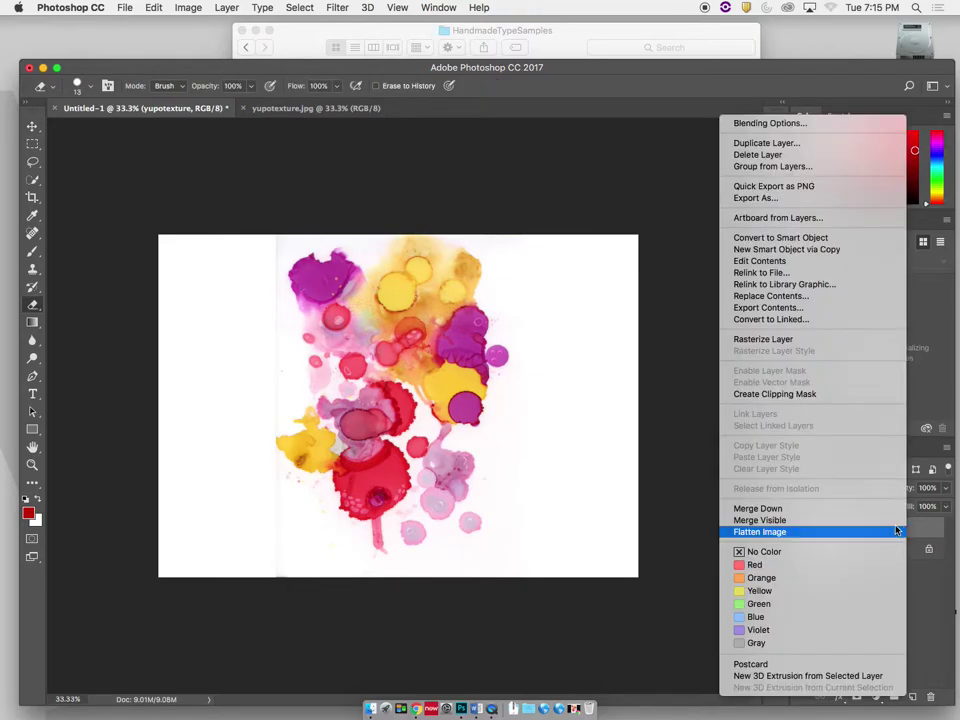
click(812, 340)
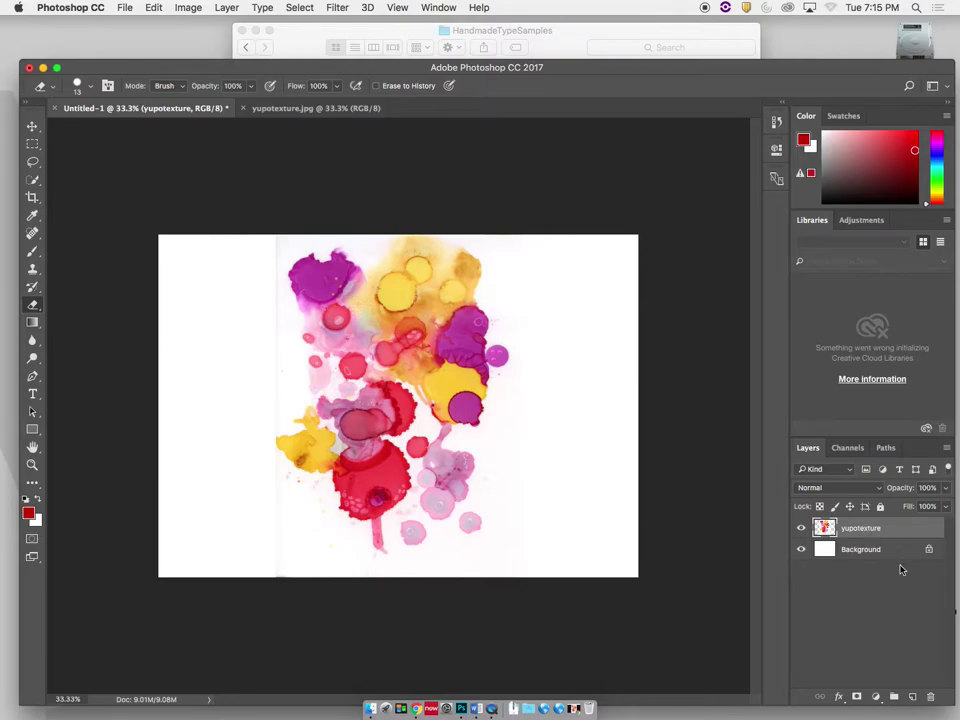
Step: Apply Levels to the yupotexture layer with the white input at 235 and the black input raised slightly
key(super+l)
drag(480, 216, 596, 139)
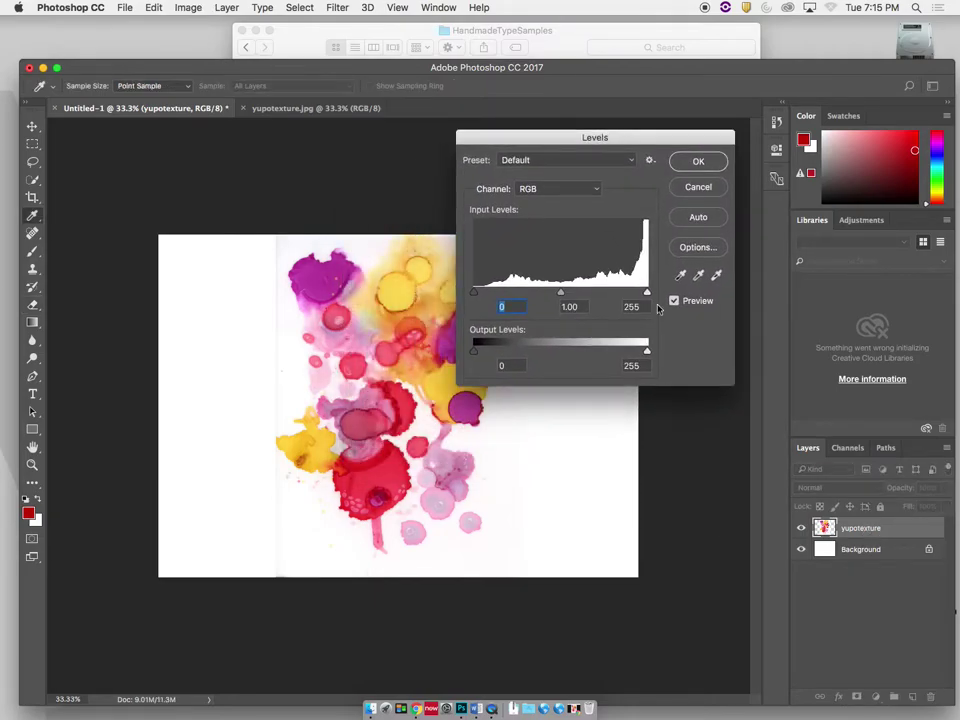
drag(646, 293, 631, 292)
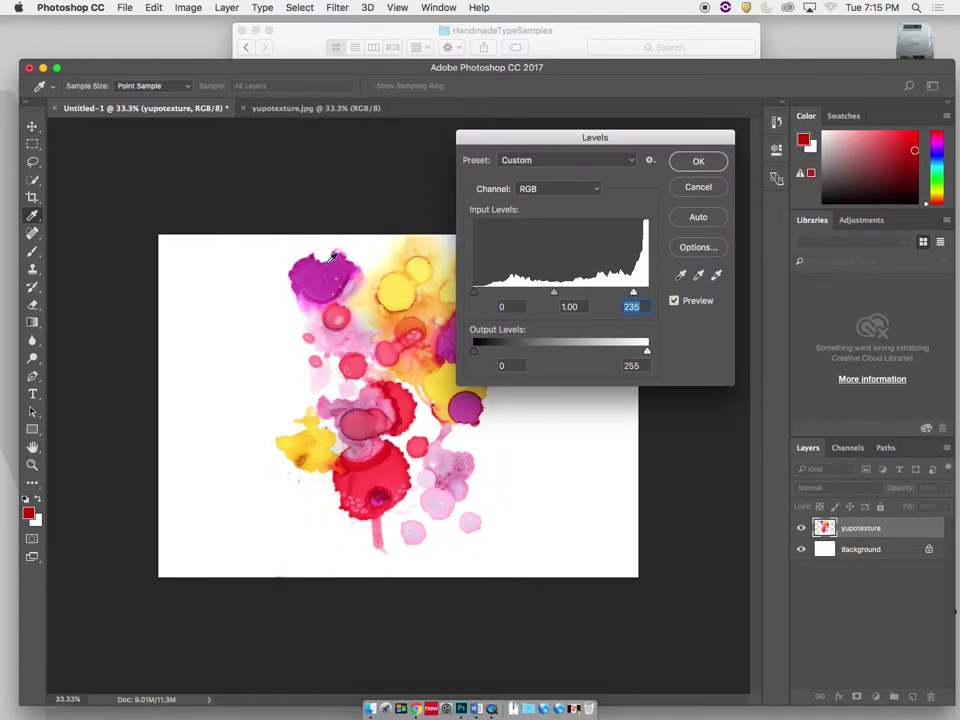
drag(475, 293, 484, 301)
click(705, 166)
key(e)
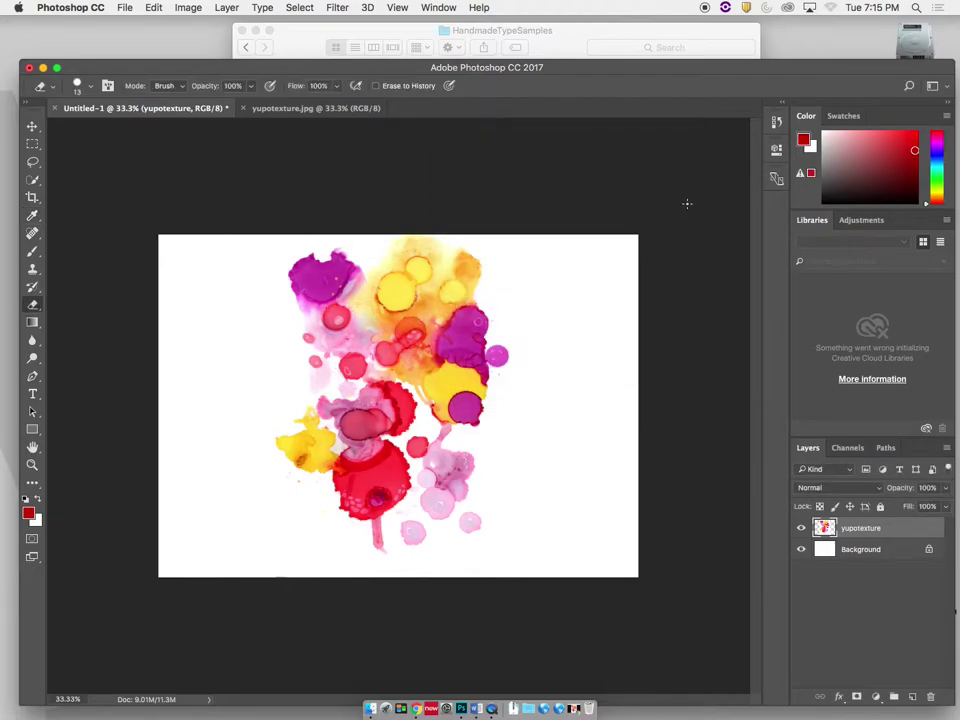
Step: Move the ink texture a little to the left and down on the canvas
drag(537, 66, 568, 61)
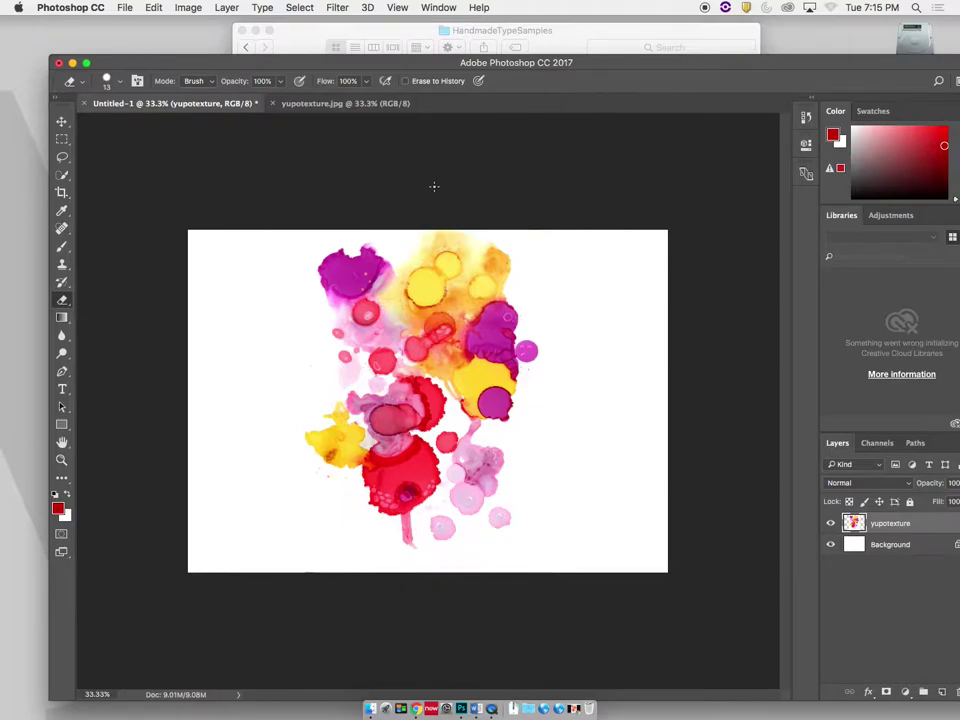
click(61, 124)
mouse_move(456, 425)
mouse_down()
mouse_move(379, 429)
mouse_move(405, 398)
mouse_move(420, 400)
mouse_up()
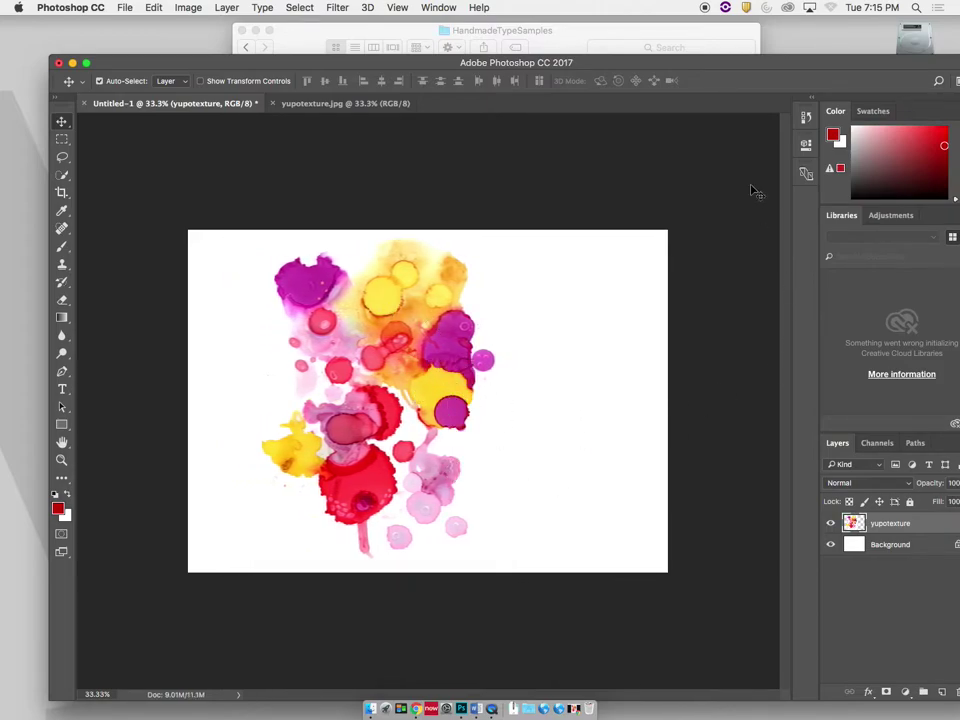
drag(724, 66, 721, 65)
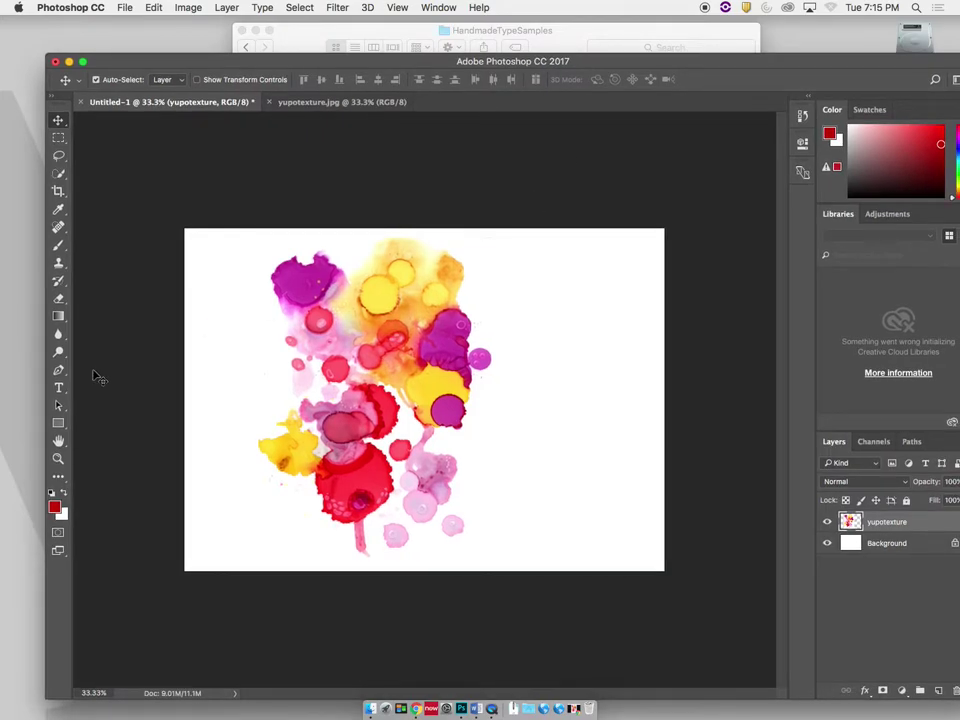
Step: Add a text layer with the letter Q in red 14 pt Avenir Roman over the upper-left part of the ink texture
click(58, 387)
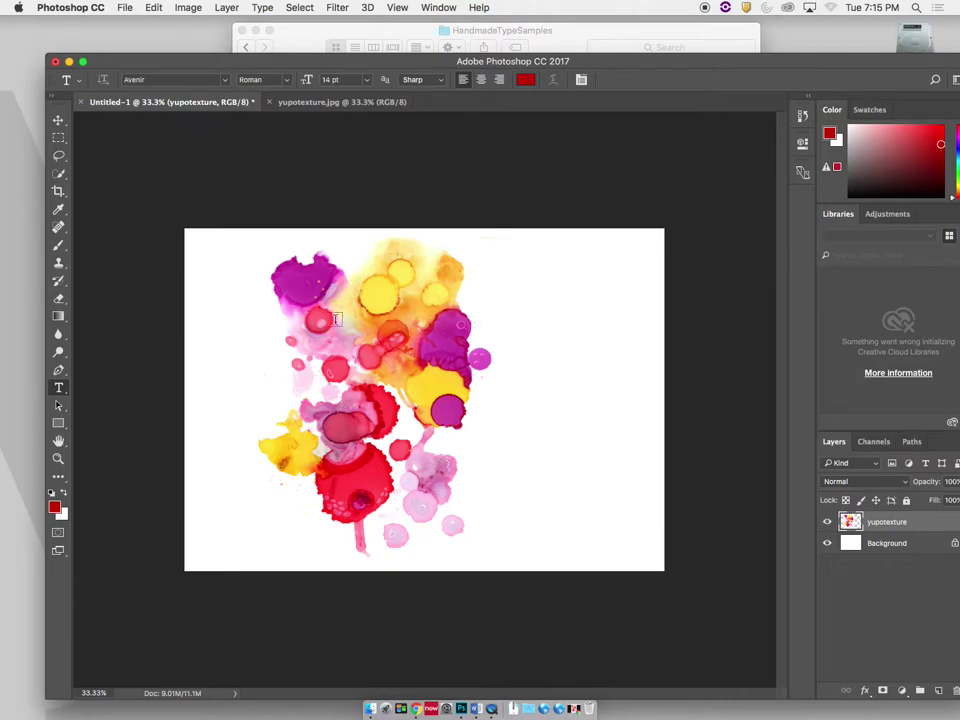
click(295, 325)
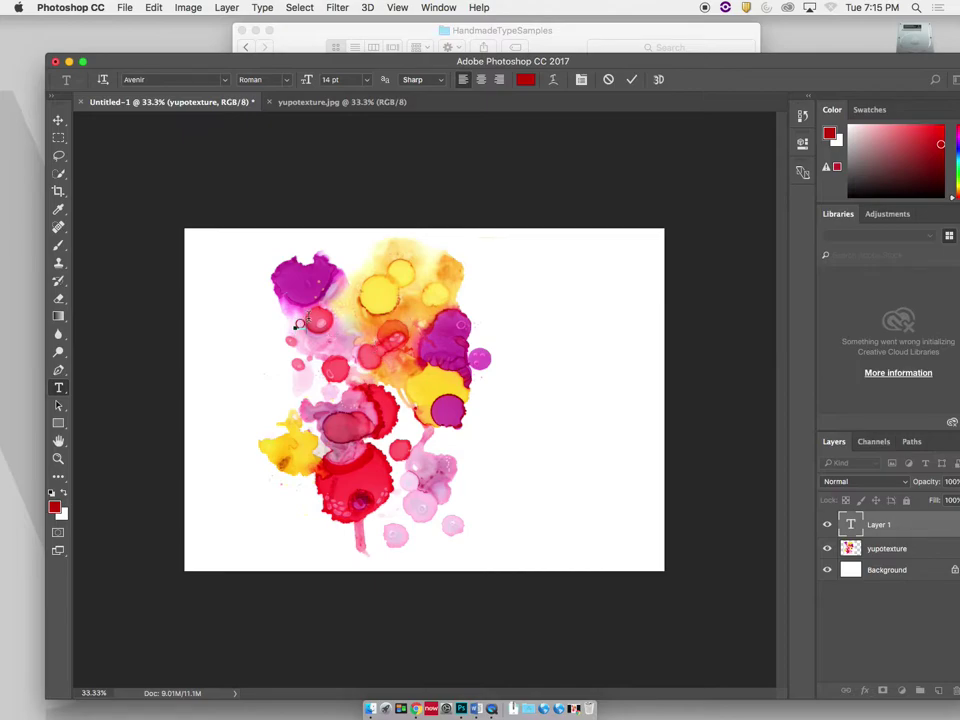
click(58, 120)
Step: Scale the letter Q proportionally to about 2171% and position it over the middle of the ink texture
key(ctrl+t)
drag(308, 330, 555, 510)
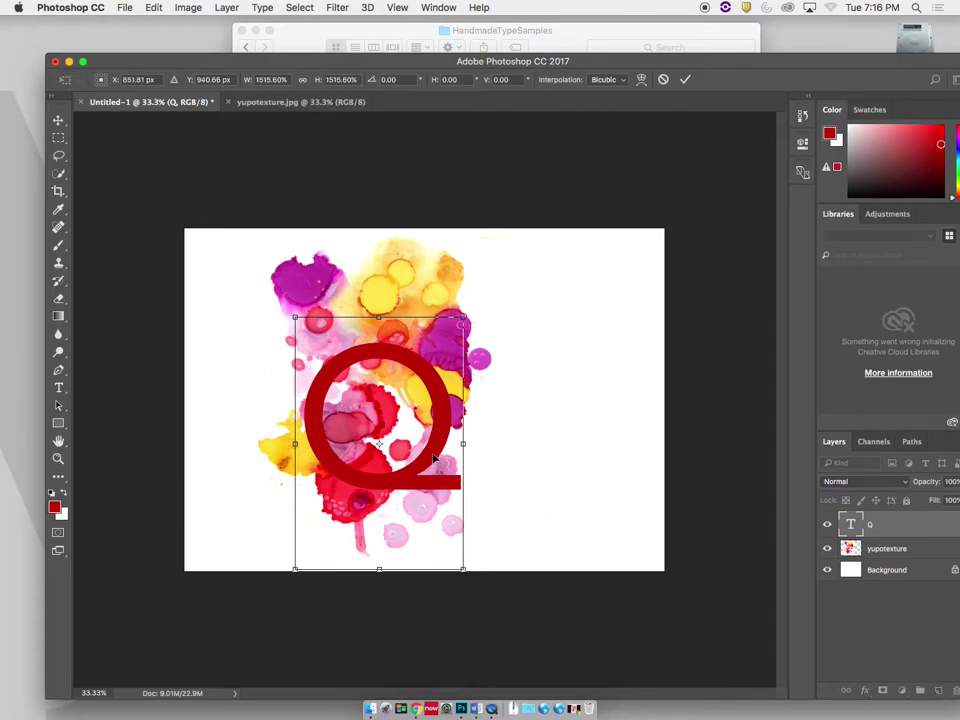
drag(464, 570, 362, 424)
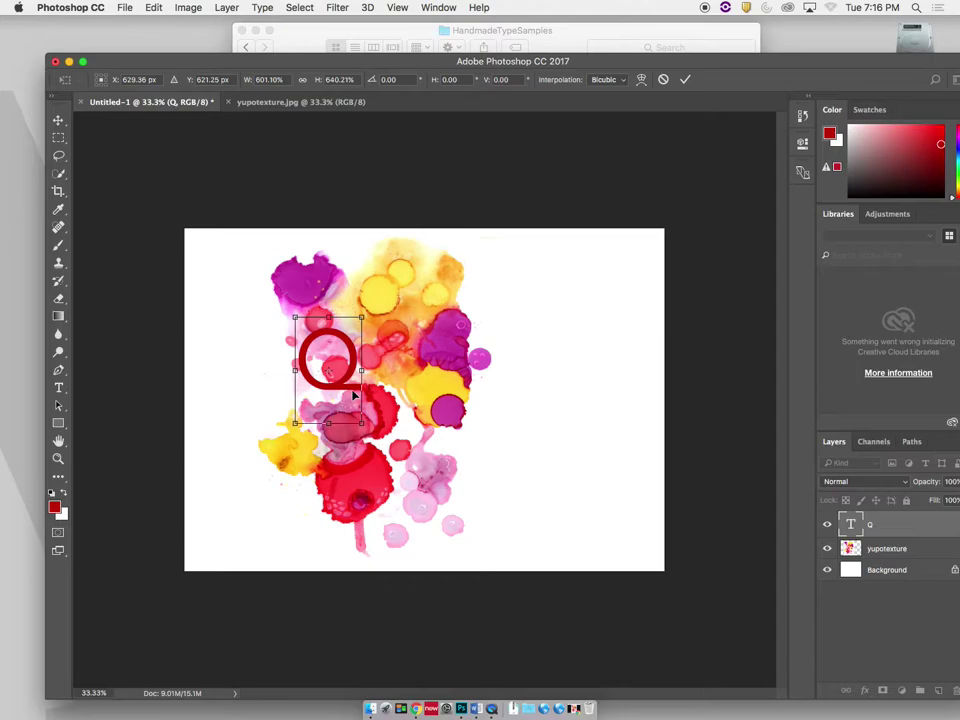
drag(353, 385, 370, 380)
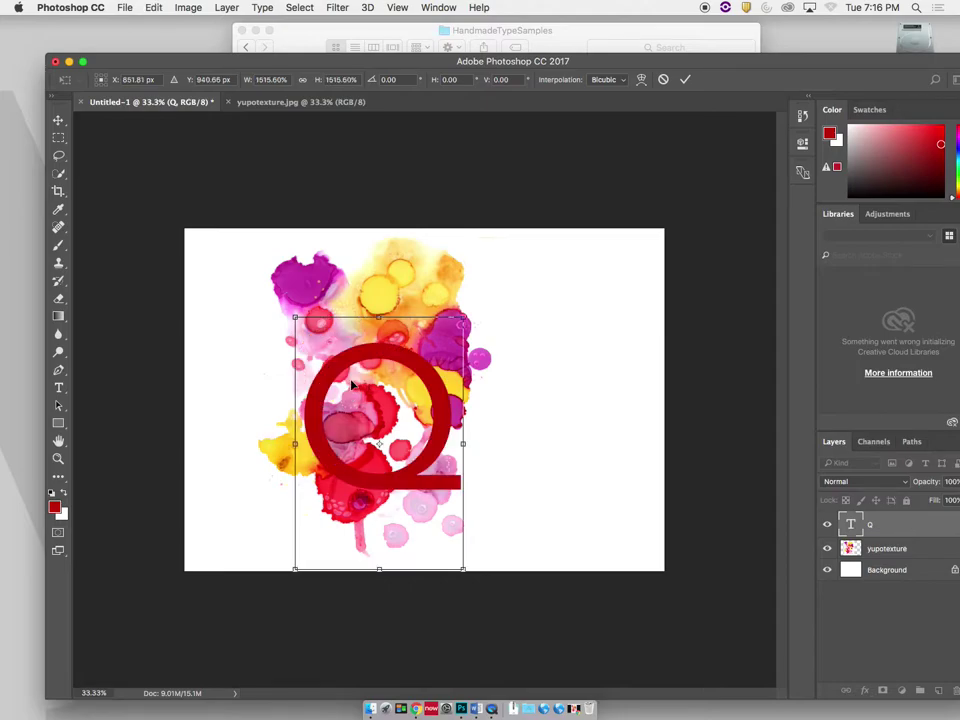
drag(463, 318, 500, 265)
mouse_move(460, 392)
mouse_down()
mouse_move(460, 370)
mouse_move(459, 383)
mouse_up()
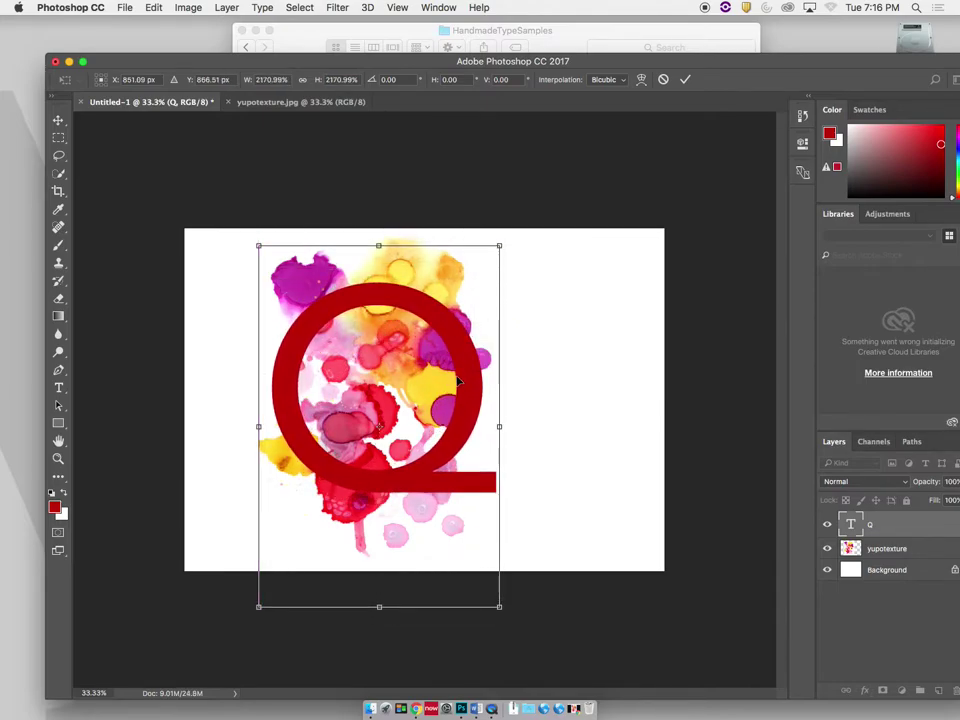
key(Return)
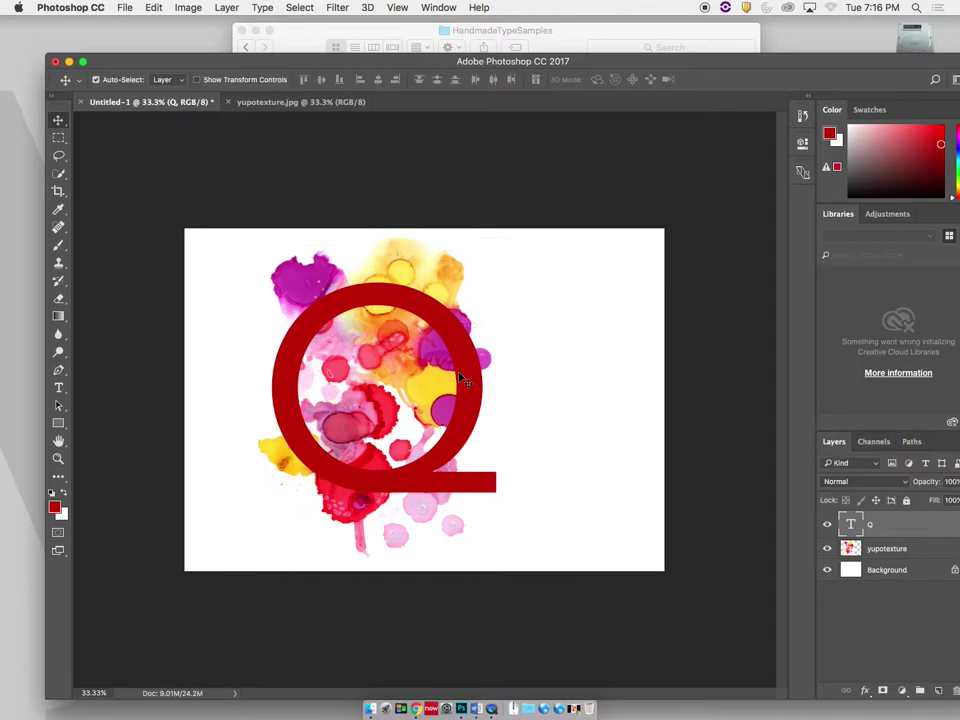
Step: Change the Q's font to Apple Chancery and move the letter slightly up over the ink blots
key(t)
double_click(491, 372)
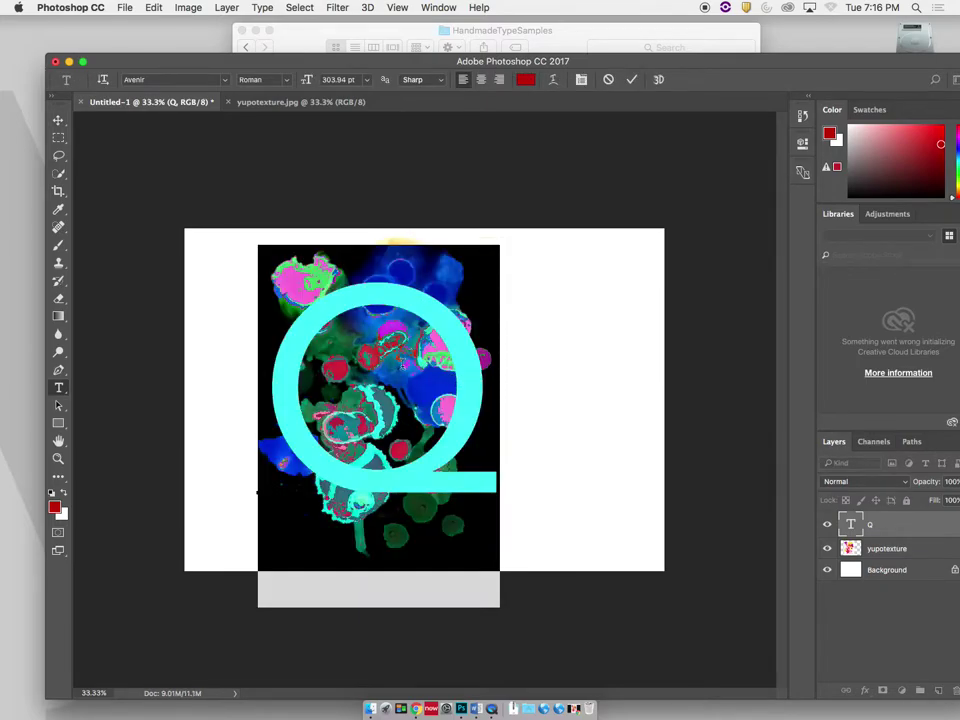
click(226, 81)
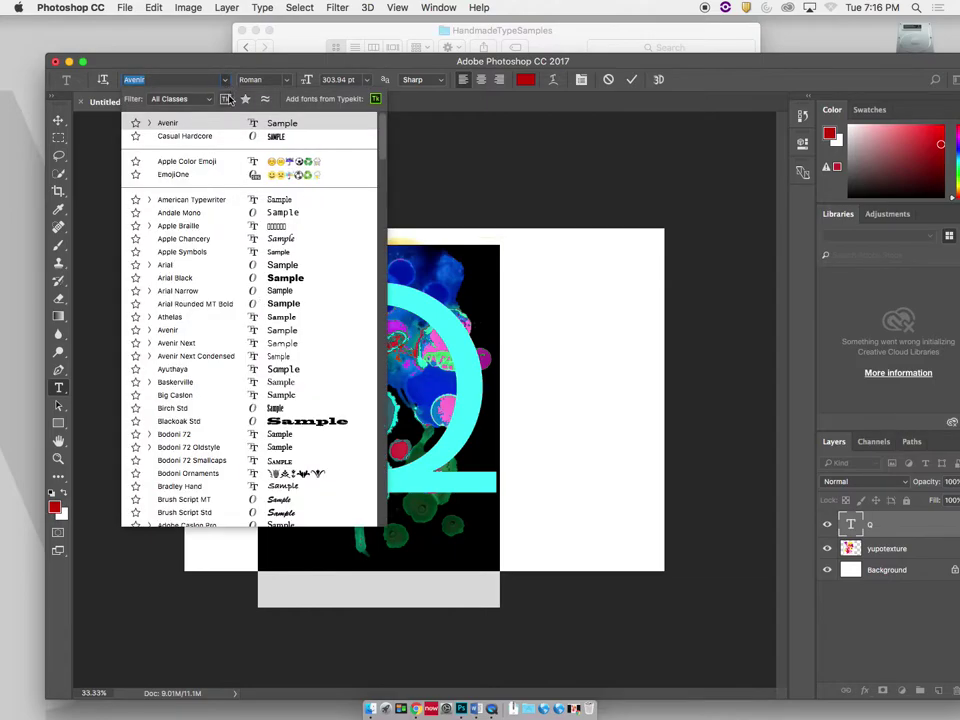
click(201, 241)
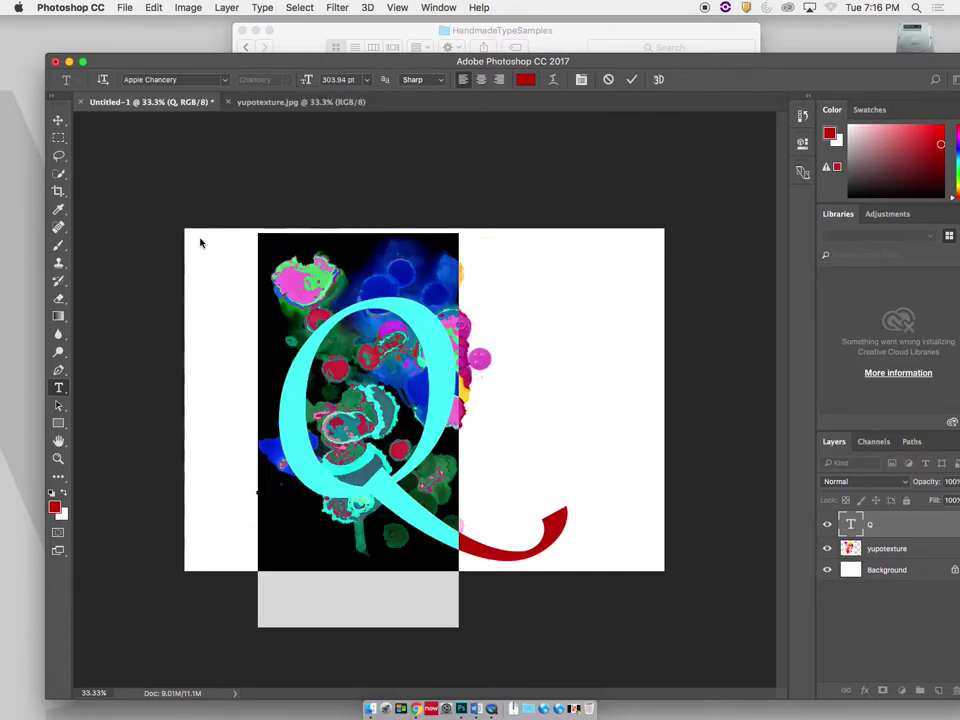
click(58, 120)
drag(456, 414, 449, 393)
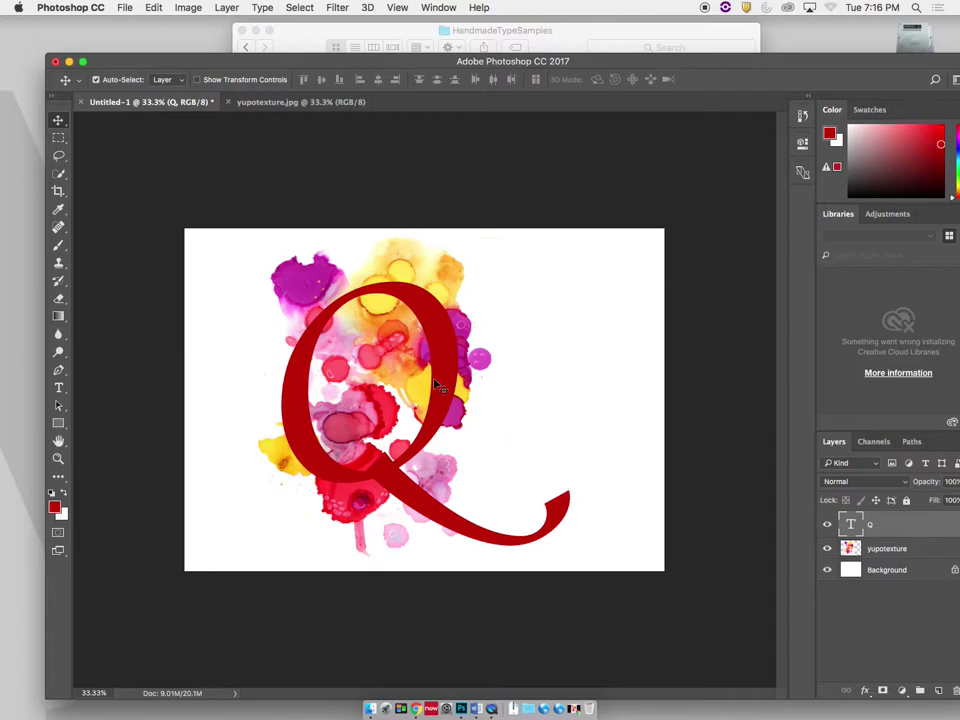
drag(442, 432, 442, 430)
Step: Recolour the letter Q to a pale pink and select its layer with the Move tool
key(t)
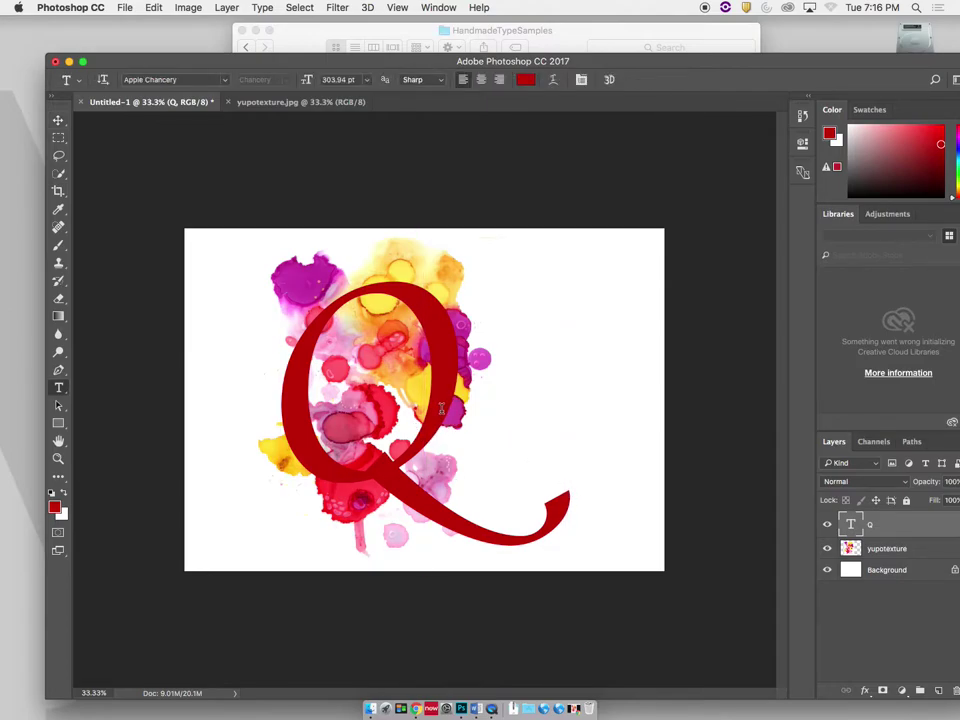
drag(313, 405, 500, 428)
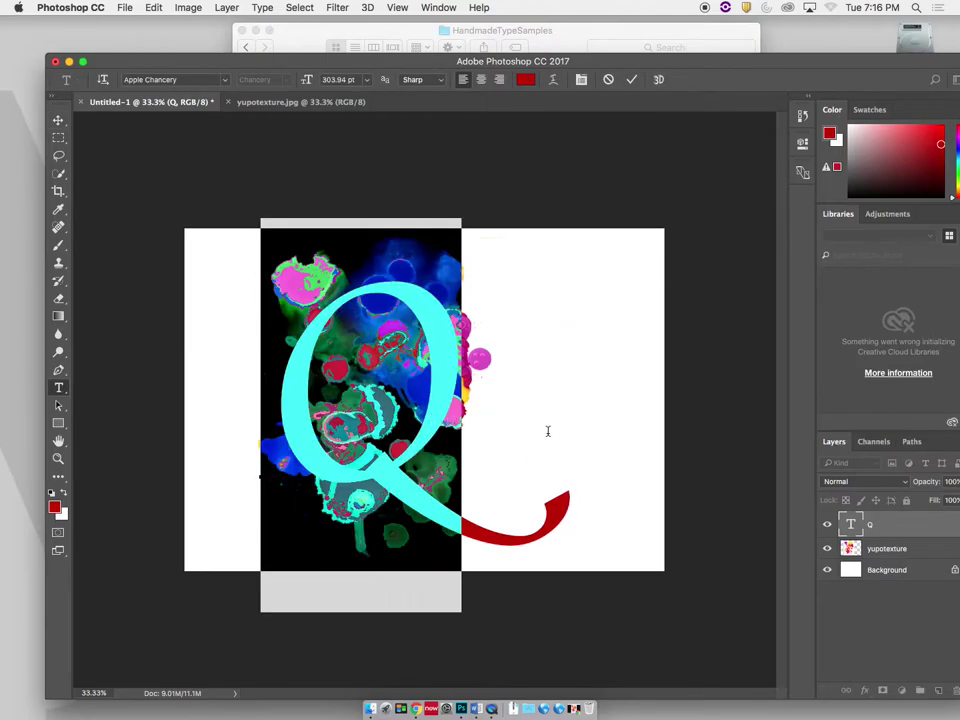
click(860, 126)
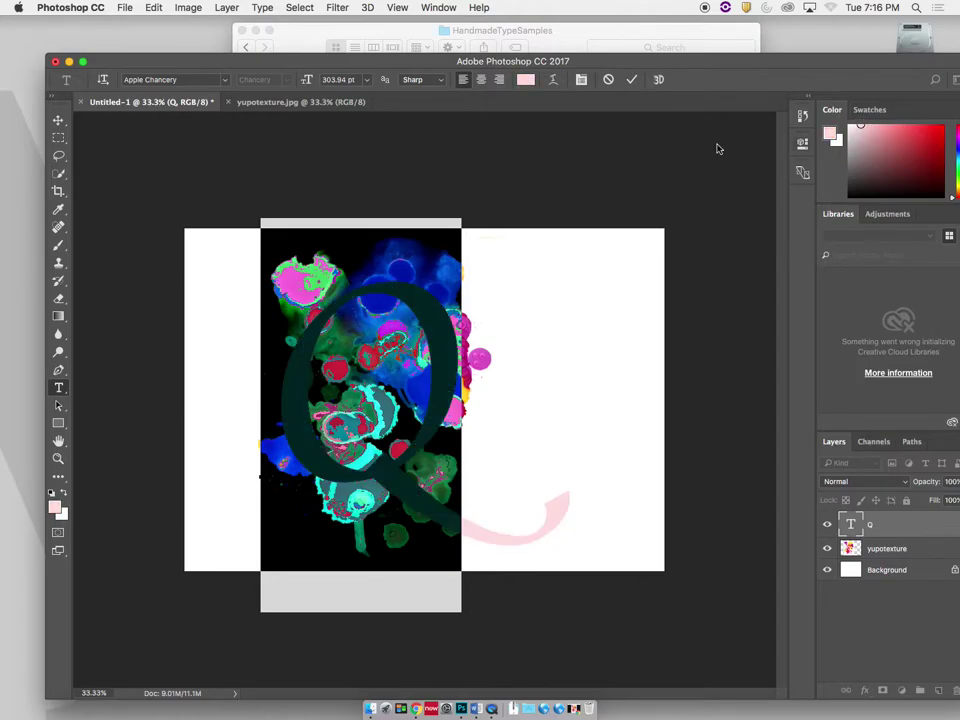
click(58, 119)
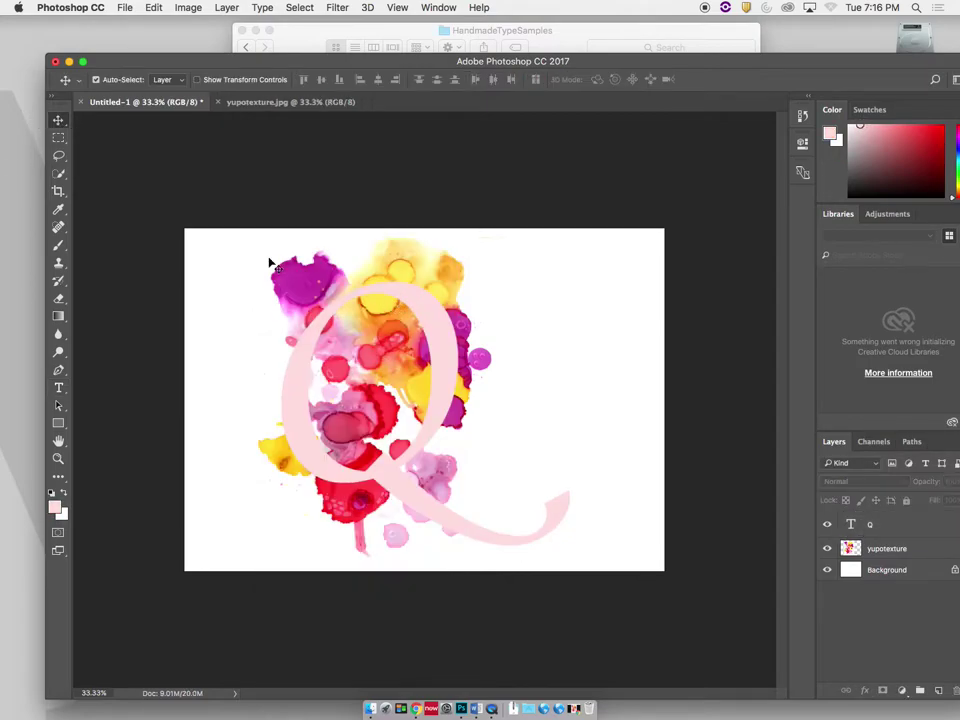
drag(429, 435, 431, 431)
drag(770, 69, 732, 43)
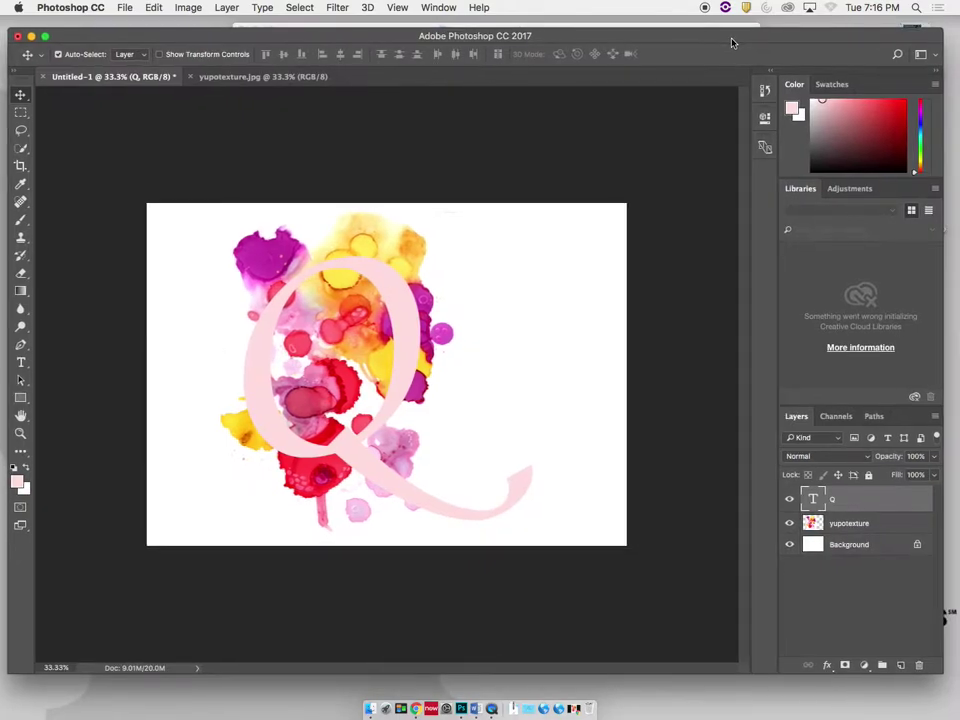
Step: Add a layer mask to the Q layer and reduce the soft brush to 125 px
click(845, 665)
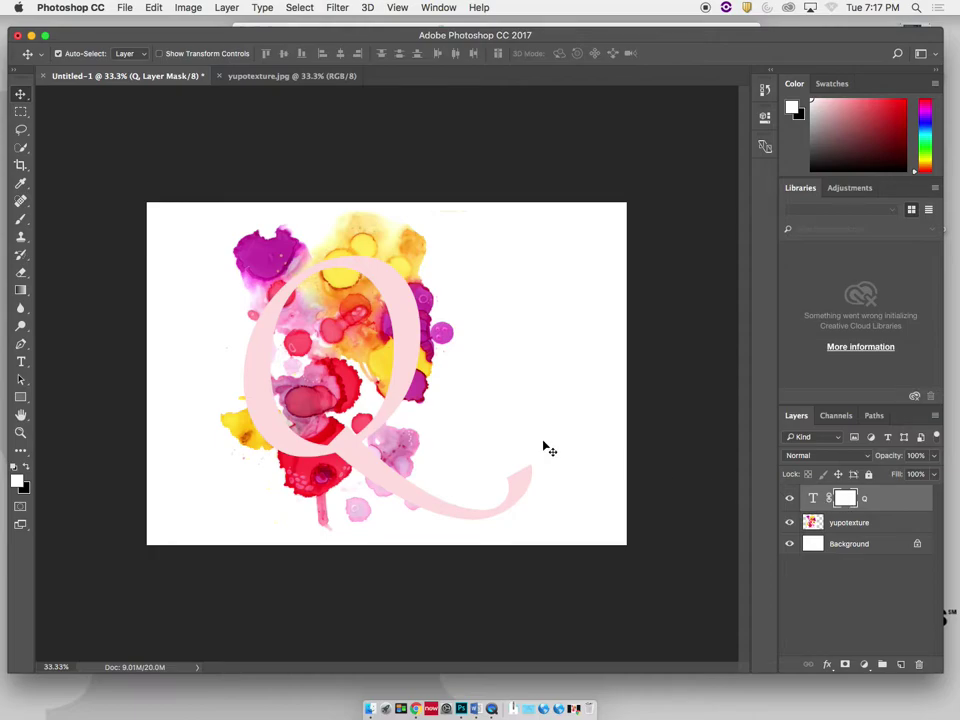
key(b)
key(bracketleft)
key(bracketleft)
key(bracketleft)
key(bracketleft)
key(bracketleft)
key(bracketleft)
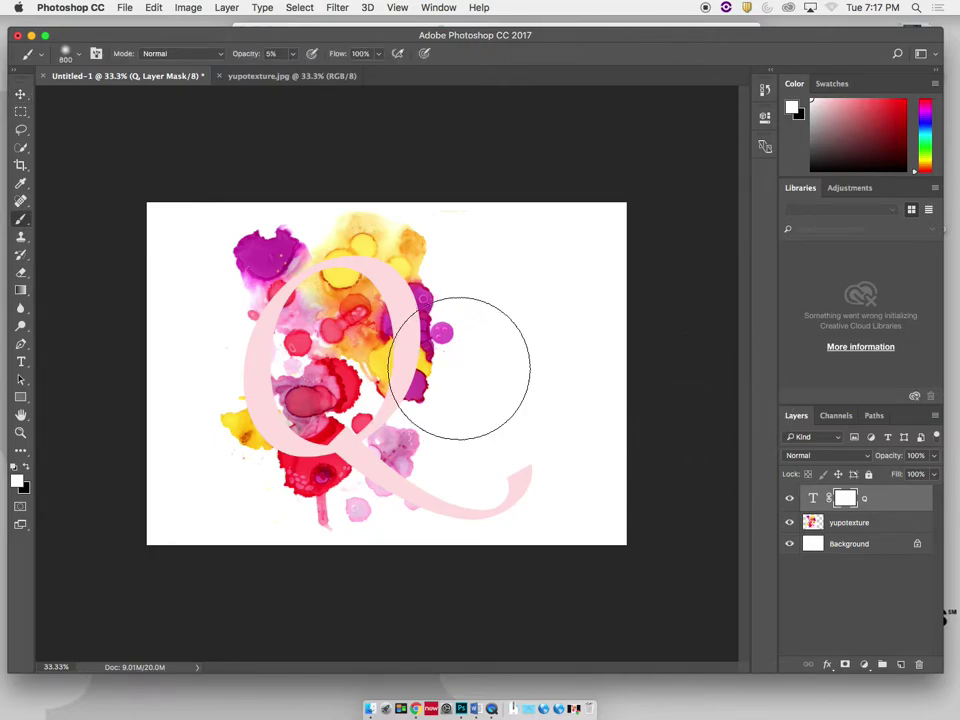
key(bracketleft)
key(bracketleft)
key(bracketleft)
key(bracketleft)
key(bracketleft)
Step: Set the brush opacity to 100% and paint black on the mask to hide the Q's upper-right curve over the purple blot
drag(403, 306, 410, 335)
key(x)
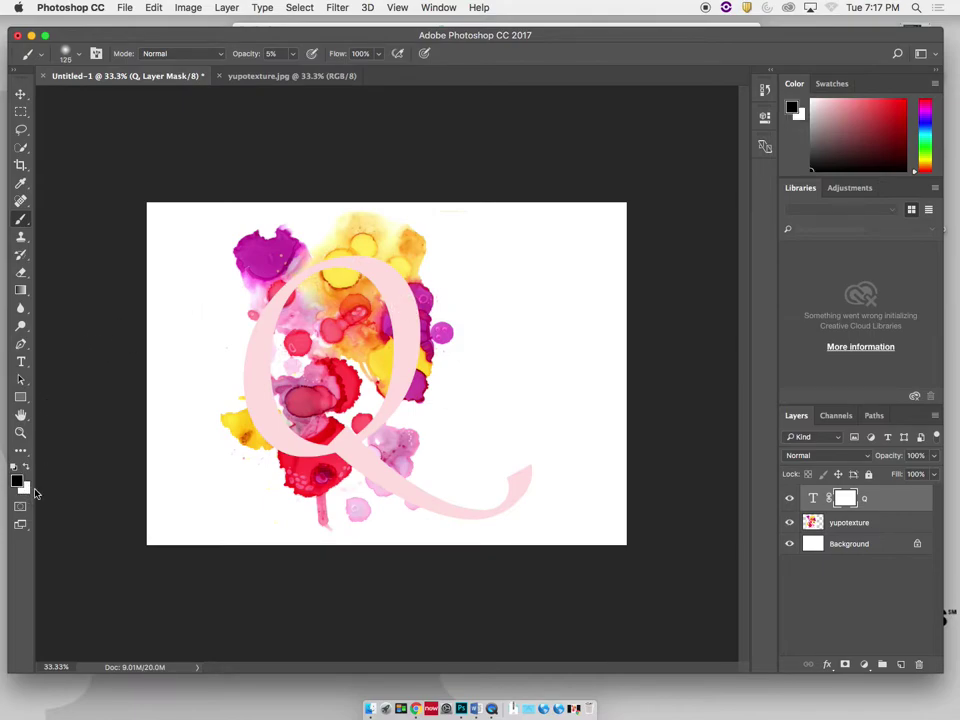
drag(396, 310, 425, 296)
drag(292, 54, 383, 139)
mouse_move(413, 308)
mouse_down()
mouse_move(396, 311)
mouse_move(412, 321)
mouse_move(397, 325)
mouse_up()
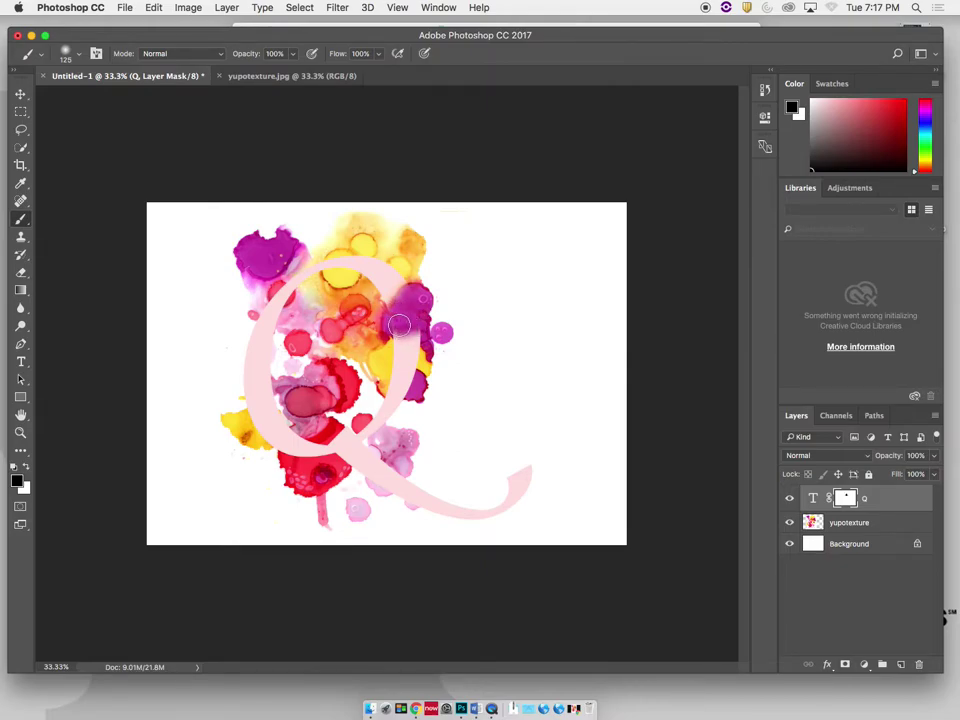
mouse_move(474, 334)
mouse_down()
mouse_move(408, 279)
mouse_move(383, 327)
mouse_move(413, 308)
mouse_move(411, 293)
mouse_move(427, 298)
mouse_move(340, 267)
mouse_up()
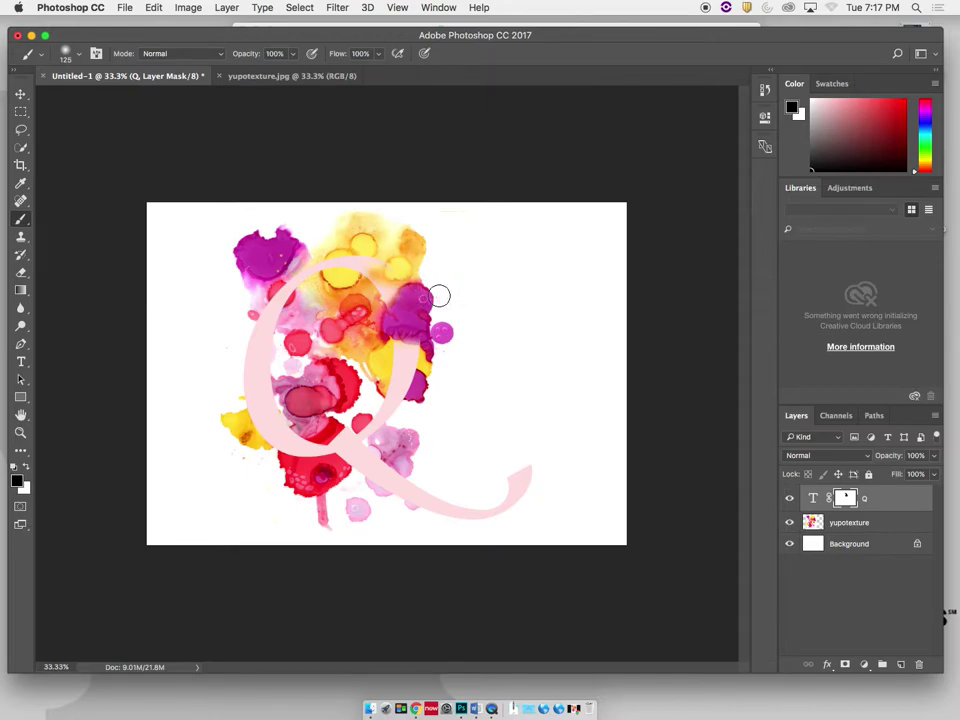
Step: Paint white on the mask with a hard 125 px brush at 100% hardness to restore the Q's curve above the purple blot
key(x)
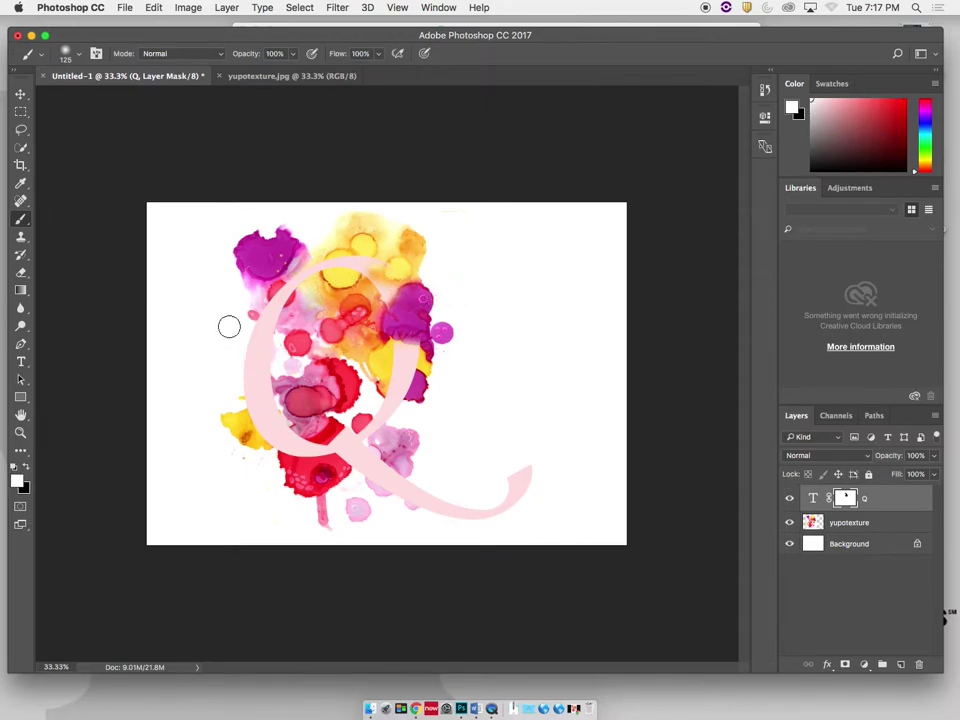
drag(386, 281, 390, 285)
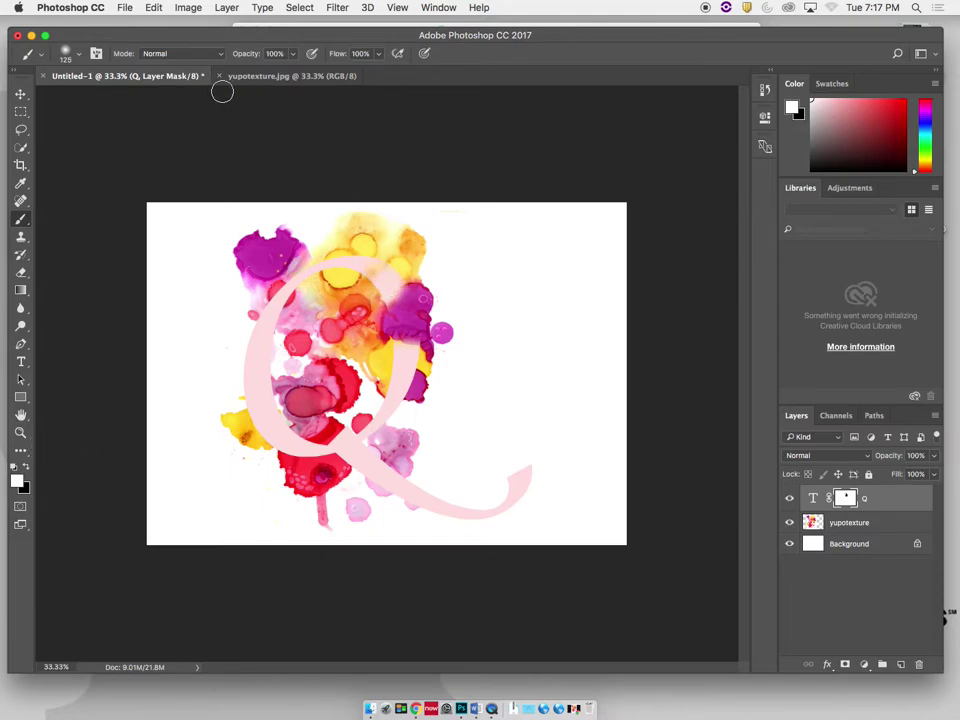
right_click(130, 99)
click(145, 185)
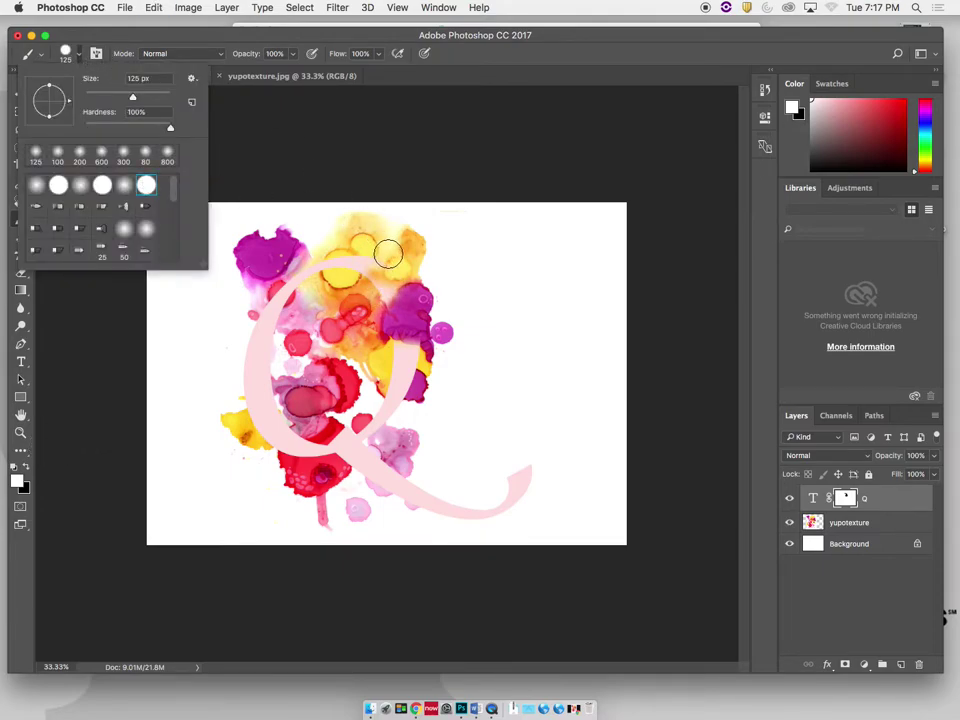
click(384, 258)
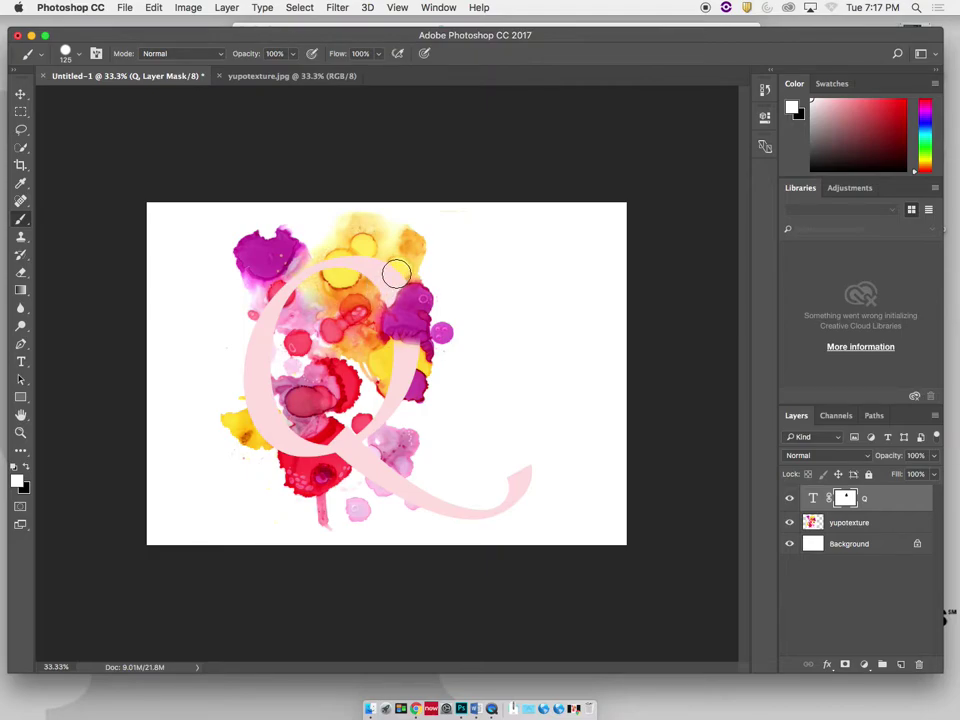
Step: Lower the Q layer's opacity to 66% to reveal the ink texture beneath the letter
key(super+equal)
key(super+equal)
key(super+equal)
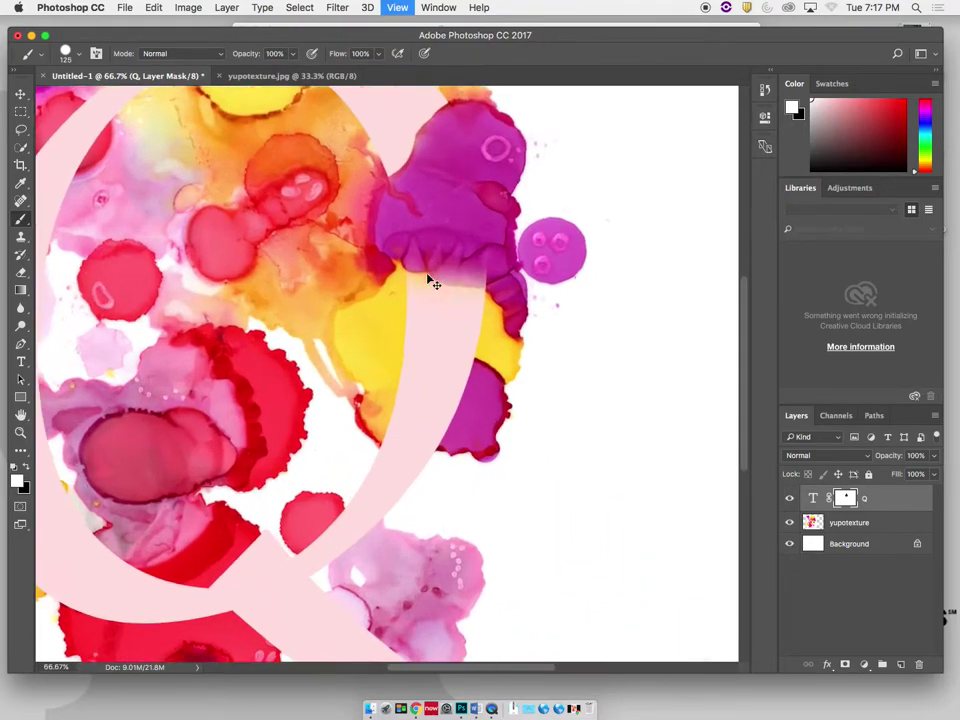
drag(655, 325, 668, 353)
scroll(669, 353, up, 3)
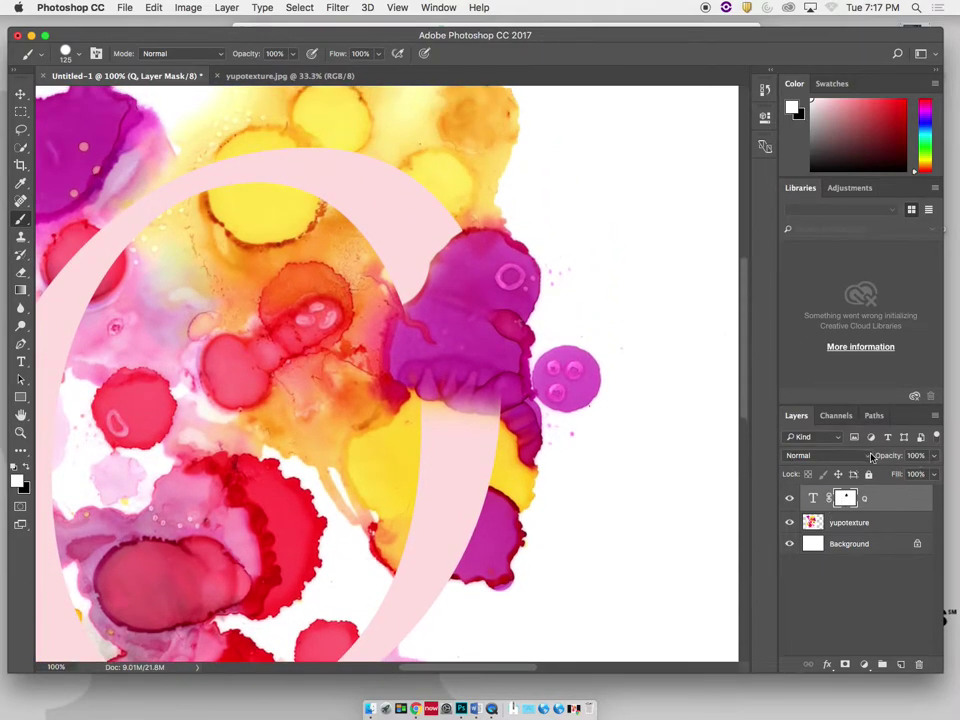
click(934, 455)
drag(931, 473, 913, 474)
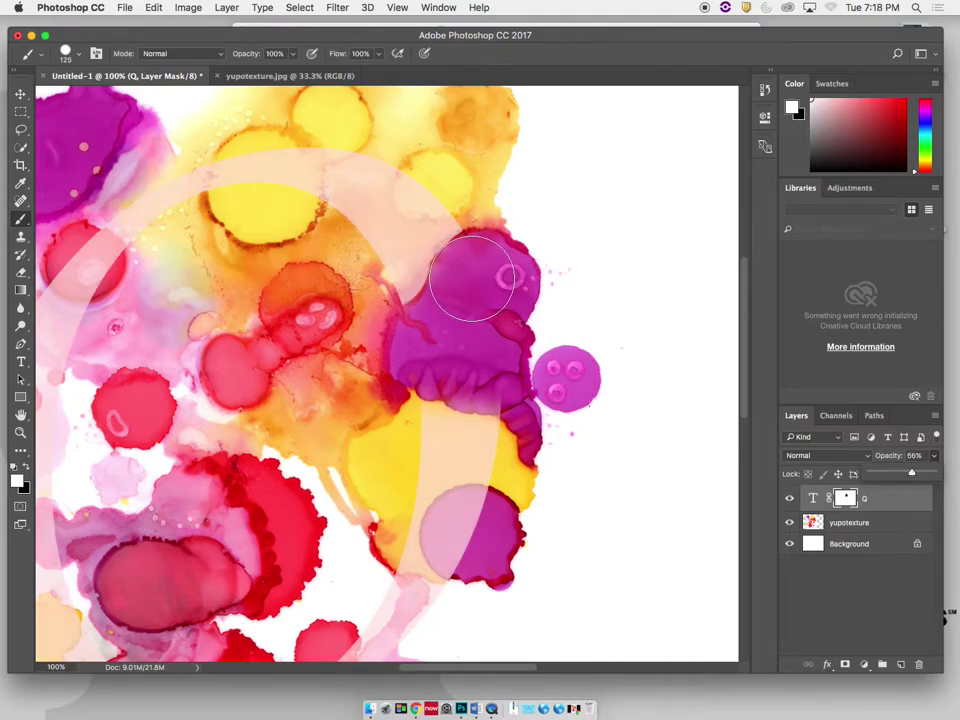
Step: Paint black on the Q's mask with hard brushes of 20 px and 15 px to trim the letter along the purple blot's upper-left edge
key(bracketleft)
key(bracketleft)
key(bracketleft)
key(bracketleft)
key(bracketleft)
key(bracketleft)
key(bracketleft)
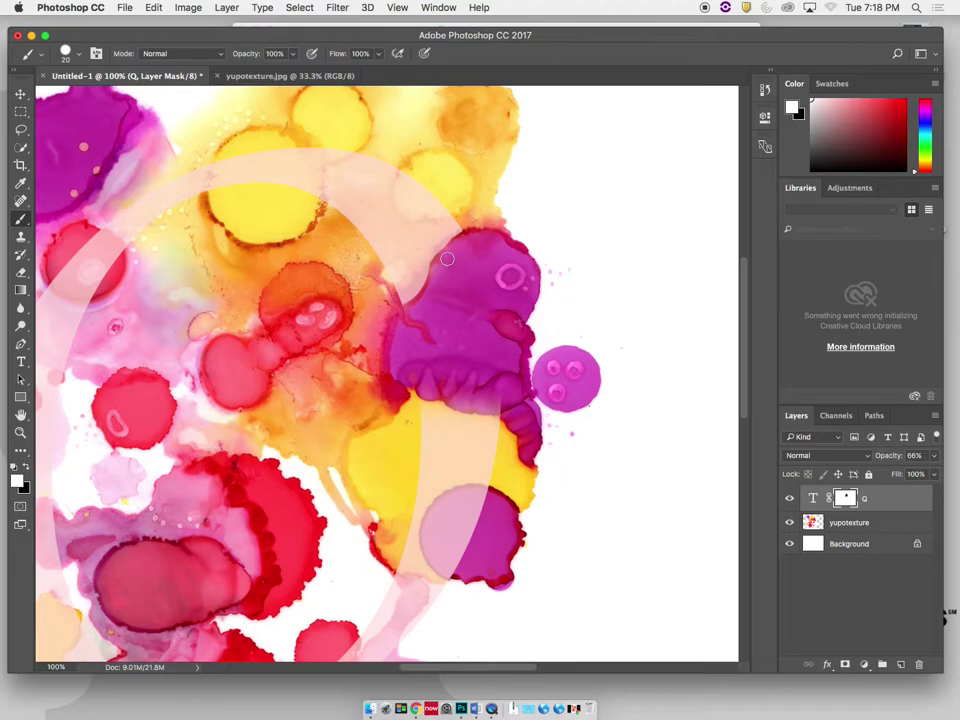
key(x)
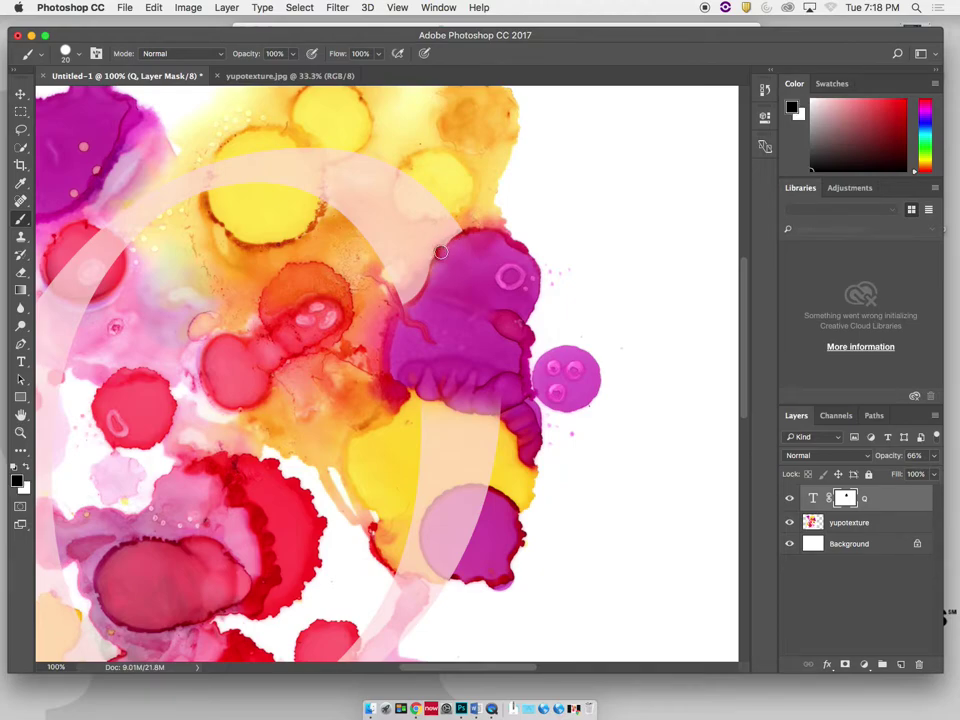
key(bracketleft)
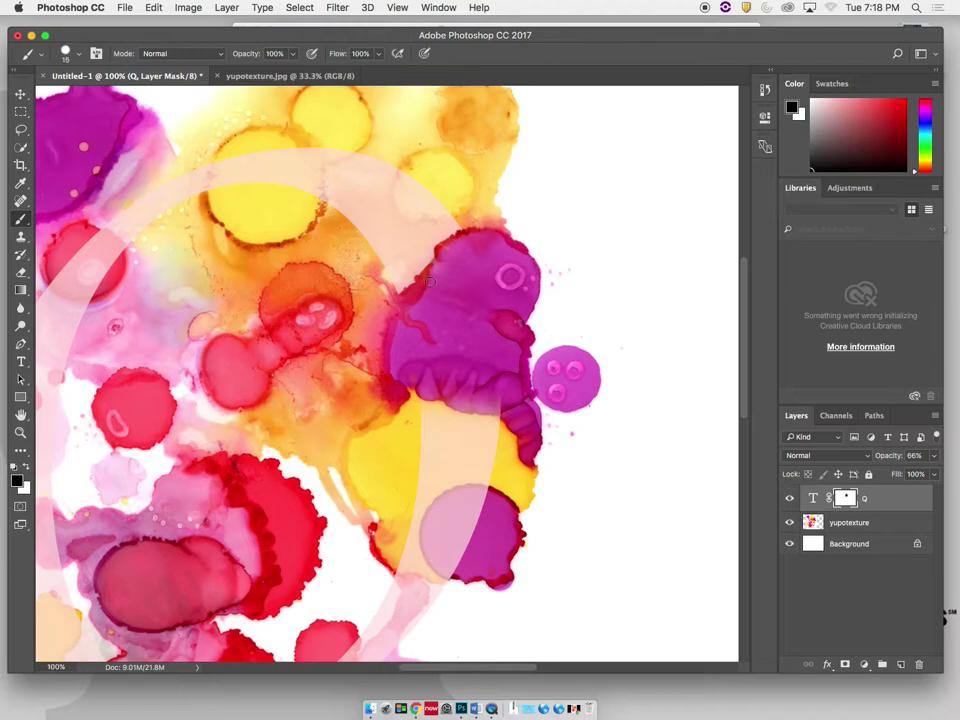
Step: Paint white on the mask with the 15 px brush to restore the Q just below the purple blot's lower edge
key(super+minus)
key(super+minus)
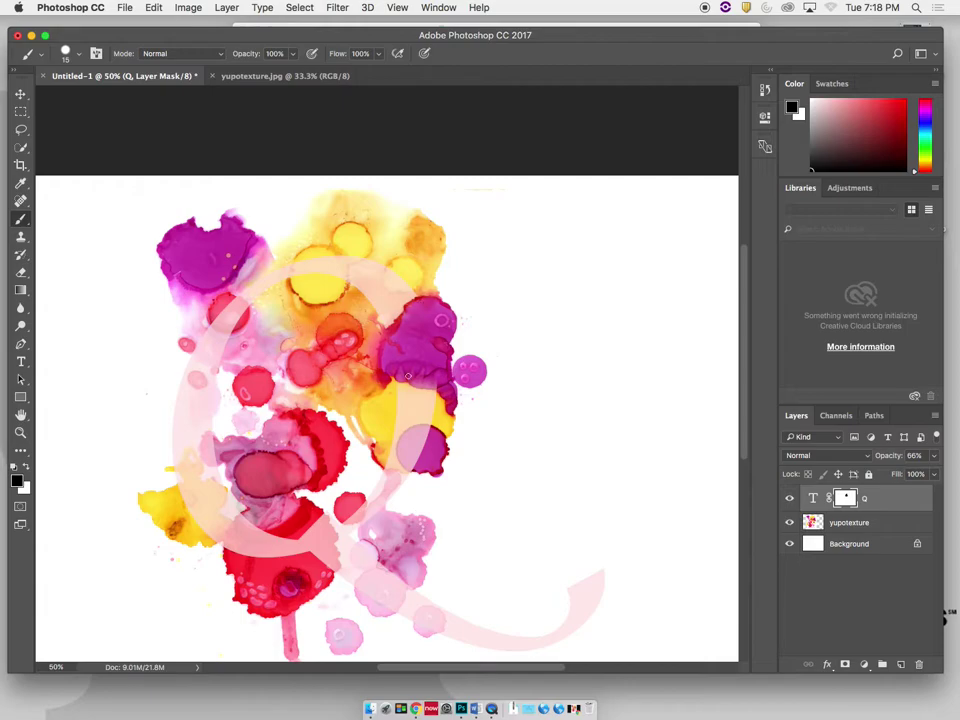
key(super+plus)
key(super+plus)
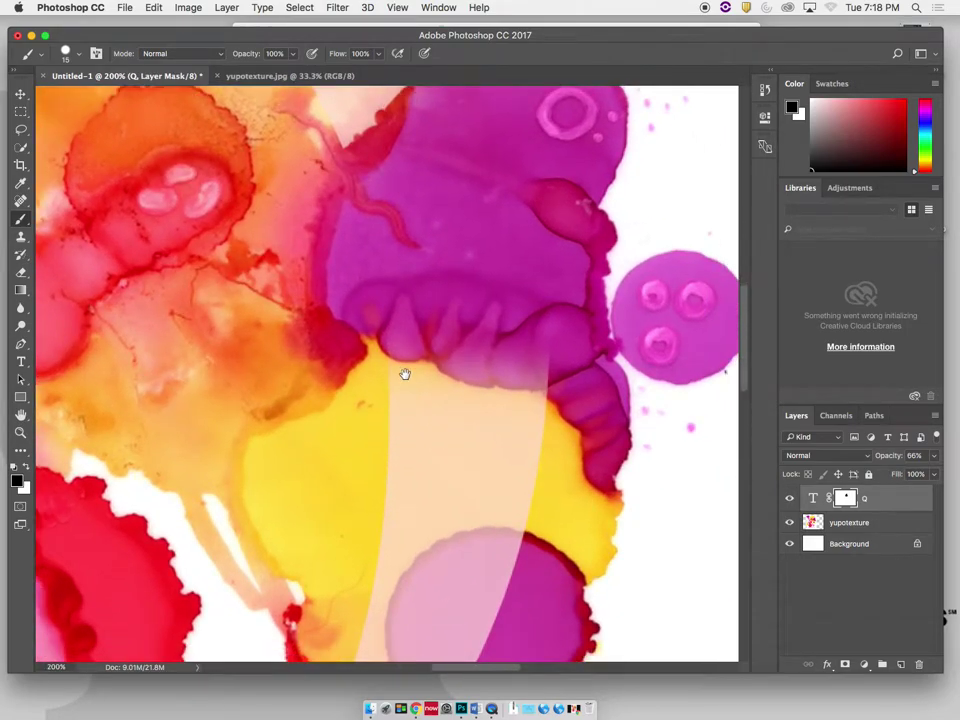
drag(405, 374, 401, 343)
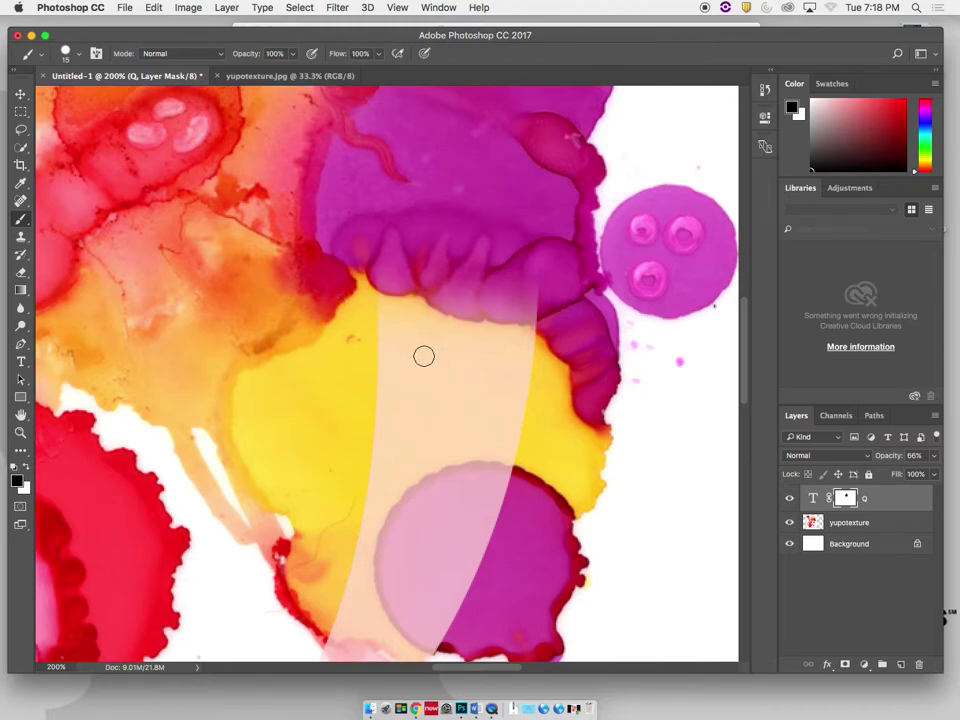
click(28, 465)
drag(383, 307, 418, 310)
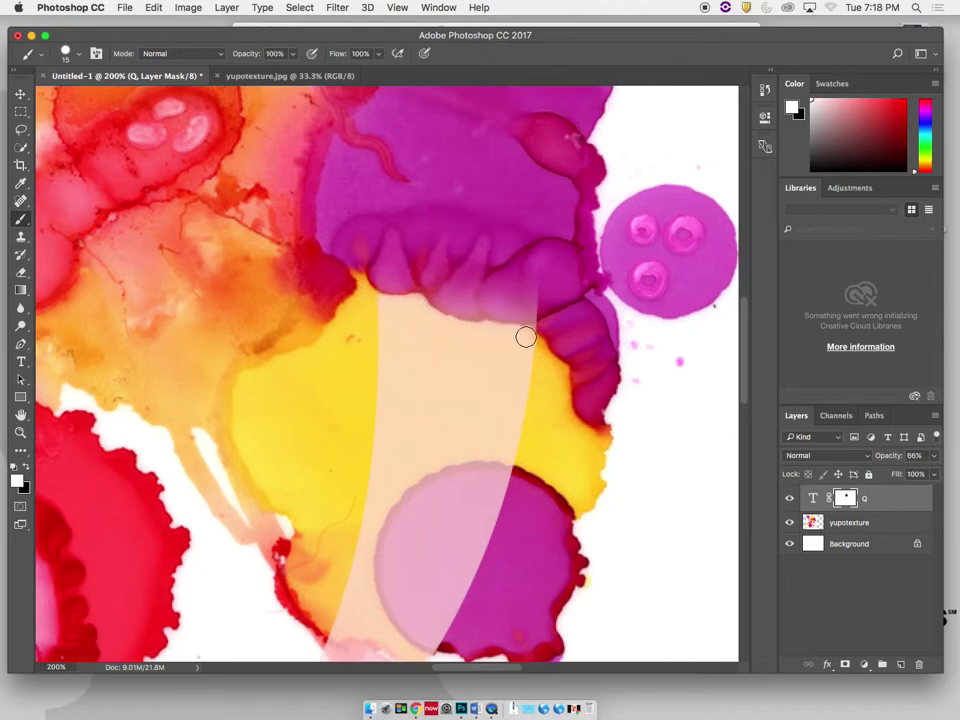
Step: Paint black on the mask with a 35 px brush to hide the remaining Q inside the purple blot's lower part
key(bracketright)
key(bracketright)
key(x)
mouse_move(531, 298)
mouse_down()
mouse_move(453, 291)
mouse_move(430, 266)
mouse_move(375, 270)
mouse_up()
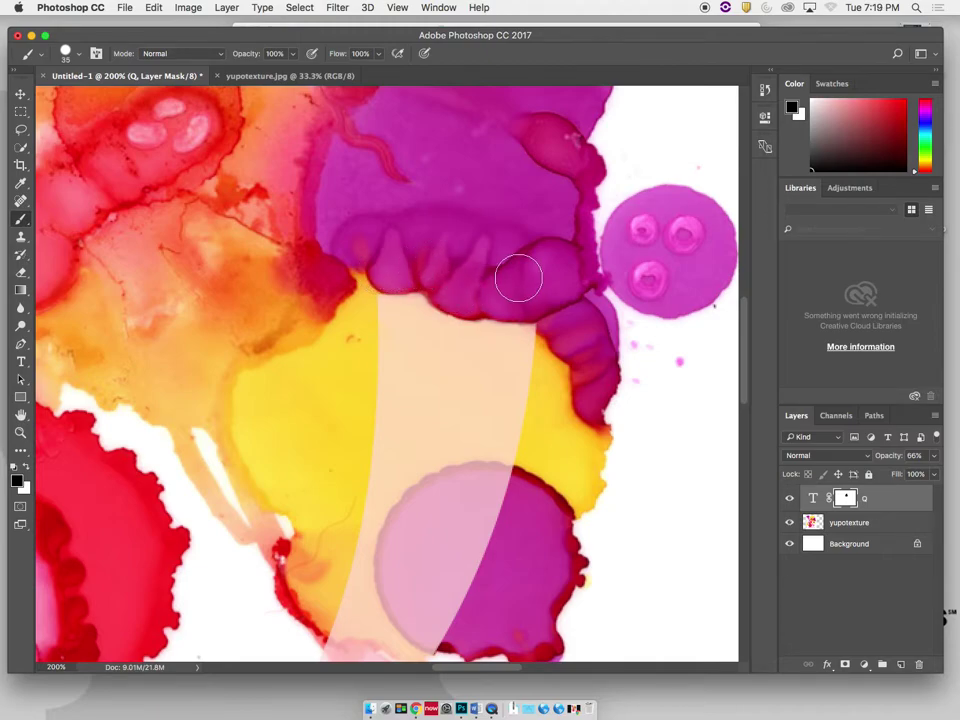
Step: Raise the Q layer's opacity back to 100%
key(super+minus)
key(super+minus)
key(super+minus)
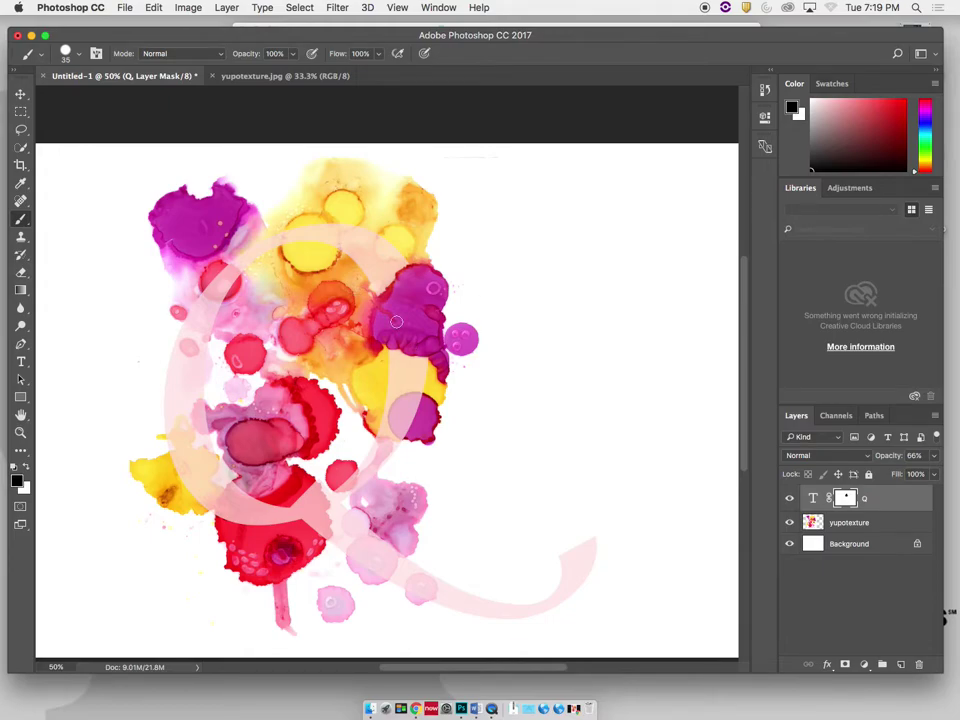
click(935, 457)
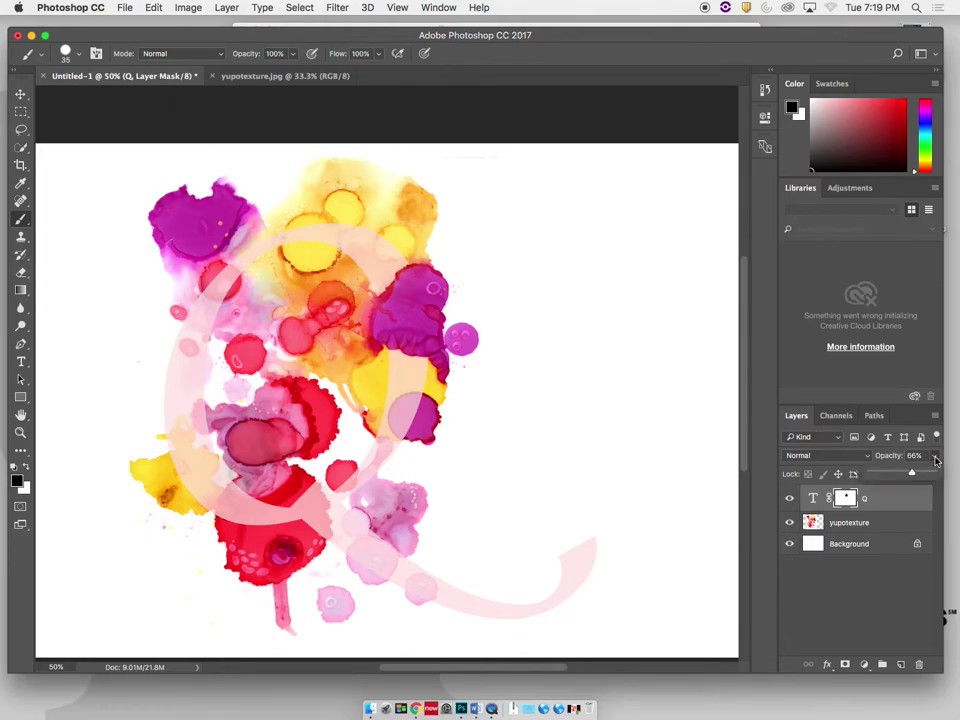
drag(913, 474, 952, 475)
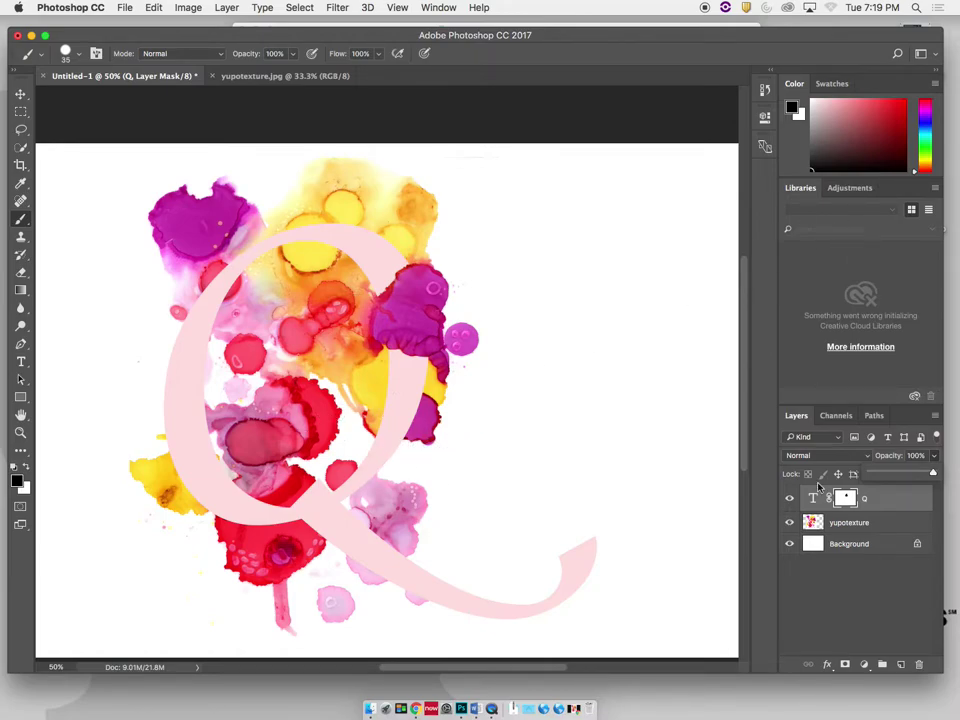
Step: Recolour the letter Q to black with the Type tool and commit the text edit
click(814, 504)
key(t)
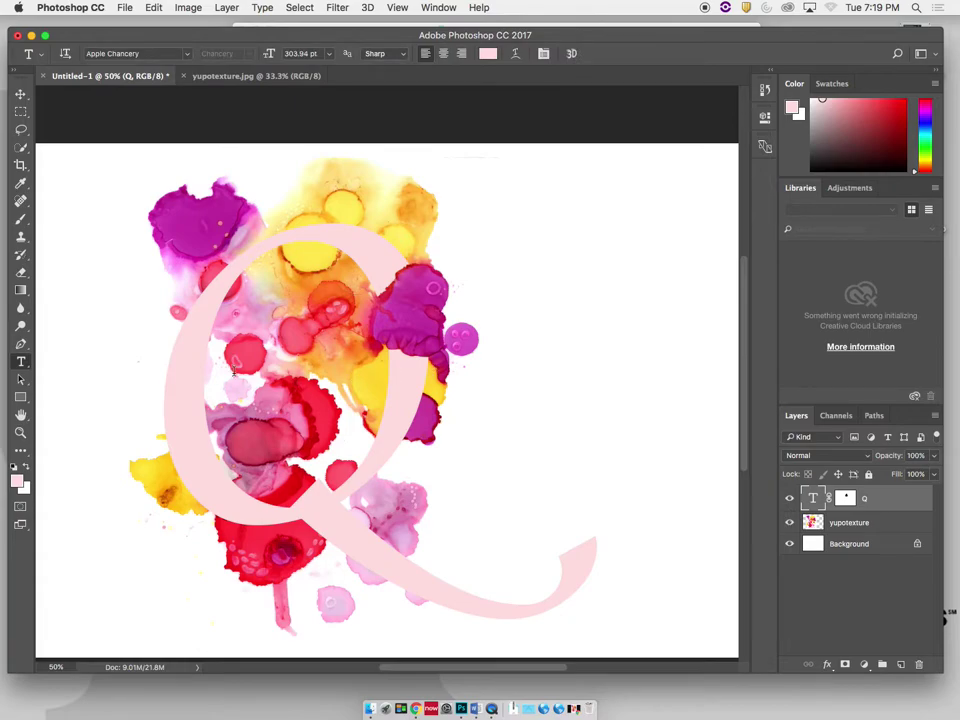
drag(133, 128, 434, 660)
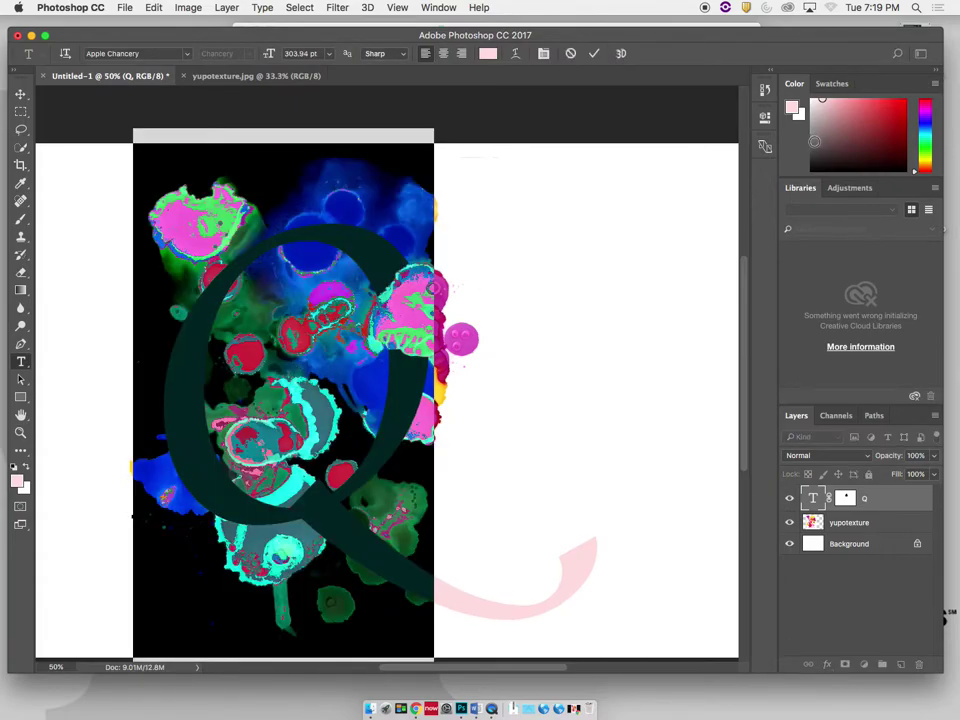
drag(812, 170, 787, 183)
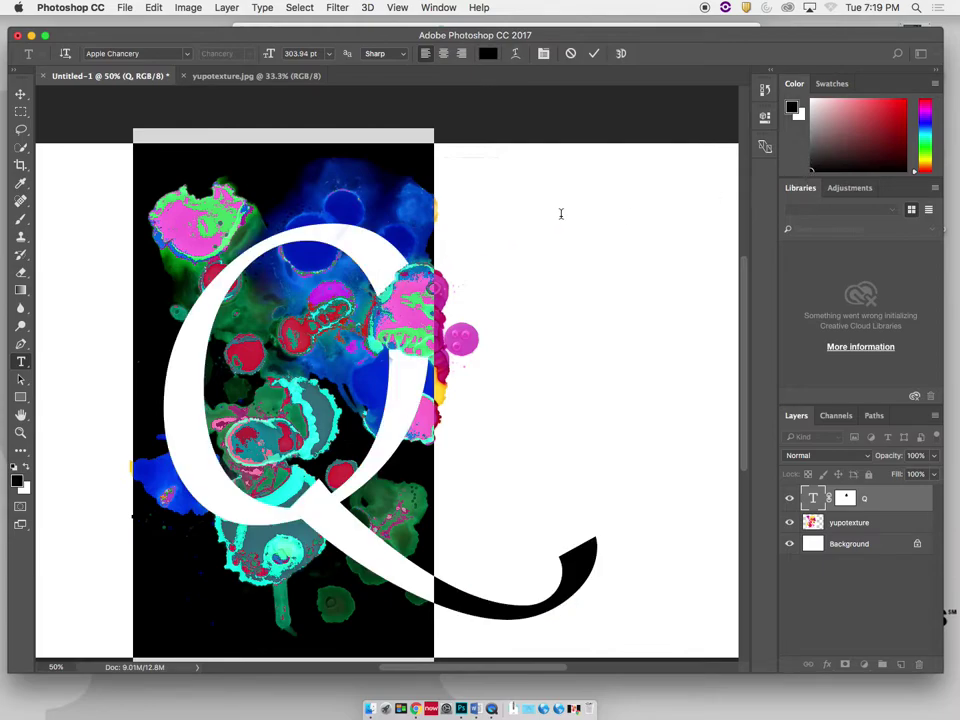
click(20, 92)
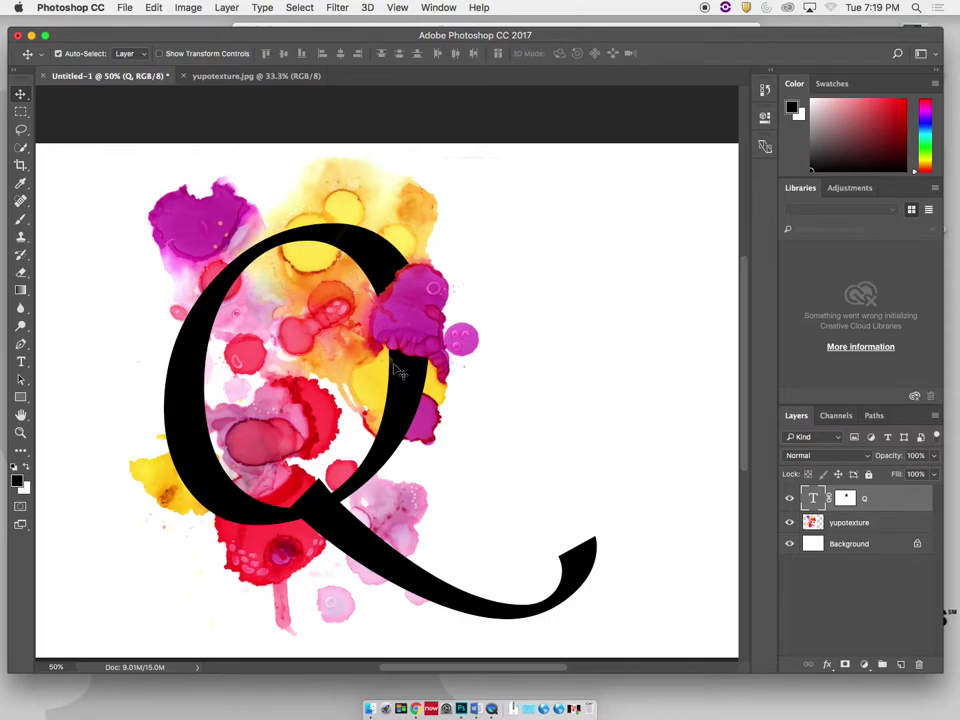
click(845, 498)
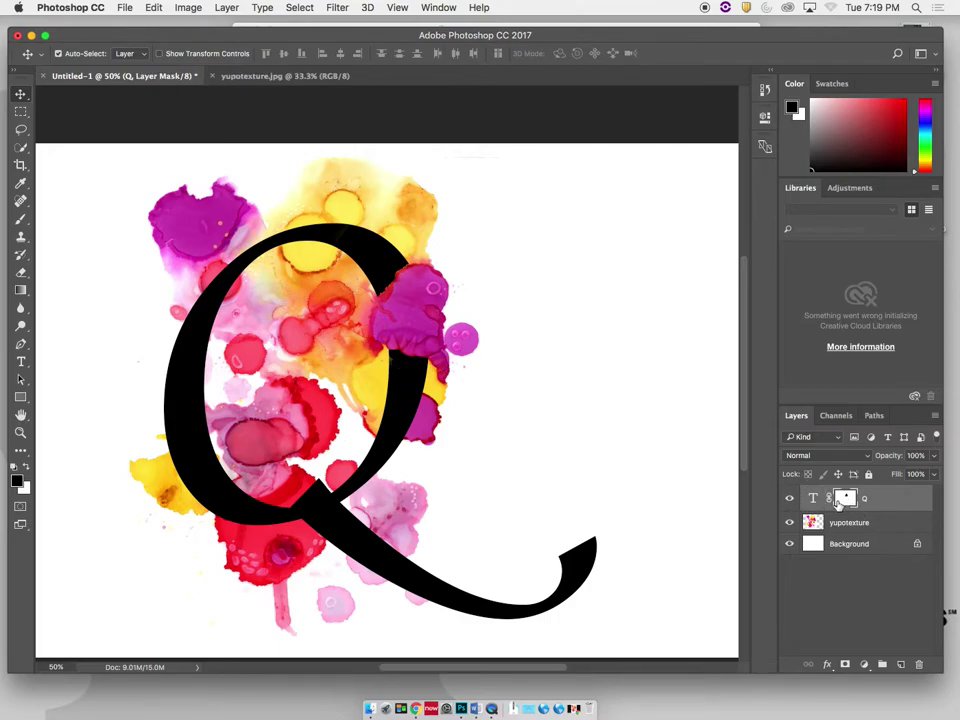
key(b)
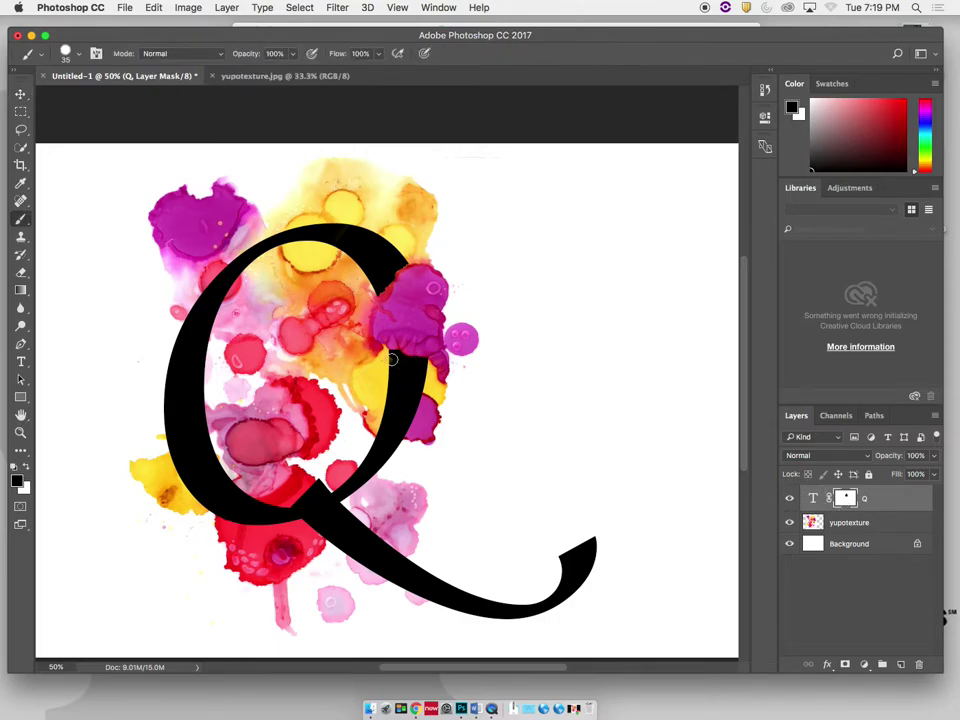
scroll(393, 359, down, 1)
key(x)
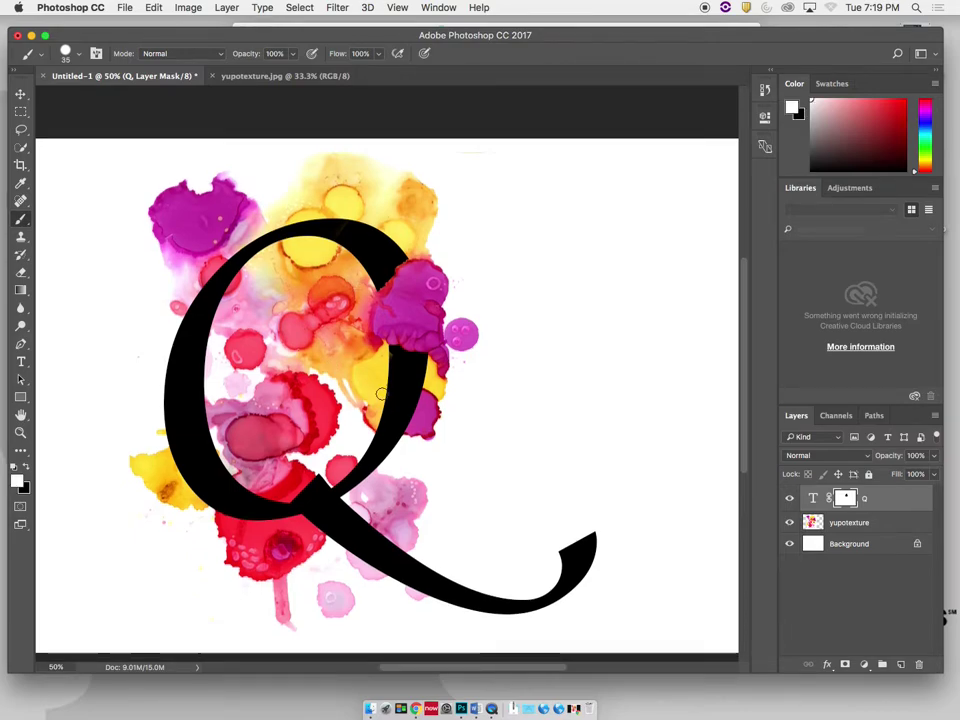
Step: Try replacing the masked letter Q with an R, and change it back to Q
click(815, 498)
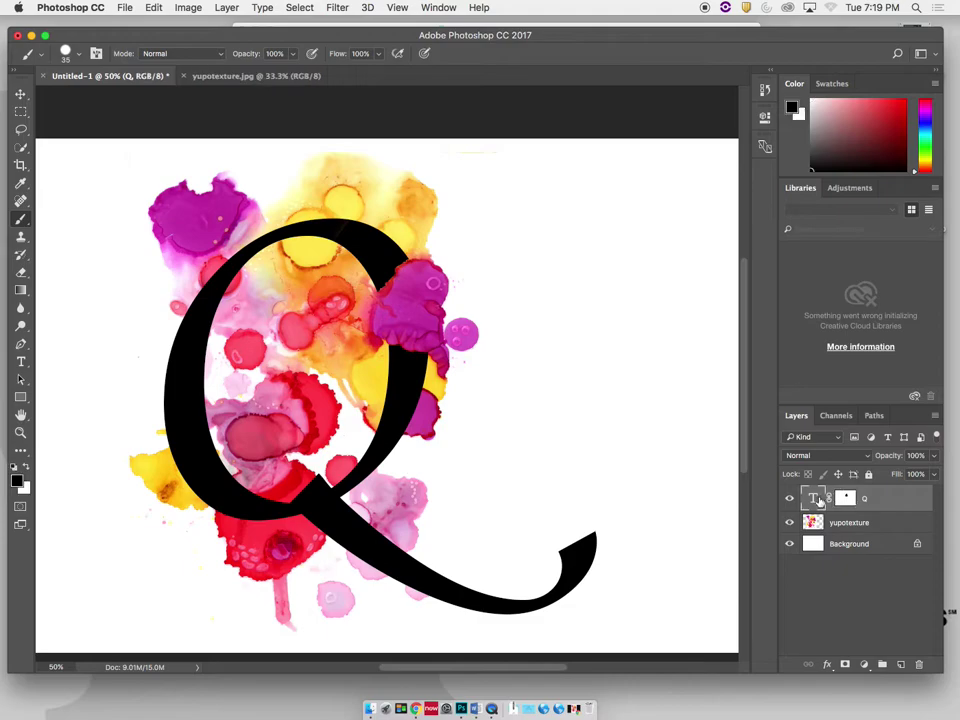
double_click(811, 498)
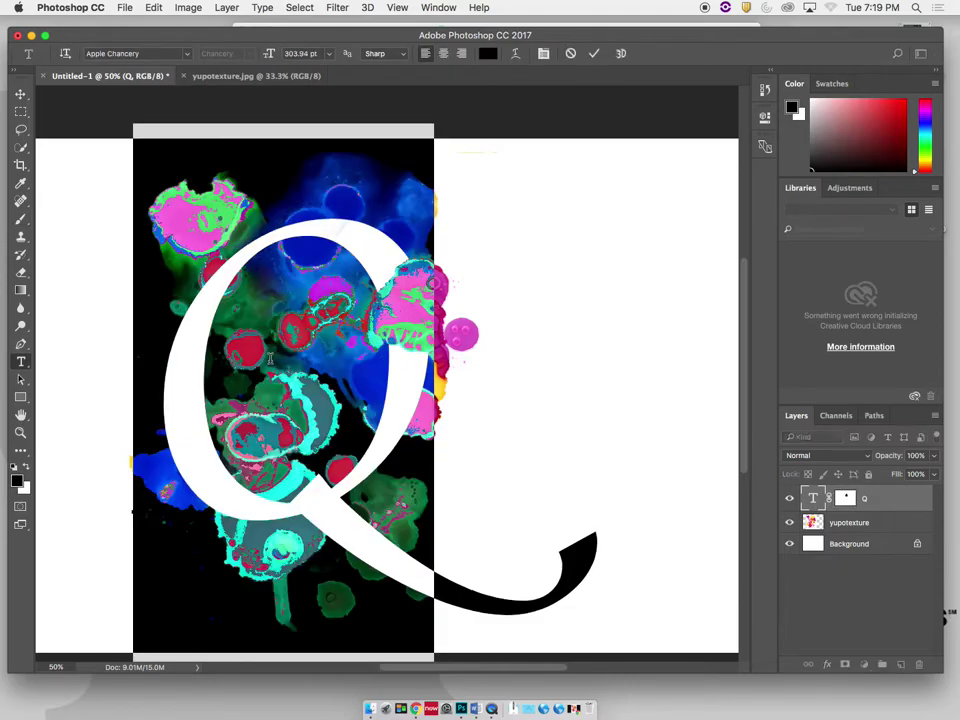
text(R)
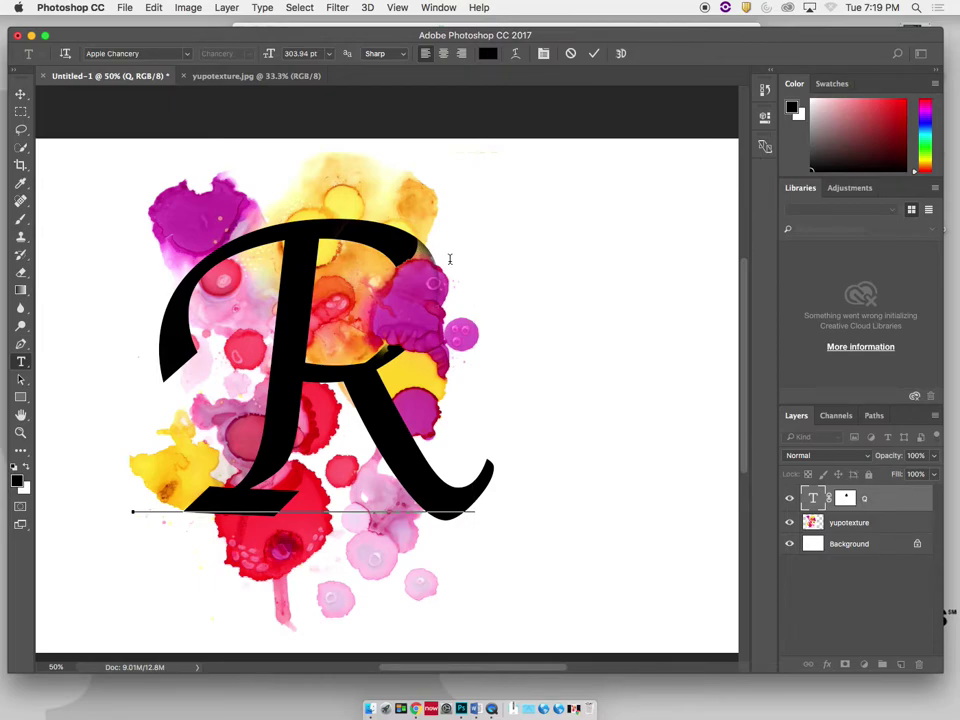
double_click(275, 411)
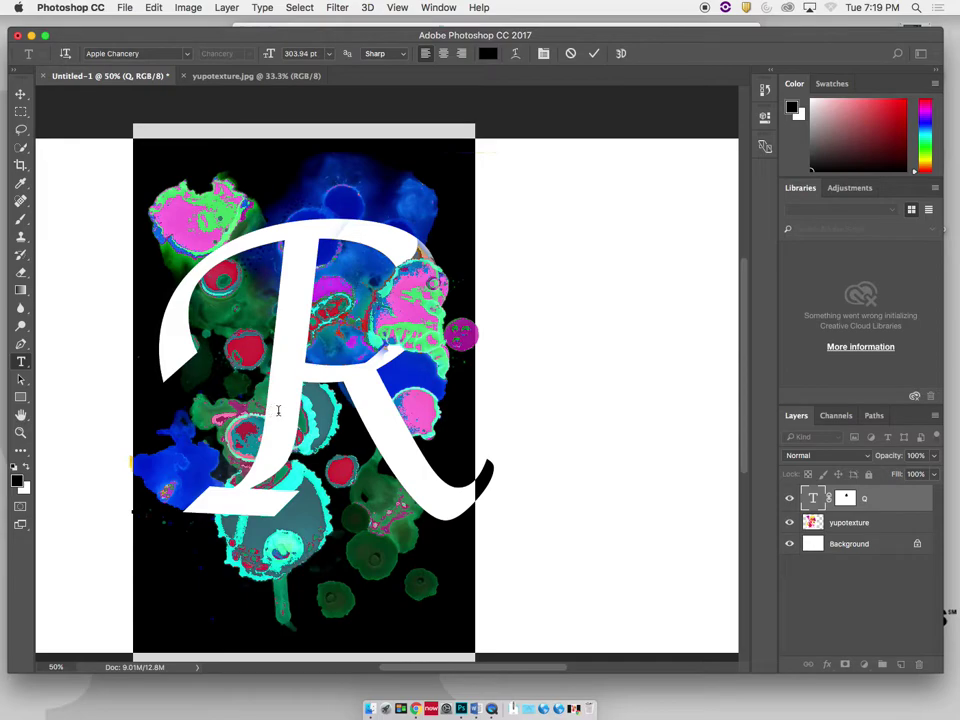
text(Q)
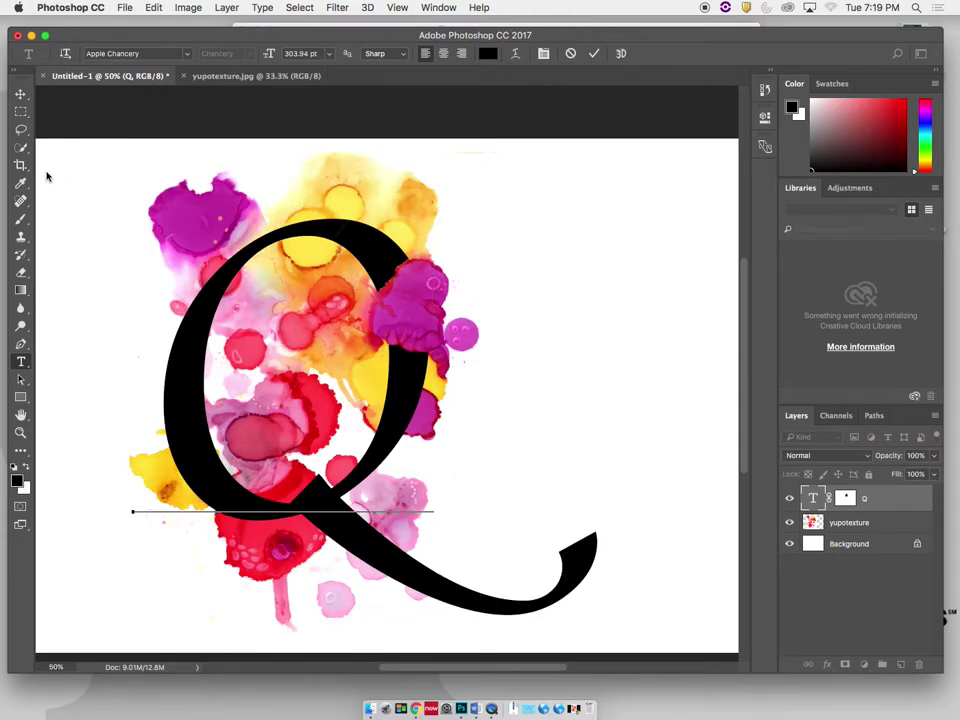
click(20, 94)
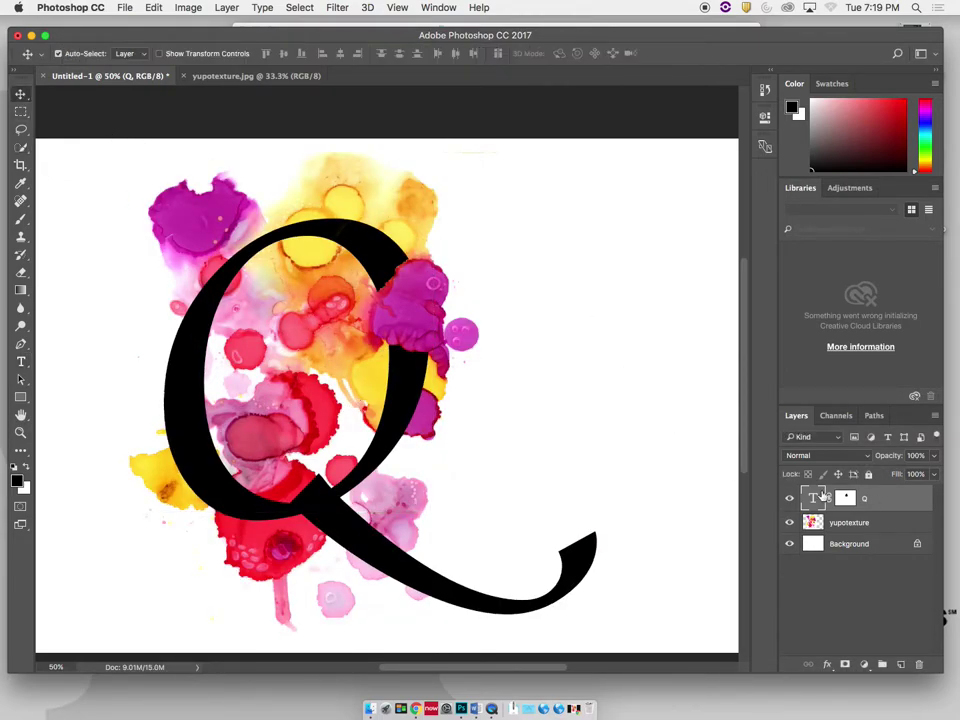
Step: Lower the black Q layer's opacity to 76%
click(934, 456)
drag(930, 474, 916, 475)
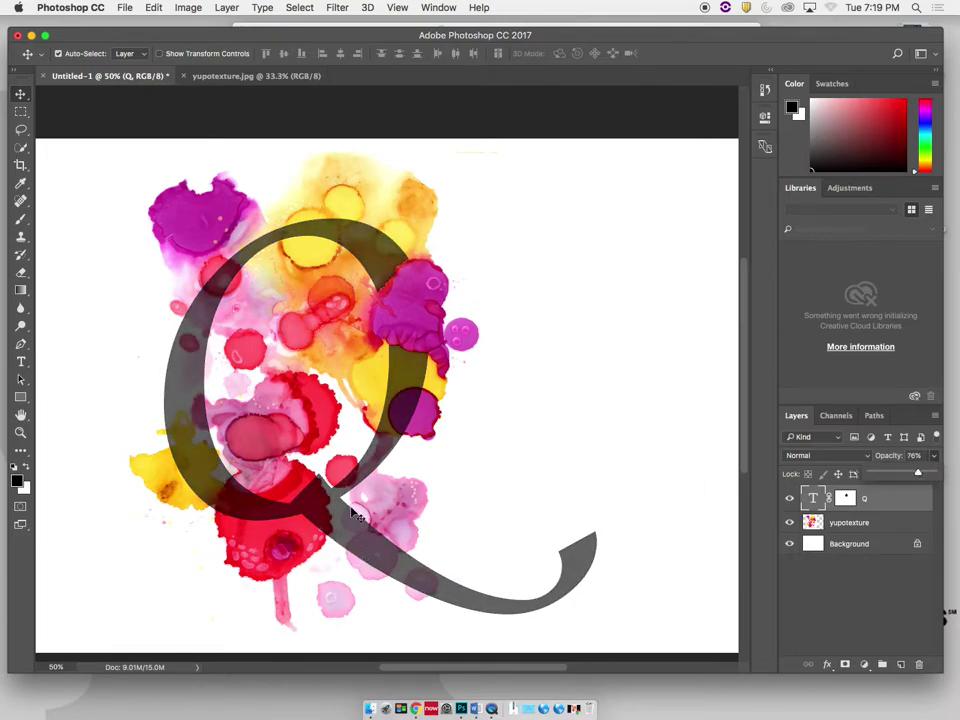
Step: Paint black on the Q's mask with the 35 px brush to hide the letter's tail over the two adjoining light pink blots
key(super+equal)
key(super+equal)
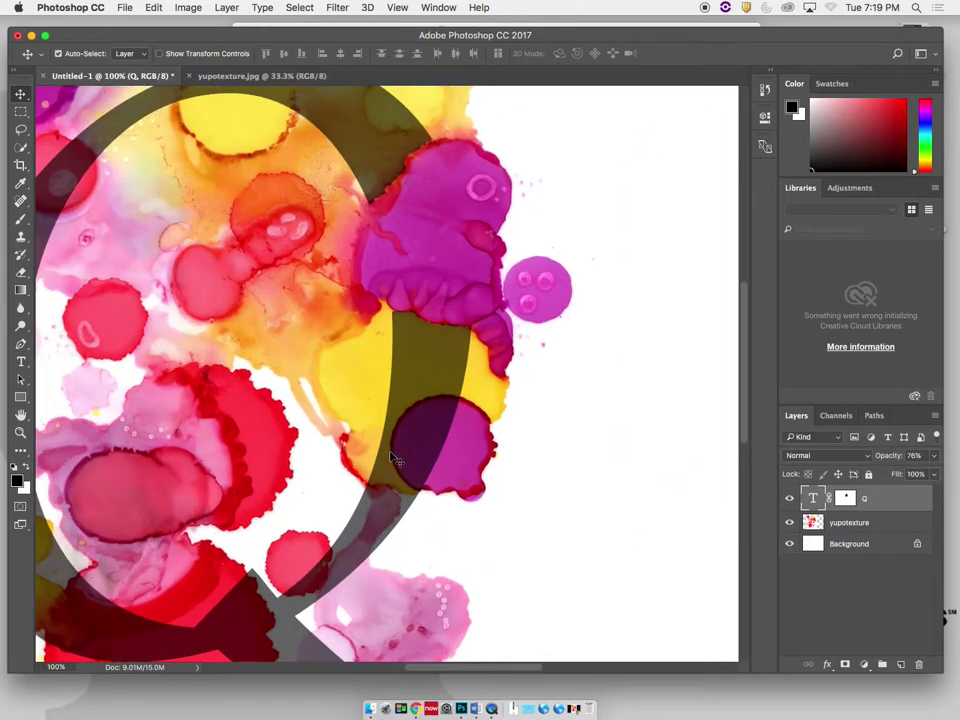
scroll(401, 446, down, 5)
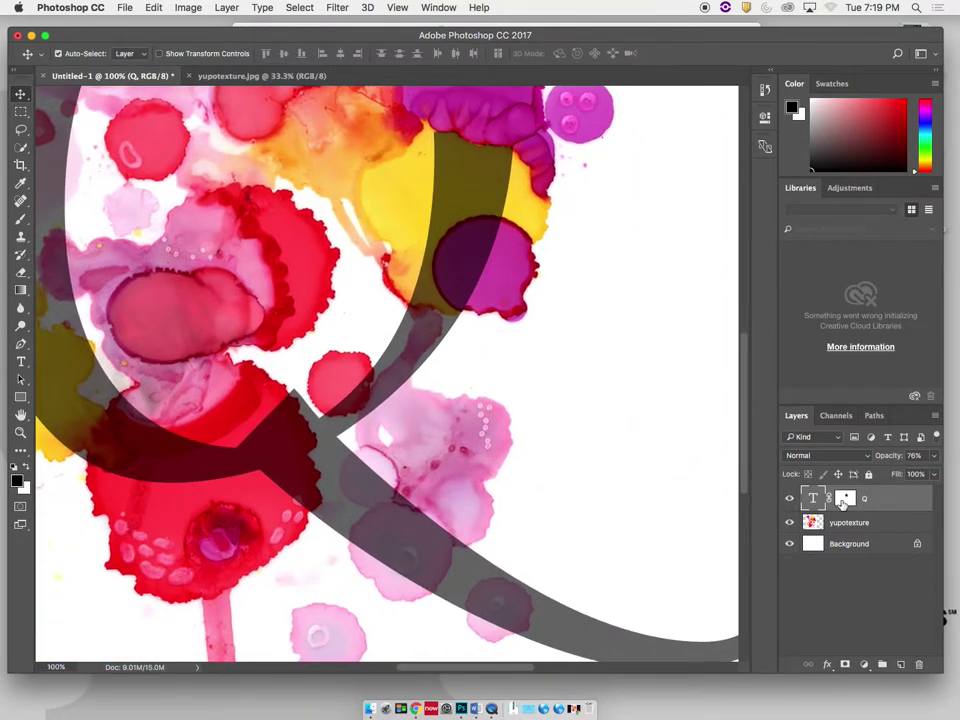
click(843, 499)
key(b)
key(x)
key(x)
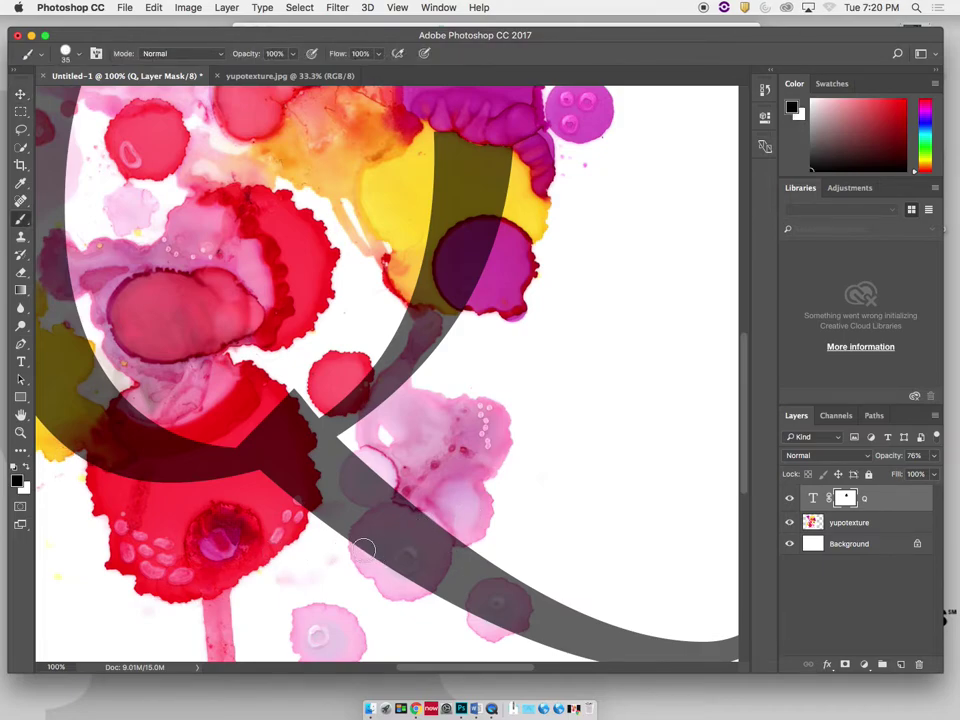
mouse_move(369, 533)
mouse_down()
mouse_move(386, 510)
mouse_move(354, 484)
mouse_move(375, 461)
mouse_move(377, 476)
mouse_move(418, 514)
mouse_up()
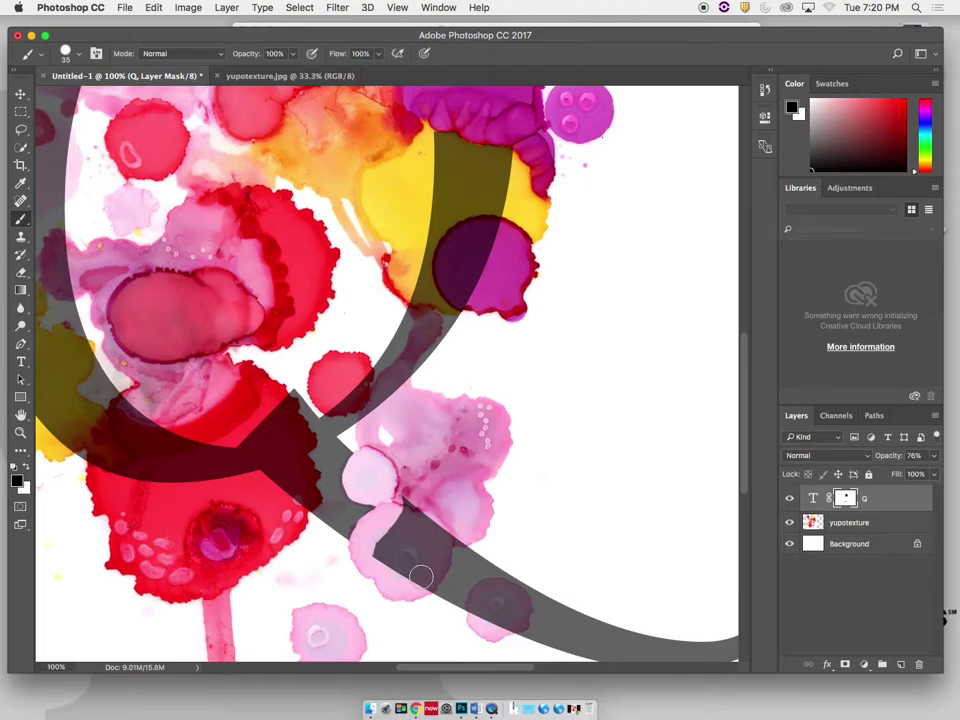
mouse_move(421, 583)
mouse_down()
mouse_move(432, 568)
mouse_move(426, 548)
mouse_move(446, 532)
mouse_move(401, 566)
mouse_move(381, 559)
mouse_move(405, 533)
mouse_move(407, 514)
mouse_move(424, 521)
mouse_up()
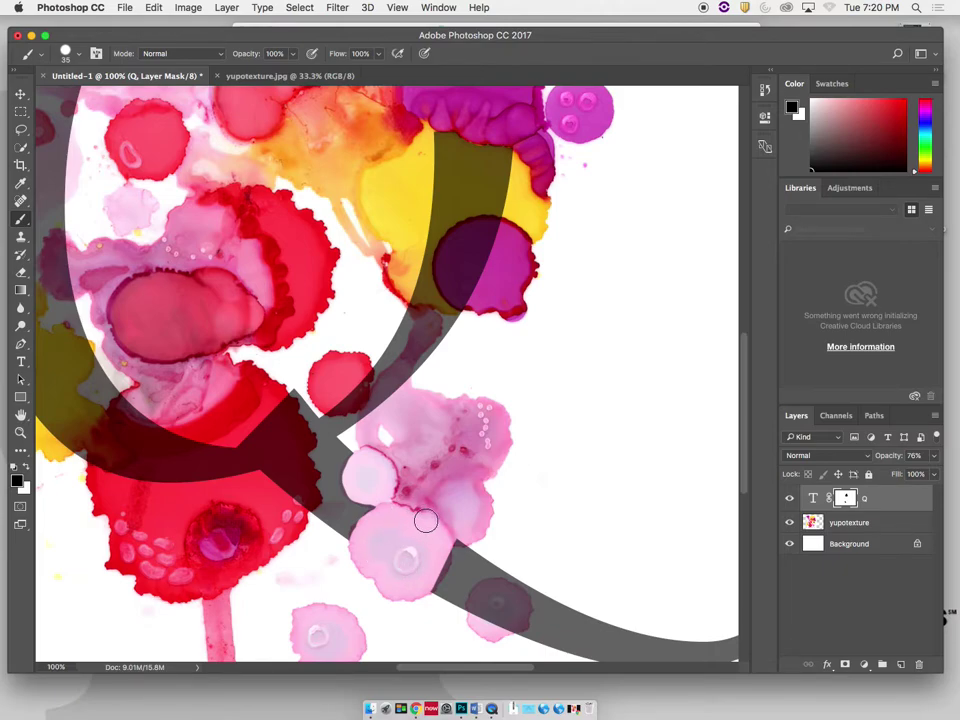
Step: Paint black on the mask, reducing the brush to 9 px, to hide the Q's lower-right curve over the narrow pink streak
drag(370, 421, 400, 378)
key(bracketleft)
key(bracketleft)
key(bracketleft)
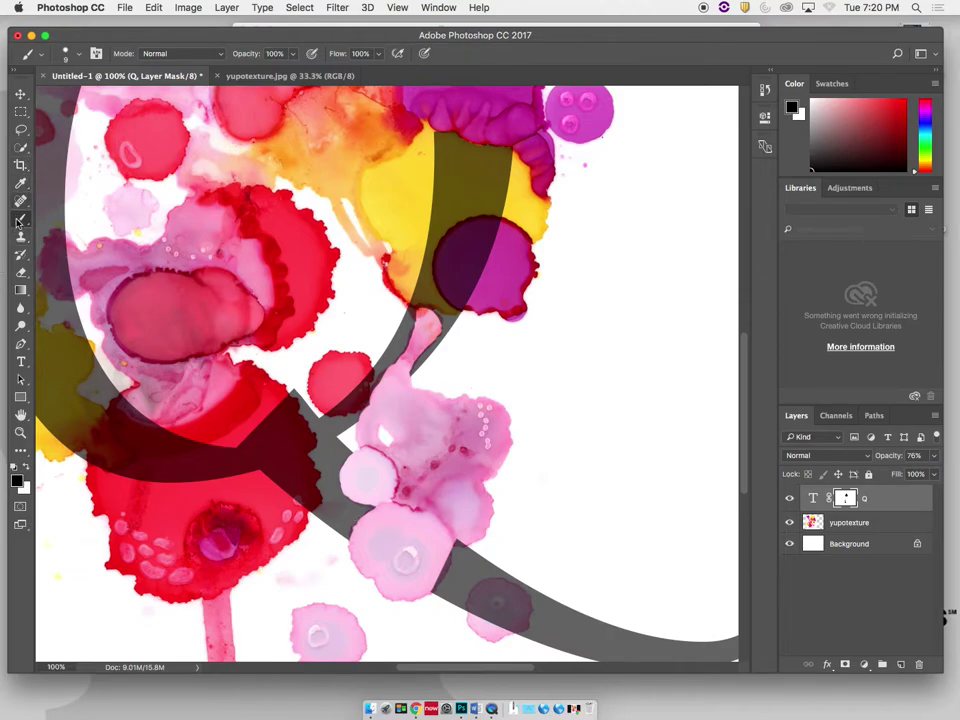
Step: Start a Pen path along the scalloped edge of the large light pink blot, from the Q tail's lower edge up to the notch between the blots
click(21, 343)
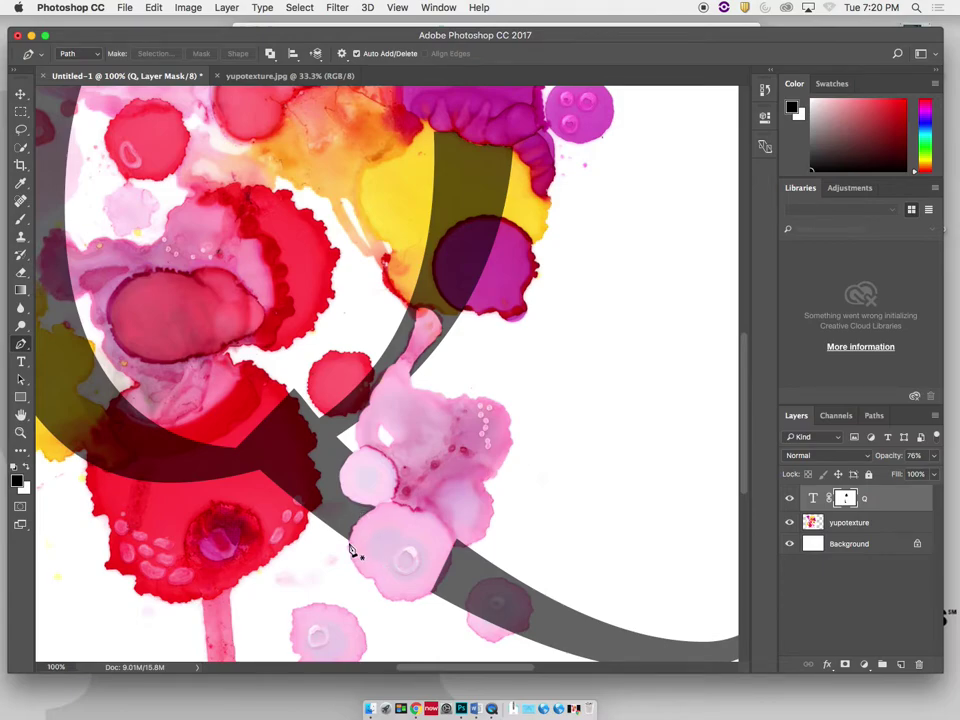
scroll(351, 548, up, 5)
drag(349, 546, 422, 422)
scroll(394, 513, up, 2)
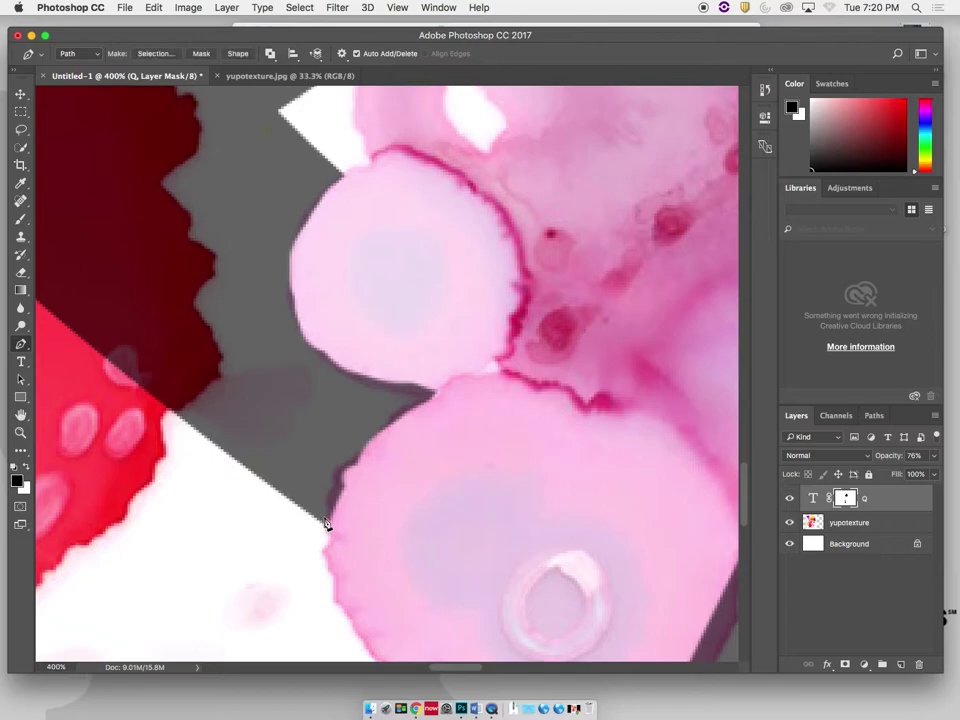
click(342, 467)
click(365, 451)
click(377, 438)
click(386, 430)
click(419, 404)
click(389, 393)
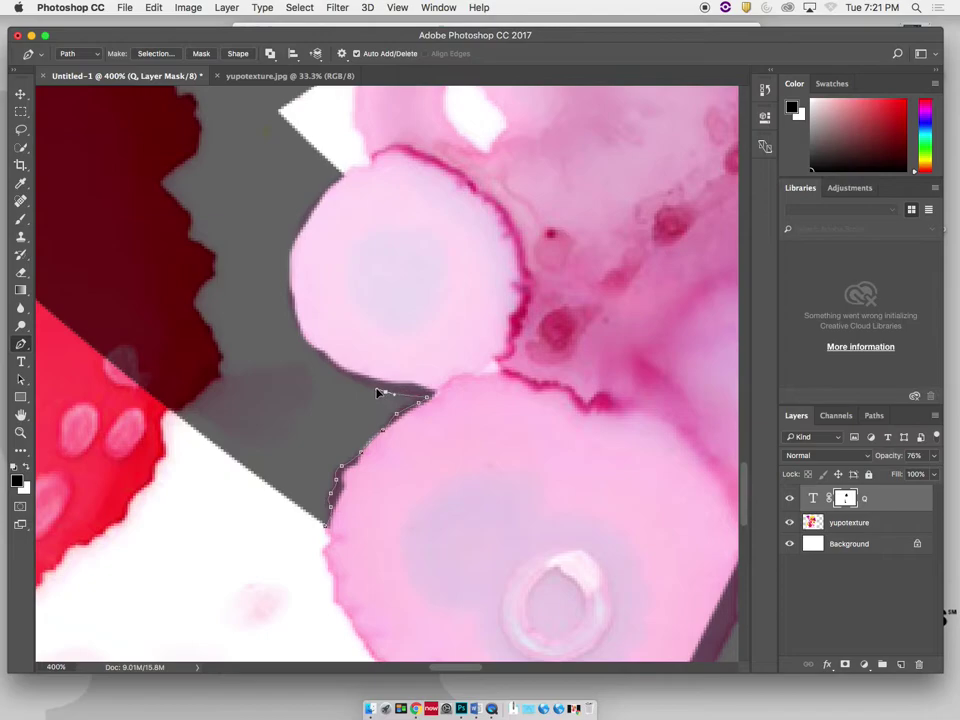
Step: Continue the path around the outer edge of the small round blot and close it loosely through the insides of both pink blots
click(307, 342)
click(292, 288)
click(301, 226)
click(344, 173)
click(390, 160)
click(547, 275)
click(569, 446)
click(434, 569)
click(312, 542)
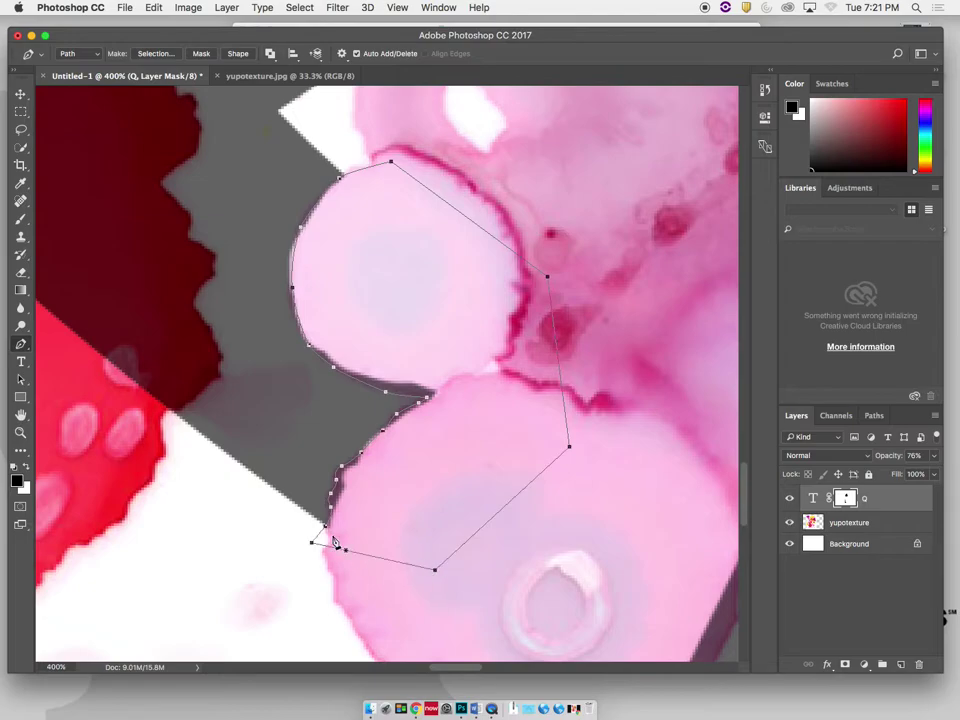
Step: Turn the path into an anti-aliased selection with a 0 px feather and fill it with black on the Q's mask using the Paint Bucket
click(170, 55)
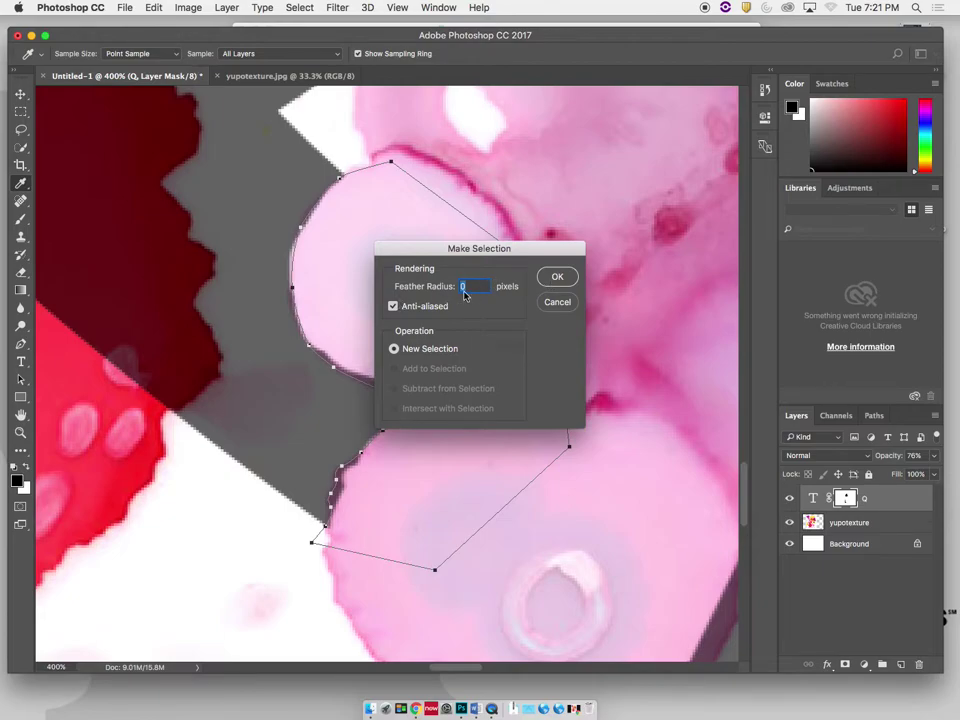
click(557, 278)
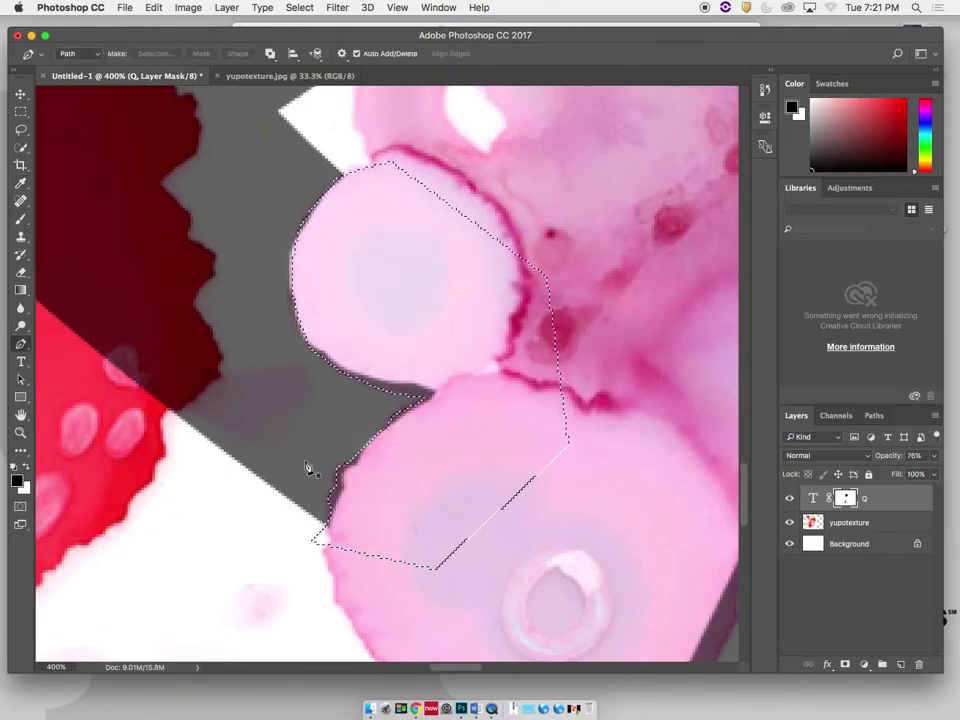
click(20, 290)
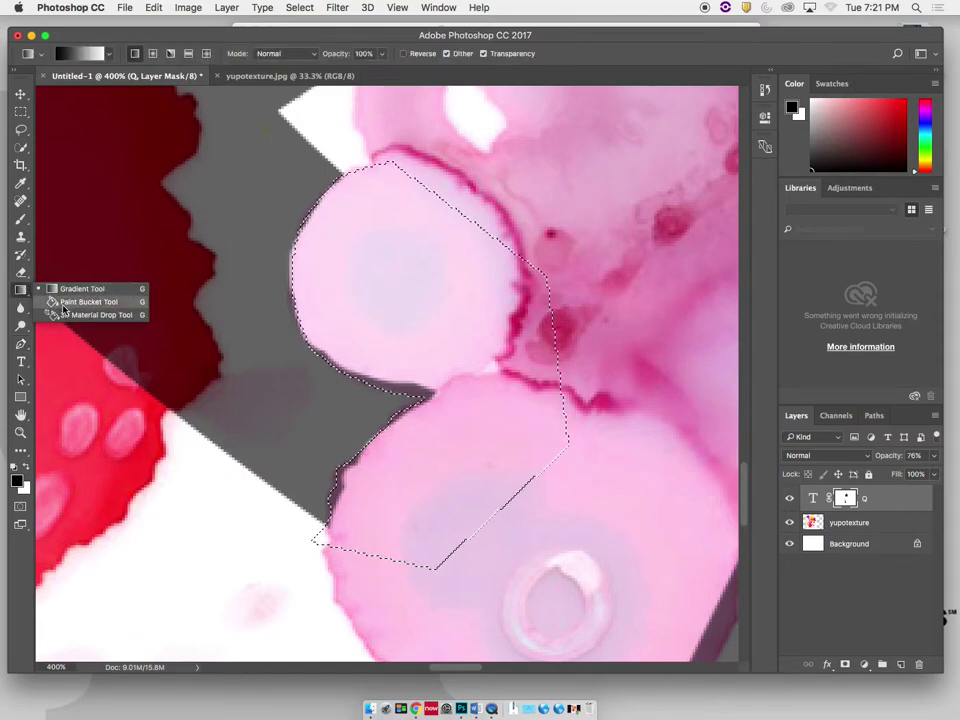
click(96, 300)
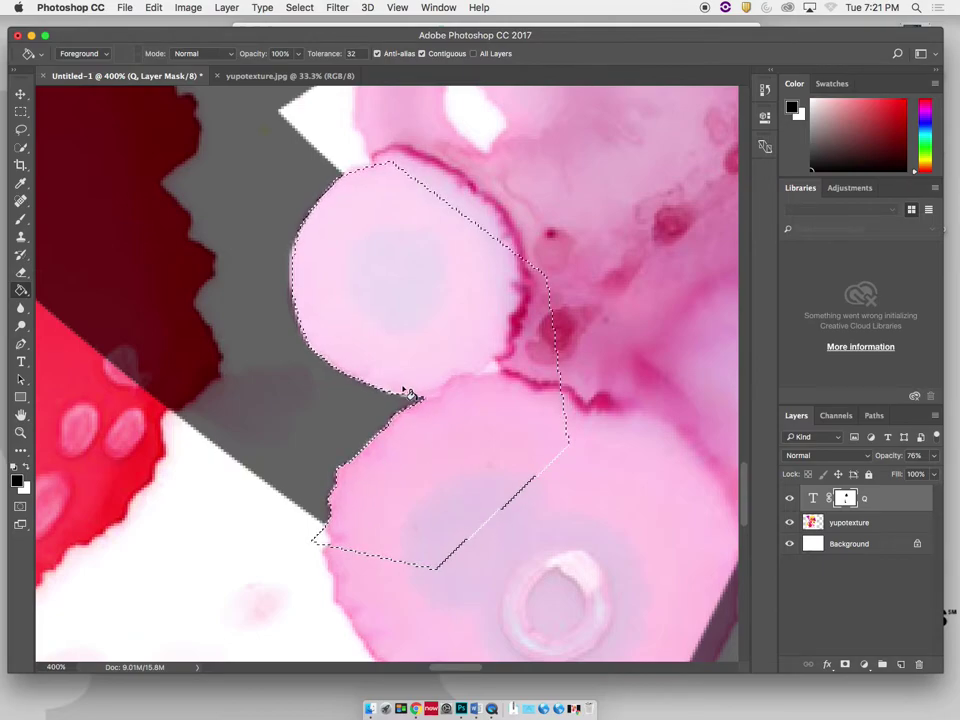
Step: Paint black on the Q's mask with the 9 px brush to uncover the lower-right edge of the large light pink blot
key(b)
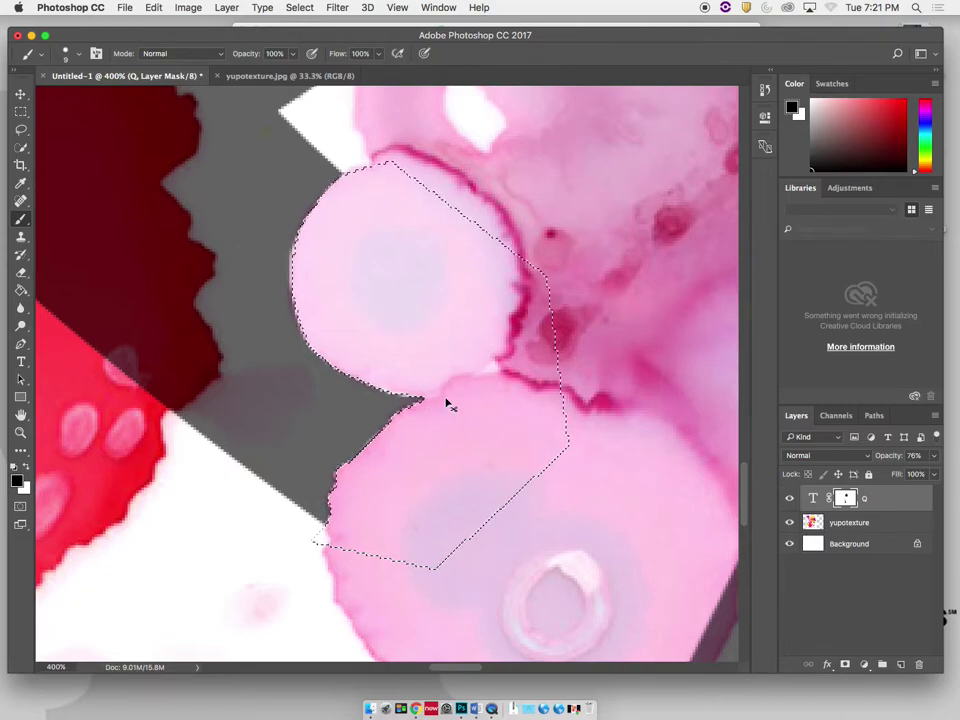
key(super+minus)
key(super+minus)
key(super+minus)
key(super+minus)
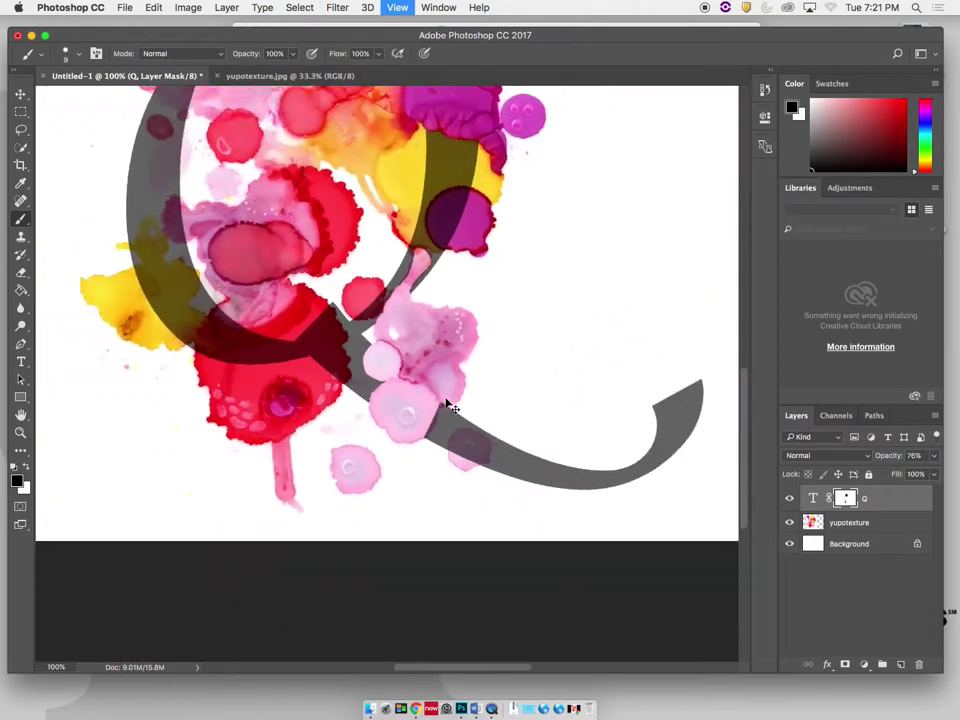
key(super+minus)
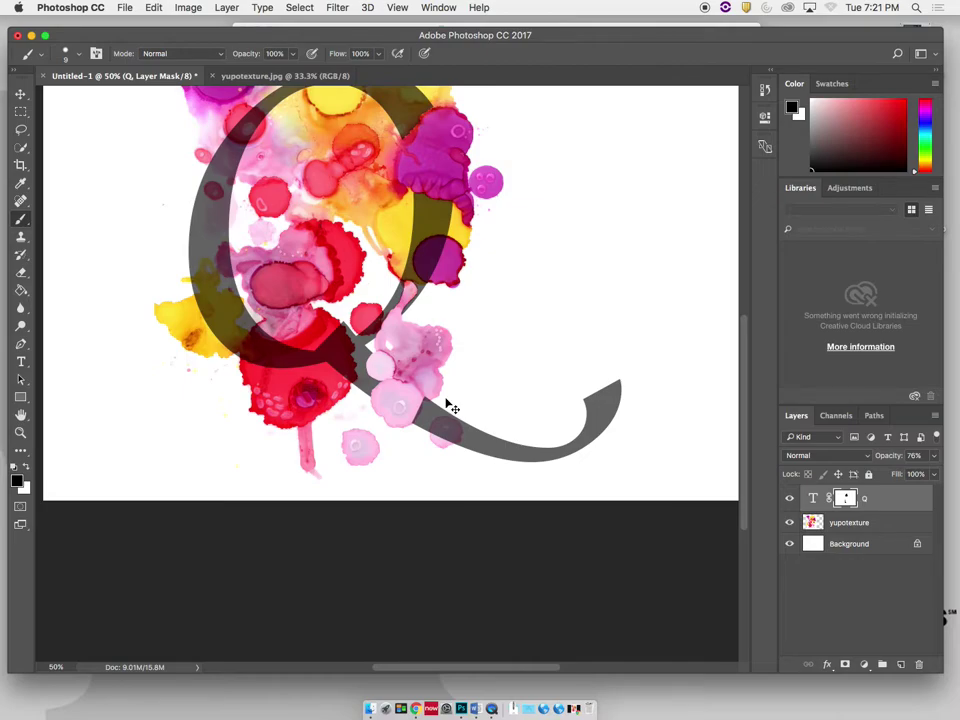
key(super+plus)
key(super+plus)
key(super+plus)
key(super+plus)
drag(462, 467, 401, 366)
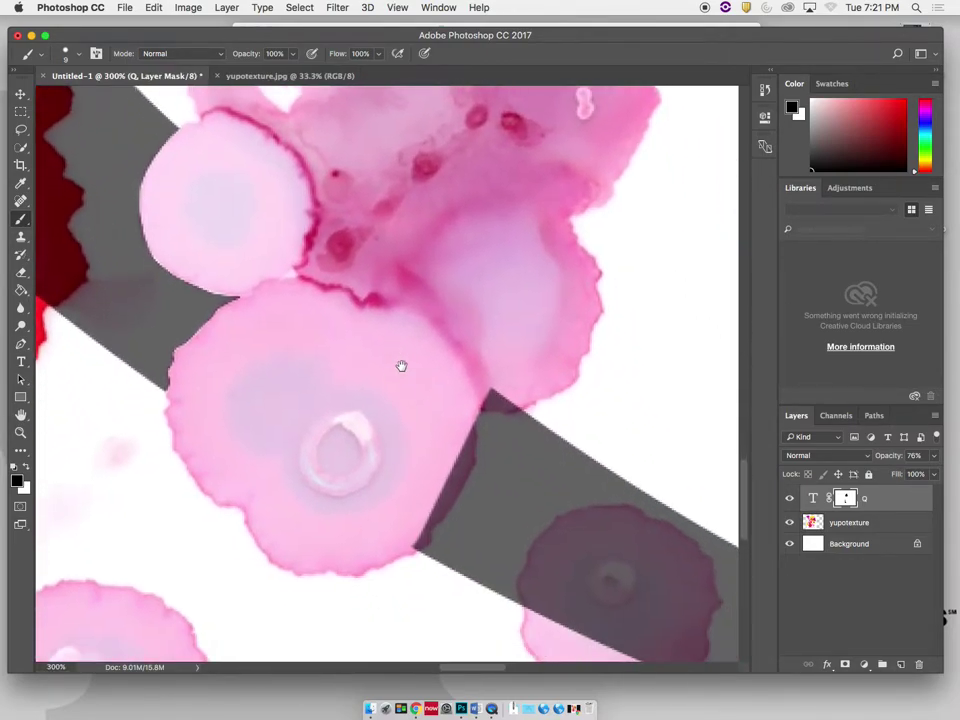
mouse_move(480, 401)
mouse_down()
mouse_move(524, 398)
mouse_move(470, 410)
mouse_move(461, 463)
mouse_move(419, 532)
mouse_up()
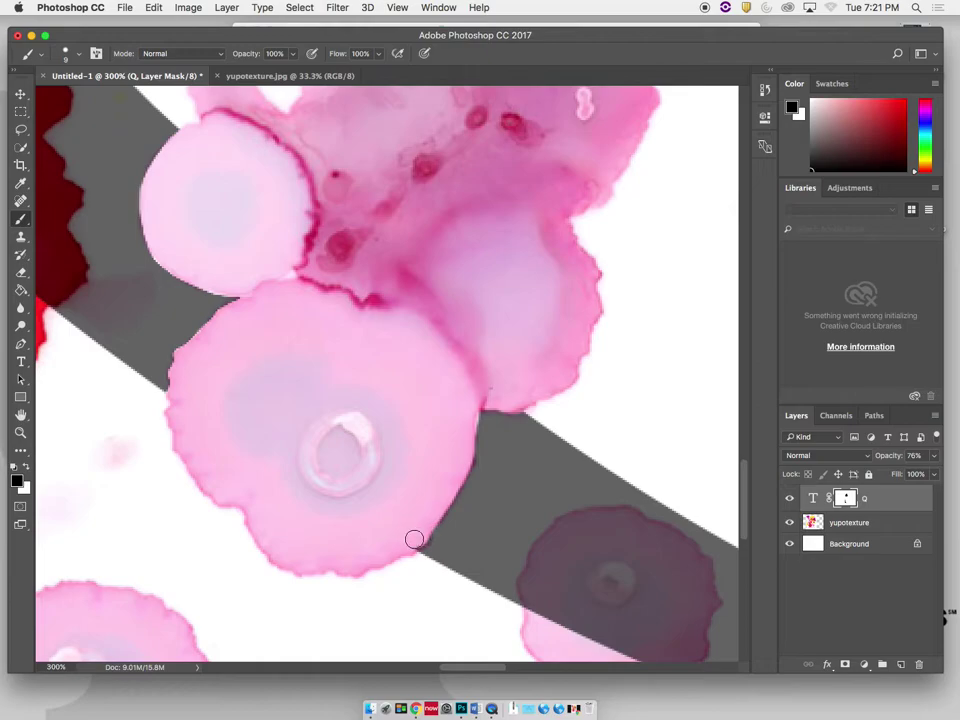
Step: Paint black on the Q's mask along the edges and rounded tip of the narrow pink streak, undoing the unwanted stroke
drag(450, 436, 453, 474)
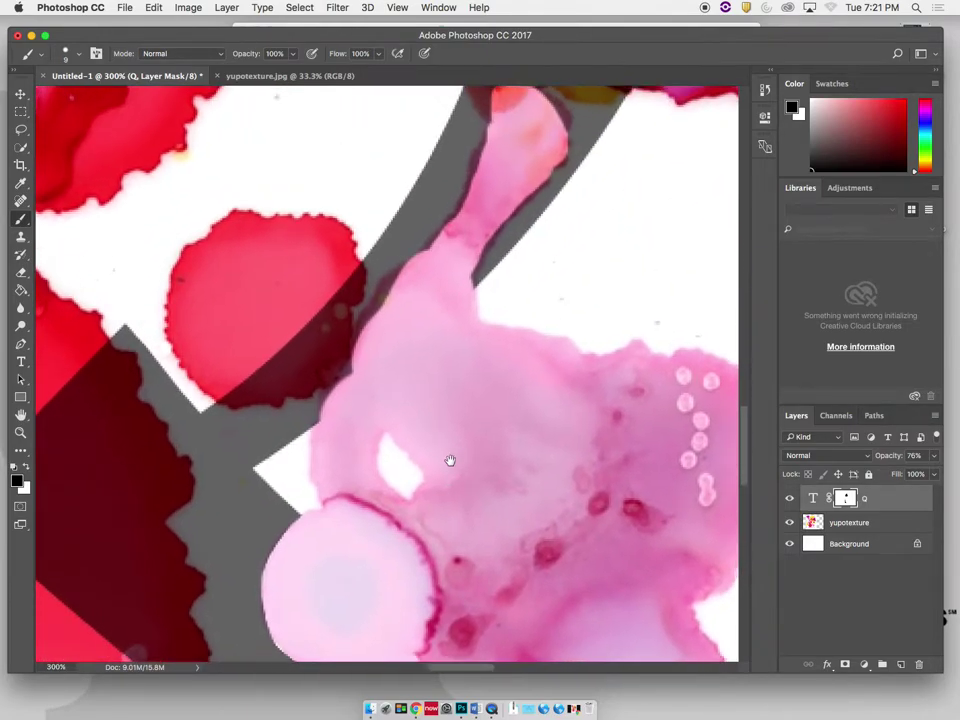
mouse_move(302, 436)
mouse_down()
mouse_move(366, 345)
mouse_move(336, 360)
mouse_move(343, 345)
mouse_move(362, 337)
mouse_move(375, 306)
mouse_move(423, 275)
mouse_move(433, 251)
mouse_move(463, 261)
mouse_move(443, 341)
mouse_move(448, 306)
mouse_move(449, 318)
mouse_up()
key(super+z)
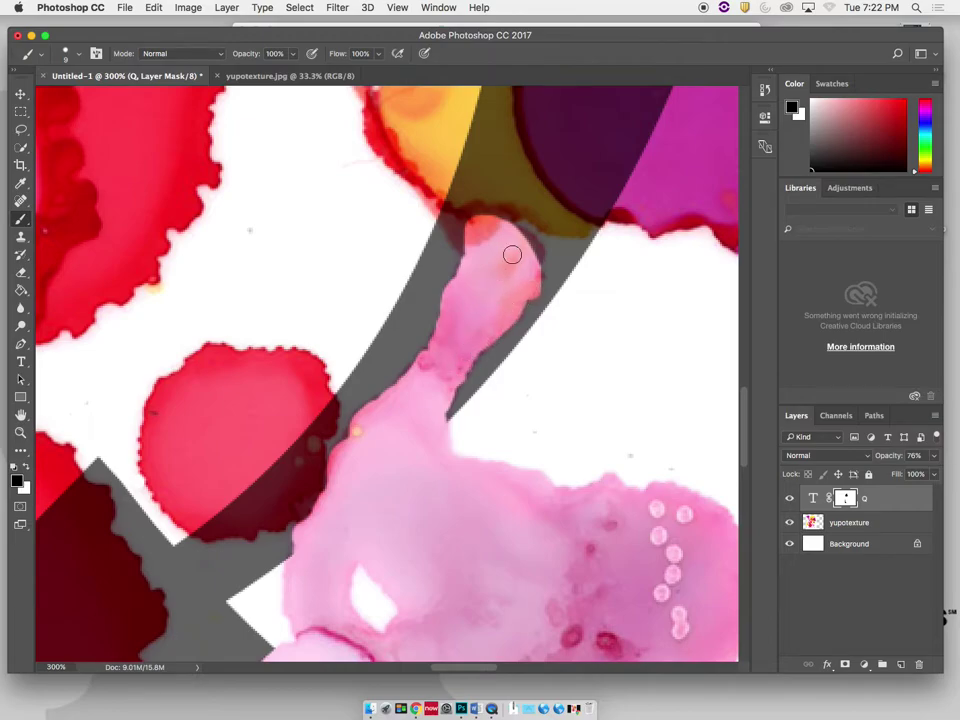
drag(519, 237, 533, 253)
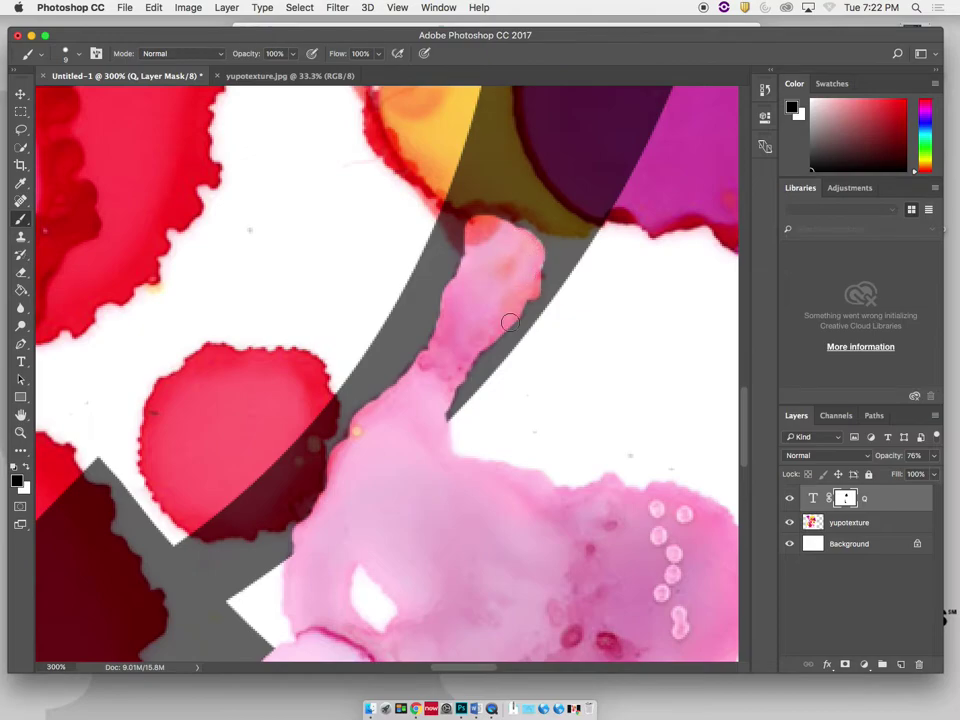
Step: Touch up the Q's mask around the narrow pink streak in white with the 9 px brush at 55% hardness
key(x)
click(543, 230)
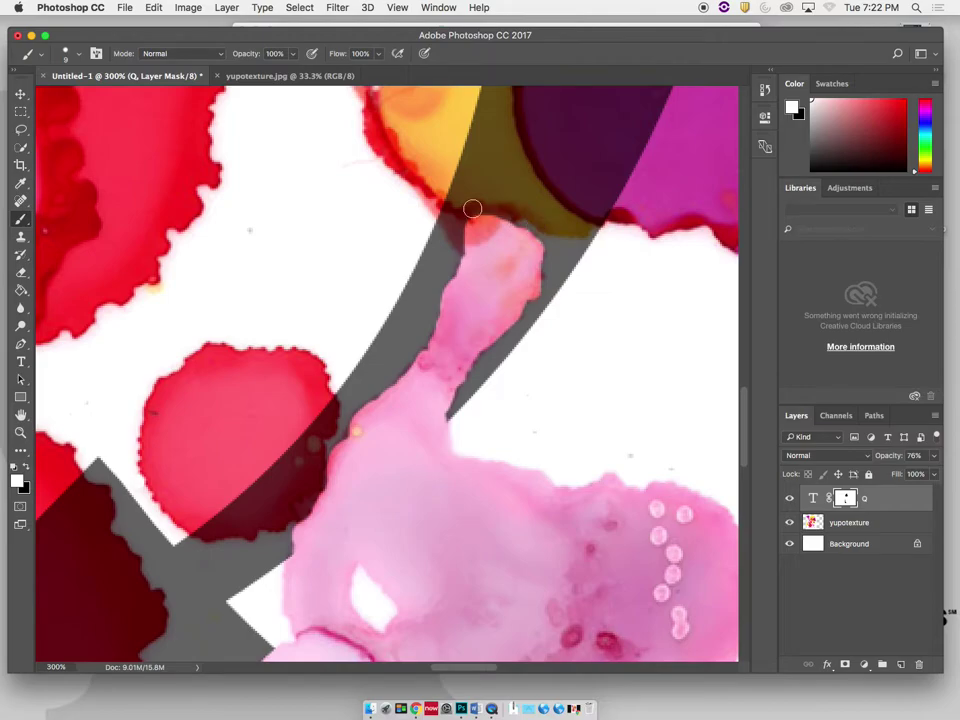
click(77, 55)
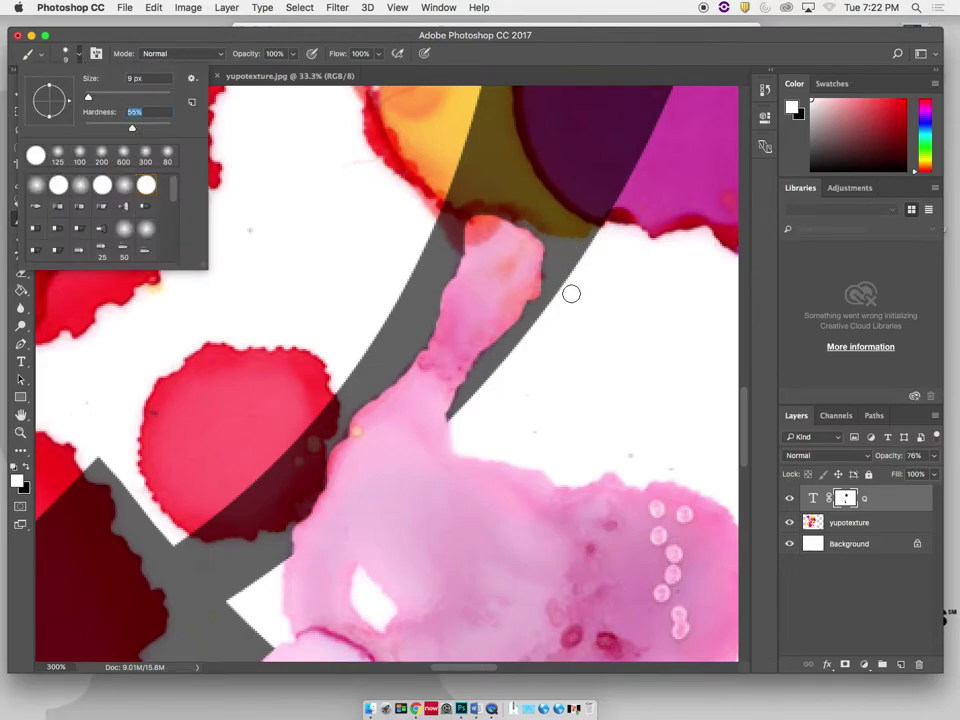
key(Return)
mouse_move(527, 327)
mouse_down()
mouse_move(493, 354)
mouse_move(455, 413)
mouse_up()
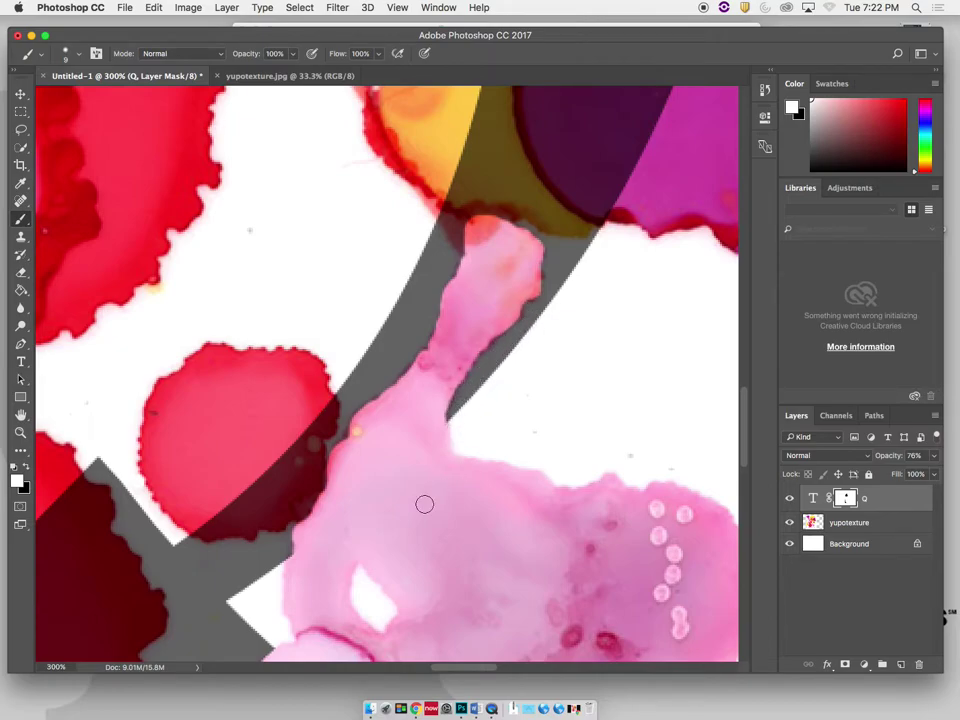
Step: Fit the whole composition in view and set the Q layer's opacity back to 100%
scroll(435, 491, down, 3)
scroll(319, 520, down, 5)
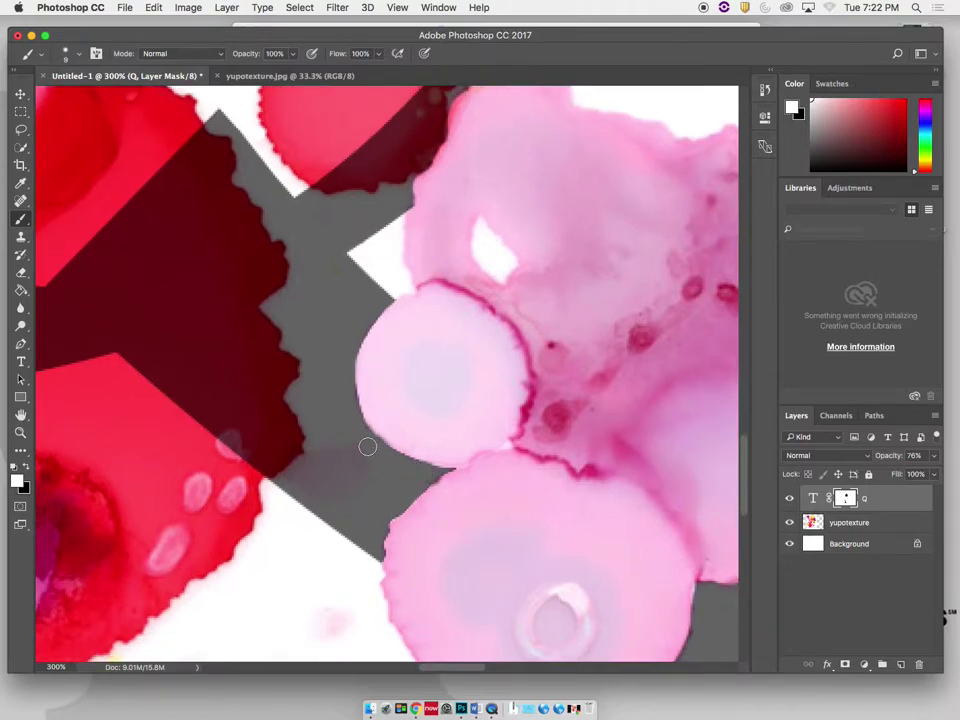
key(super+minus)
key(super+minus)
key(super+minus)
key(super+minus)
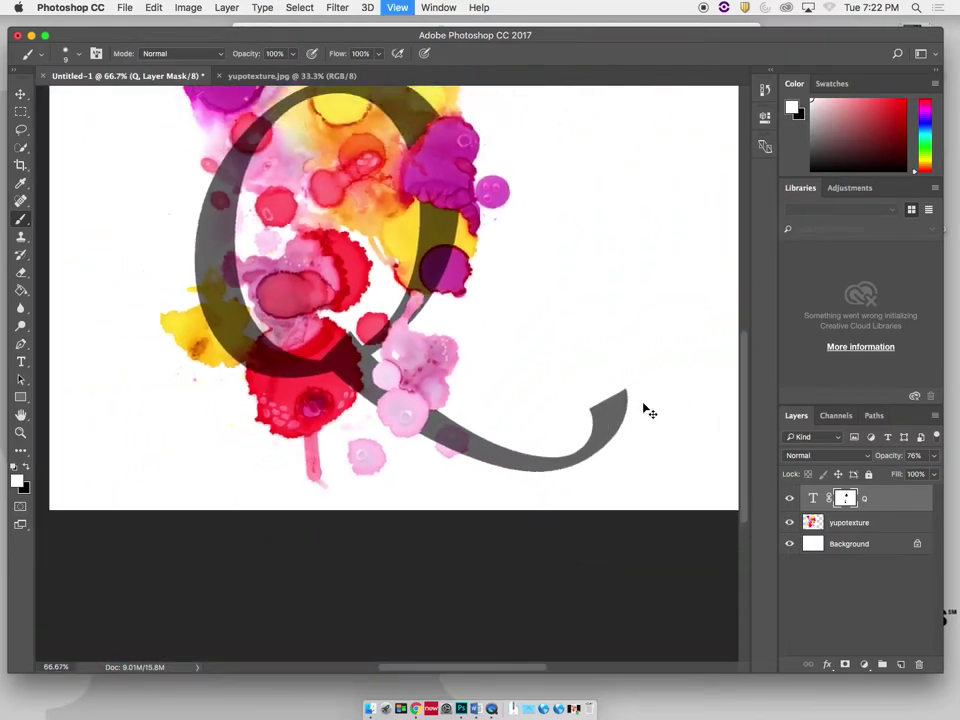
key(super+0)
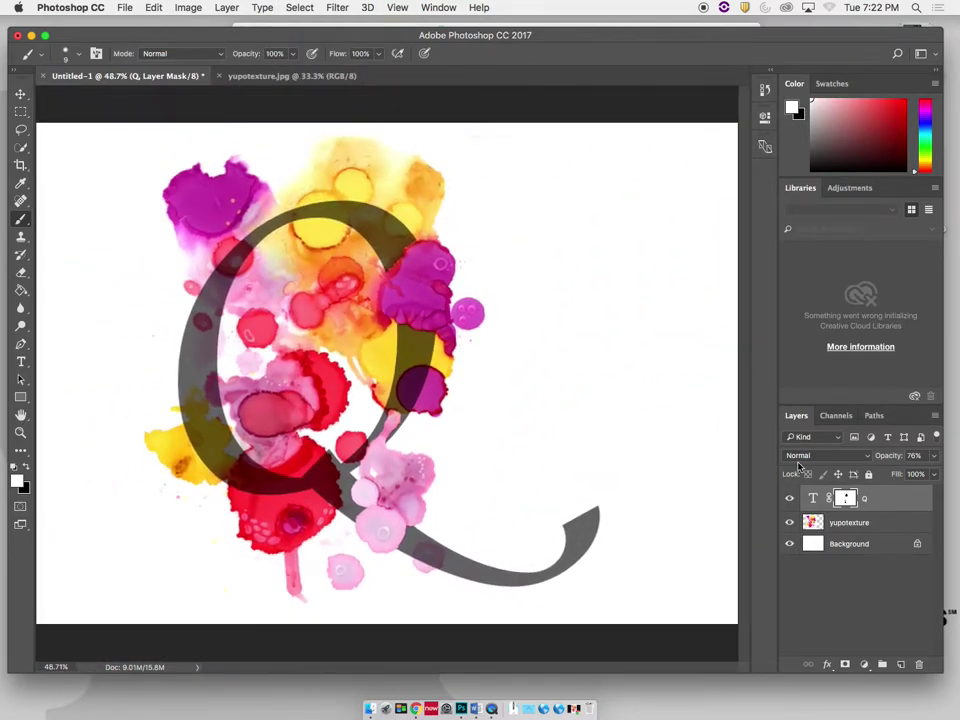
click(934, 455)
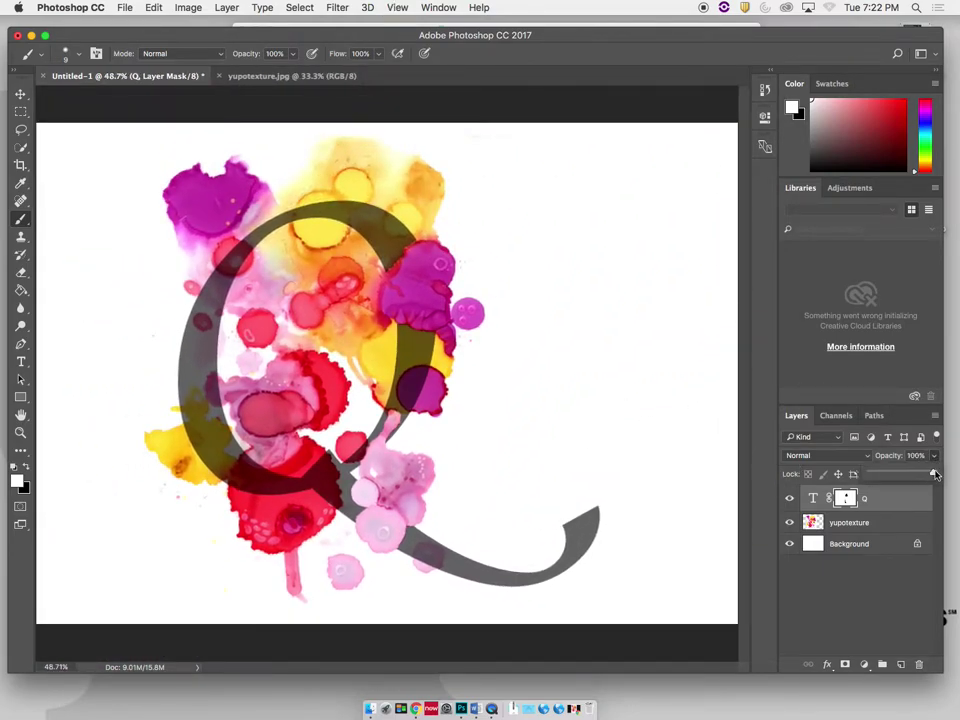
click(934, 474)
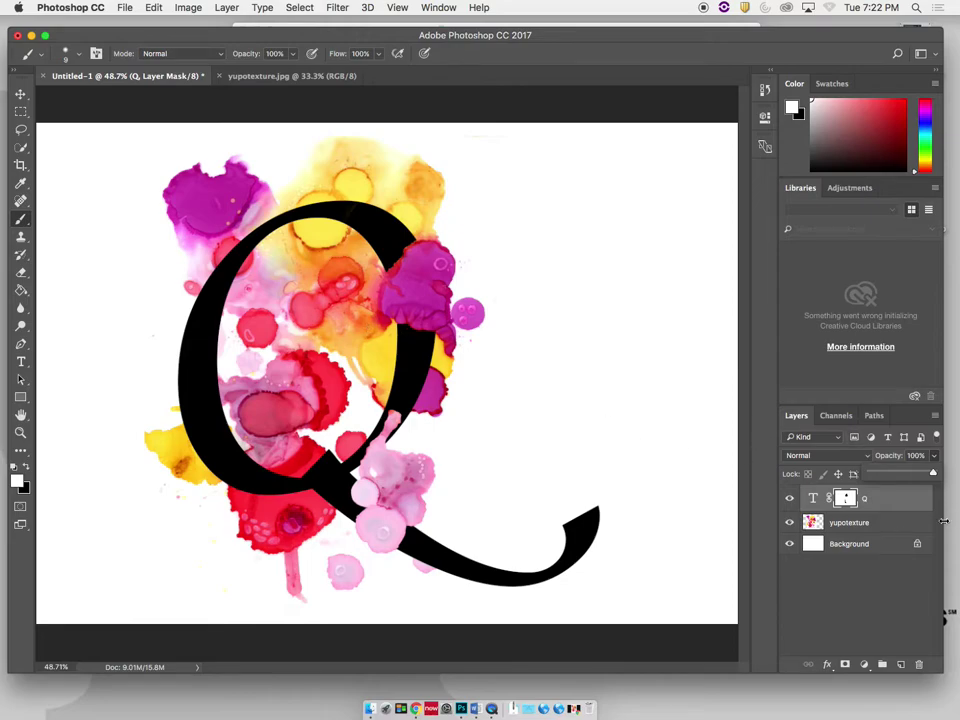
Step: Move the Photoshop window down to expose the HandmadeTypeSamples folder in Finder, and preview the sample Ocular.psd
drag(532, 48, 542, 99)
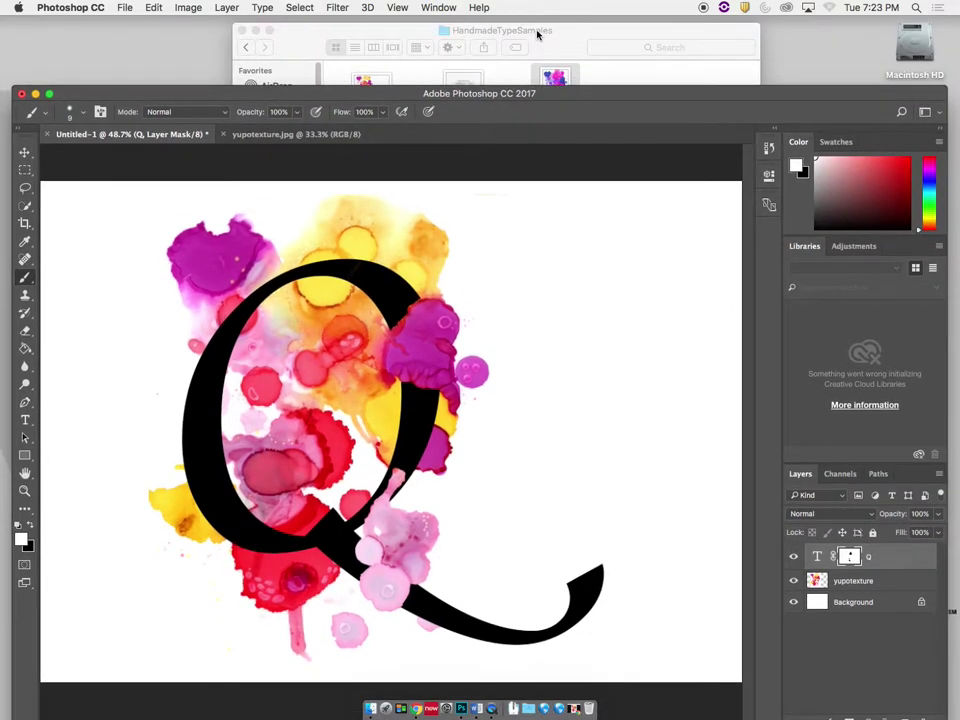
click(538, 34)
click(373, 95)
key(space)
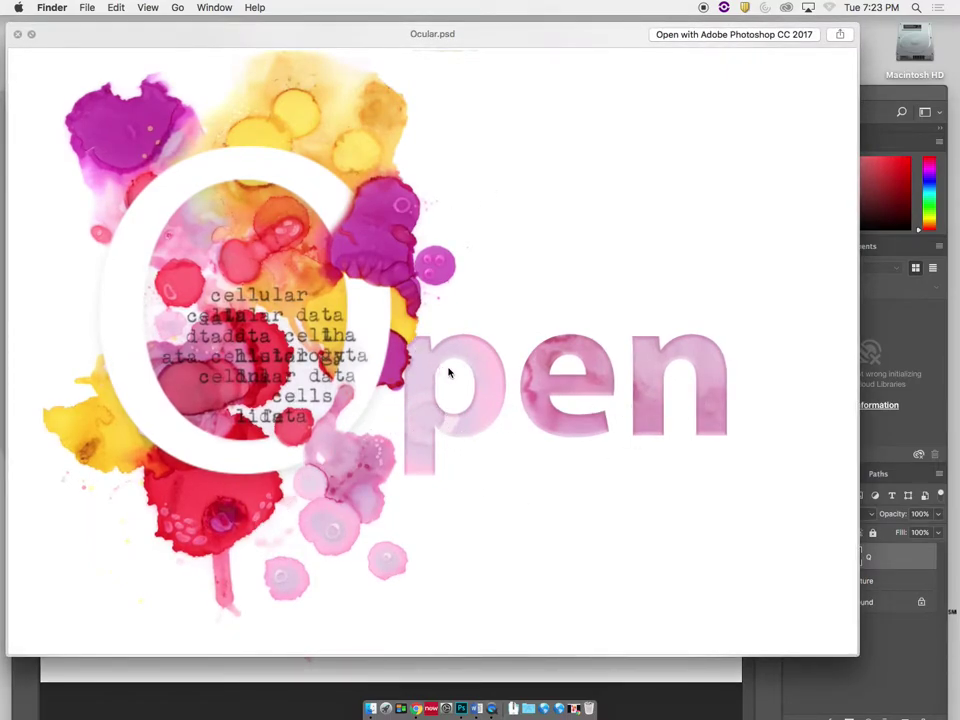
click(17, 35)
Step: Place the scanned typewriter text image from the samples folder into the Q composition as a new layer and rasterize it
drag(462, 90, 491, 388)
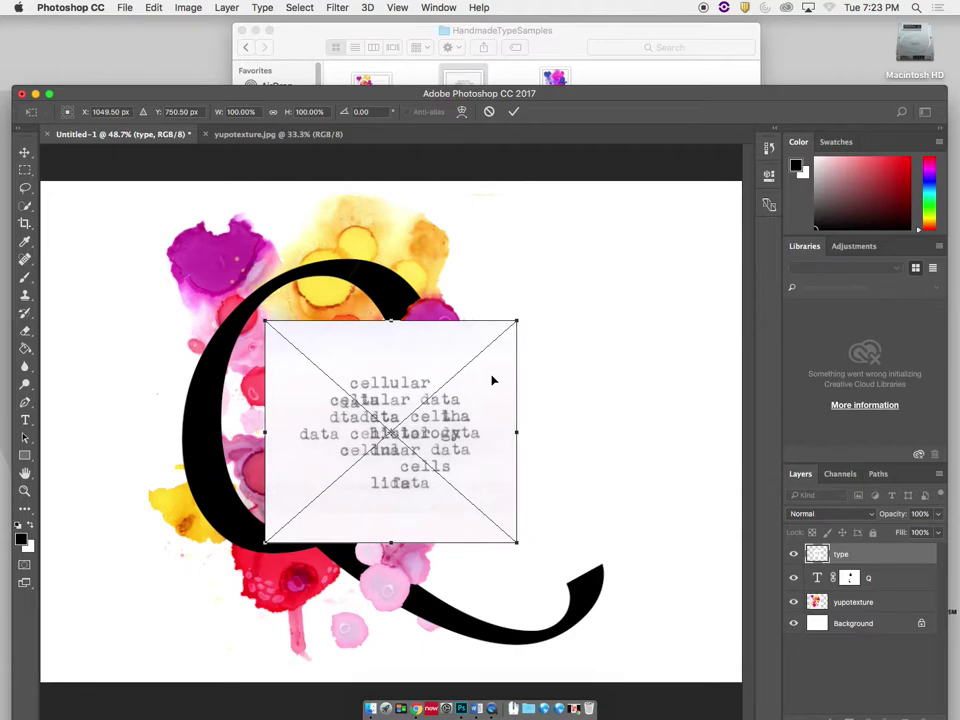
key(Return)
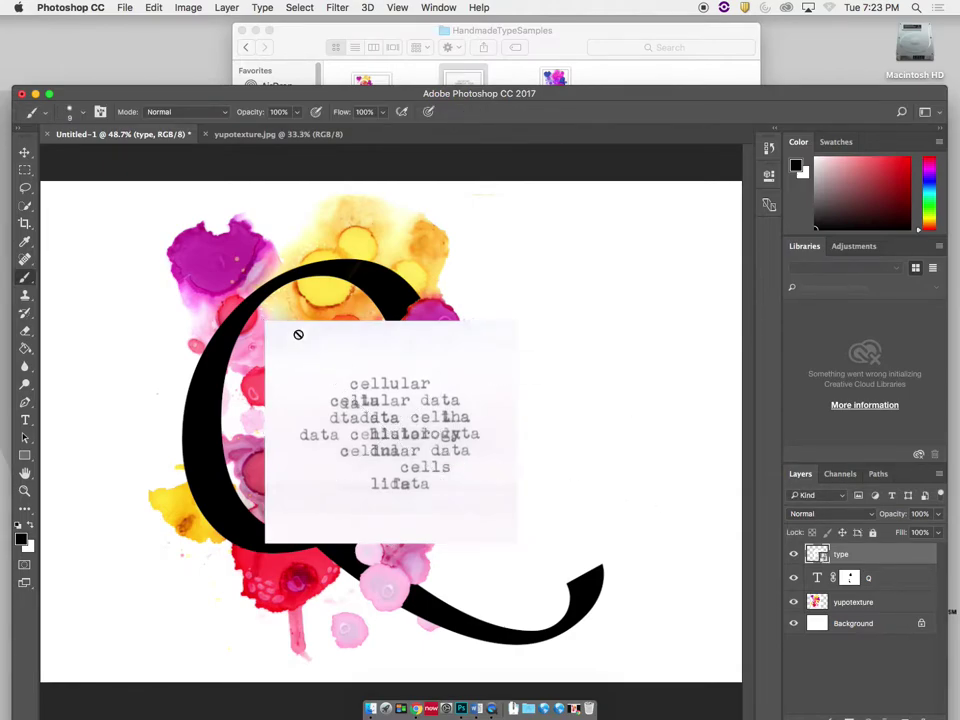
right_click(882, 556)
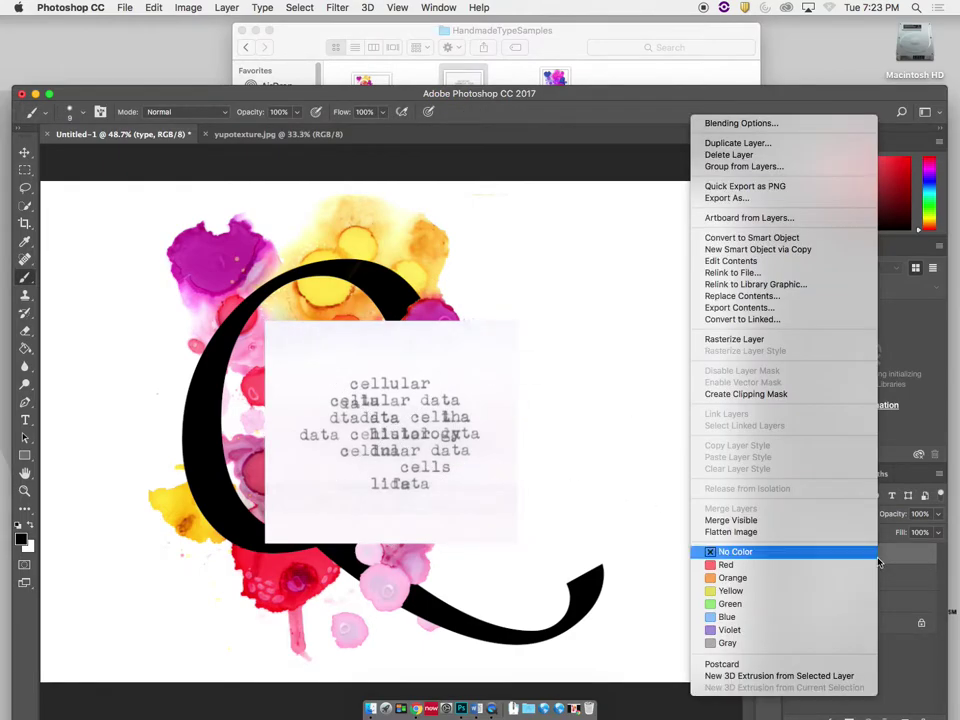
click(787, 341)
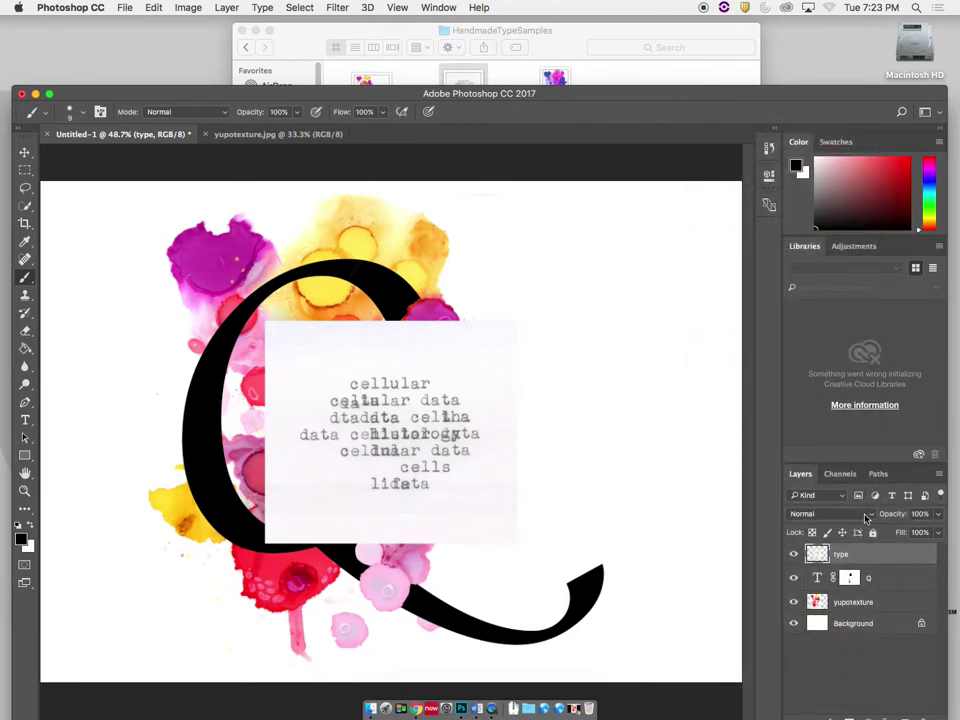
Step: Set the type layer's blend mode to Multiply and move the typewriter text to the blank area beside the Q's upper right
click(869, 516)
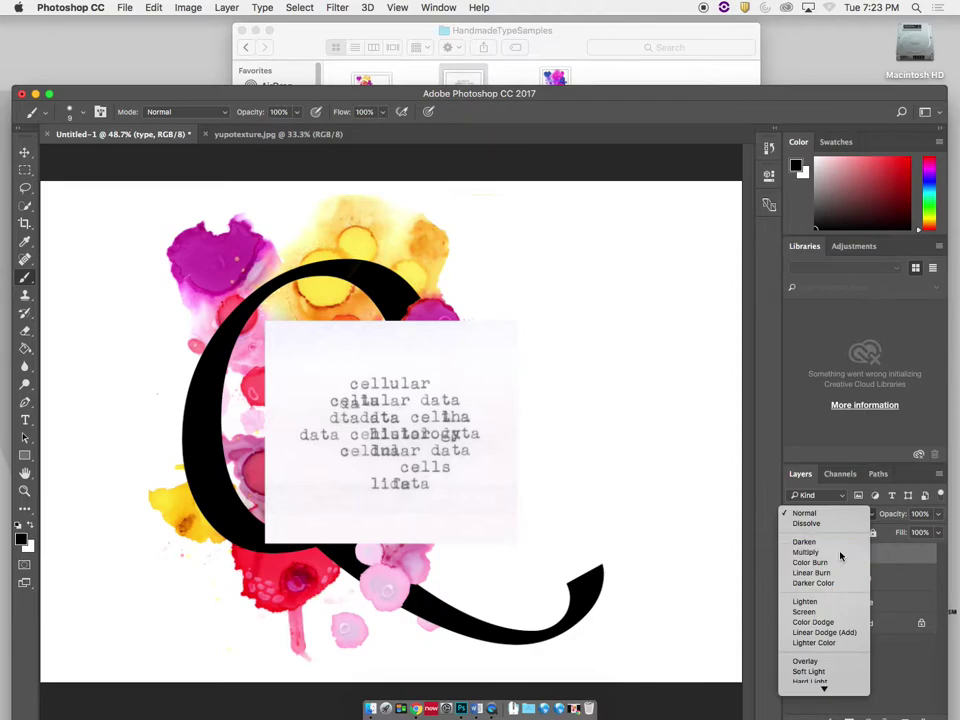
click(842, 552)
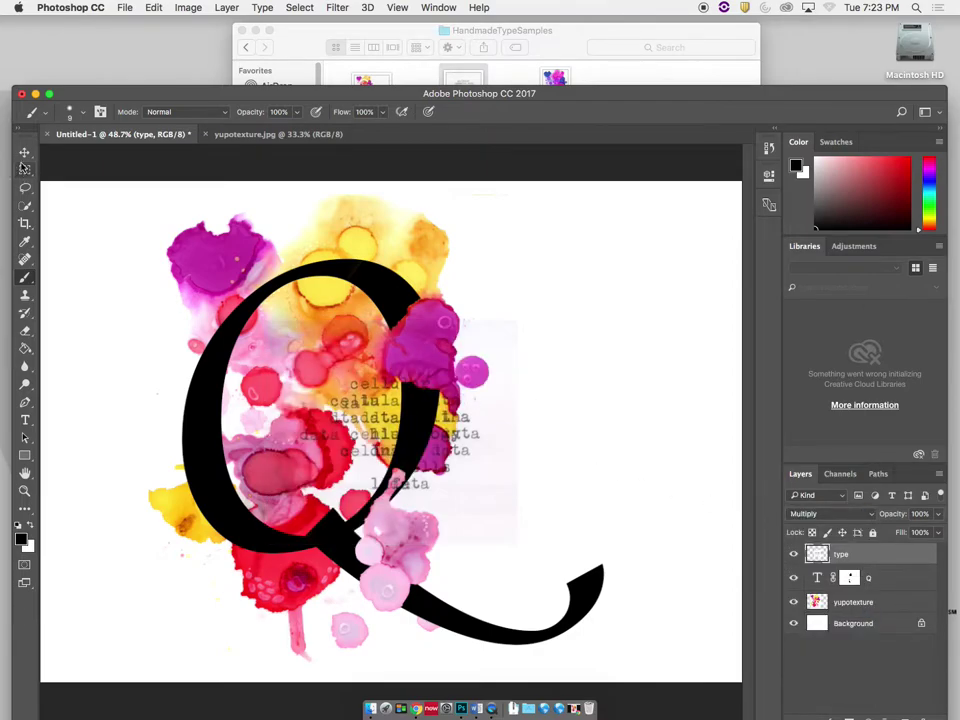
key(v)
drag(455, 388, 646, 301)
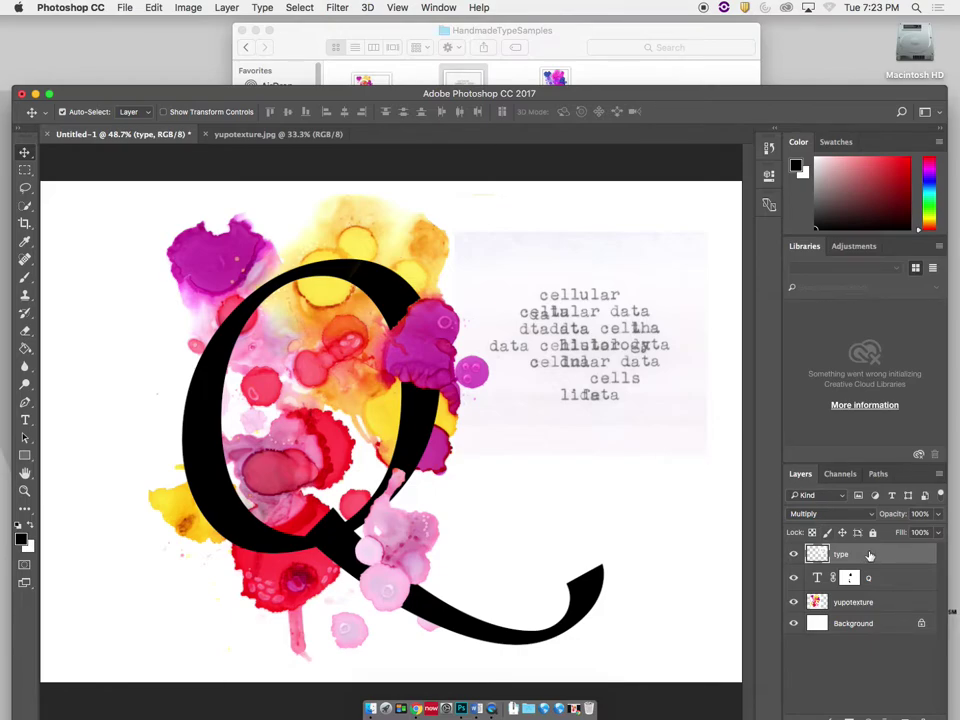
Step: Set the type layer's Levels inputs to black 43 and white 239, and move the typewriter text over the Q's lower bowl
key(super+l)
drag(645, 293, 636, 294)
drag(623, 137, 317, 144)
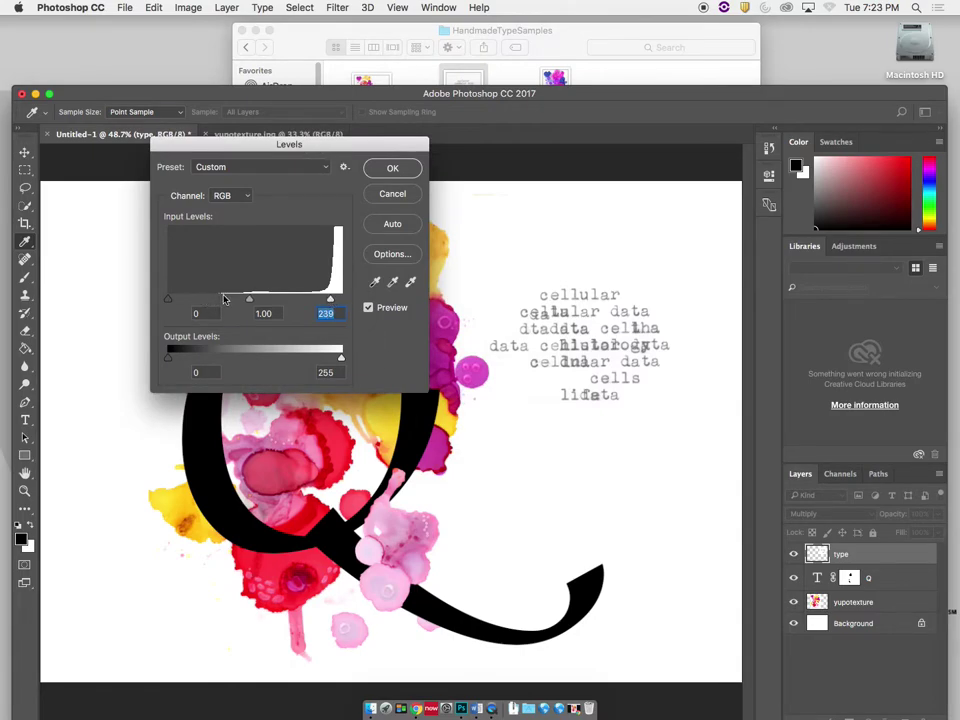
drag(171, 302, 199, 303)
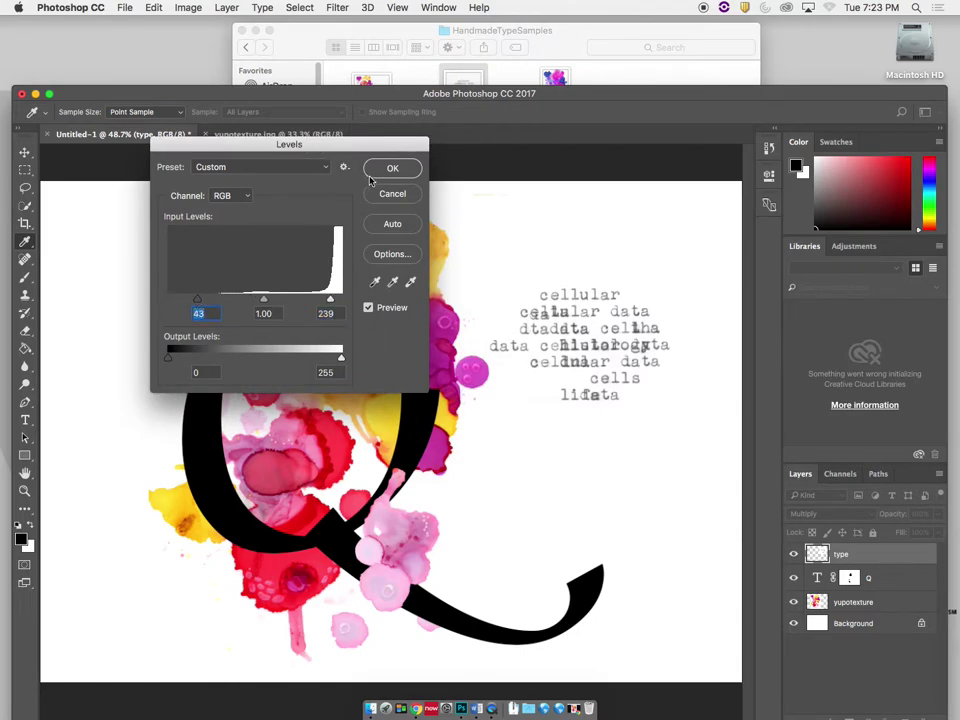
click(392, 168)
drag(621, 343, 388, 442)
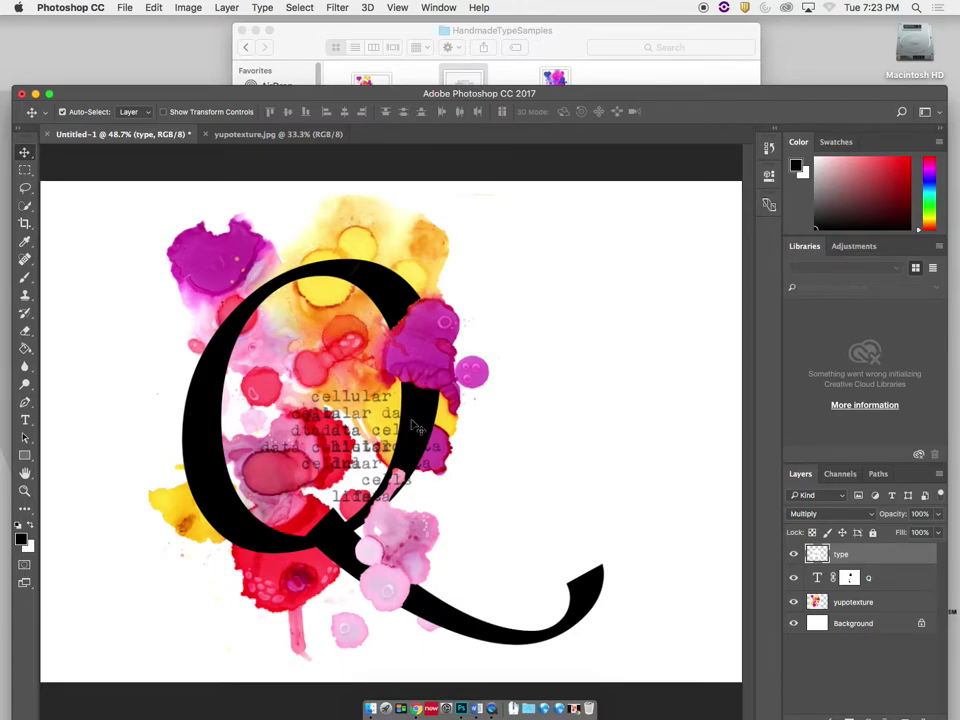
Step: Preview the sample Ocular.psd in Finder and return to the Q composition in Photoshop
click(535, 38)
click(388, 88)
key(space)
key(space)
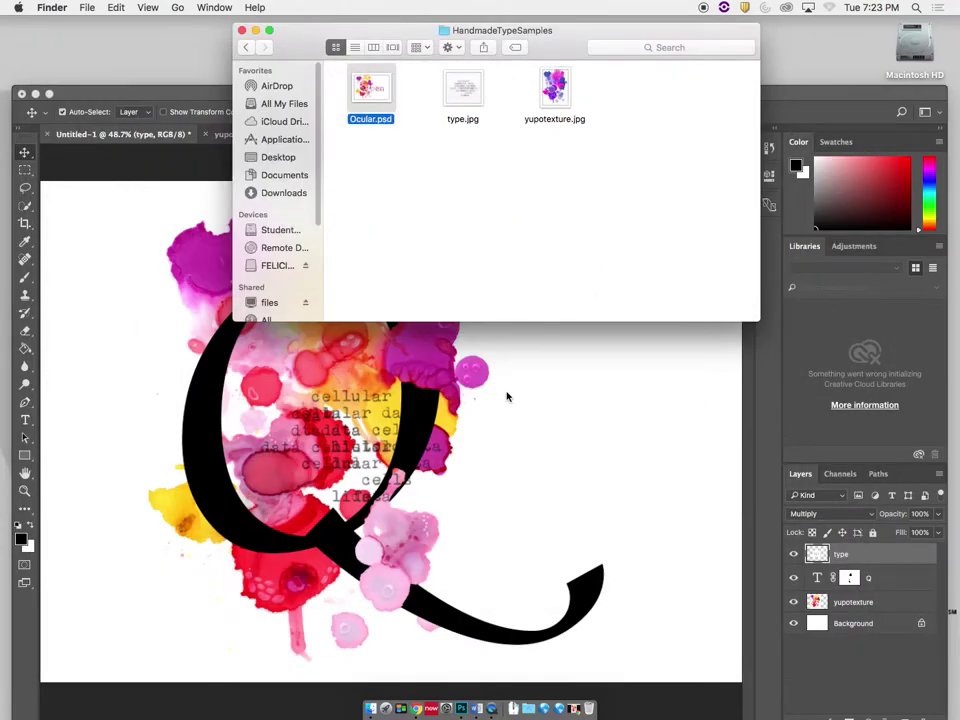
click(500, 402)
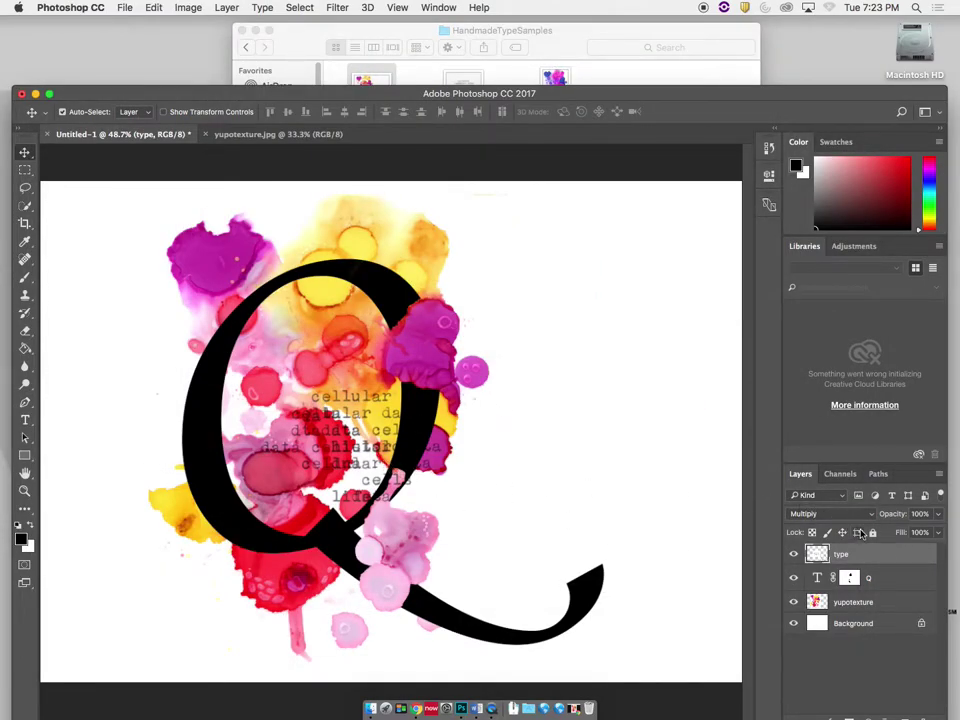
Step: Try a light periwinkle-blue Color Overlay on the type layer
double_click(930, 562)
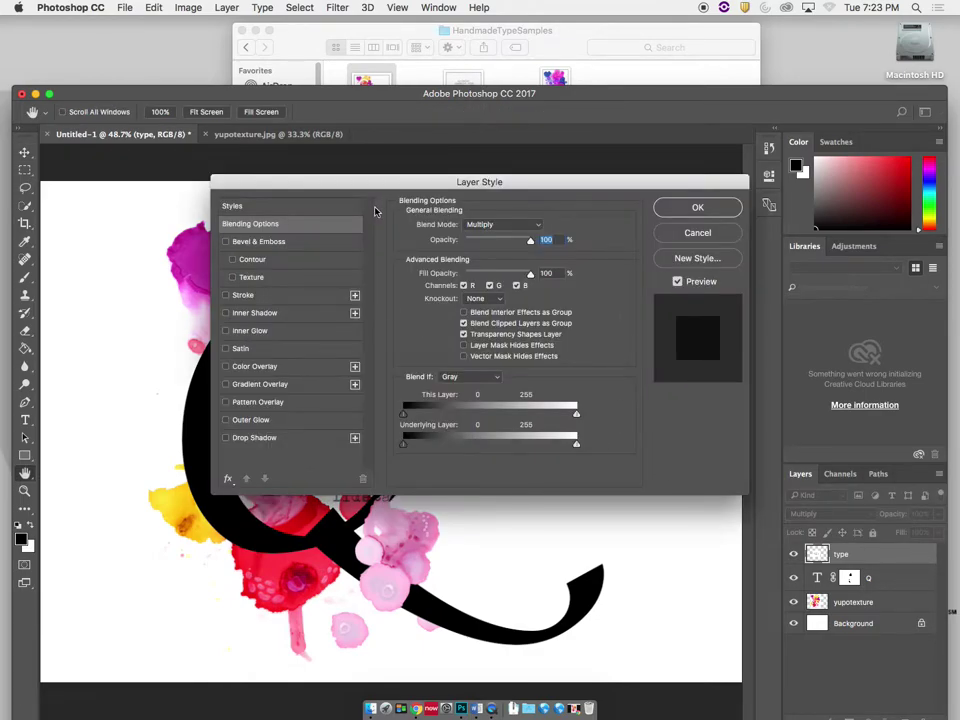
click(254, 368)
drag(402, 181, 596, 174)
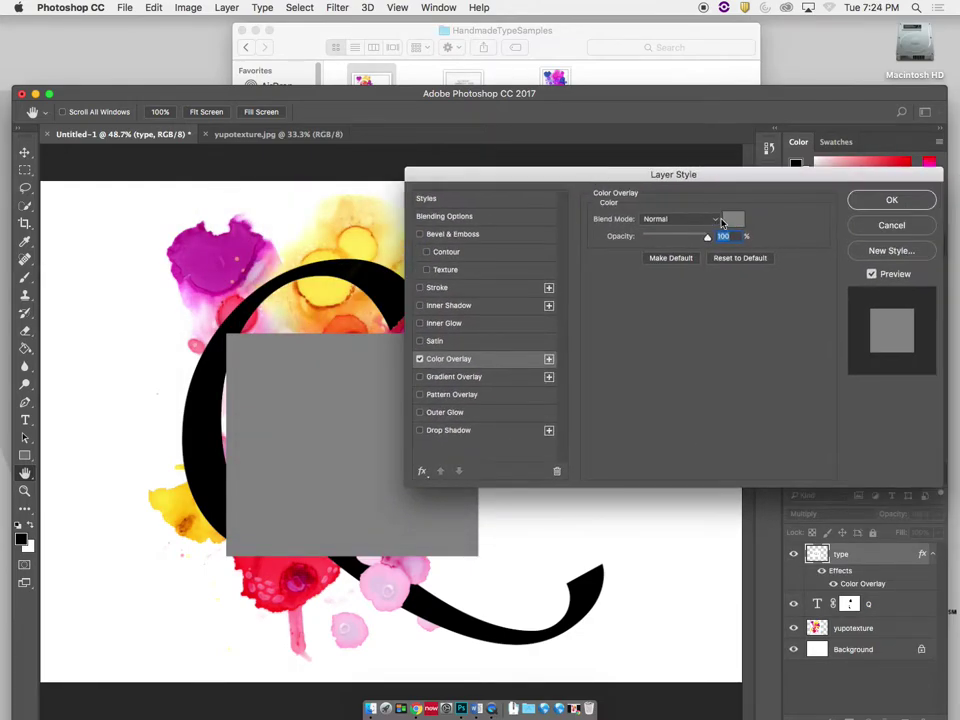
click(722, 220)
click(727, 216)
click(734, 220)
click(492, 283)
drag(392, 252, 365, 225)
click(612, 212)
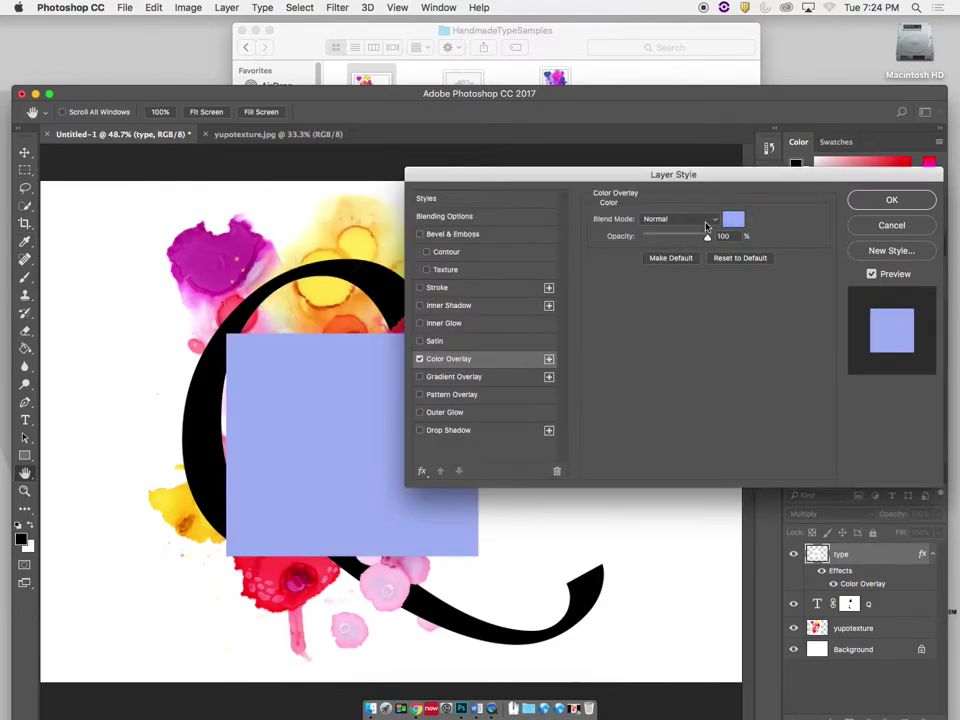
Step: Try the Screen, Linear Burn and Multiply blend modes for the type layer's blue Color Overlay
click(705, 224)
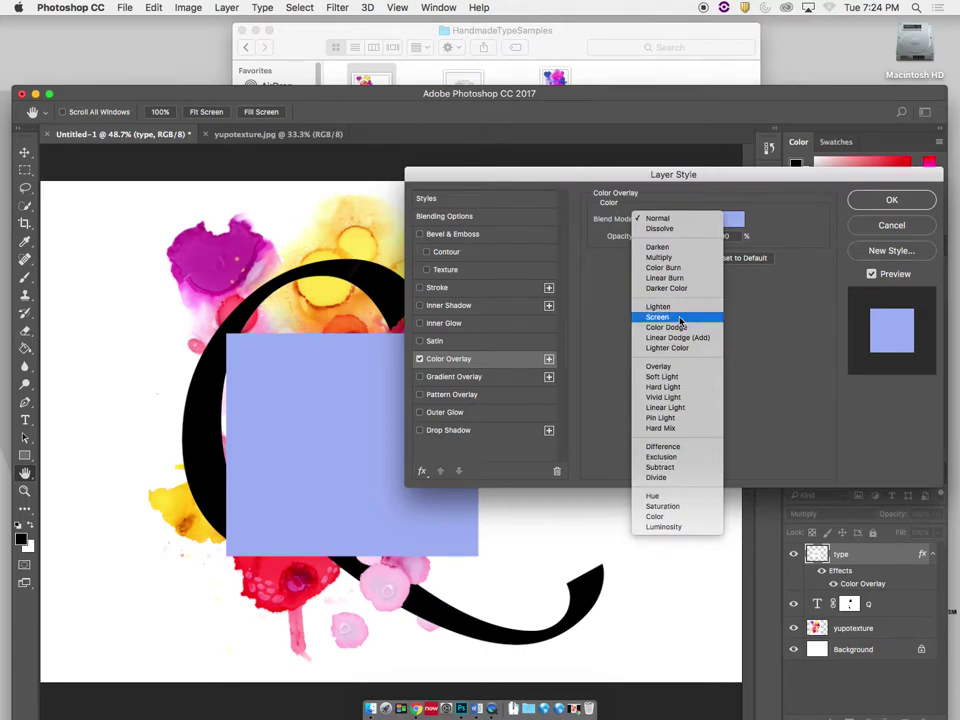
click(679, 319)
click(695, 220)
click(700, 200)
click(700, 218)
click(690, 180)
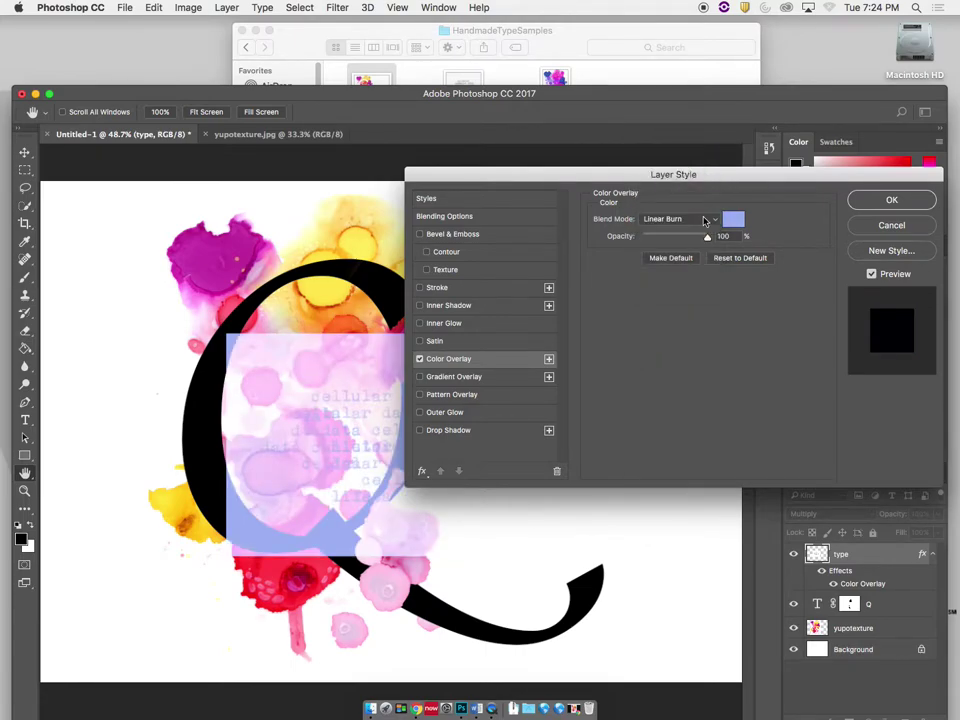
click(703, 219)
click(693, 205)
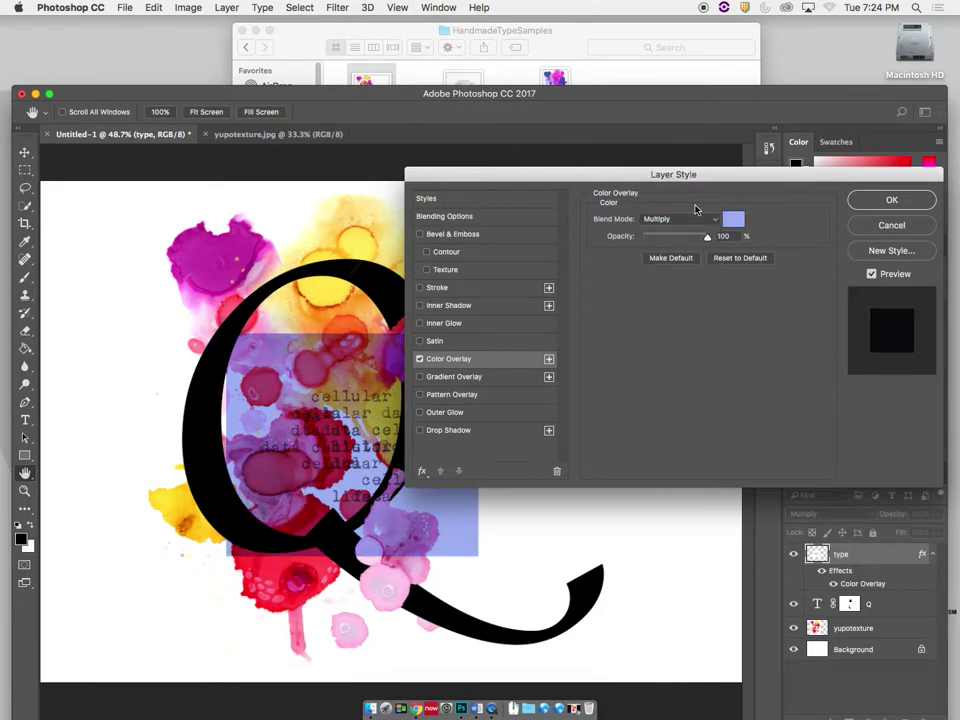
Step: Compare the blue Color Overlay in Darken, Screen, Linear Light, Difference and Overlay blend modes
click(694, 218)
click(690, 208)
click(690, 218)
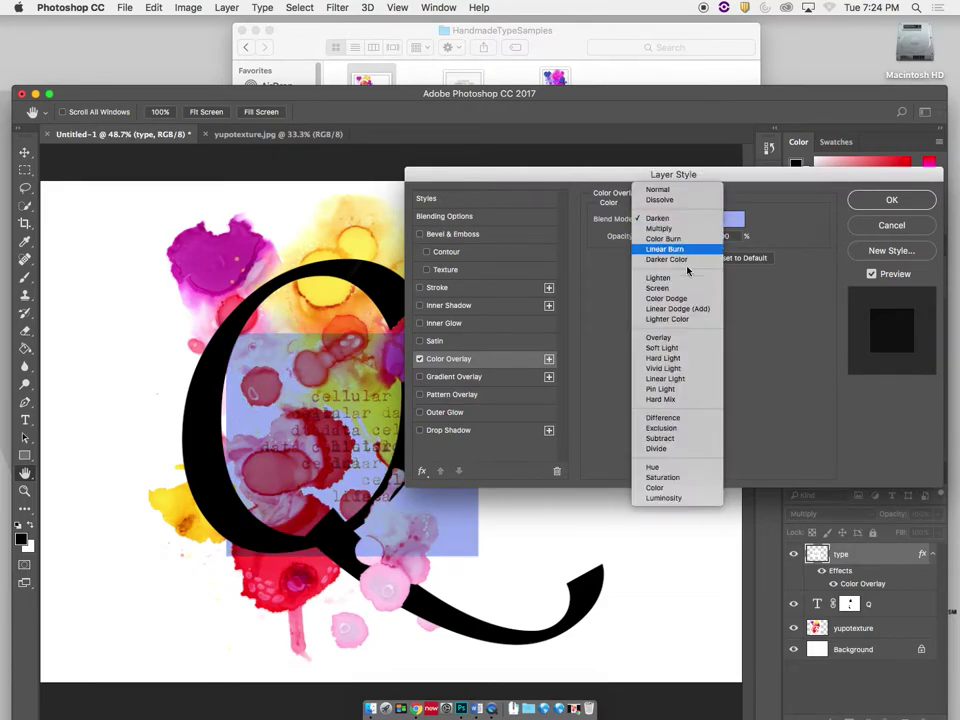
click(692, 240)
click(697, 224)
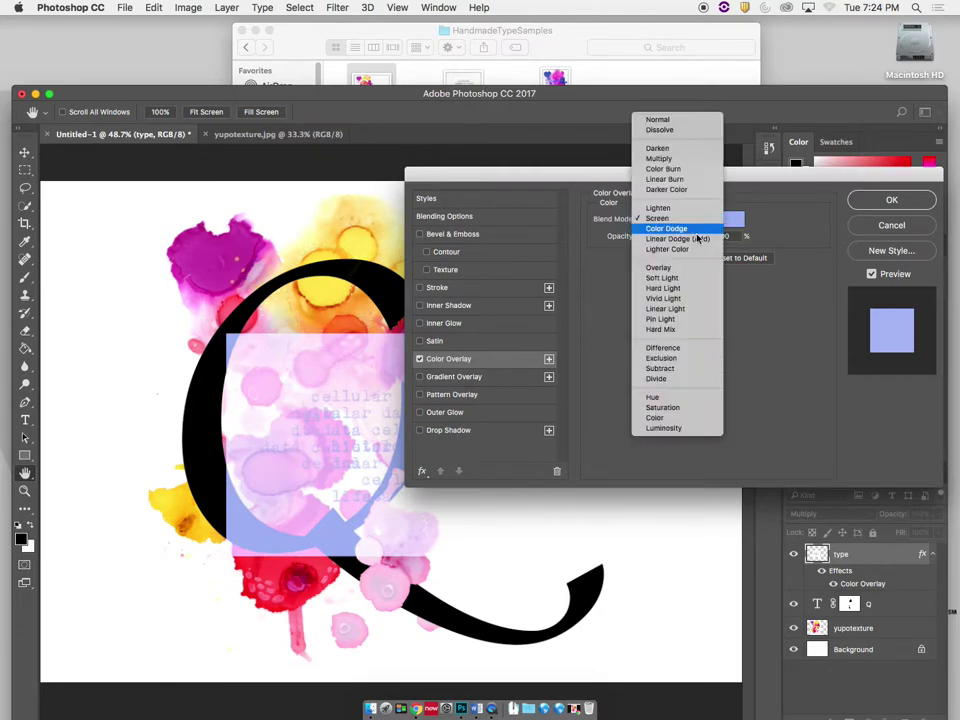
click(690, 308)
click(692, 218)
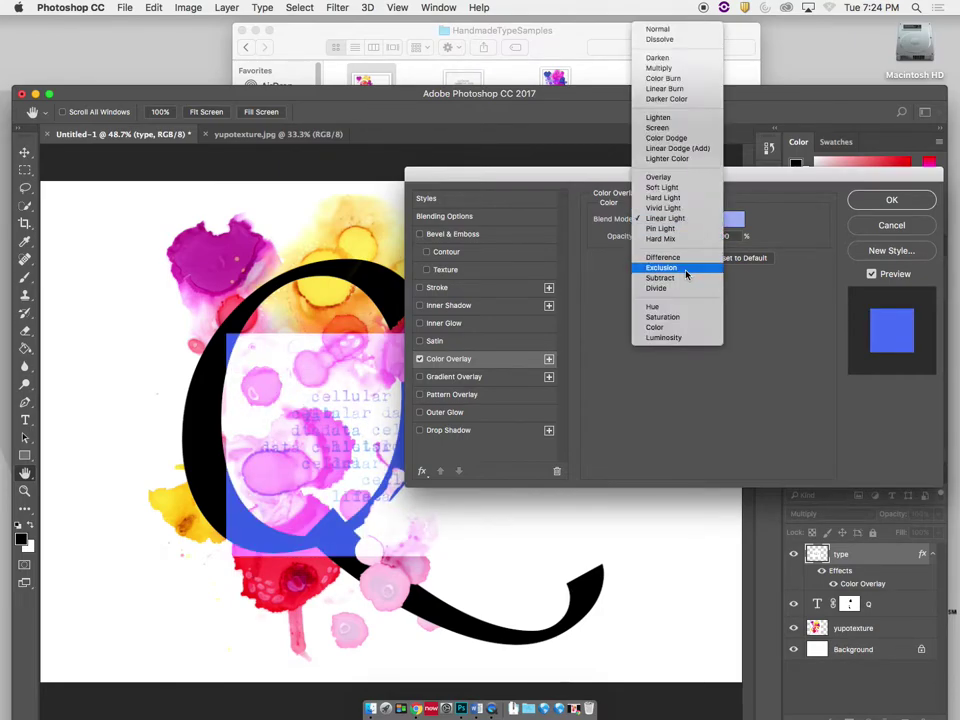
click(663, 257)
click(690, 218)
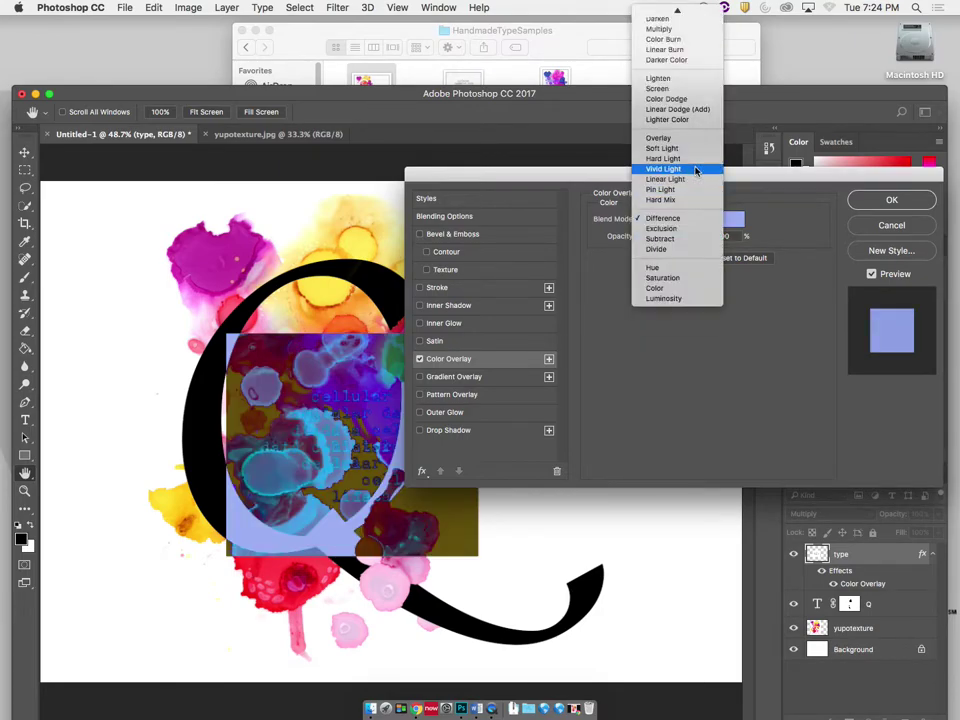
click(658, 138)
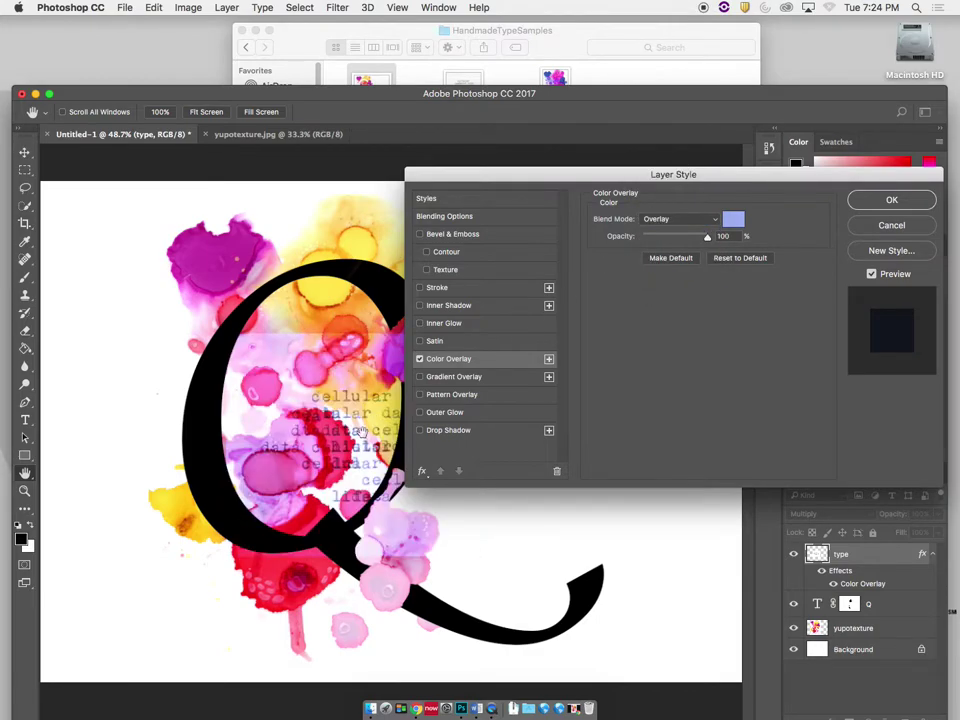
Step: Try Darken and Screen once more for the Color Overlay and discard the layer style changes
click(690, 219)
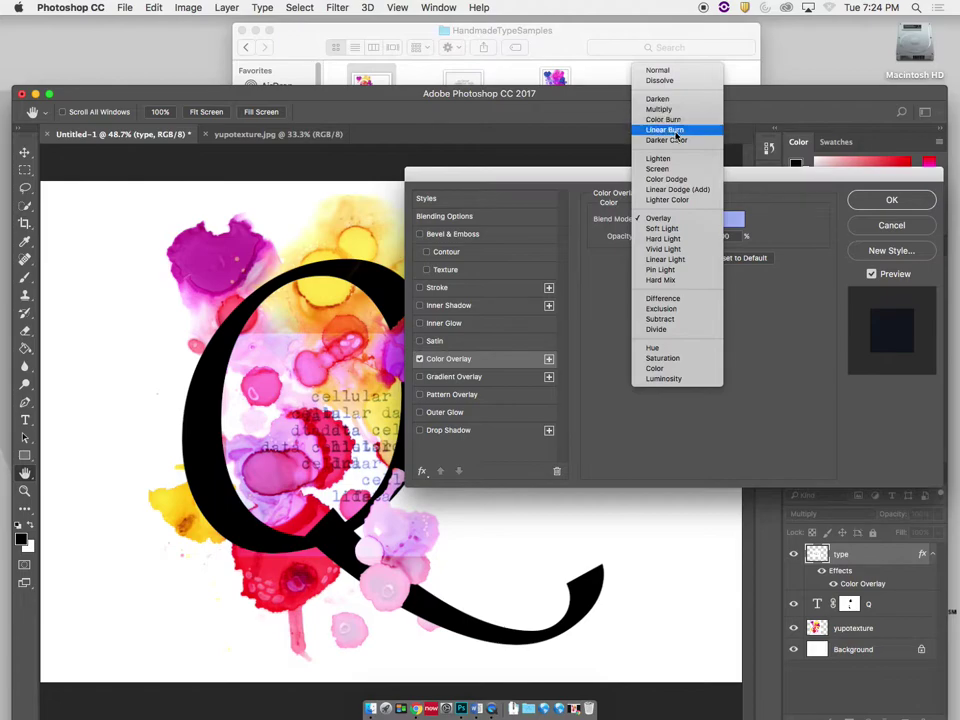
click(657, 100)
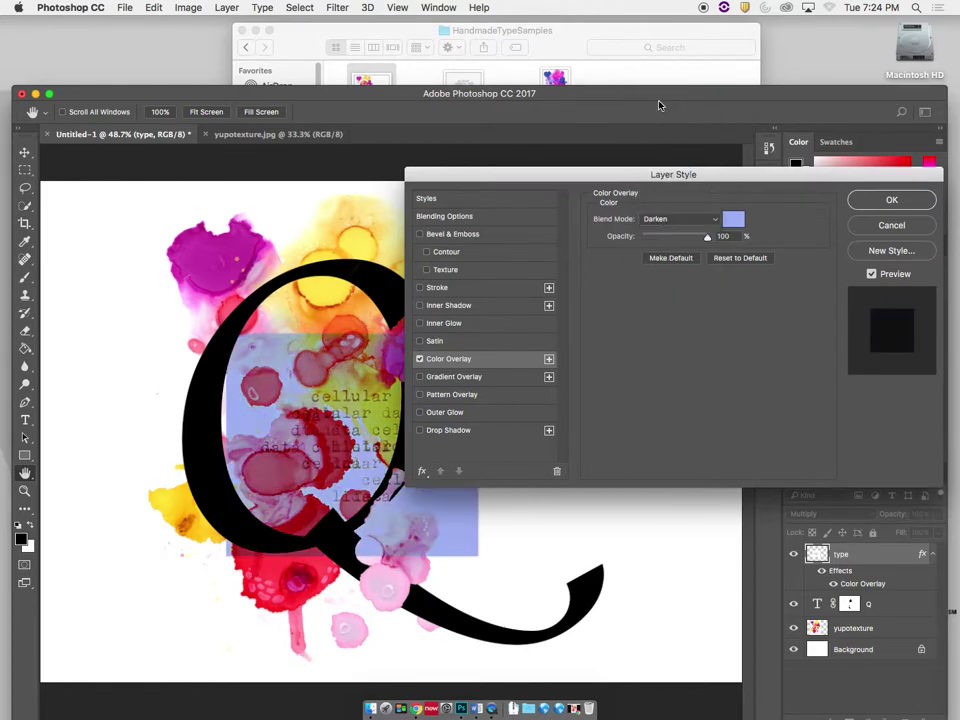
click(694, 215)
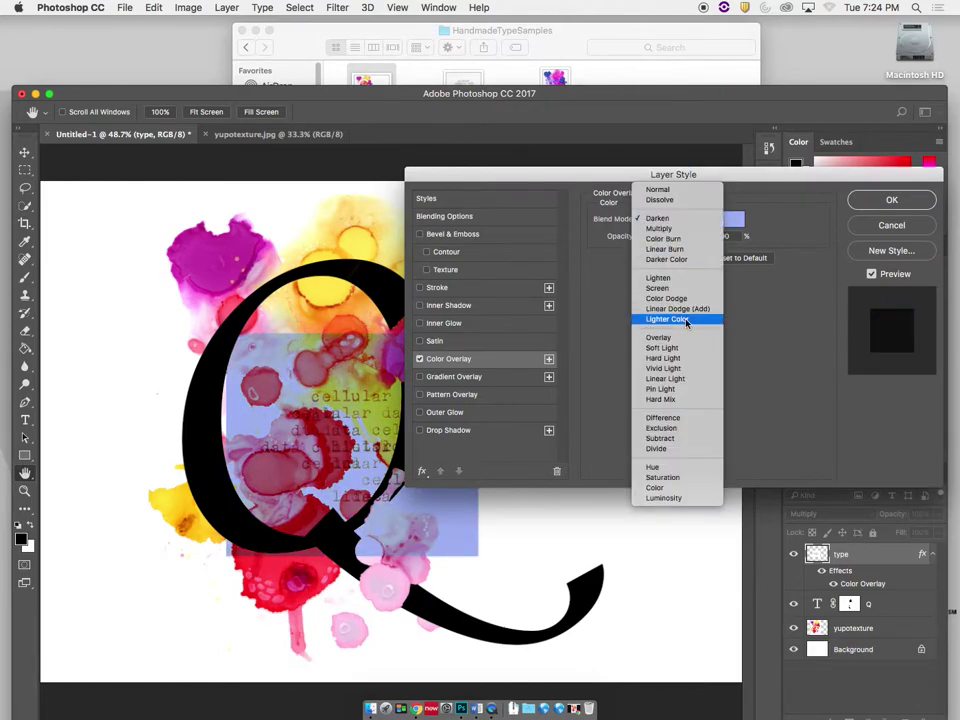
click(684, 285)
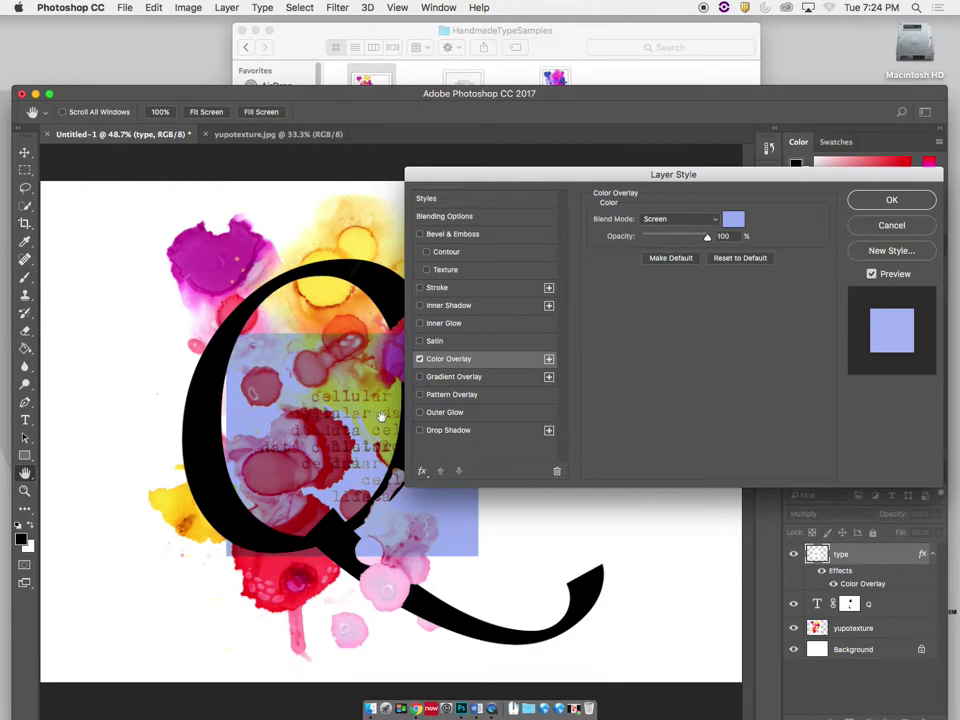
click(889, 226)
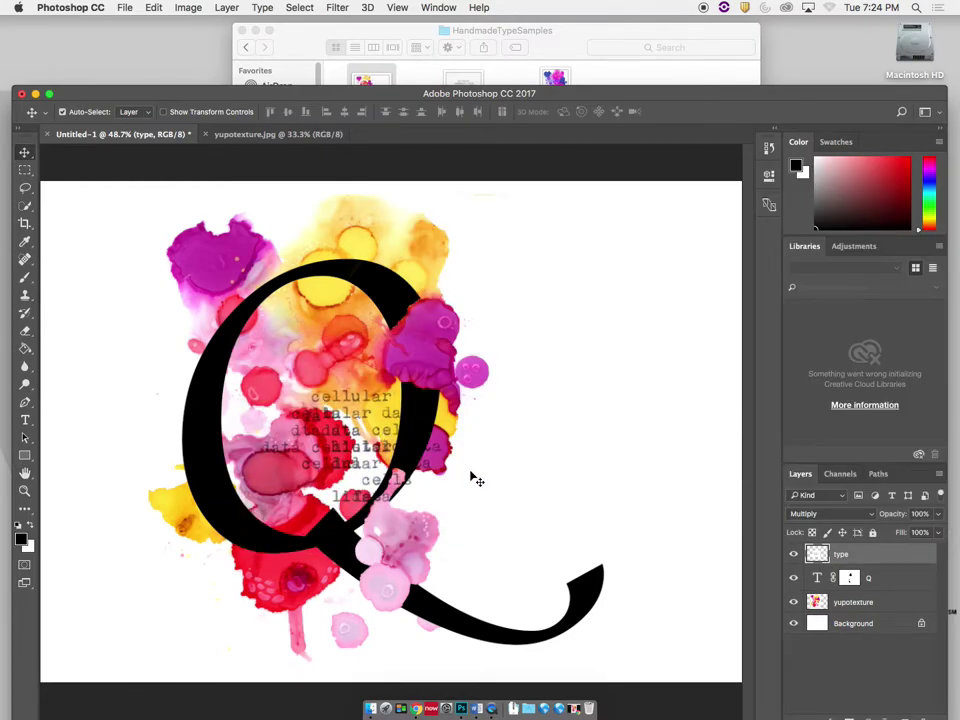
Step: Colorize the typewriter text dark blue using Hue/Saturation with Colorize on and Saturation at 64
key(super+equal)
key(super+equal)
key(super+equal)
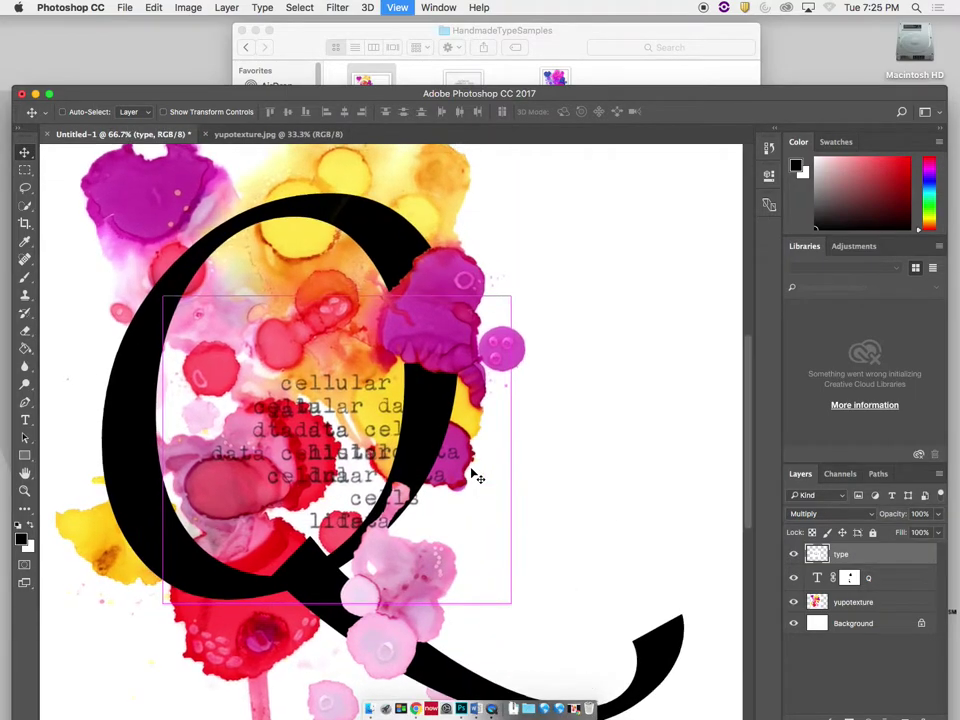
key(super+u)
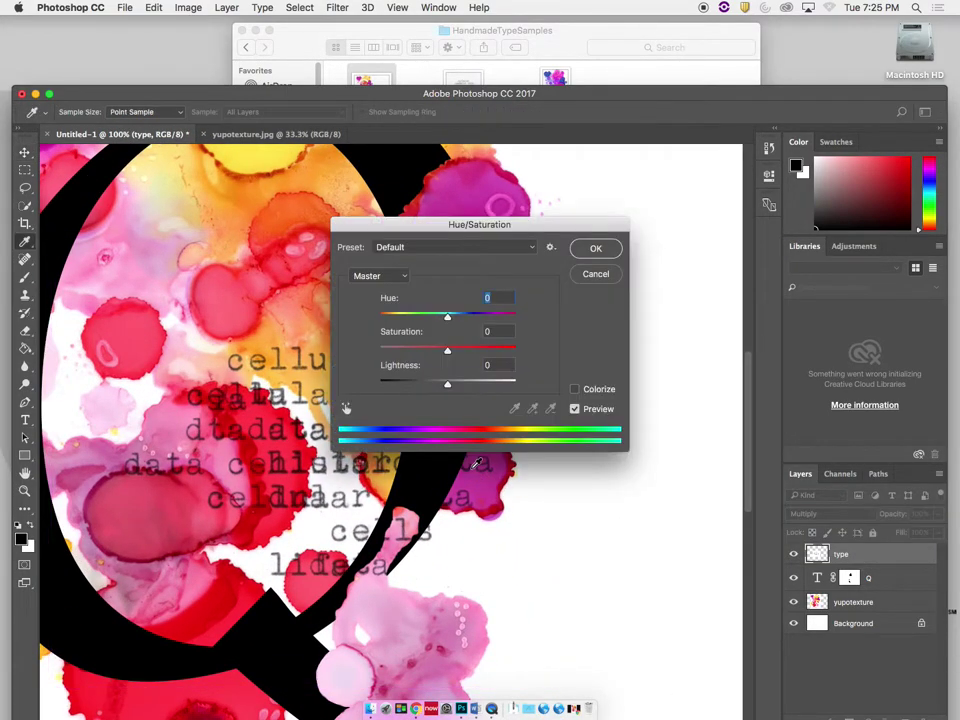
click(574, 389)
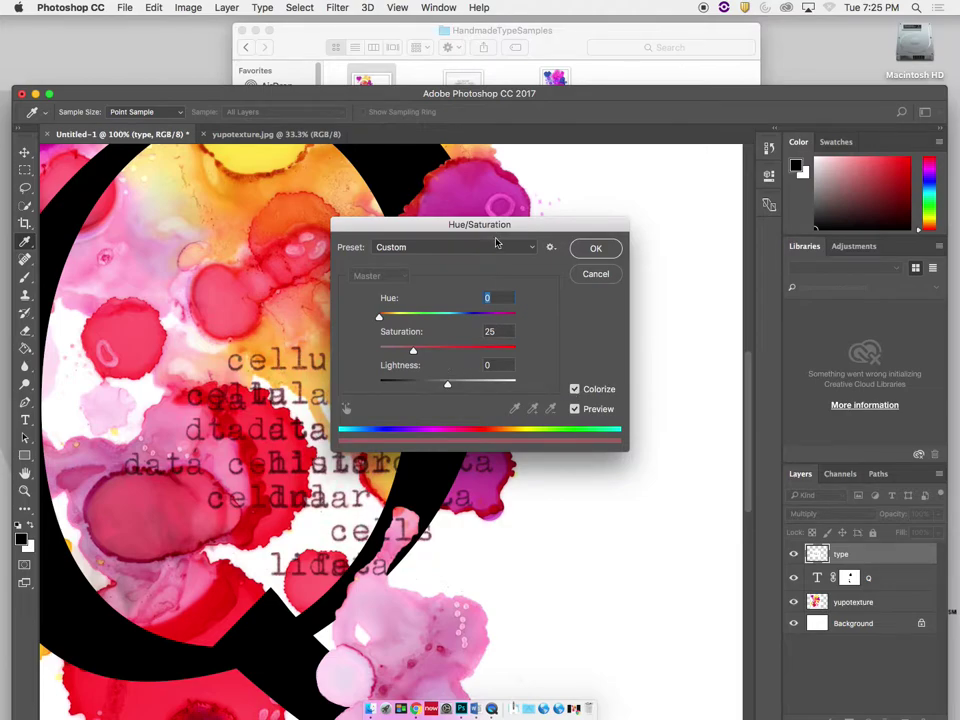
drag(506, 223, 607, 204)
drag(512, 330, 567, 338)
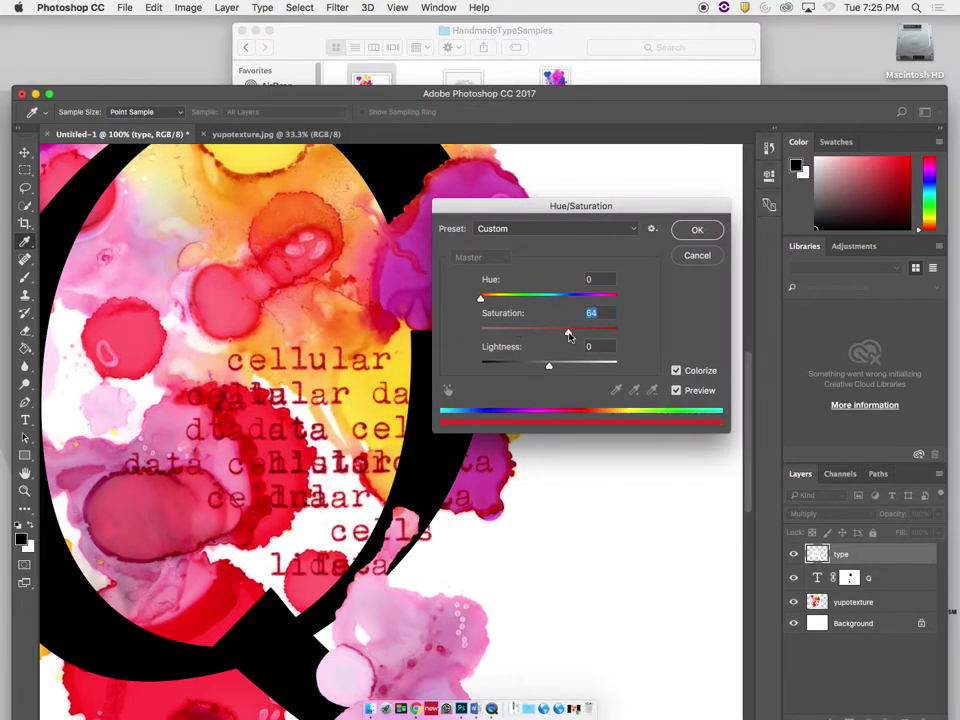
drag(483, 300, 569, 302)
click(698, 236)
key(v)
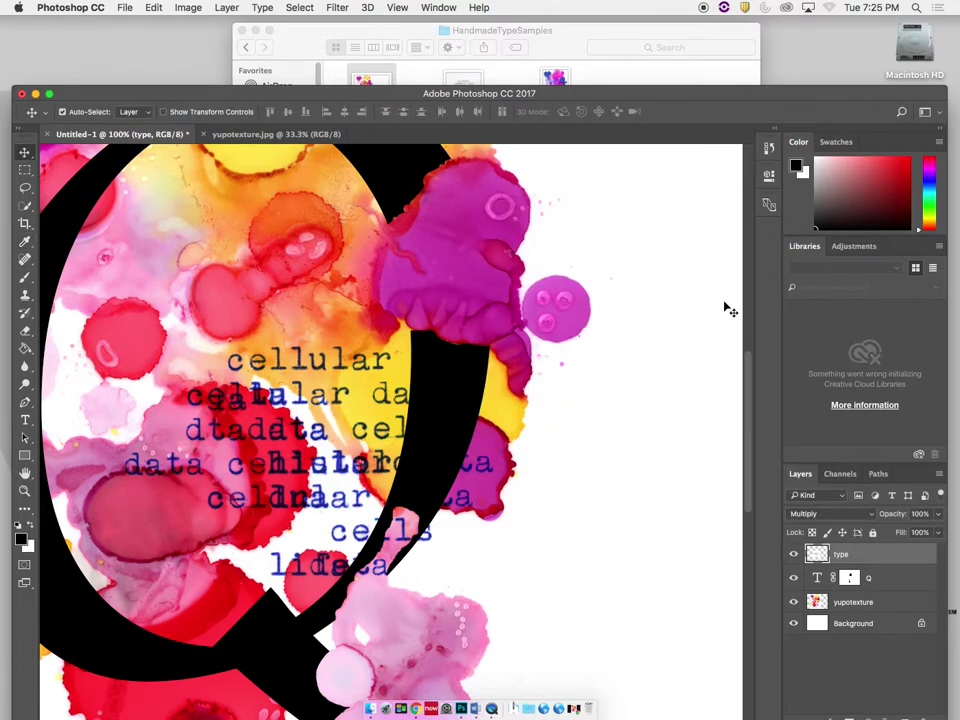
Step: Try the Color Burn, Linear Burn and Lighten blend modes on the type layer
click(870, 514)
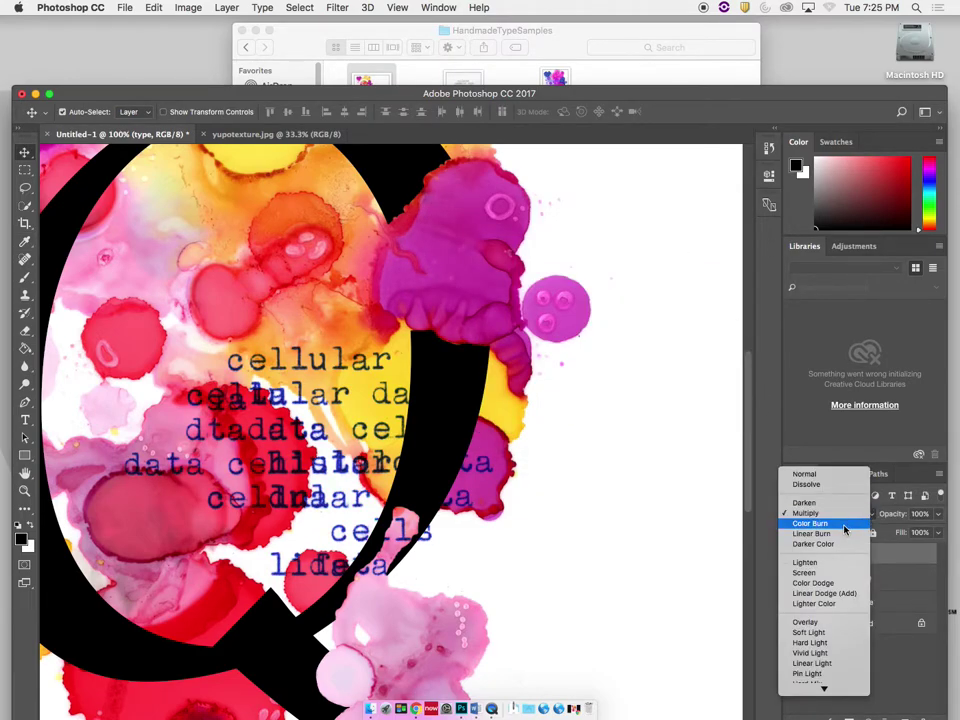
click(829, 524)
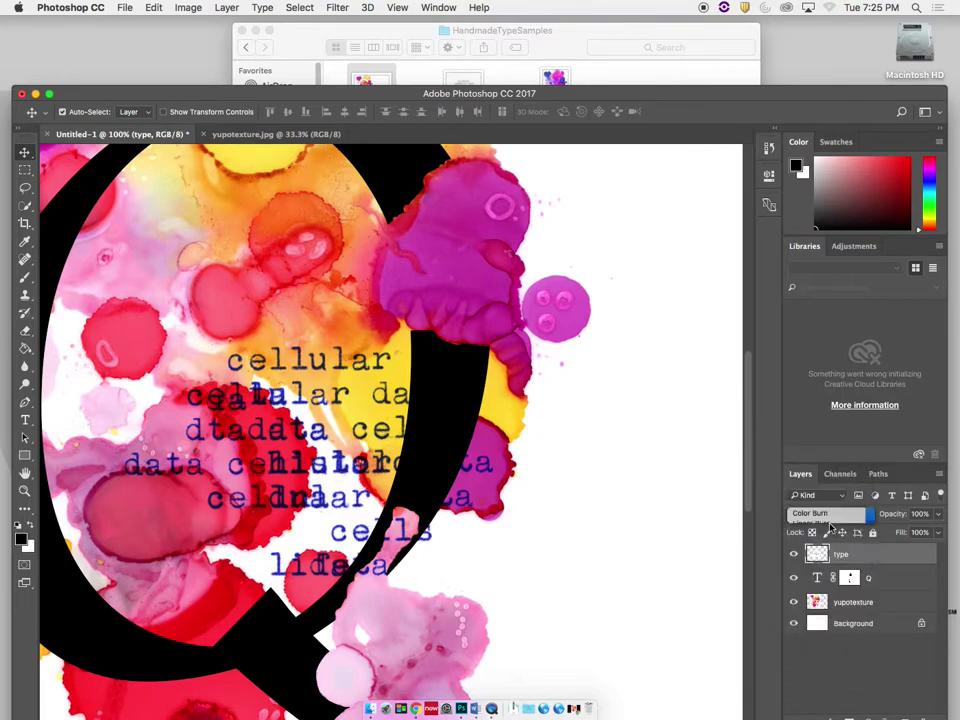
click(830, 515)
click(831, 524)
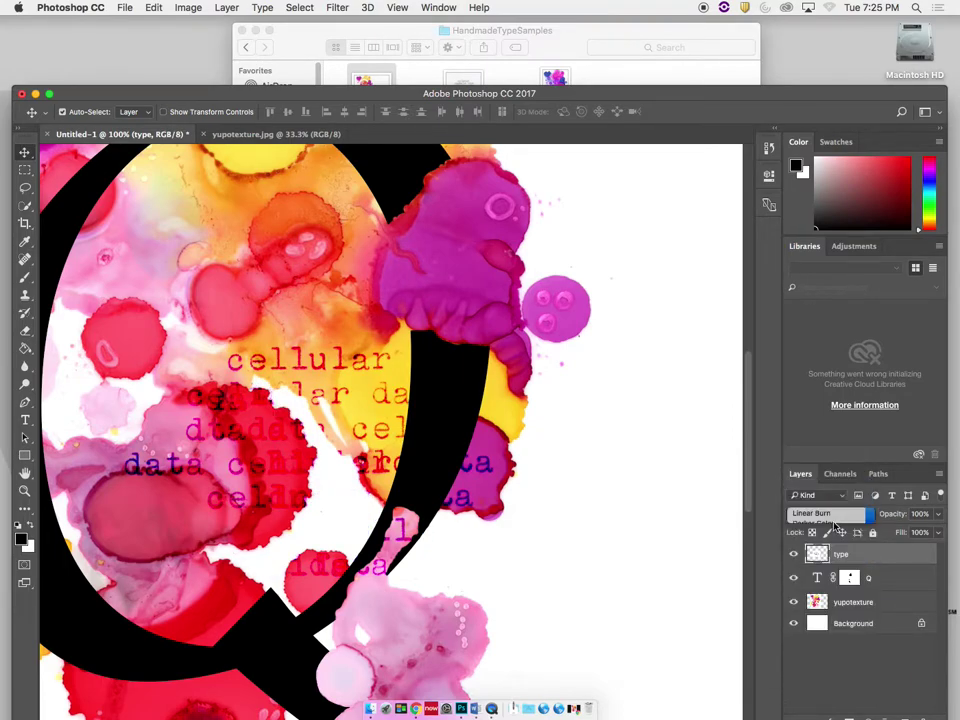
click(831, 514)
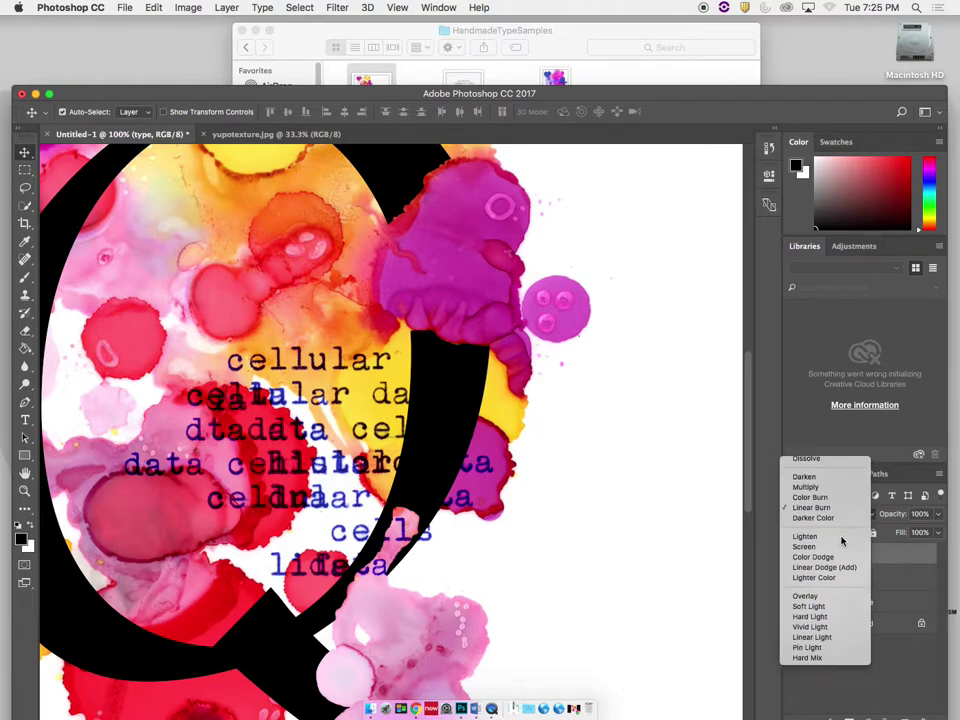
click(842, 541)
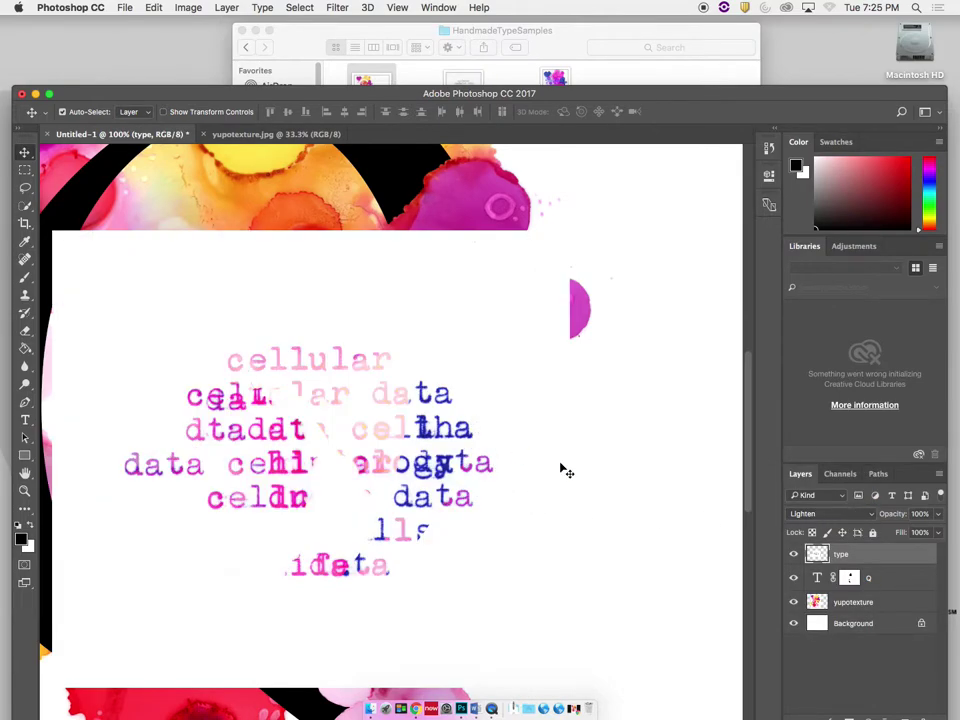
Step: Try the Screen, Color Dodge, Linear Dodge (Add) and Overlay blend modes on the type layer
click(833, 514)
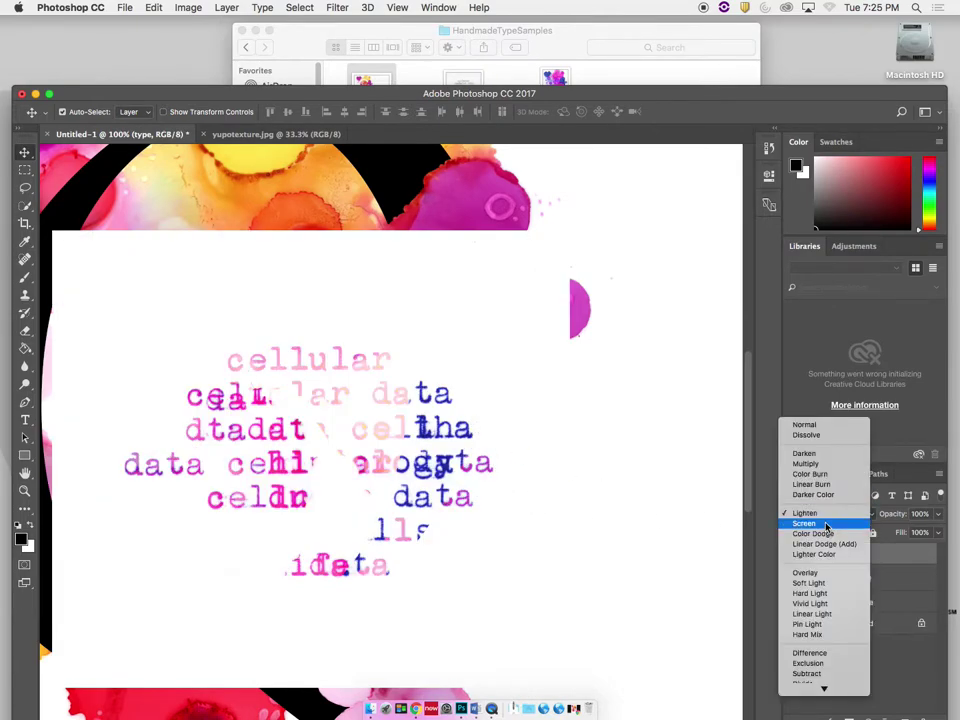
click(826, 524)
click(833, 515)
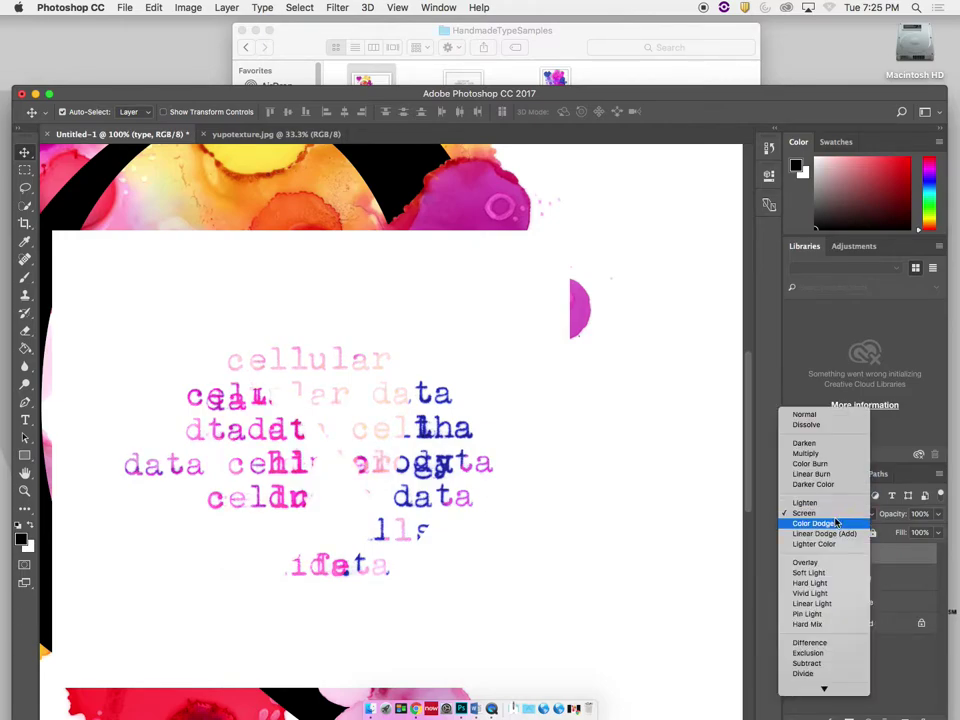
click(834, 526)
click(840, 513)
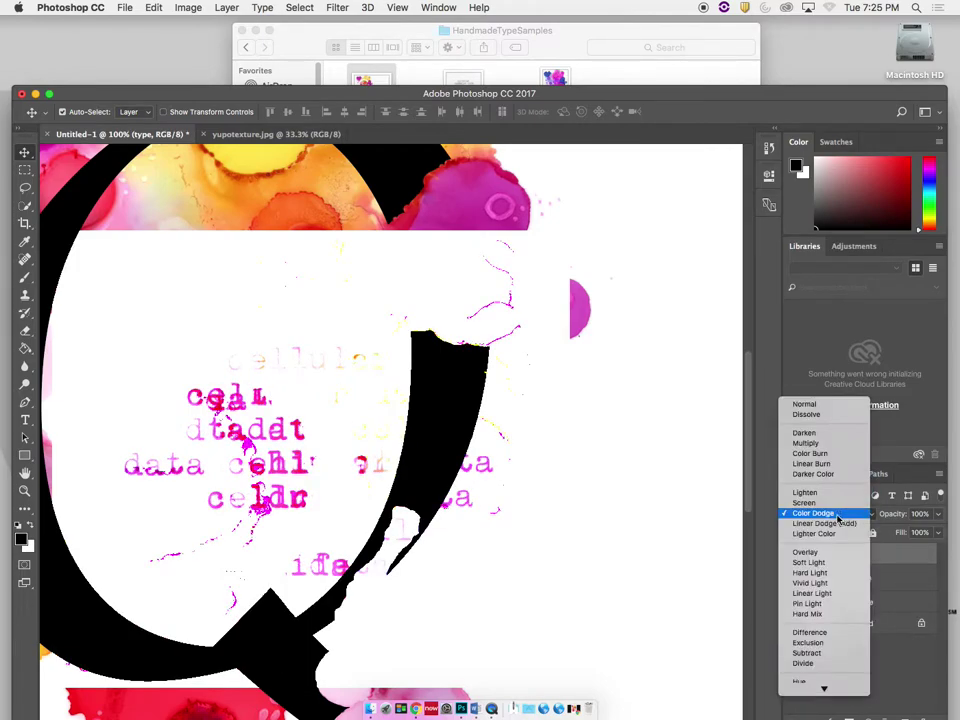
click(840, 523)
click(842, 513)
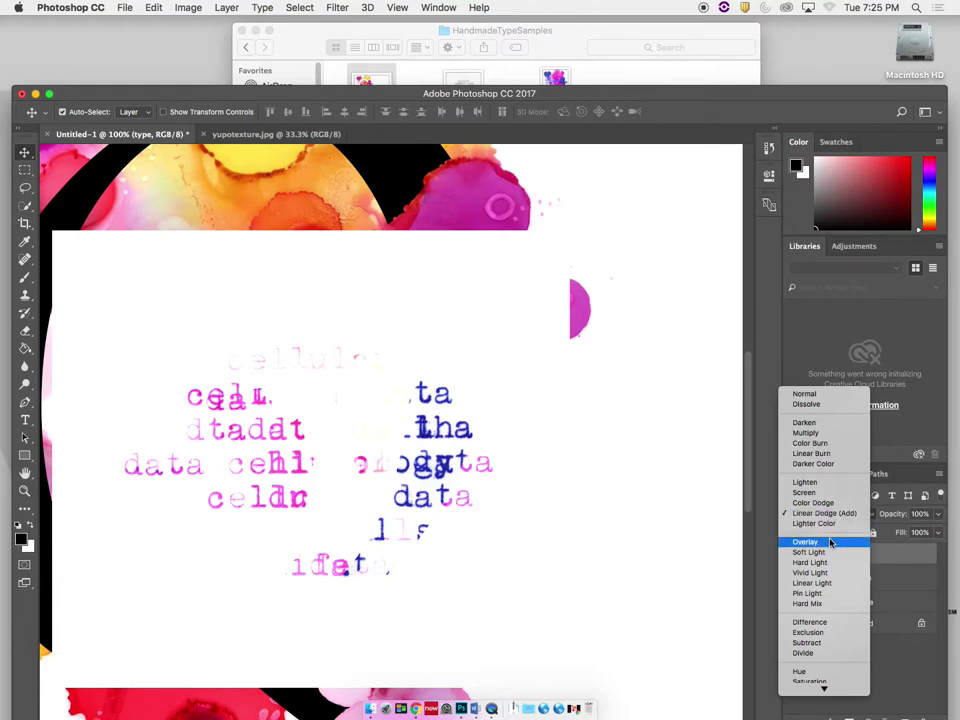
click(842, 538)
Step: Try Hard Light on the type layer and return its blend mode to Normal
click(847, 515)
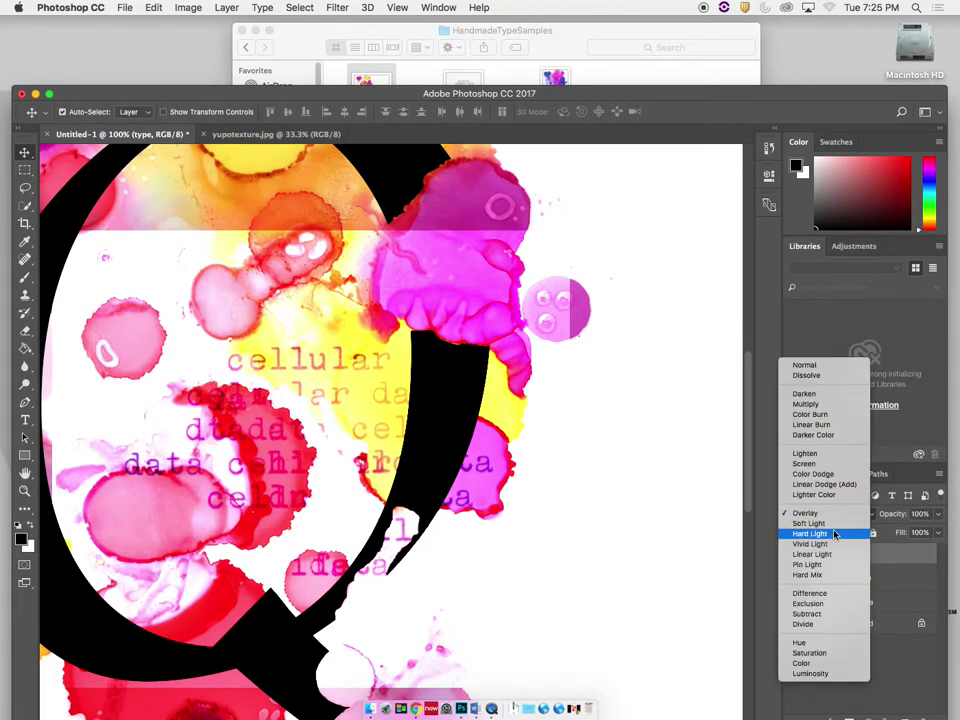
click(849, 533)
click(855, 514)
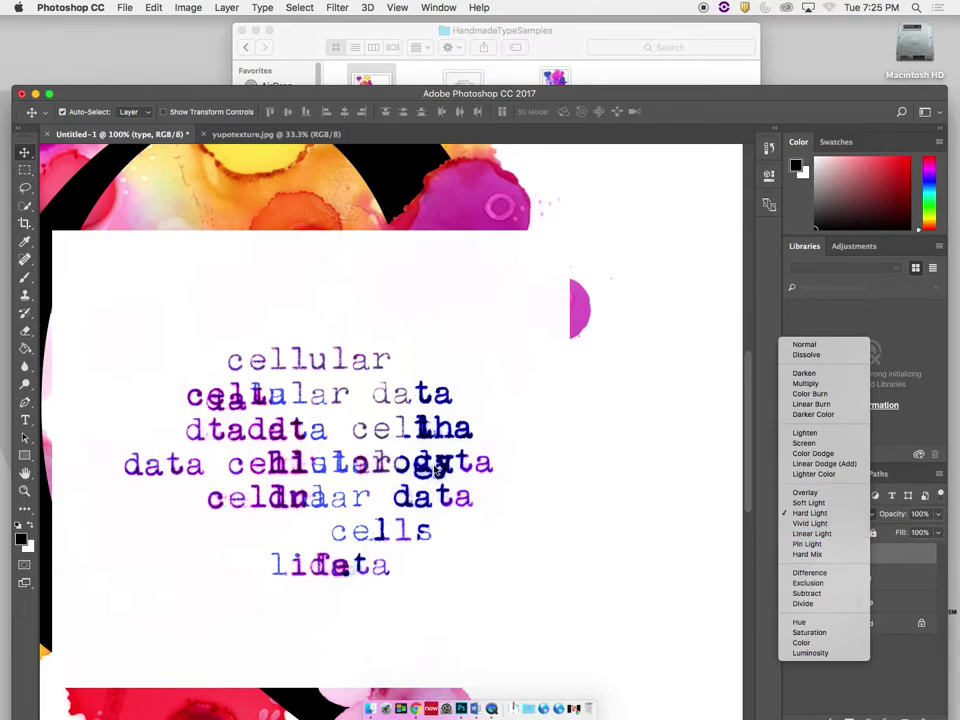
click(711, 519)
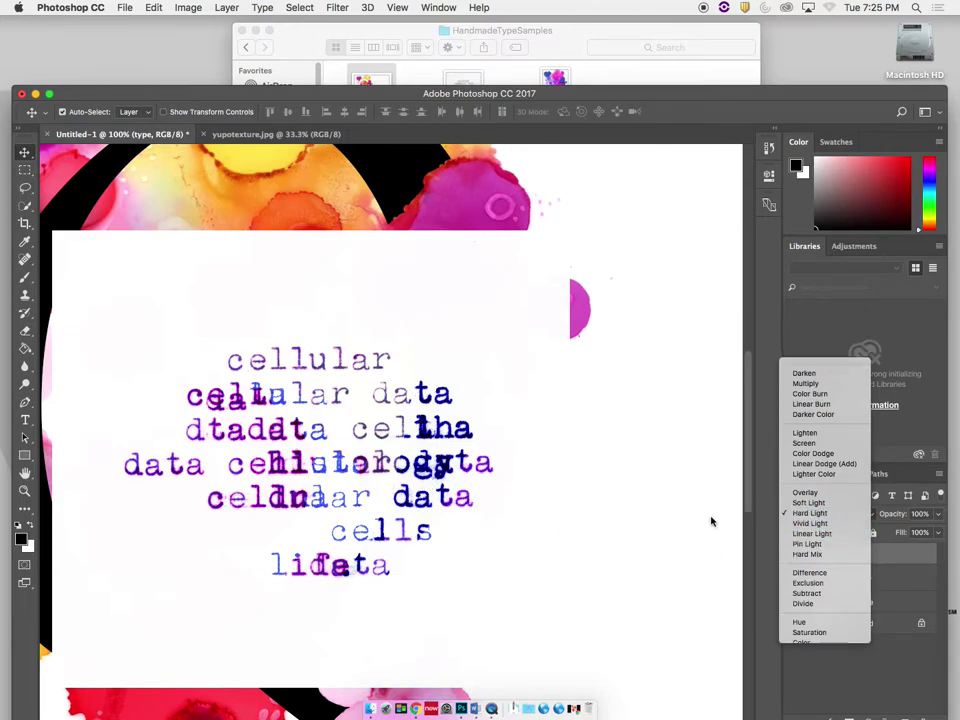
click(834, 516)
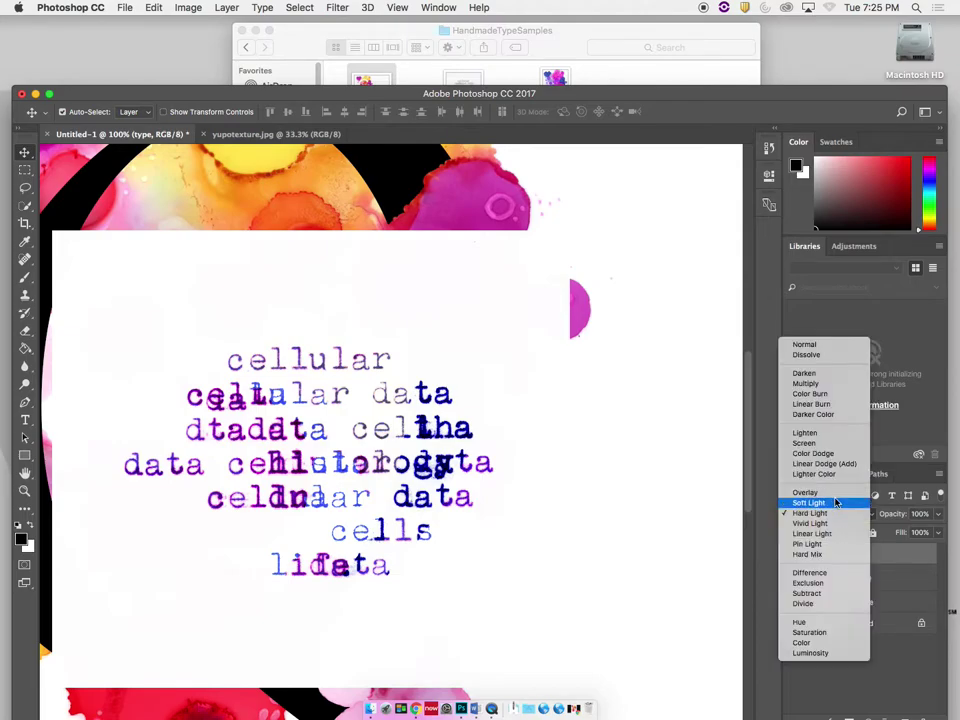
click(805, 343)
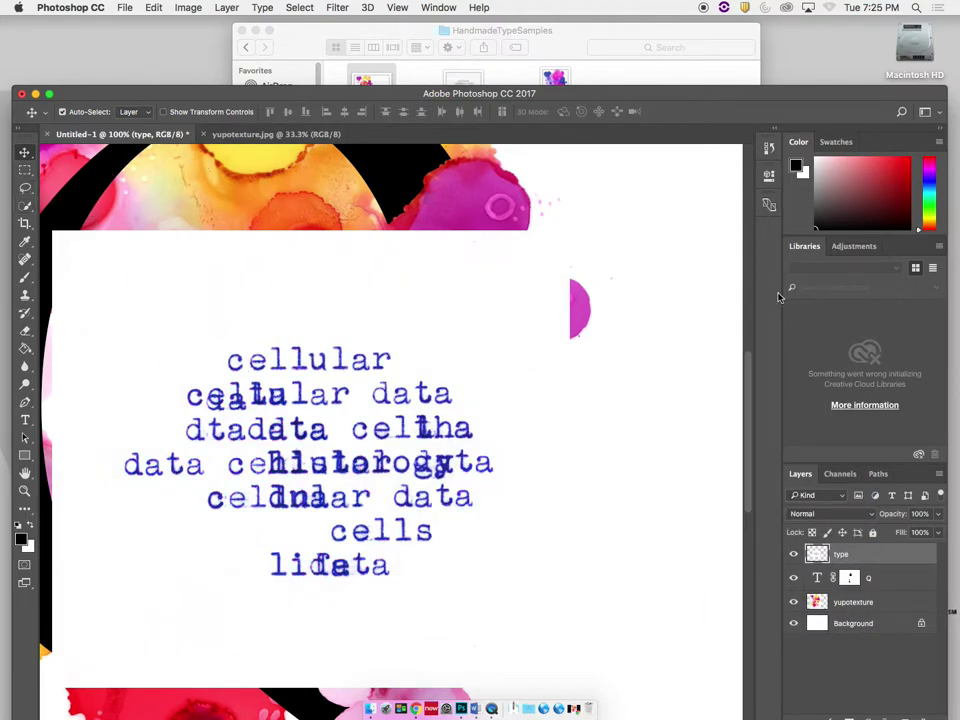
Step: Hide every layer except type and select its white background using Color Range set to Highlights
click(795, 622)
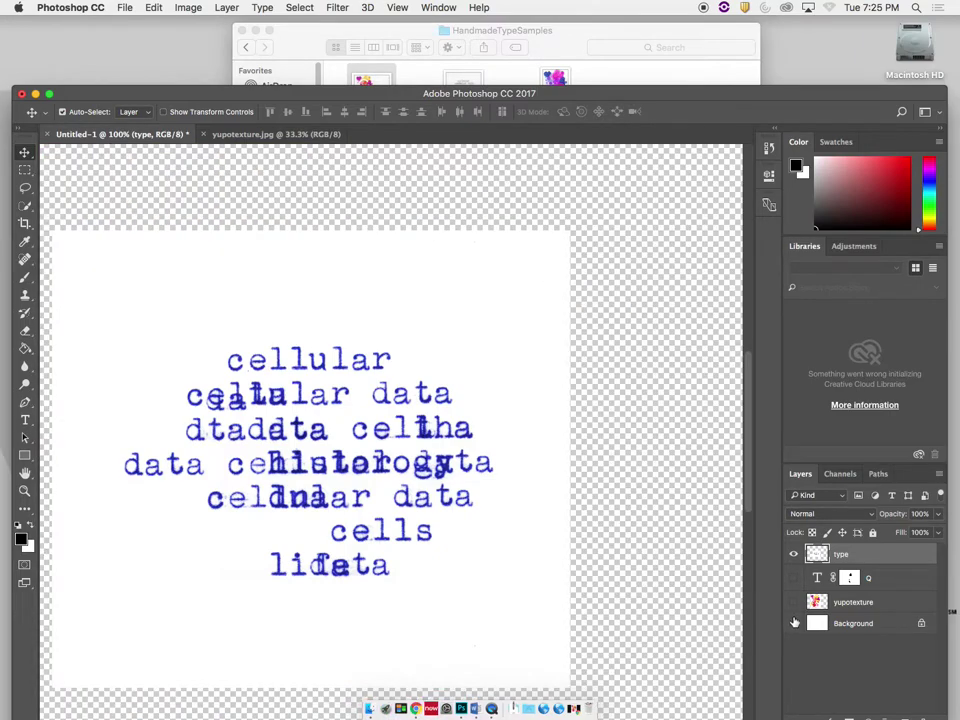
click(300, 7)
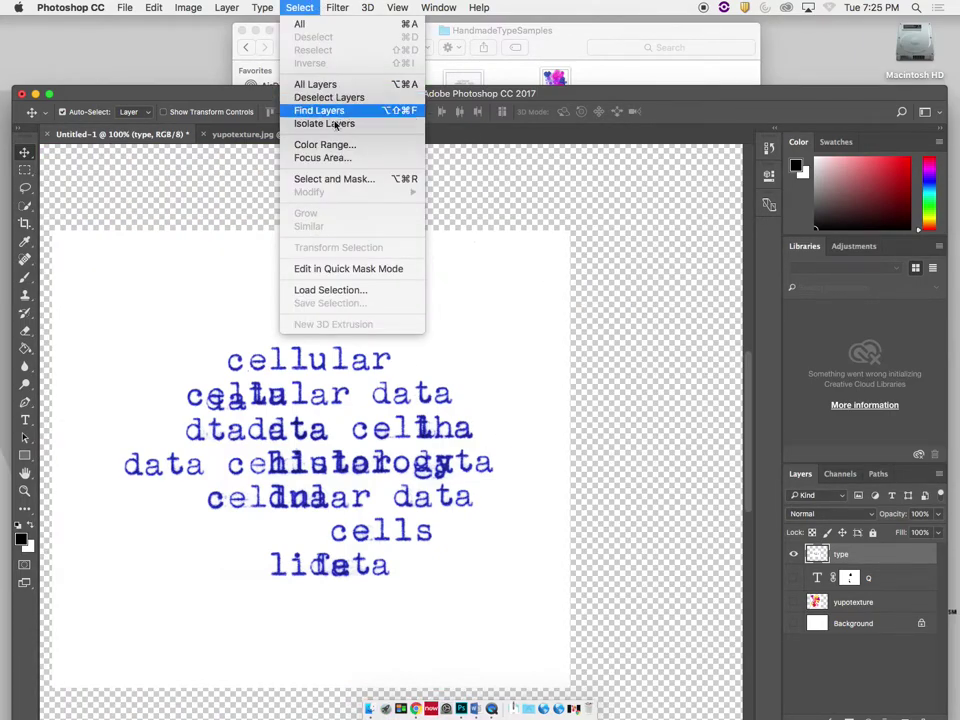
click(320, 146)
drag(408, 274, 548, 279)
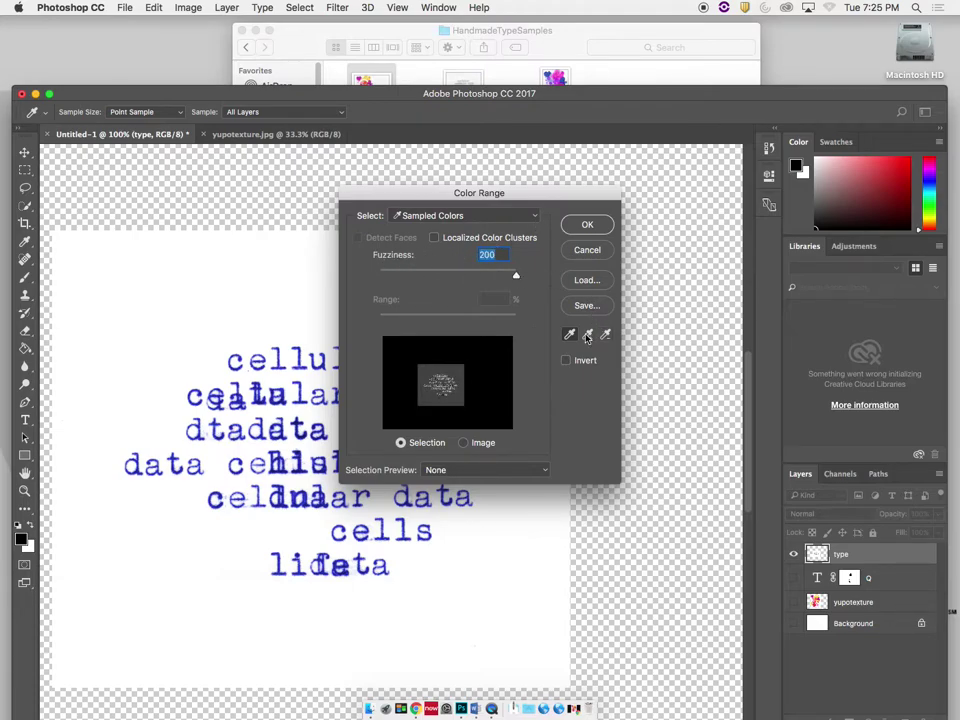
click(253, 304)
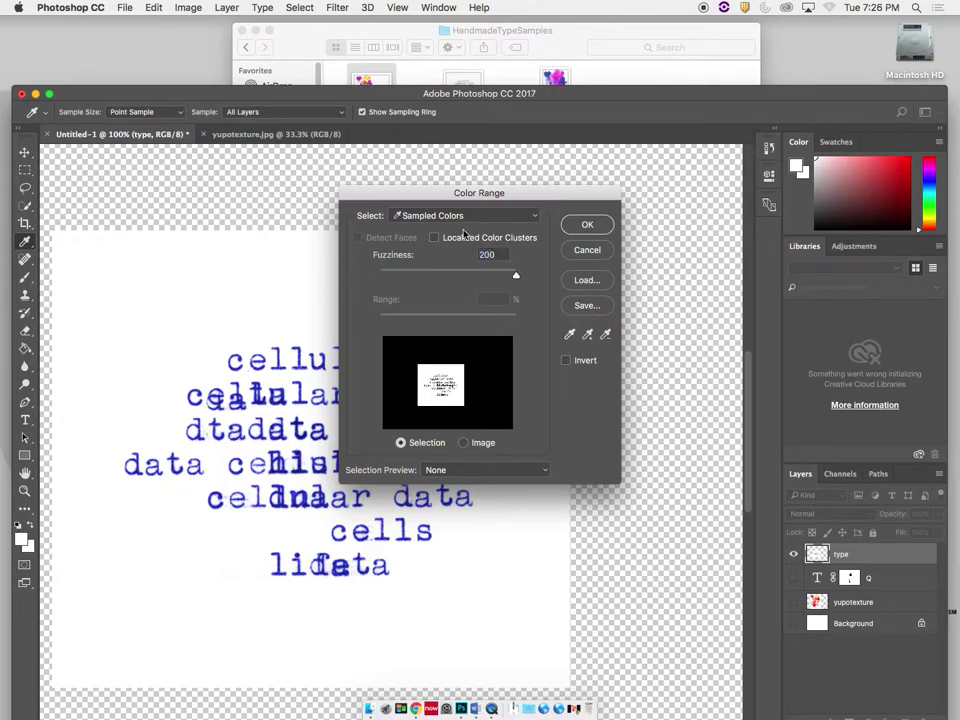
click(512, 218)
click(469, 336)
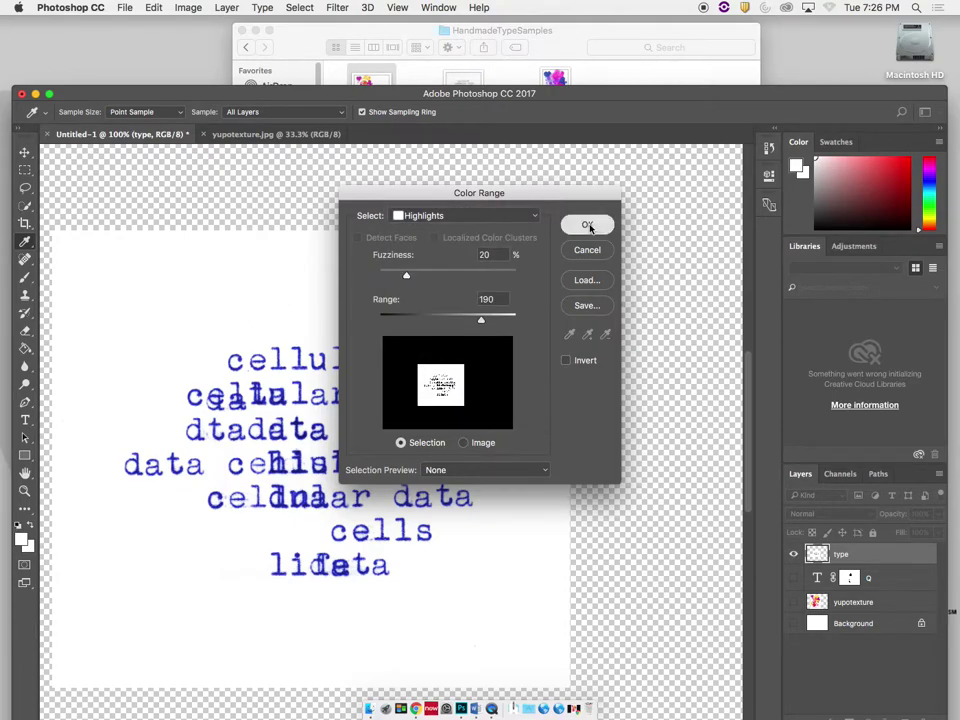
click(588, 225)
key(v)
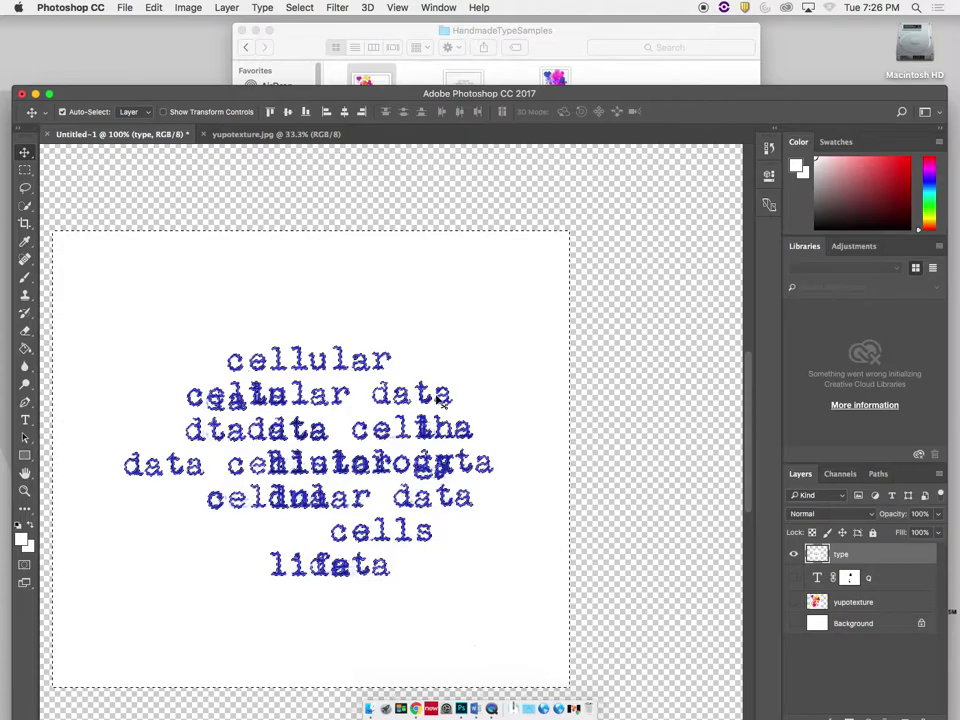
Step: Delete the selected white background from around the typewriter text and deselect
key(super+equal)
key(super+equal)
key(super+equal)
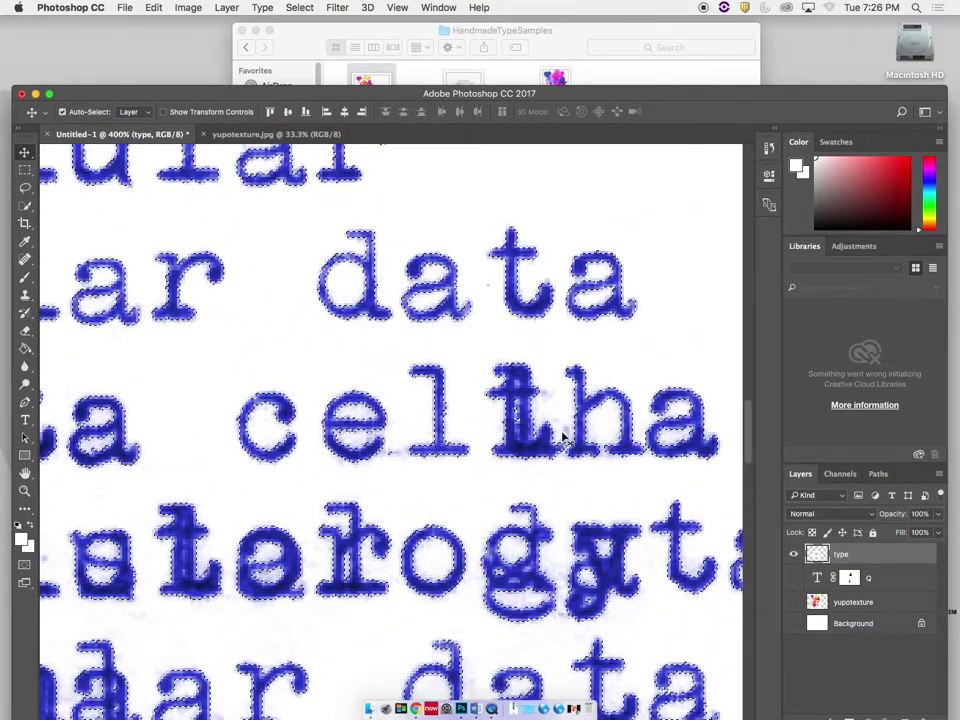
key(super+minus)
key(super+minus)
key(super+minus)
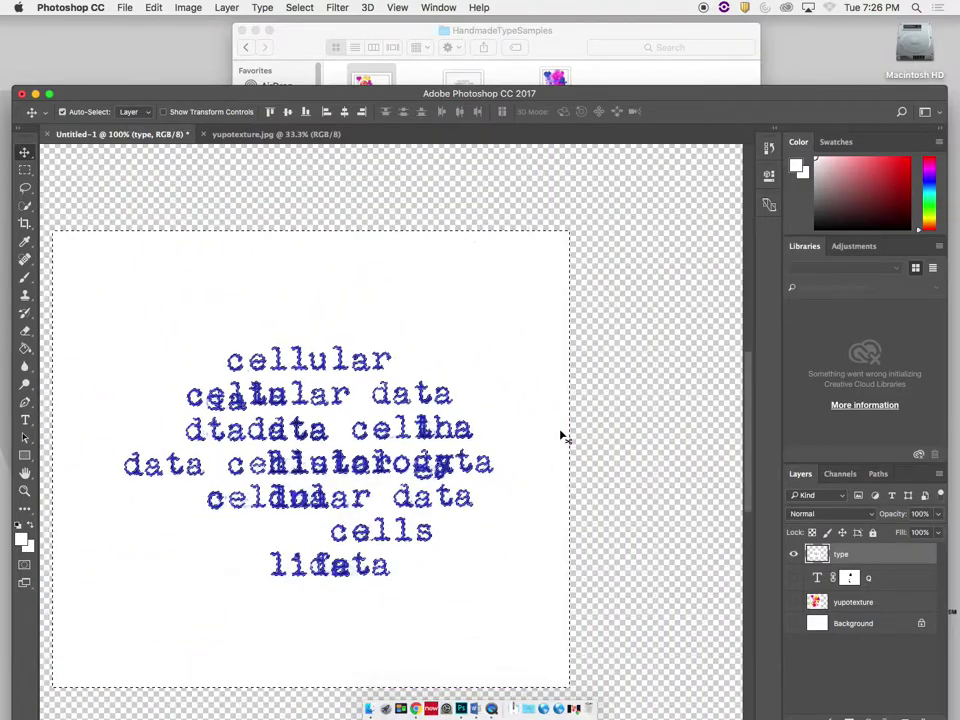
key(Delete)
key(super+d)
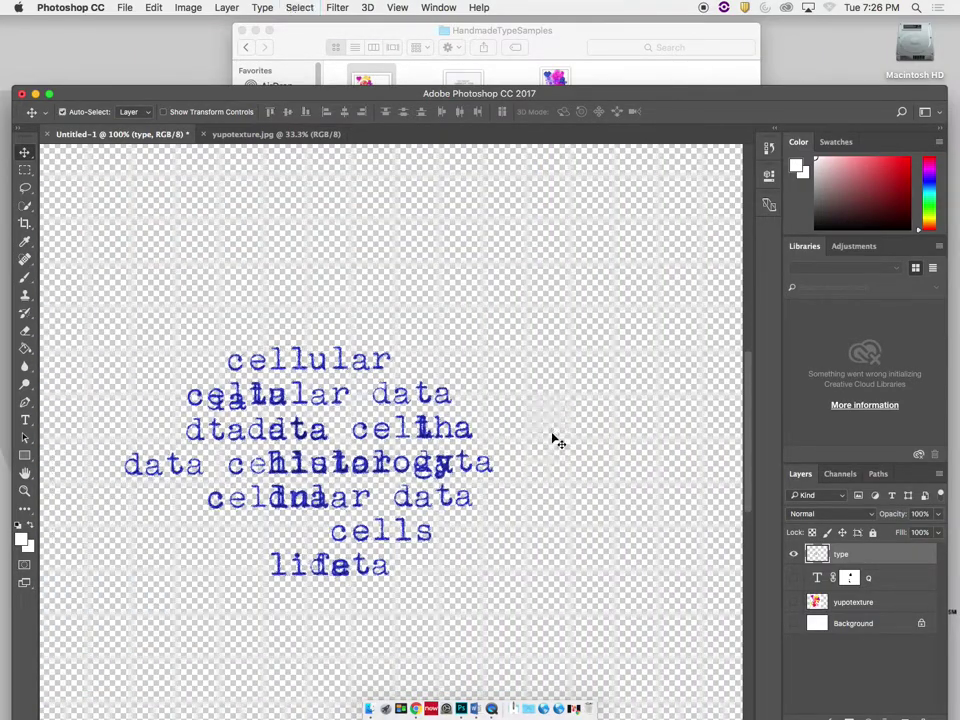
Step: Examine the edges of the cut-out typewriter letters up close and in full view
key(super+plus)
key(super+plus)
key(super+plus)
key(super+plus)
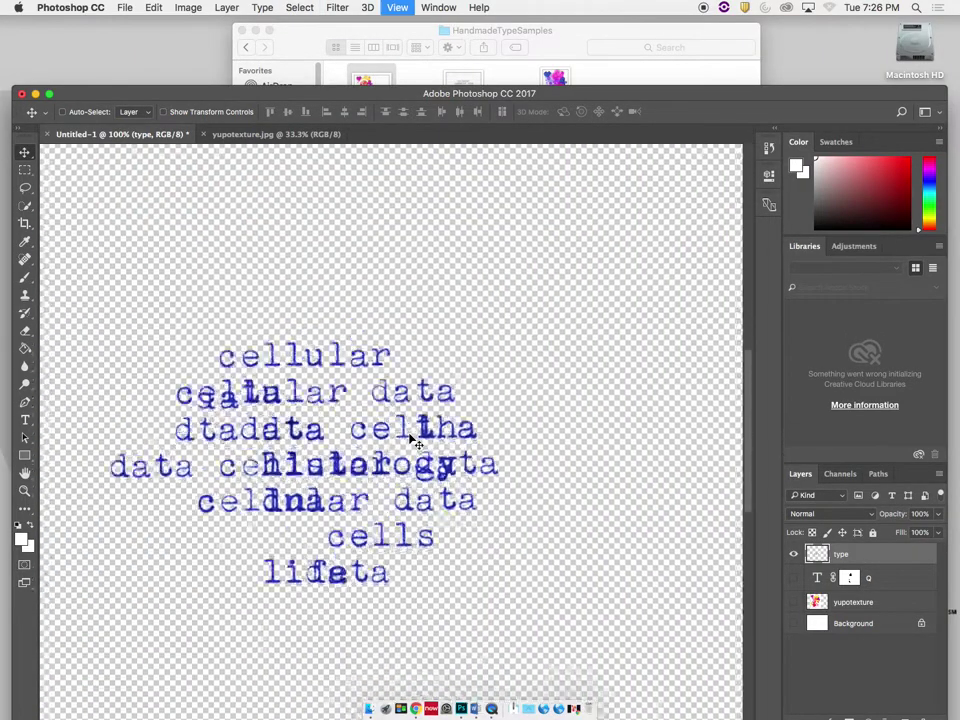
key(super+minus)
key(super+minus)
key(super+minus)
key(super+minus)
key(super+minus)
key(super+minus)
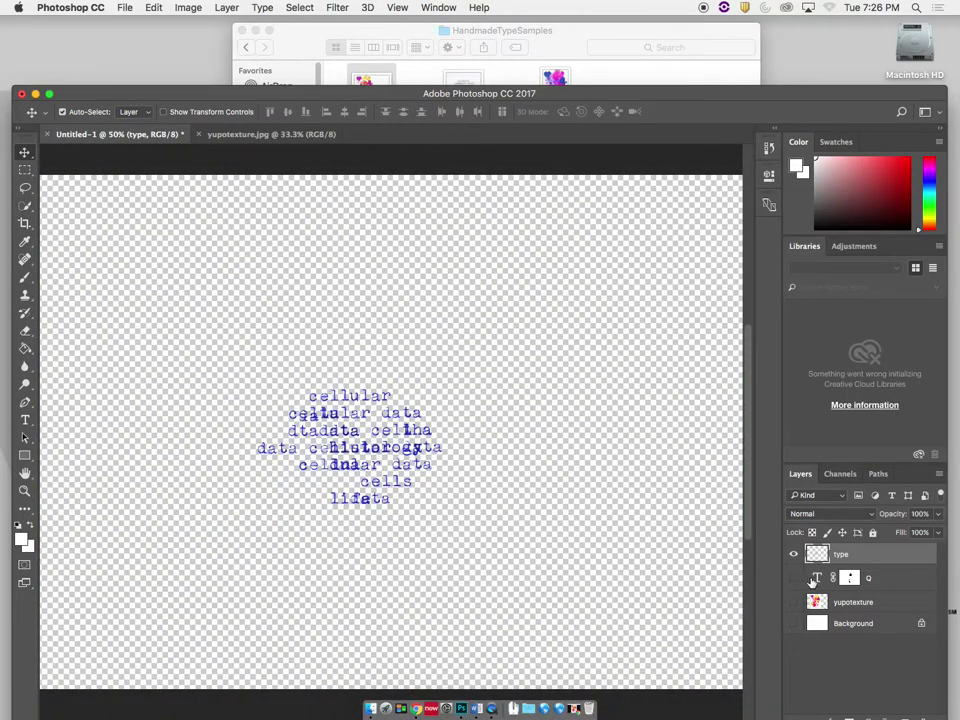
Step: Show the Q and yupotexture layers again and reselect the previous selection around the typewriter letters
click(794, 578)
click(795, 602)
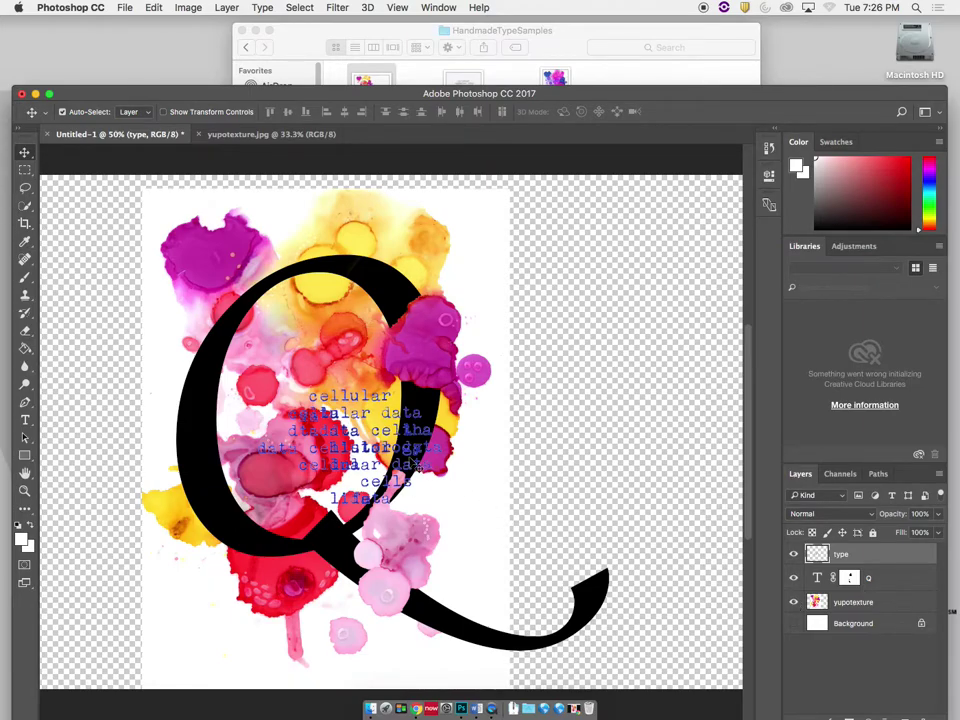
click(312, 8)
click(325, 48)
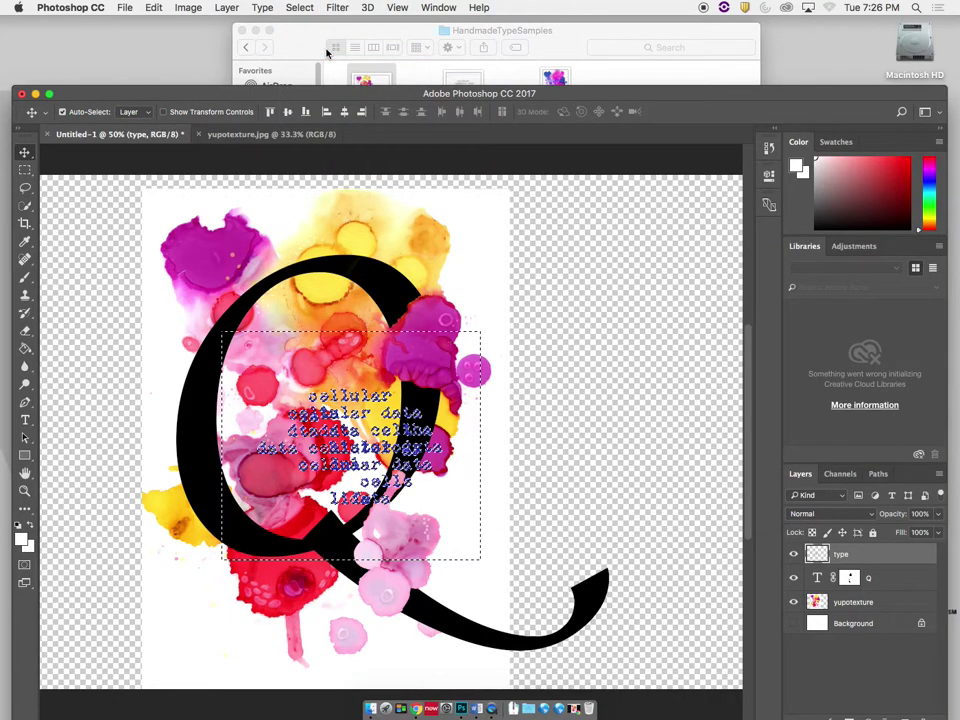
Step: Try expanding the selection around the letters by 1 pixel and undo the last change
click(300, 8)
mouse_move(359, 199)
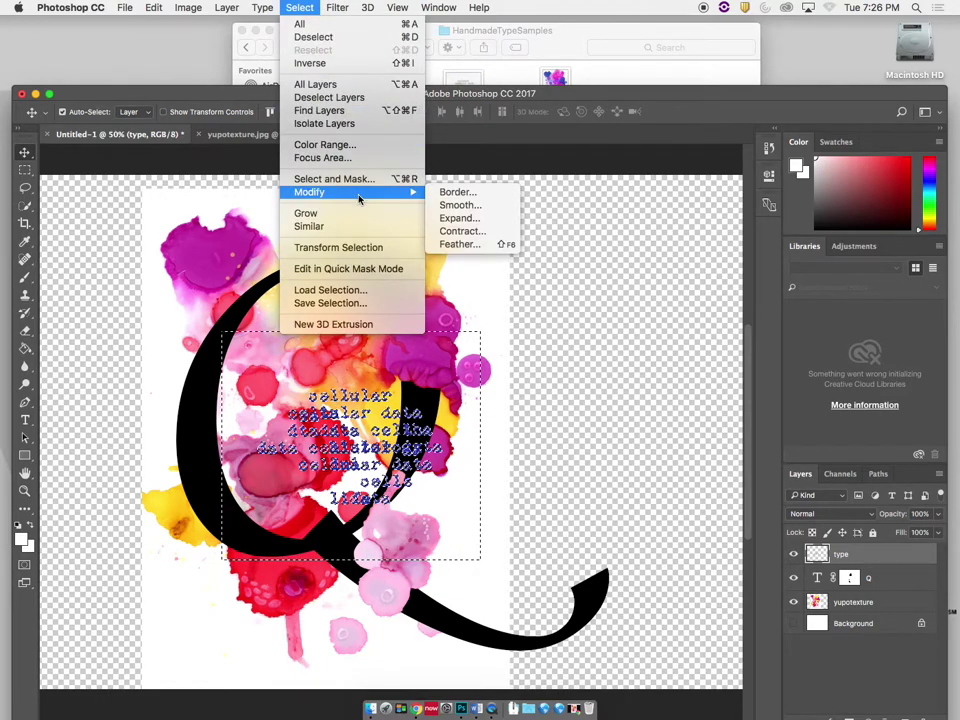
click(456, 217)
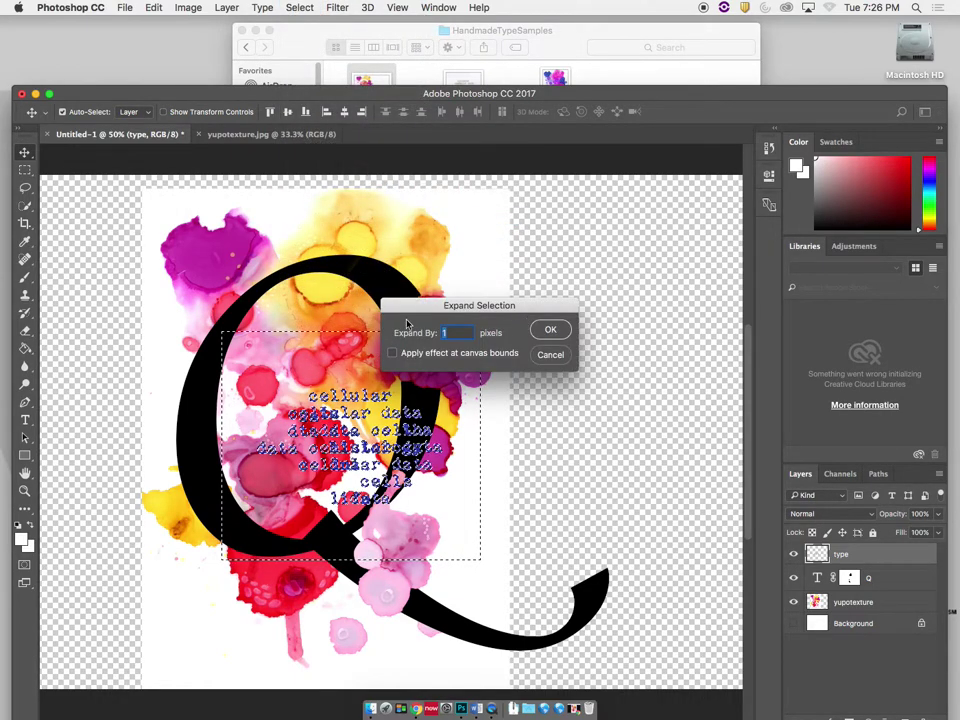
click(550, 329)
key(super+h)
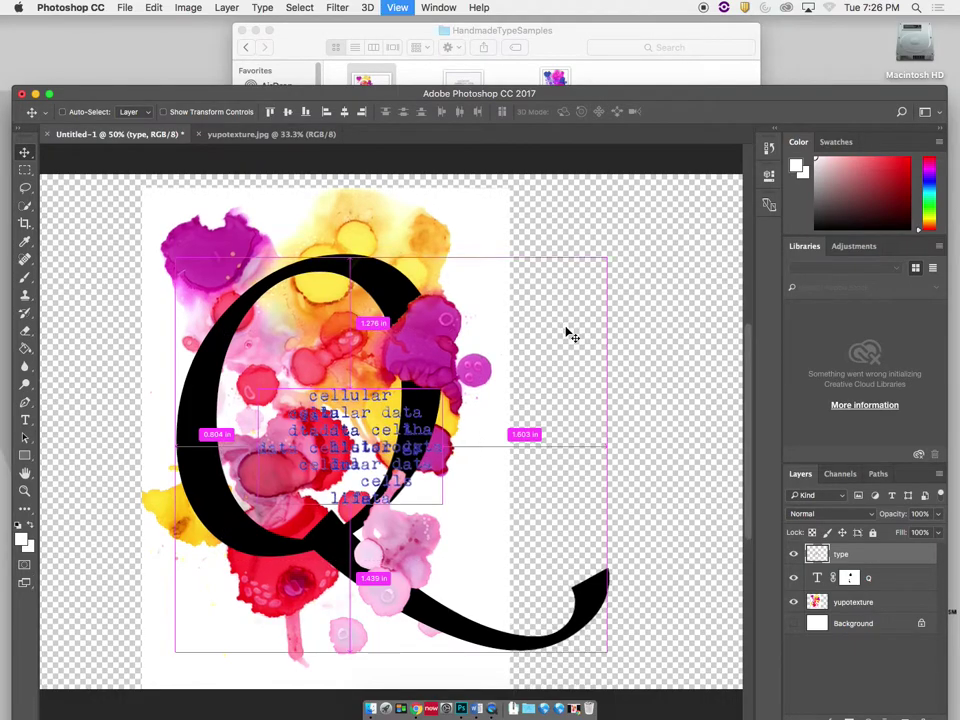
key(super+plus)
key(super+plus)
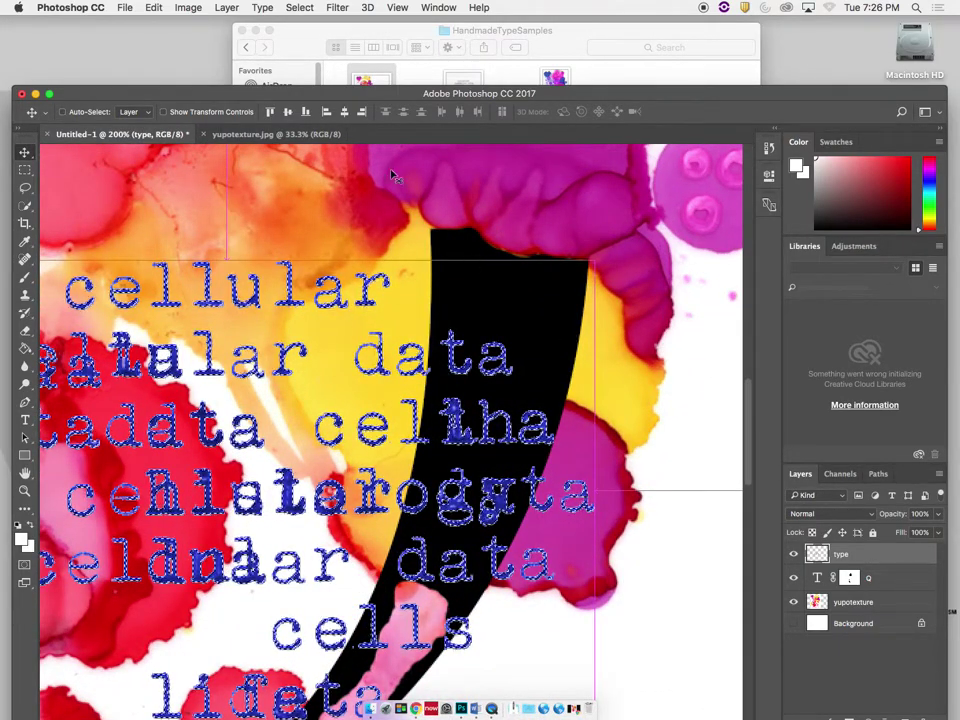
click(153, 7)
click(231, 46)
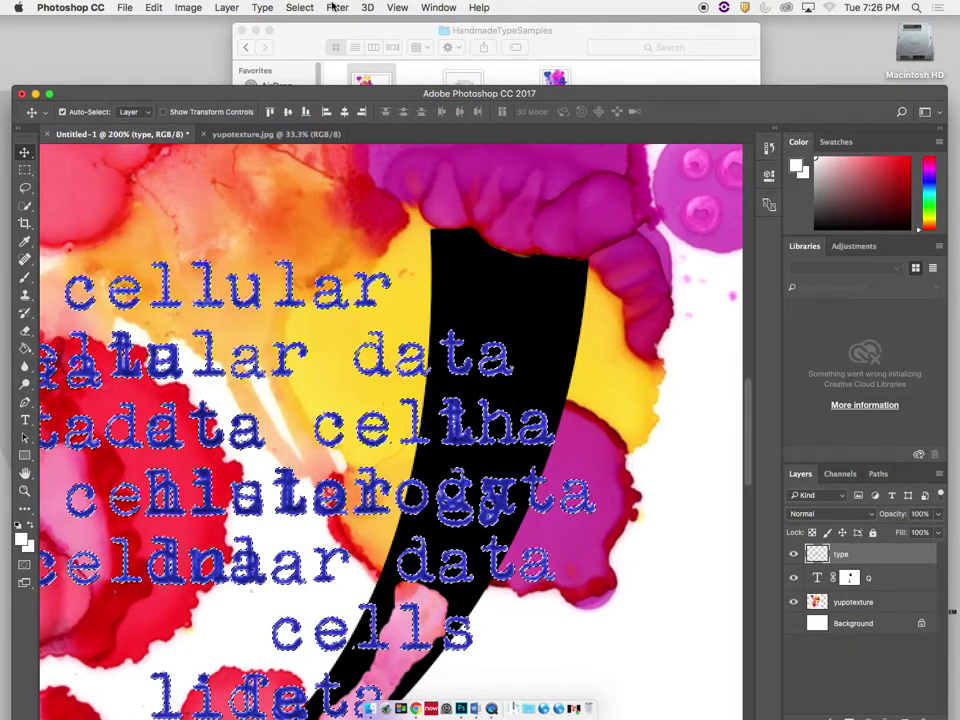
click(299, 7)
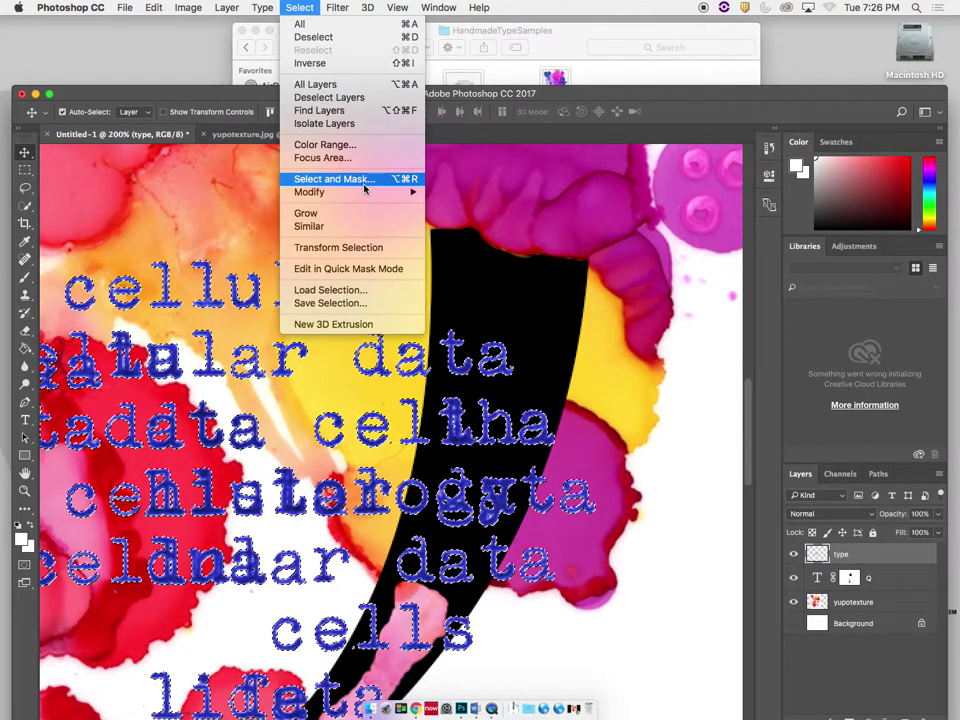
mouse_move(369, 192)
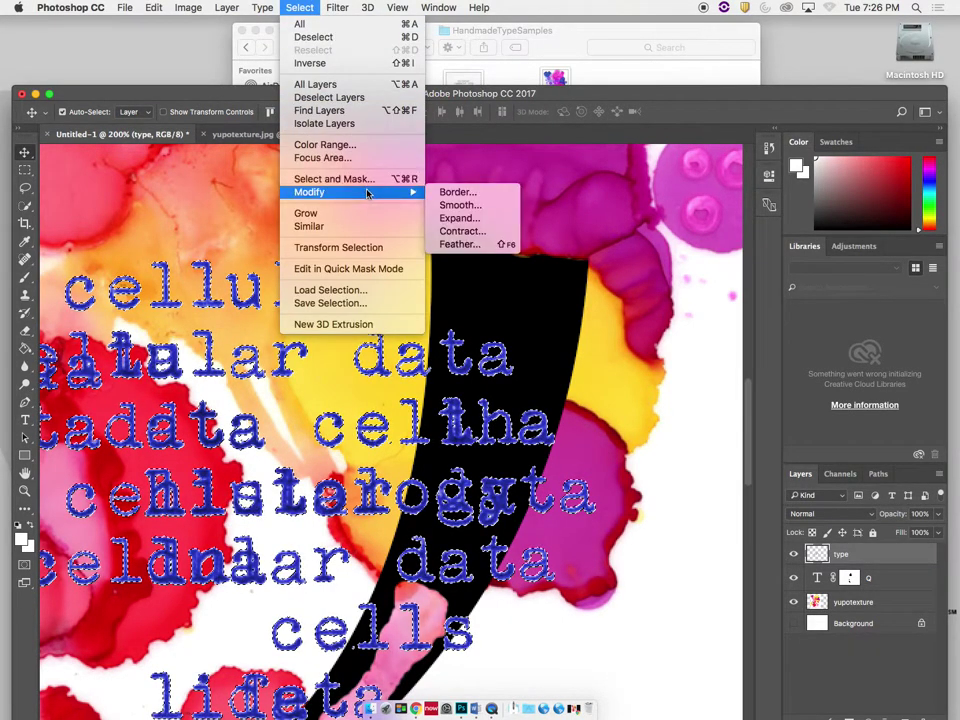
click(475, 219)
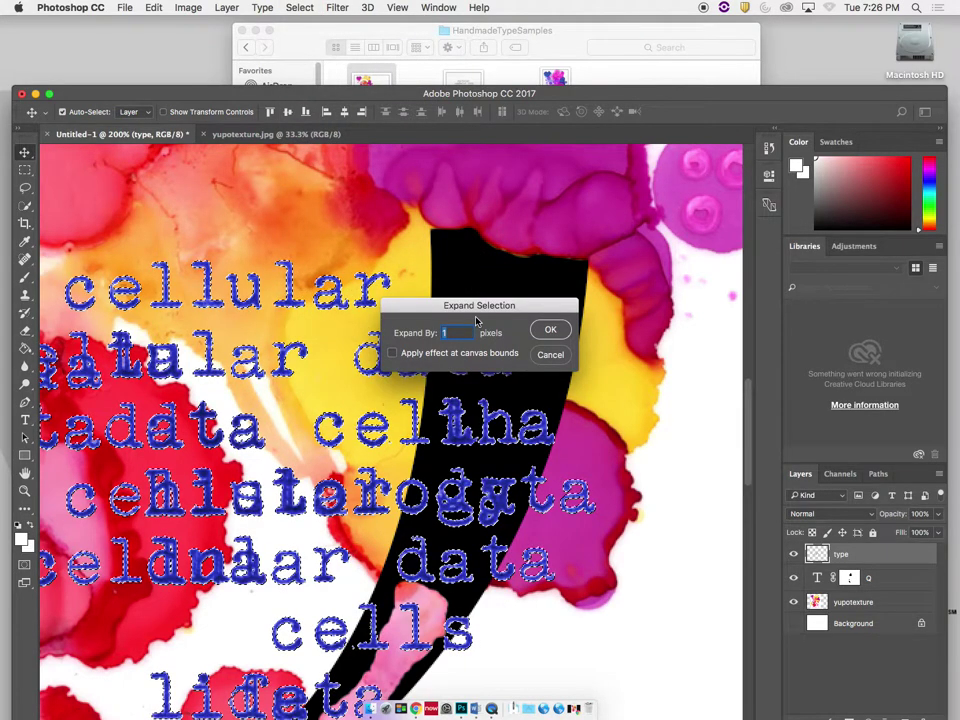
key(Return)
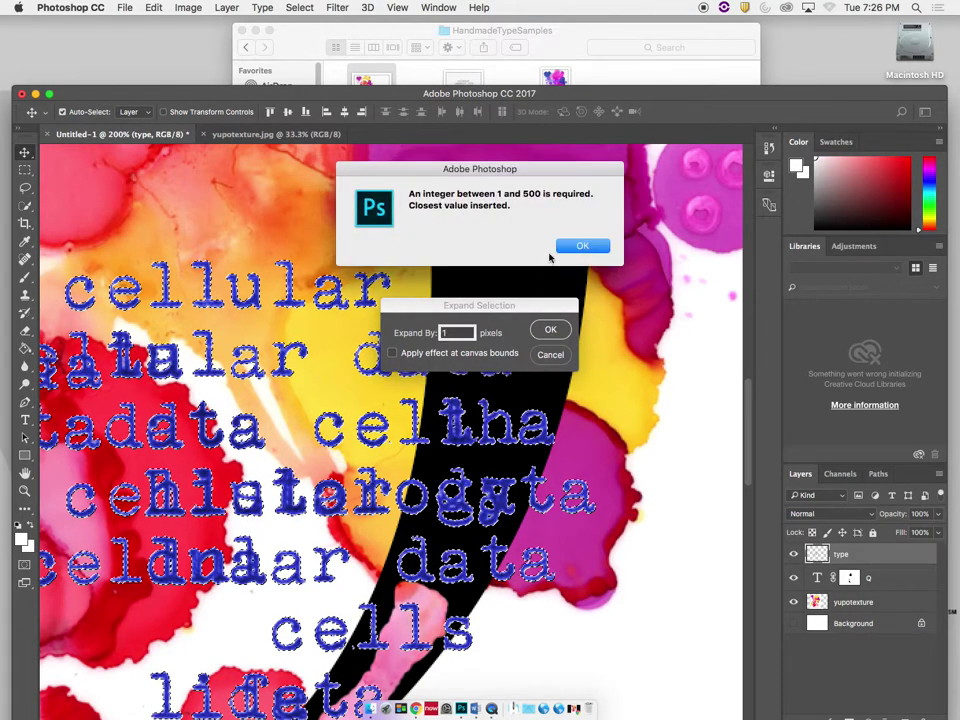
click(590, 246)
click(550, 356)
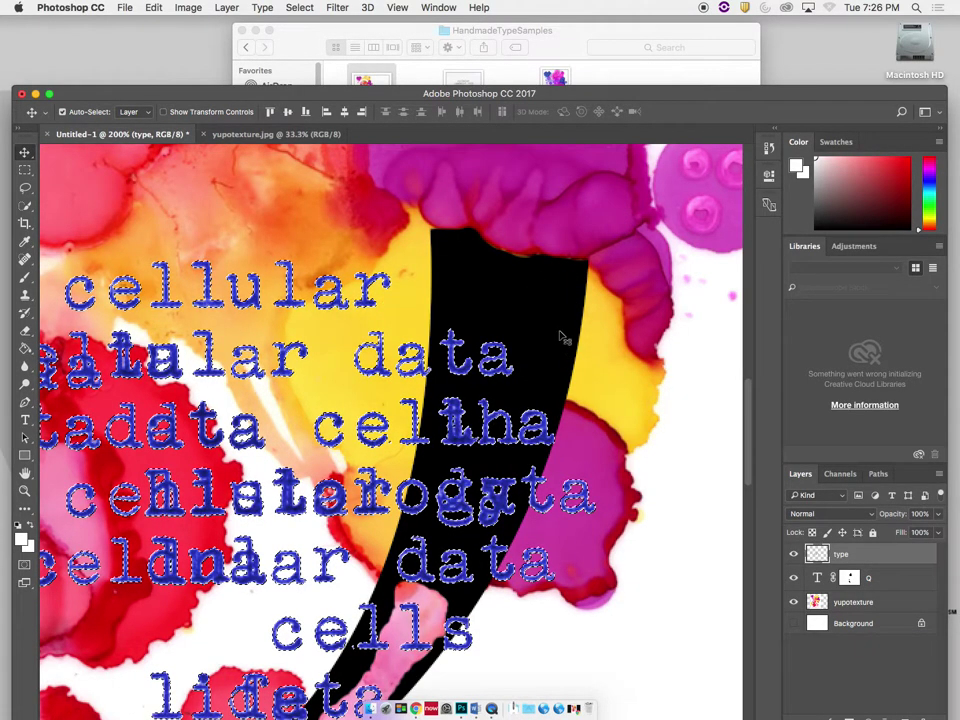
Step: Feather the selection surrounding the typewriter letters on the type layer
click(302, 7)
mouse_move(360, 192)
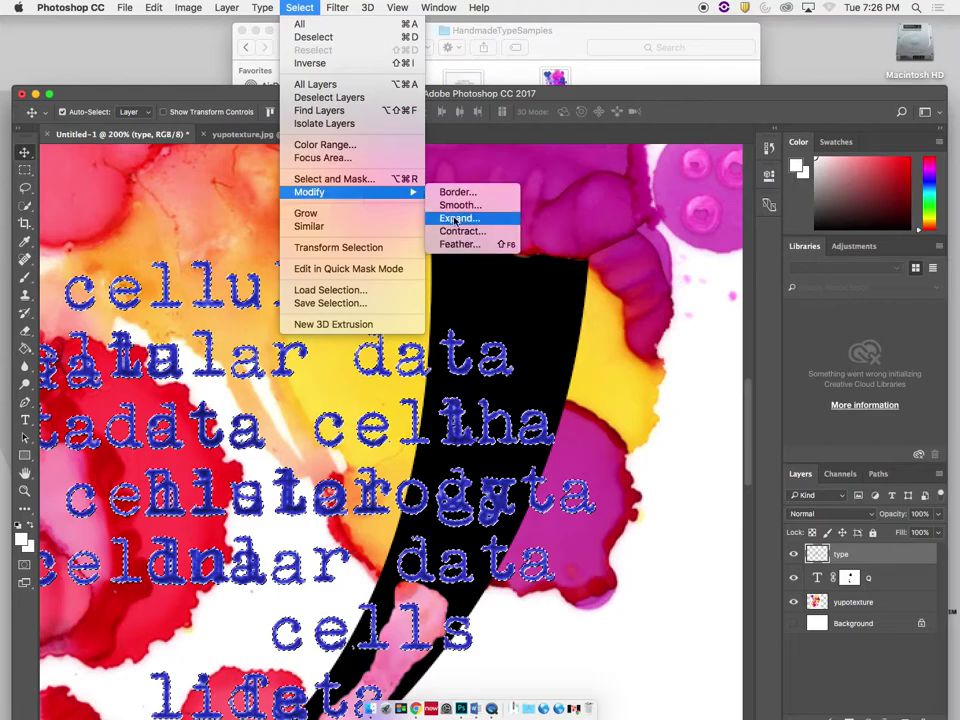
click(464, 245)
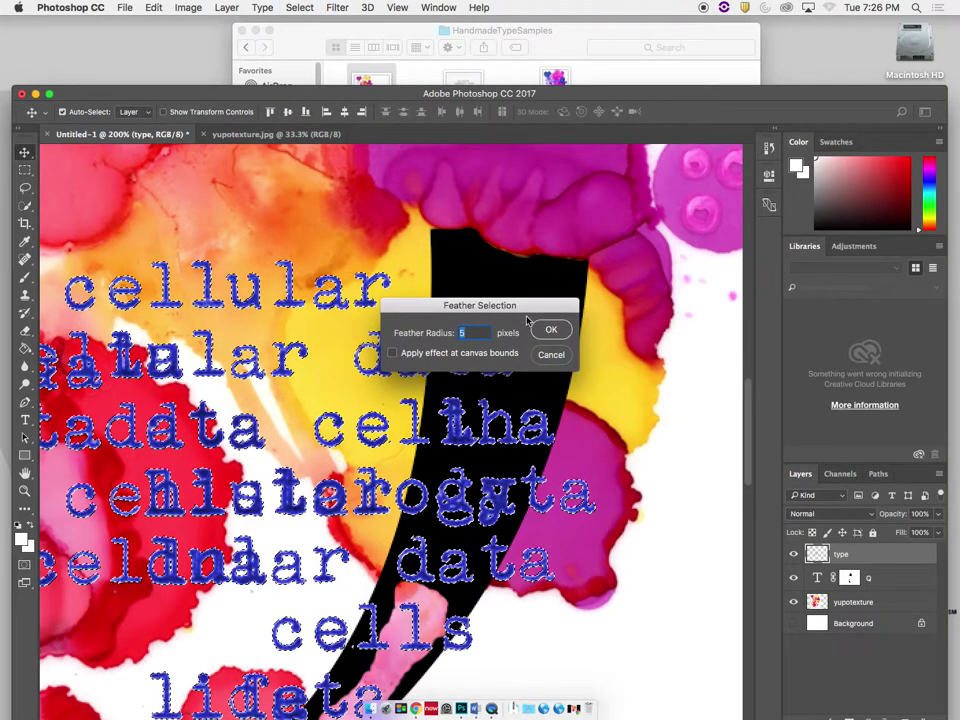
click(551, 330)
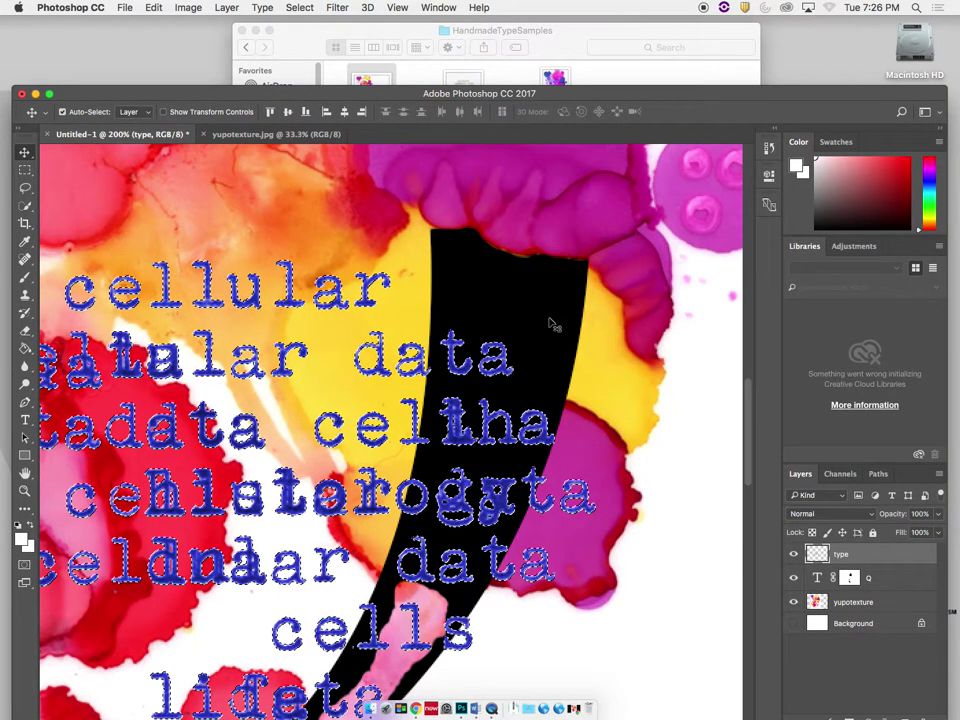
Step: Lower the opacity of the type layer to 80%
key(super+minus)
key(super+minus)
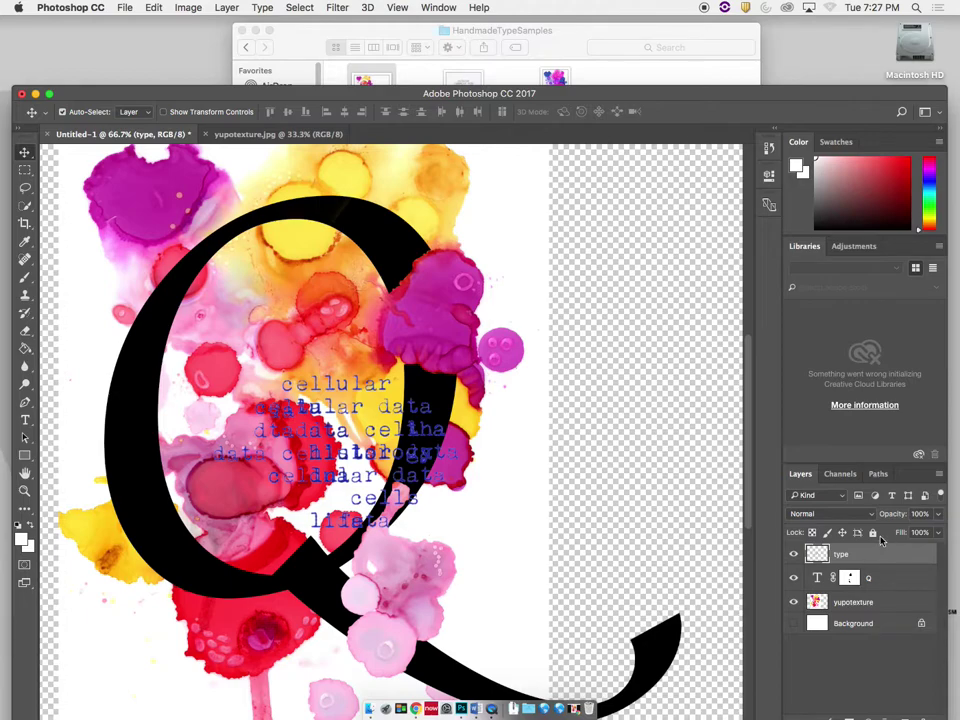
drag(940, 516, 926, 533)
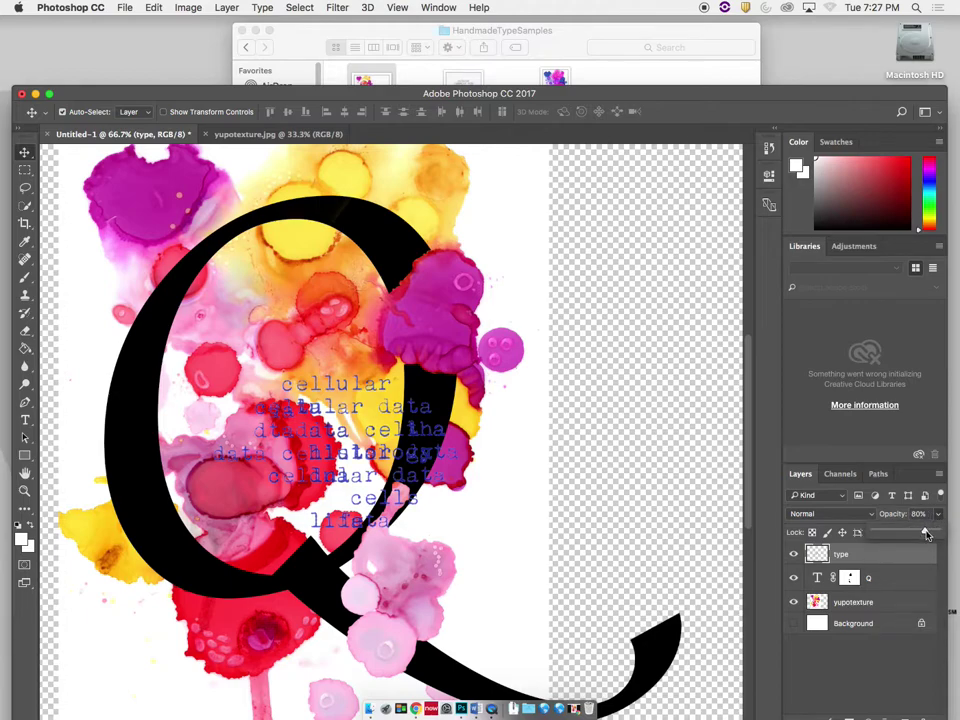
Step: Try the Screen, Linear Dodge (Add), Overlay, Difference and Hue blend modes on the type layer
click(871, 516)
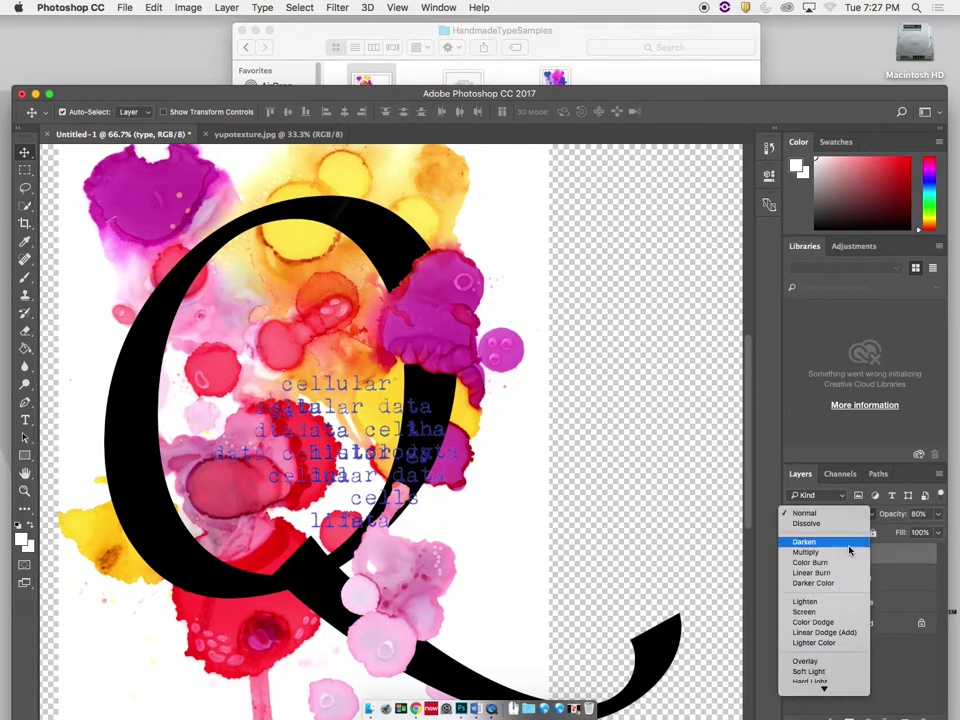
click(840, 612)
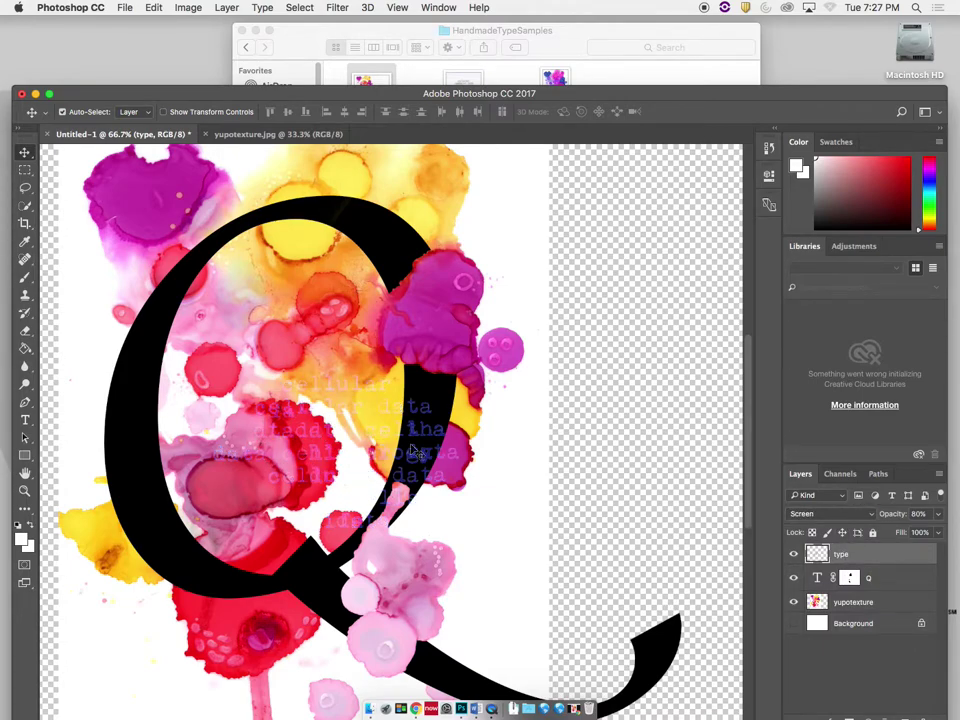
click(793, 511)
click(830, 530)
click(845, 515)
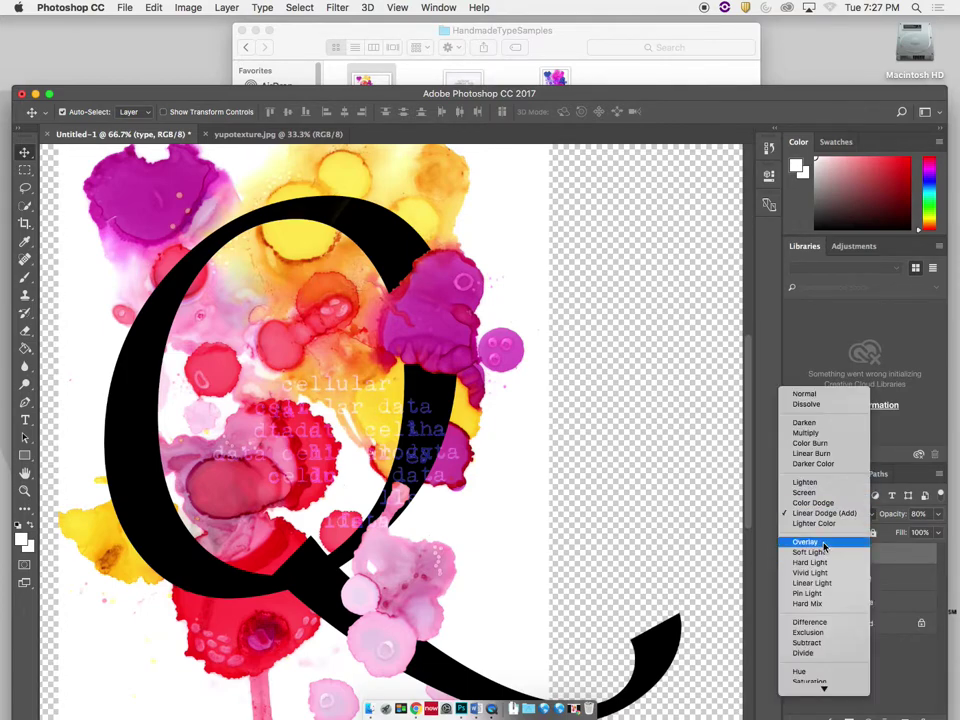
click(805, 541)
click(846, 512)
click(846, 545)
click(846, 513)
click(838, 562)
click(864, 515)
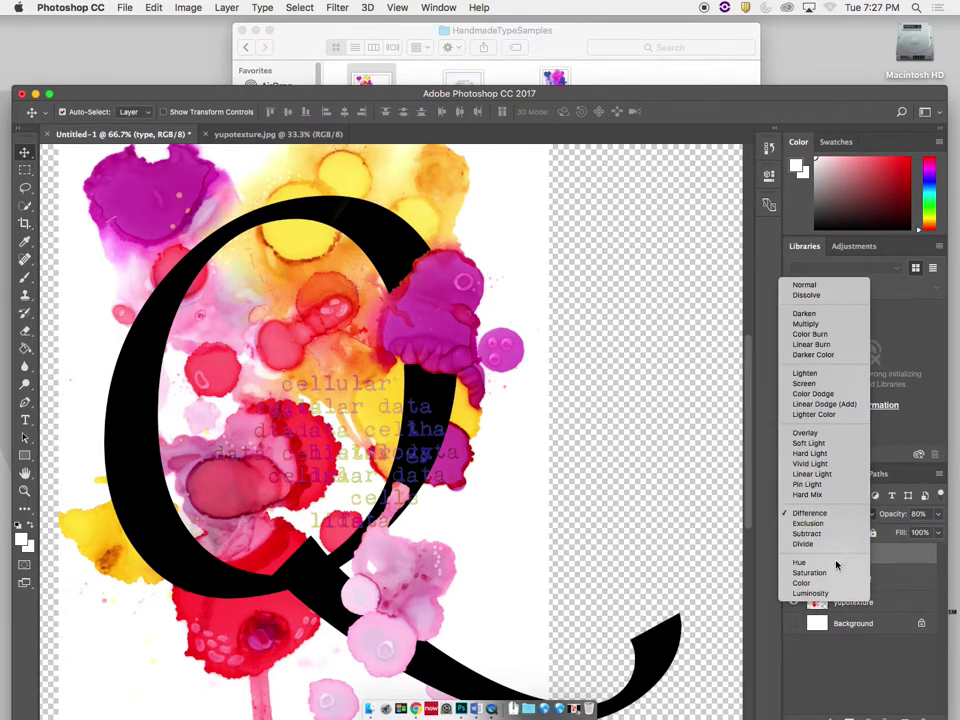
click(836, 543)
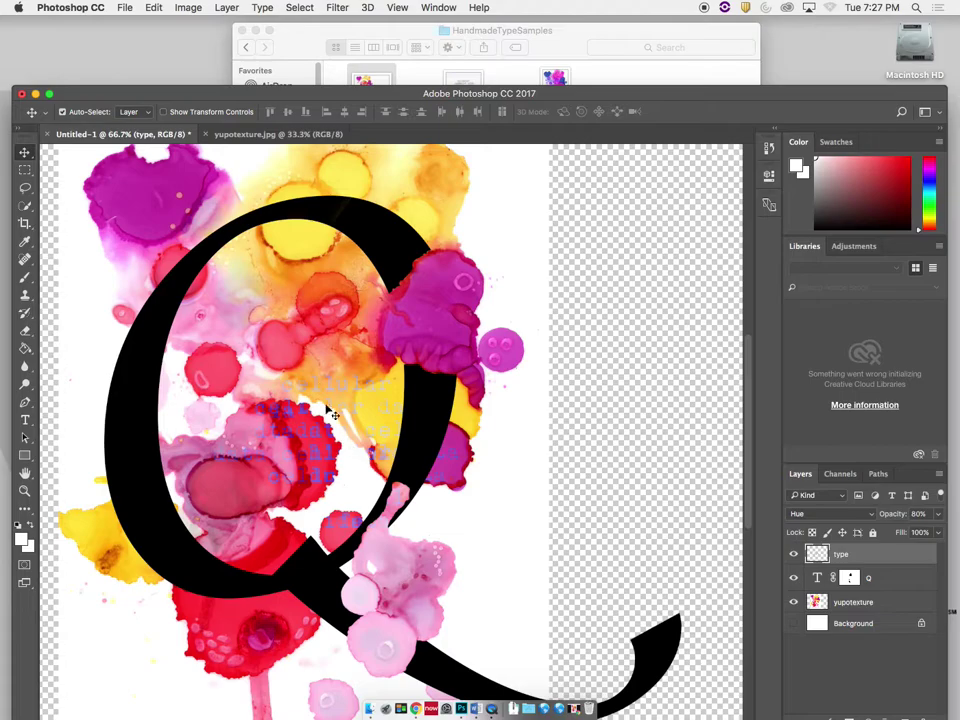
Step: Shift the blue typewriter text slightly to the right over the Q, undoing any accidental move of the Q
drag(318, 403, 270, 300)
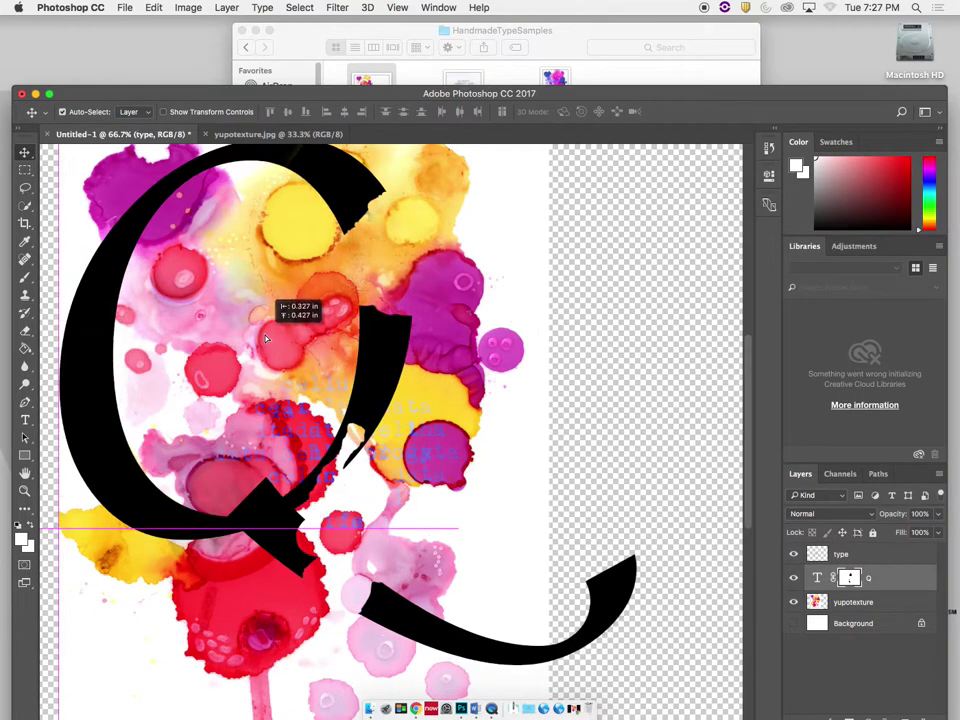
key(super+z)
drag(305, 425, 369, 444)
key(super+z)
key(super+z)
key(super+z)
Step: Try the Saturation and Luminosity blend modes on the type layer, and set its blending back to Normal
click(840, 554)
click(872, 514)
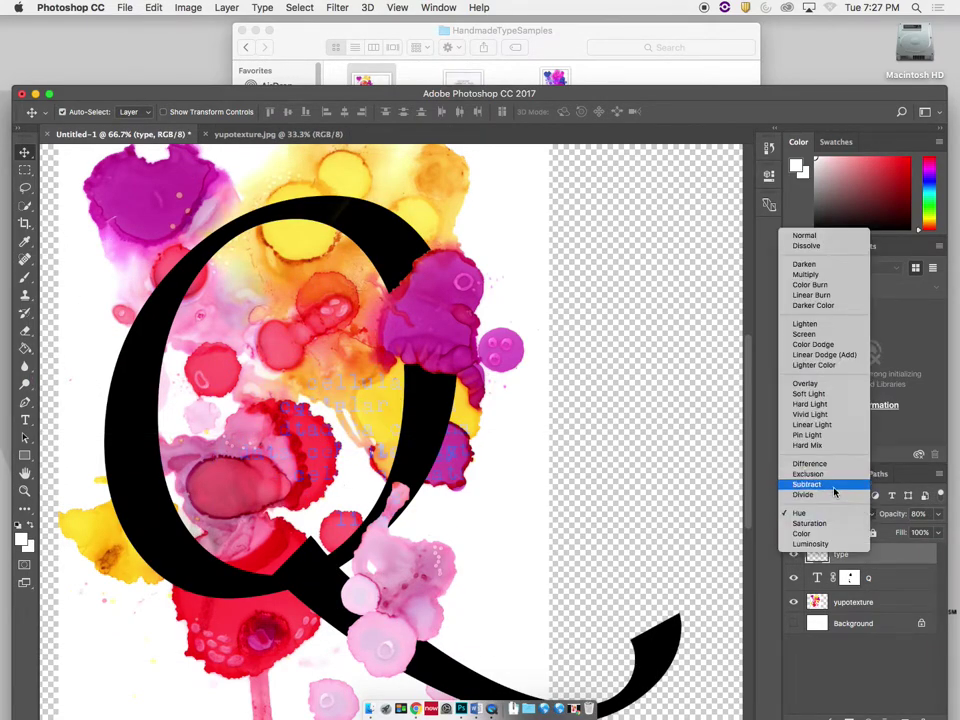
click(815, 523)
click(830, 514)
click(835, 534)
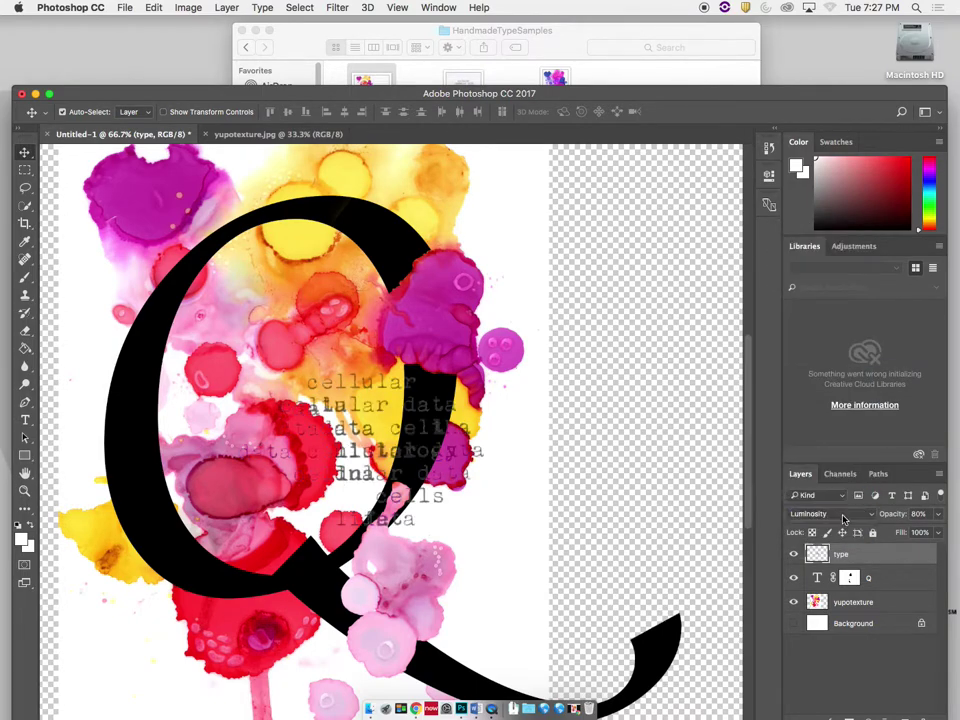
click(843, 515)
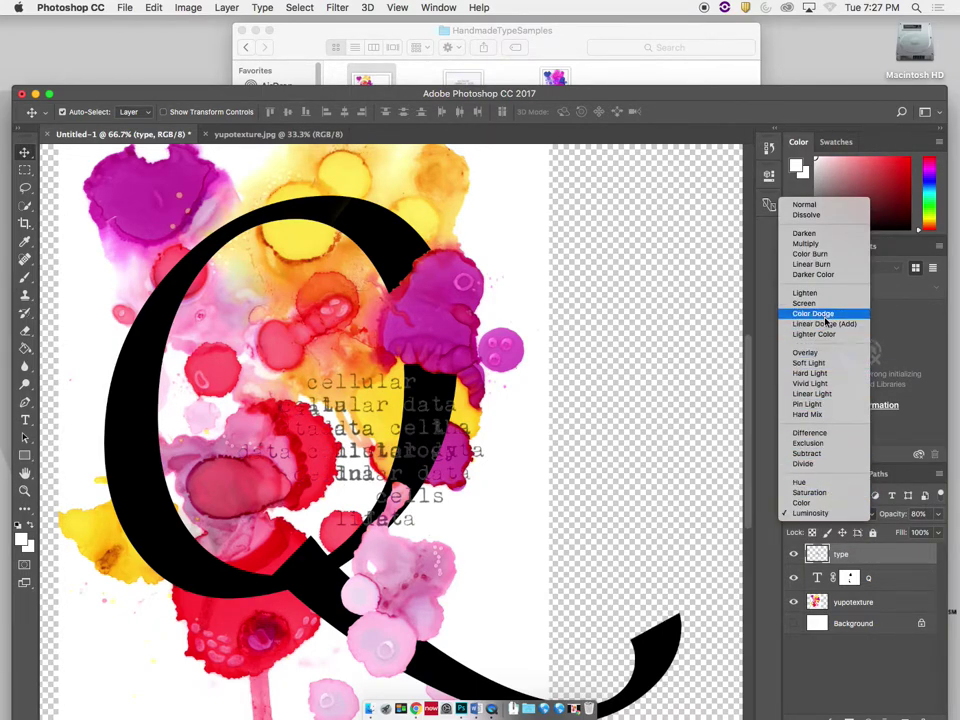
click(836, 206)
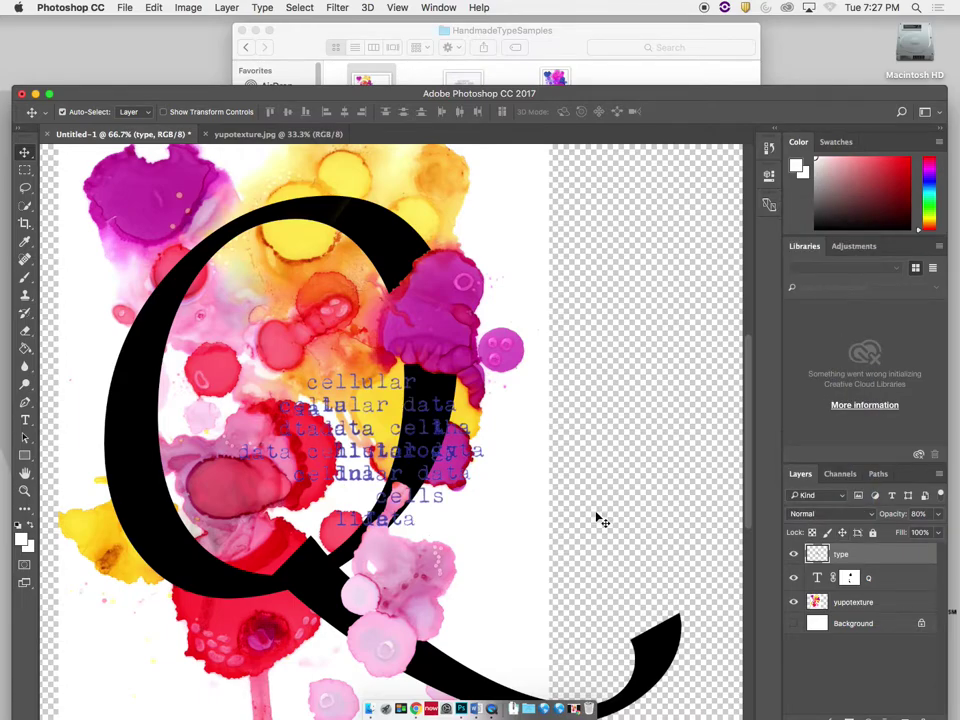
Step: Move the type, Q and yupotexture layers together toward the left of the canvas and show the white Background layer
key(super+minus)
key(super+minus)
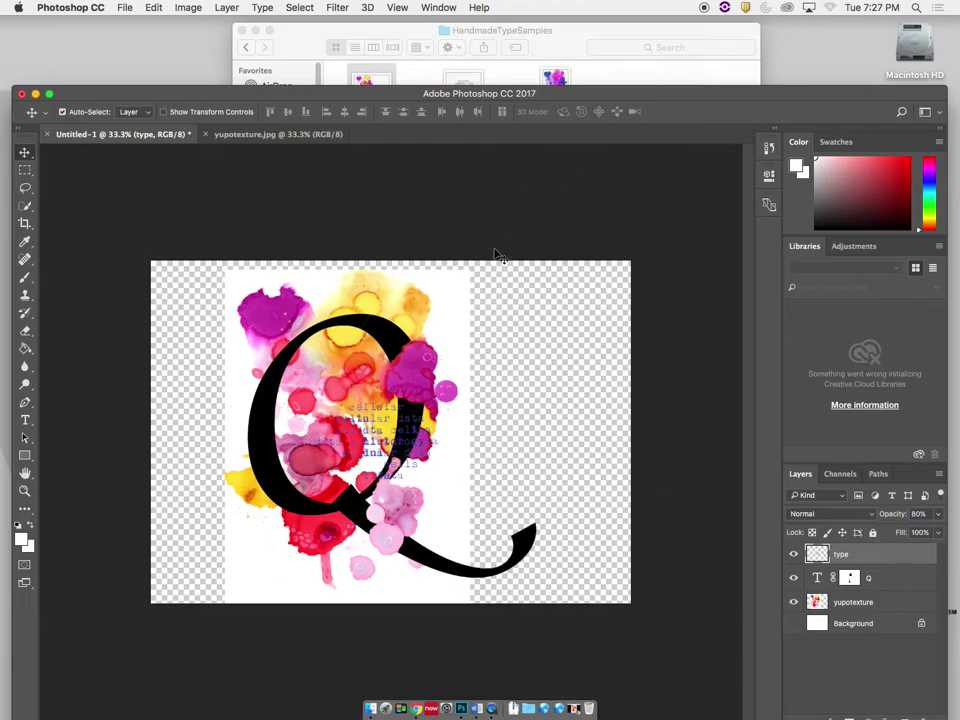
shift+click(868, 604)
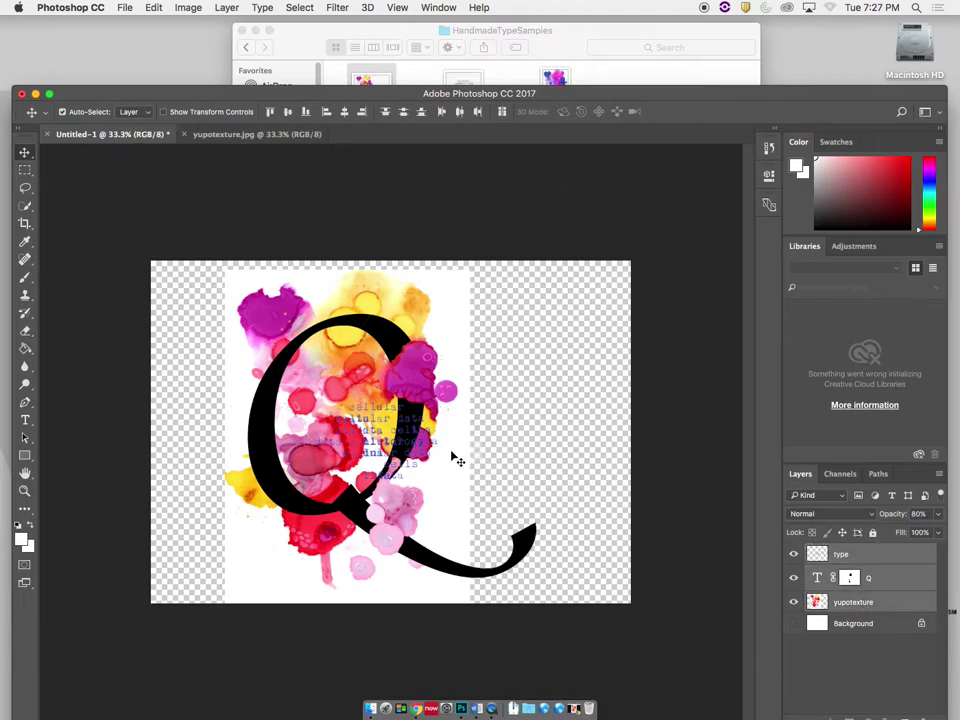
drag(400, 467, 353, 459)
click(793, 624)
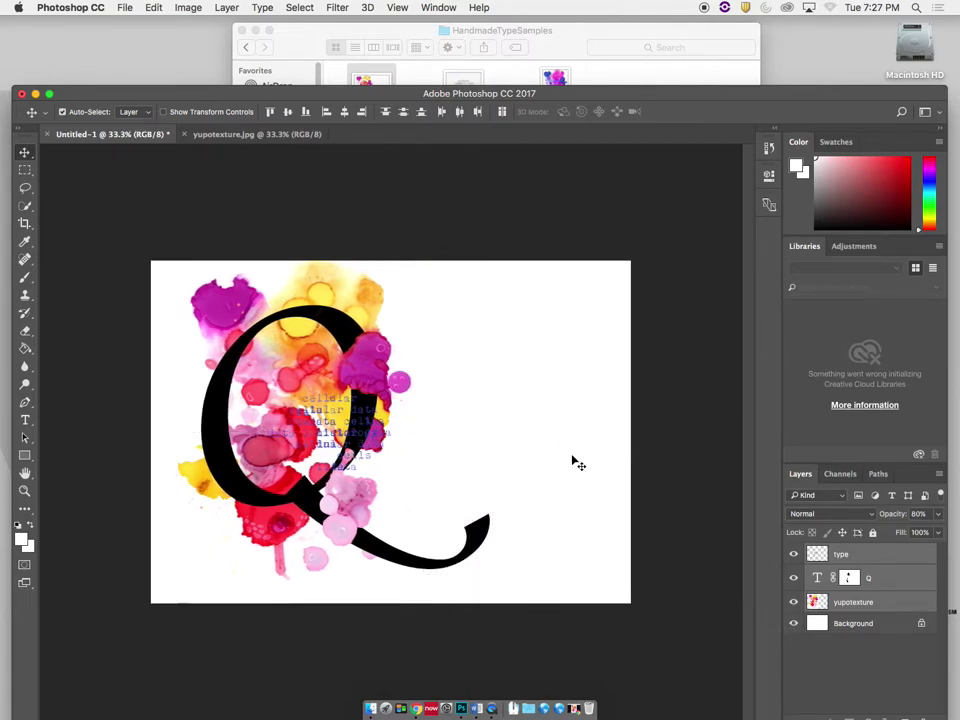
Step: Add a new layer above the Q and create a text box with "uestion" in the empty area beside the Q
click(917, 560)
drag(655, 93, 655, 39)
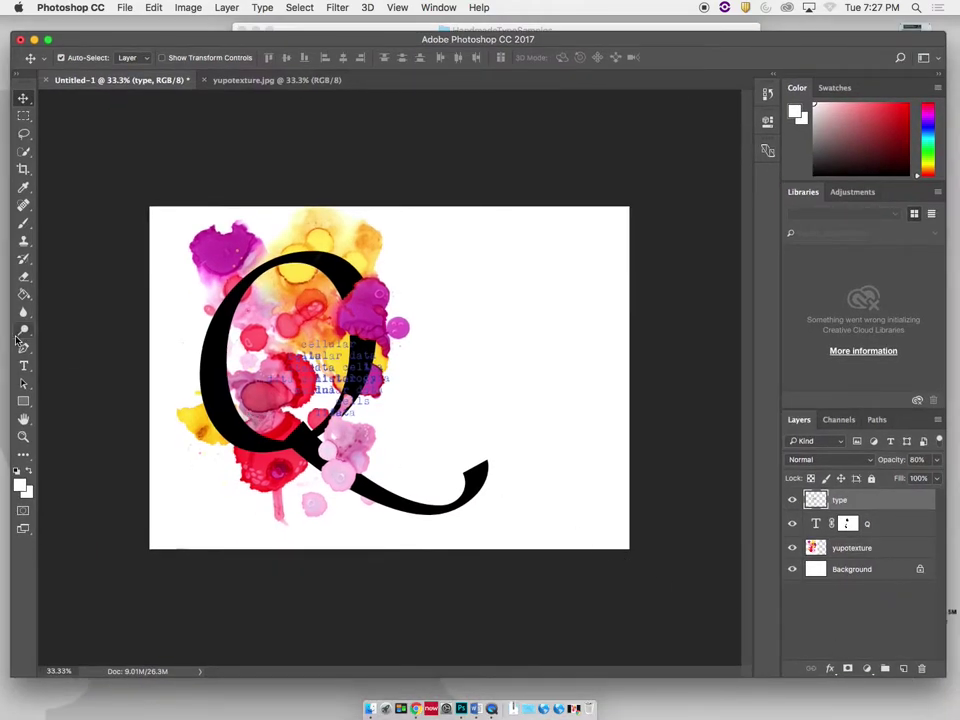
click(25, 366)
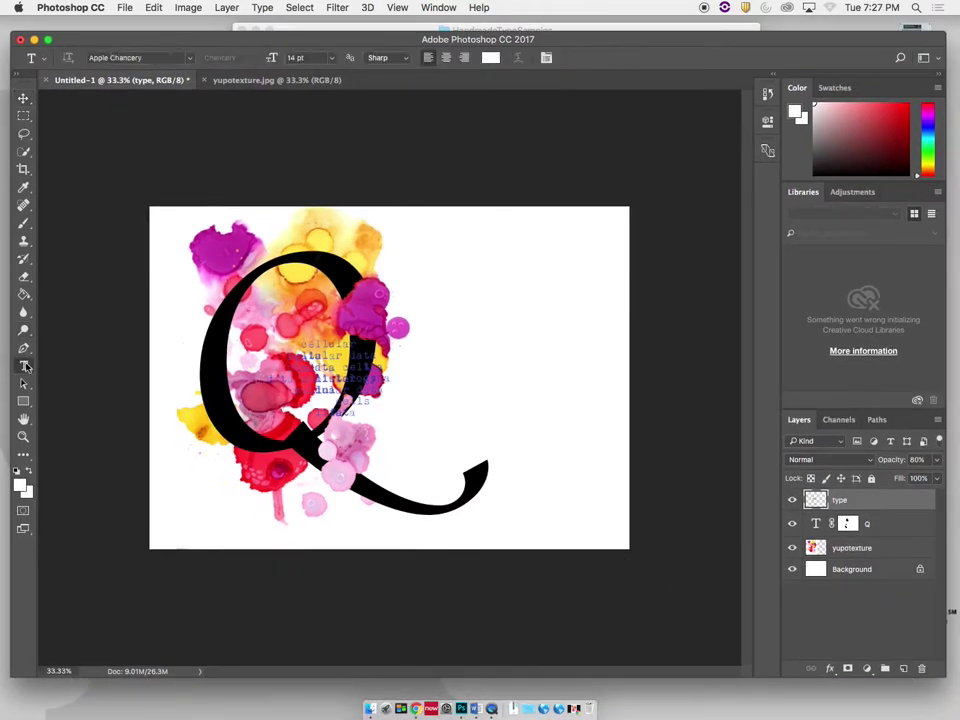
click(406, 347)
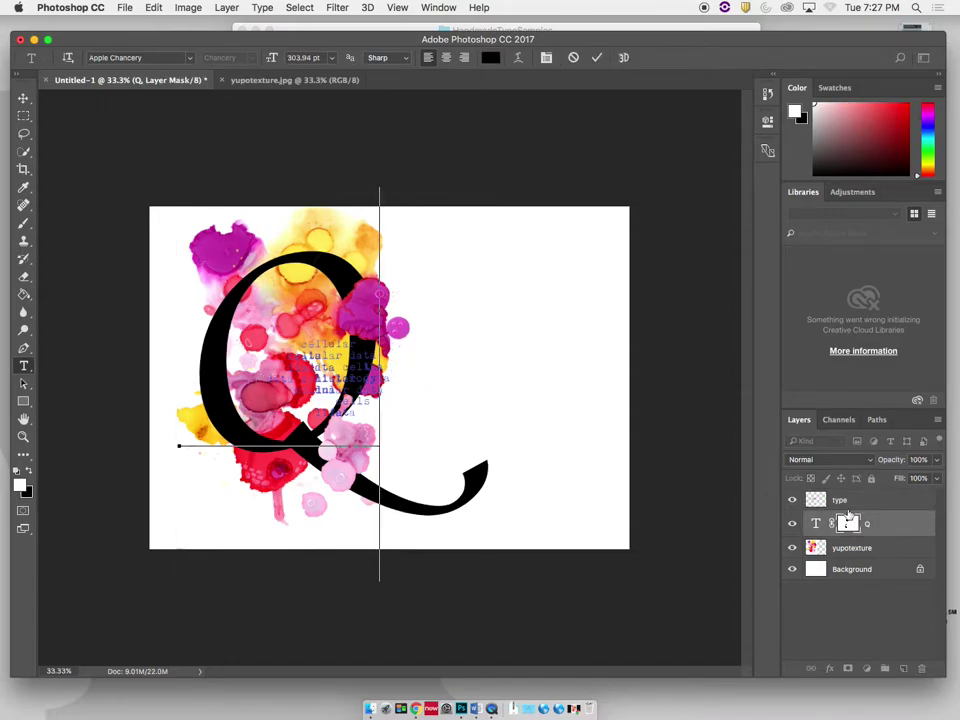
click(883, 514)
click(904, 669)
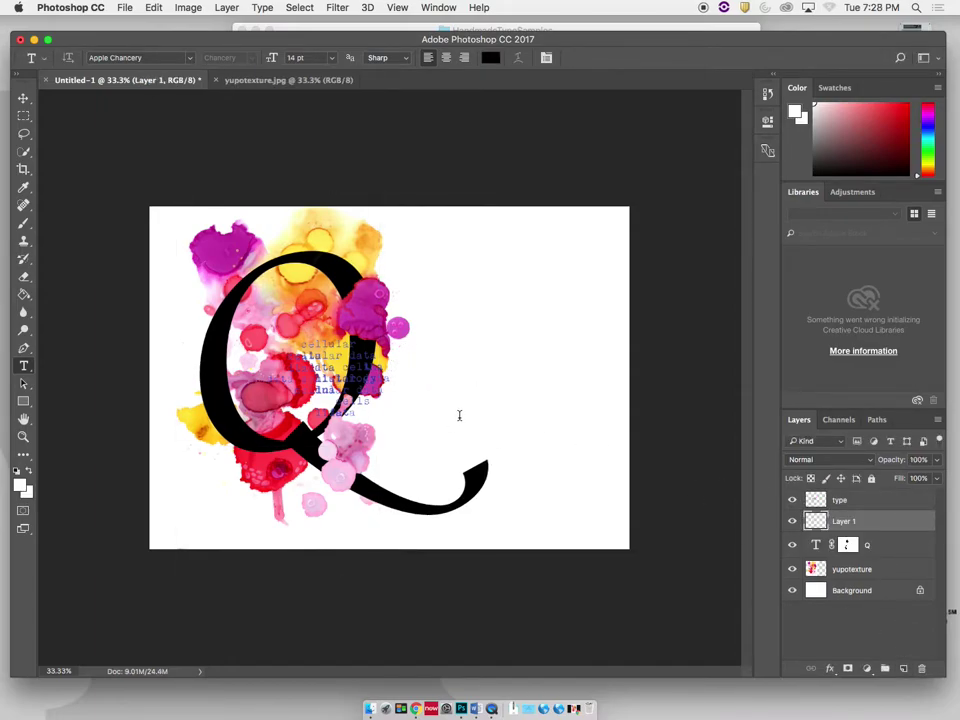
drag(502, 279, 745, 390)
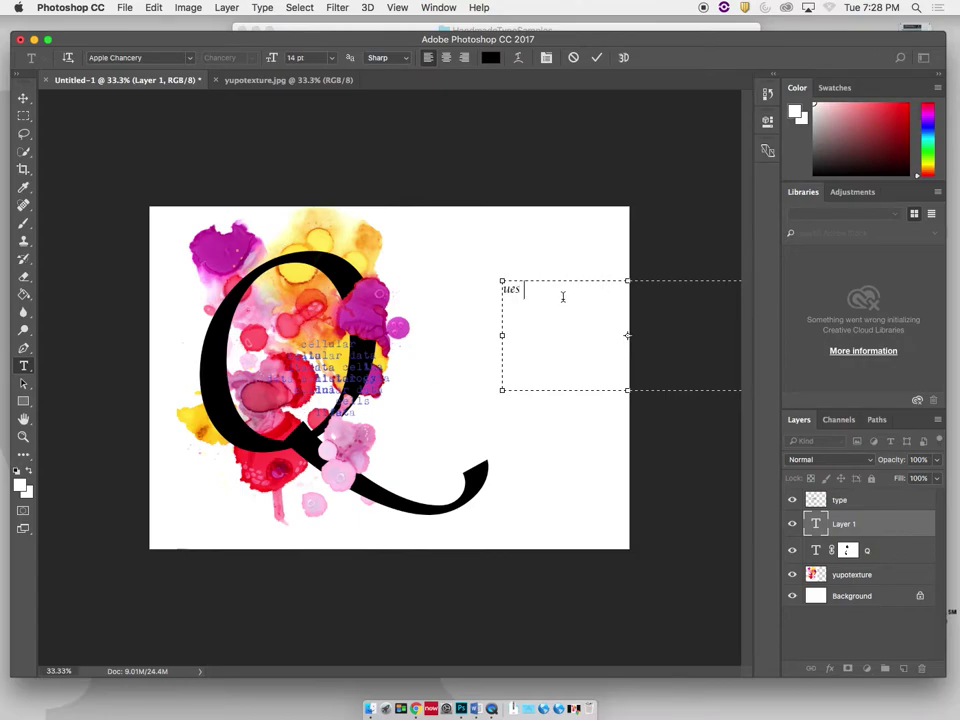
Step: Change the font of the "uestion" text to Arial Rounded MT Bold
drag(556, 294, 465, 293)
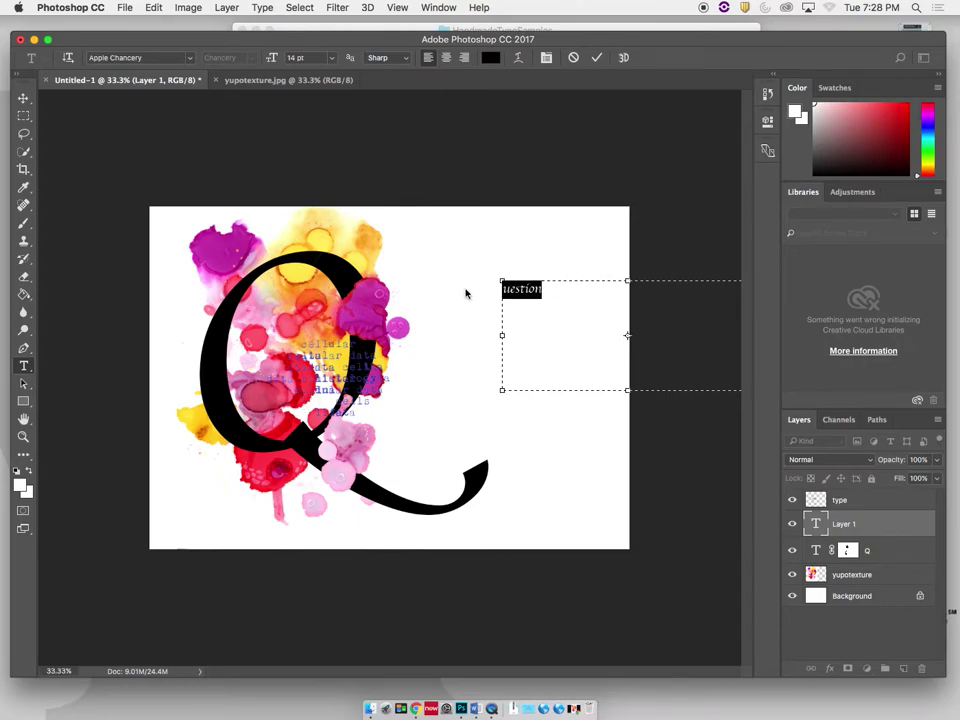
click(191, 58)
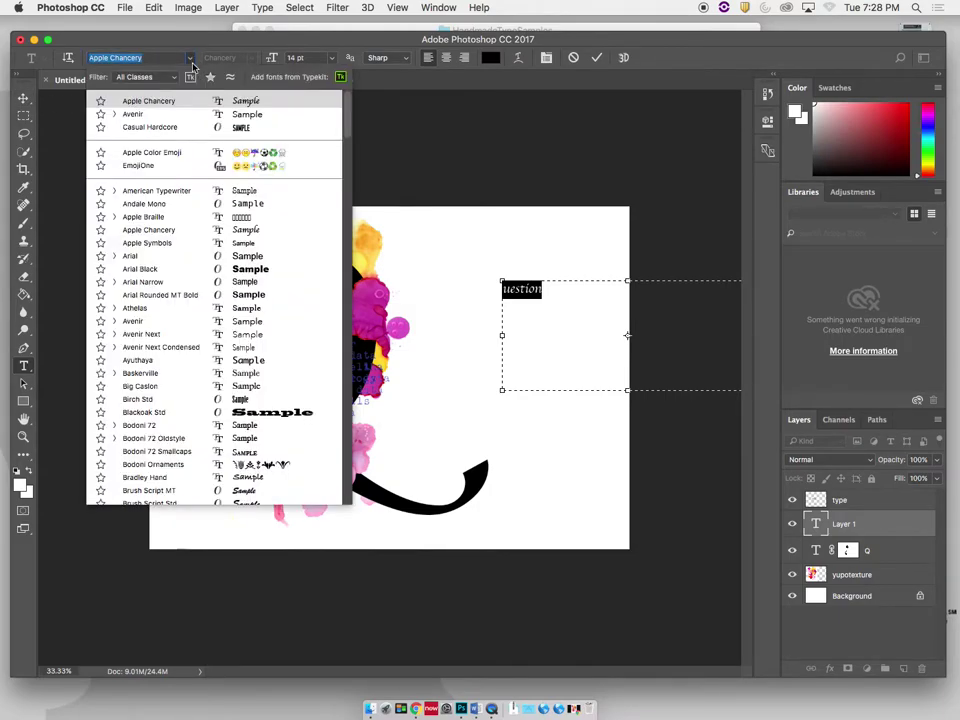
click(206, 299)
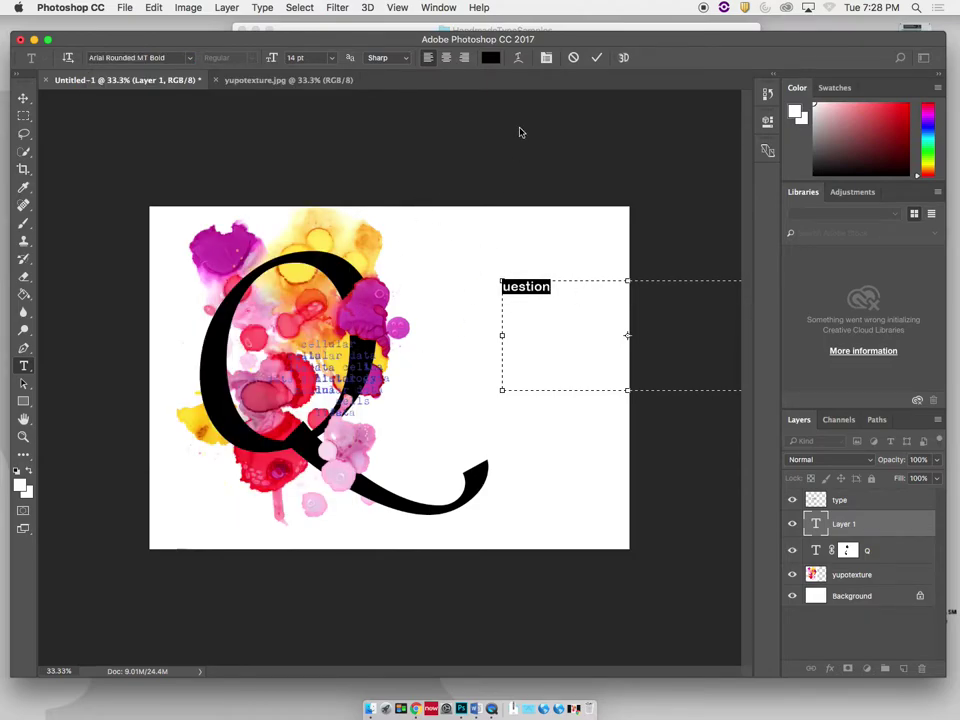
Step: Set the "uestion" text size to 60 pt and position the word directly beside the Q above its tail
click(331, 57)
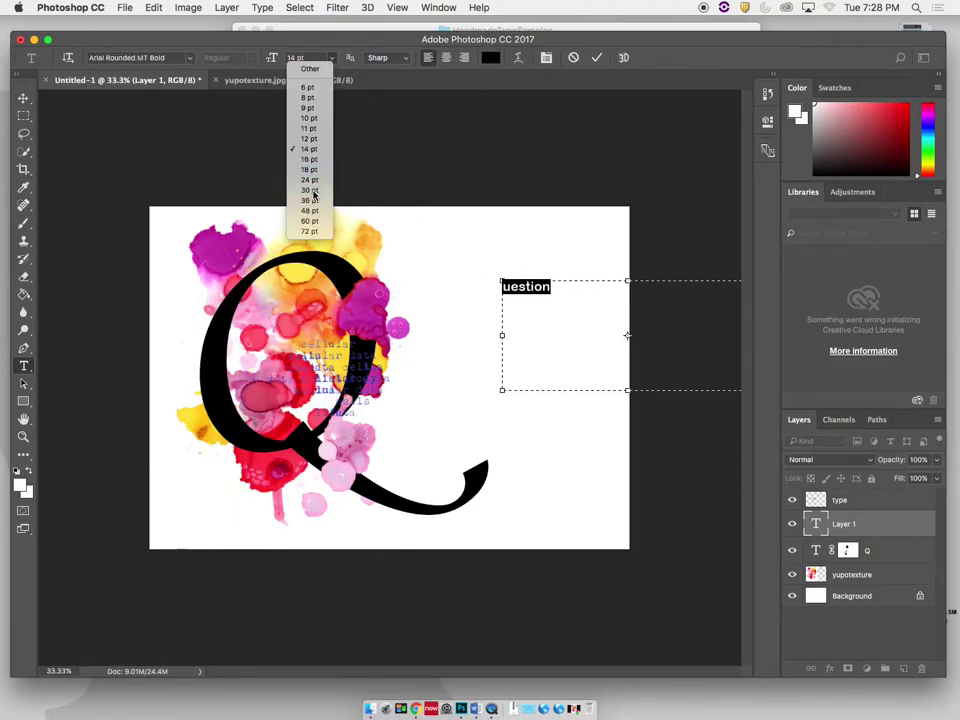
click(315, 193)
click(331, 57)
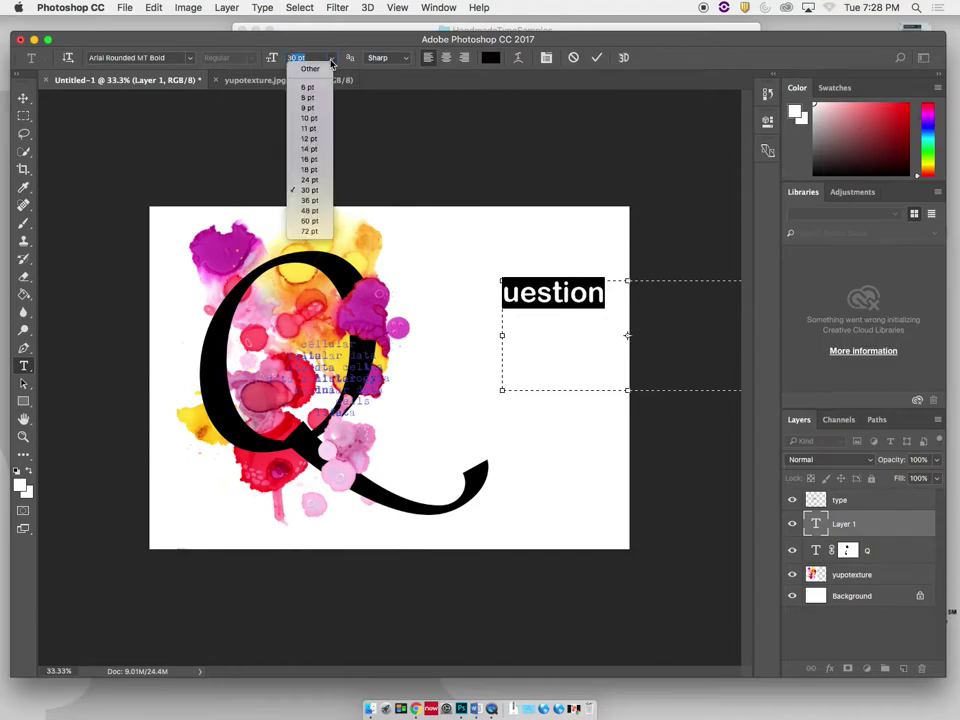
click(315, 233)
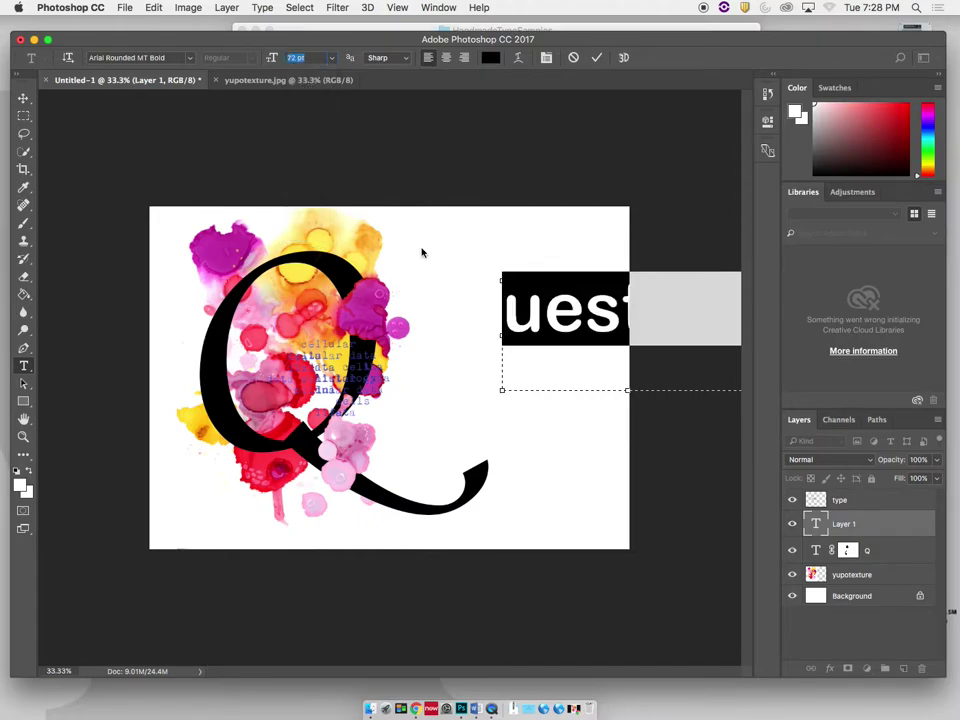
click(331, 57)
click(315, 217)
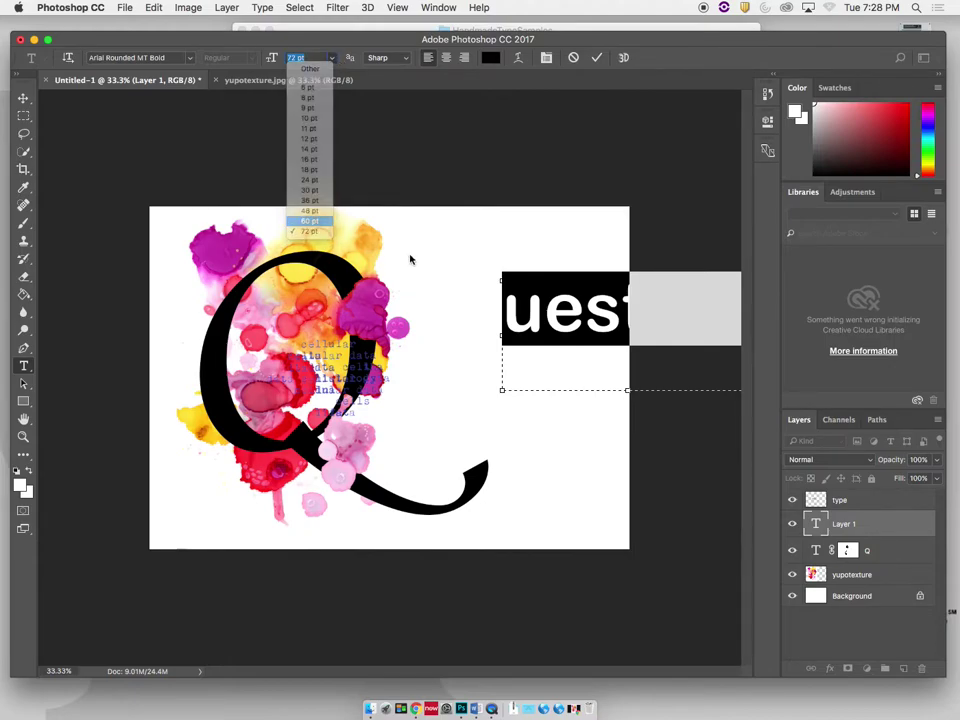
click(23, 98)
drag(595, 318, 460, 410)
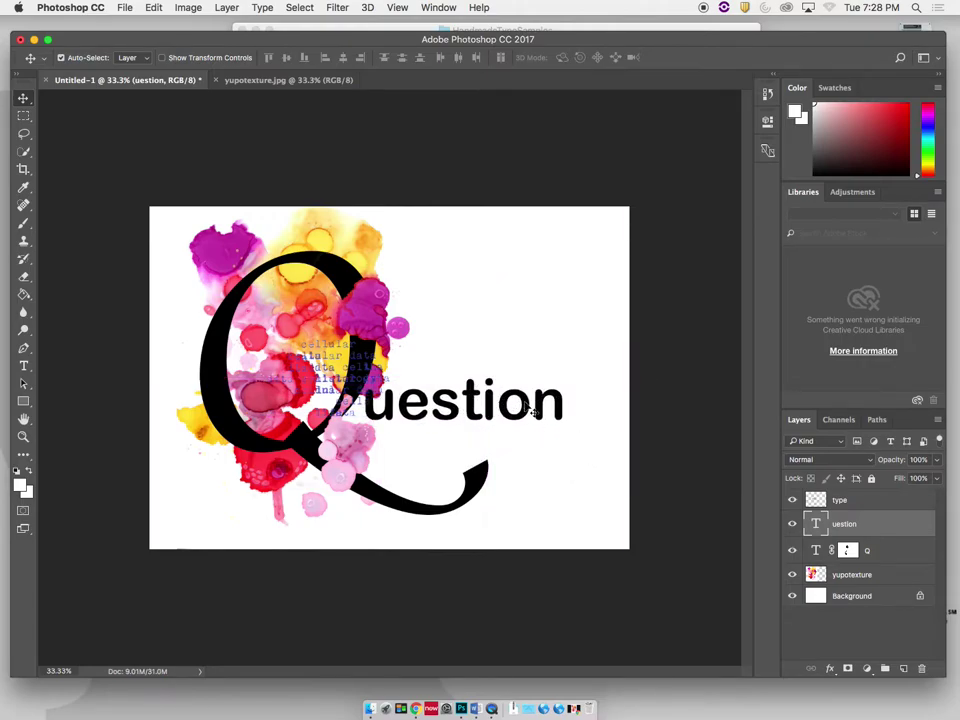
Step: Preview the sample Ocular.psd from the HandmadeTypeSamples folder in Finder and return to the Photoshop document
click(474, 28)
key(space)
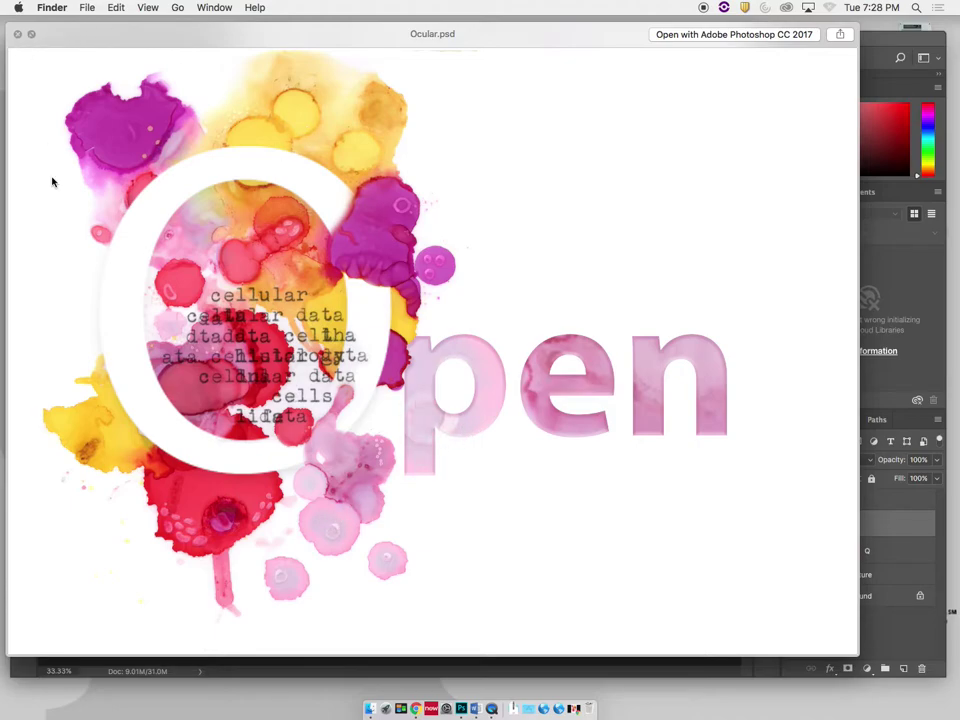
click(16, 35)
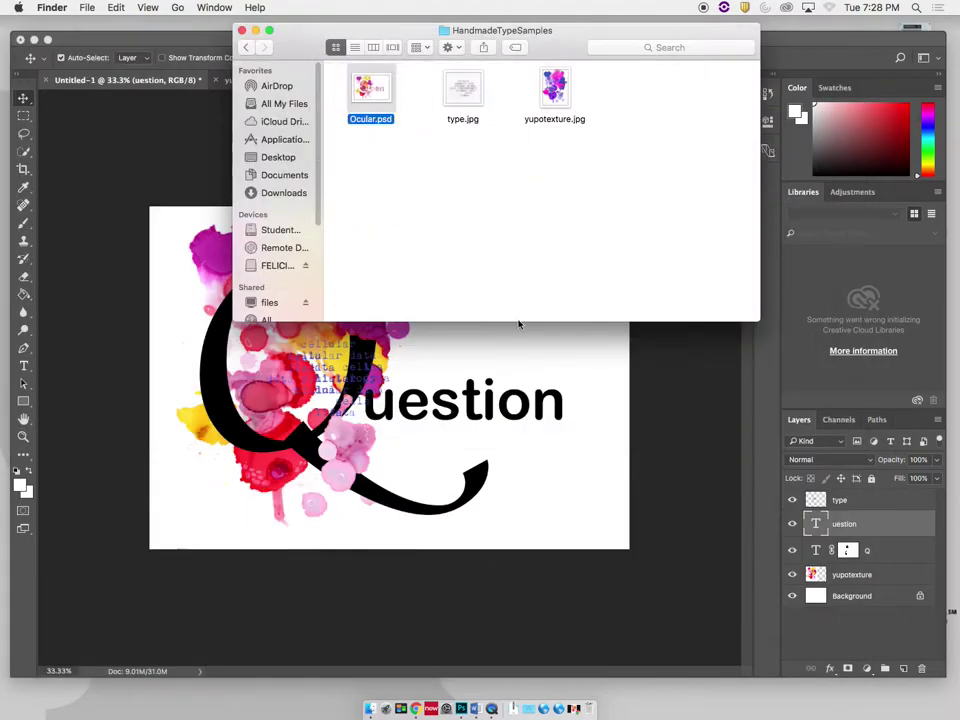
click(548, 347)
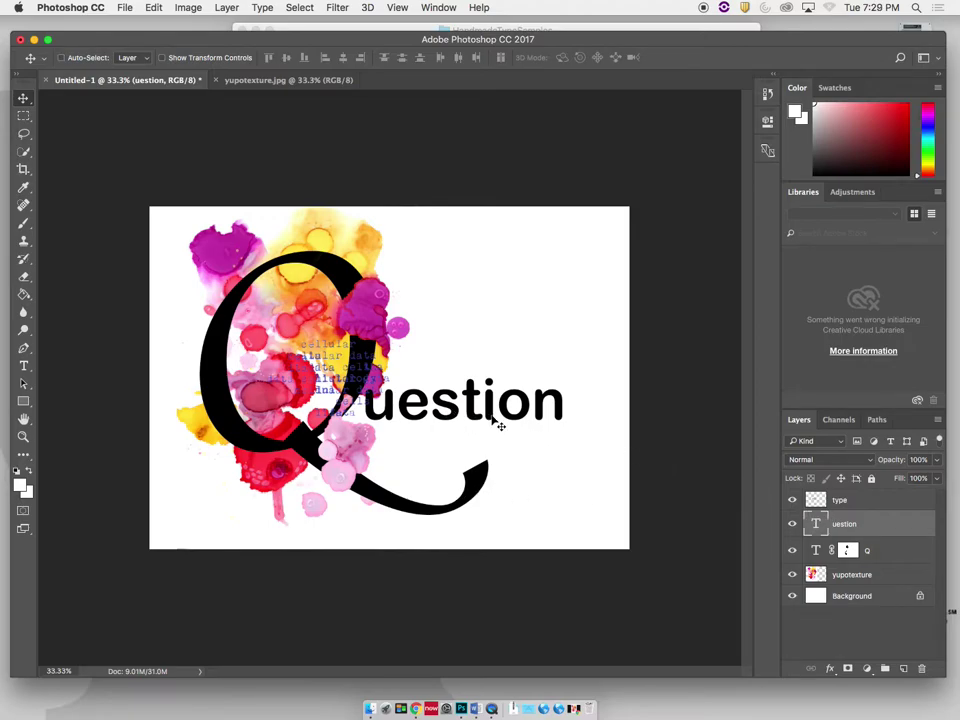
Step: Lasso the pink ink blot over the Q's tail on the yupotexture layer, copy it, and select the type layer
key(super+plus)
scroll(450, 456, down, 5)
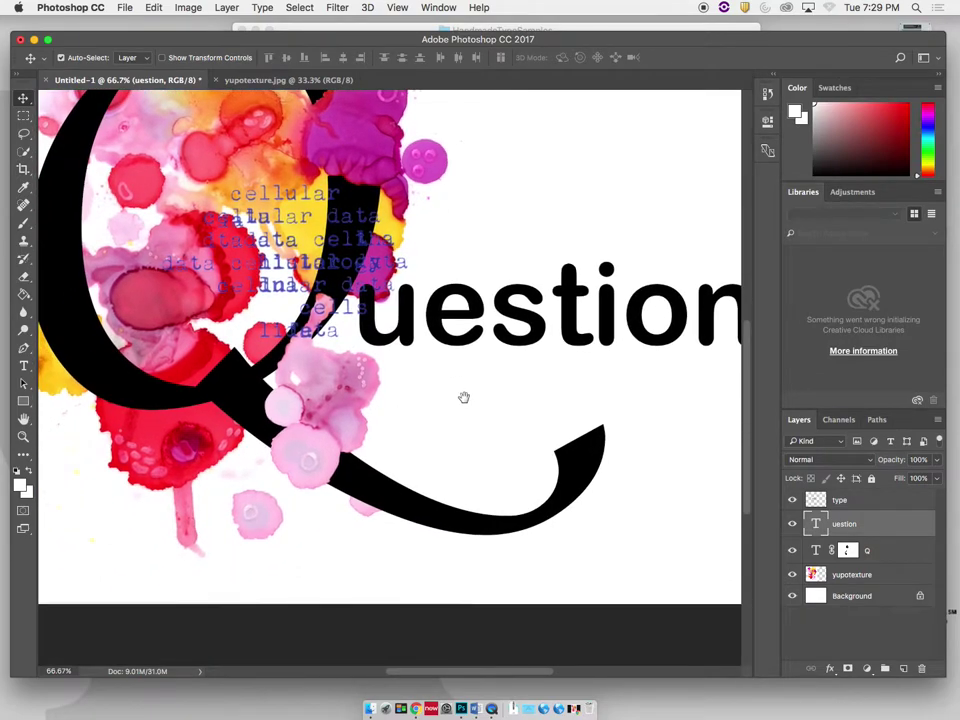
click(851, 574)
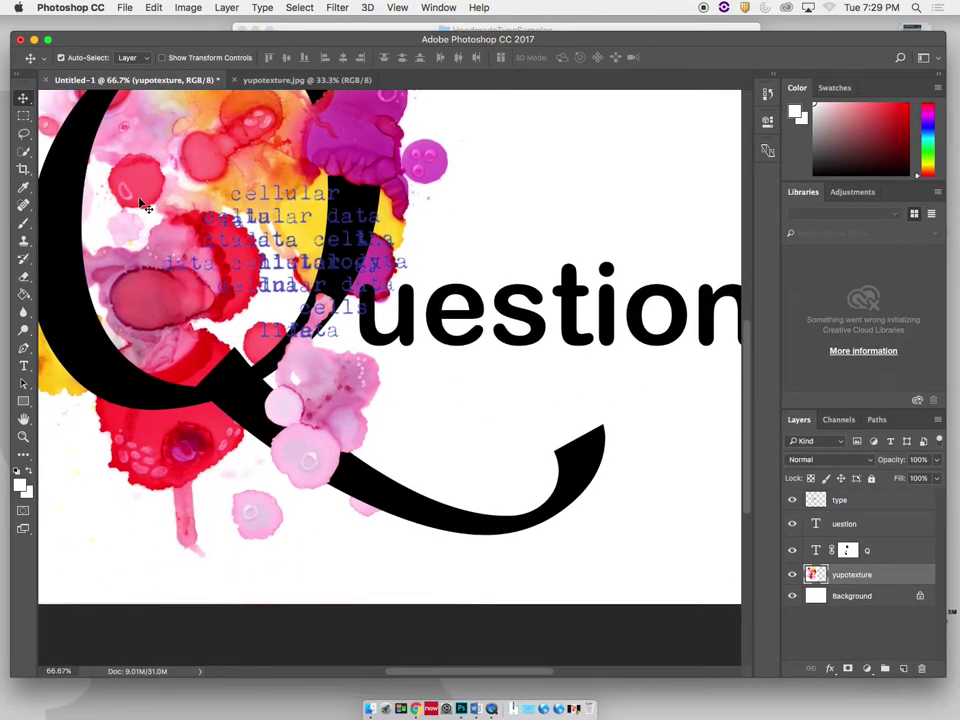
key(l)
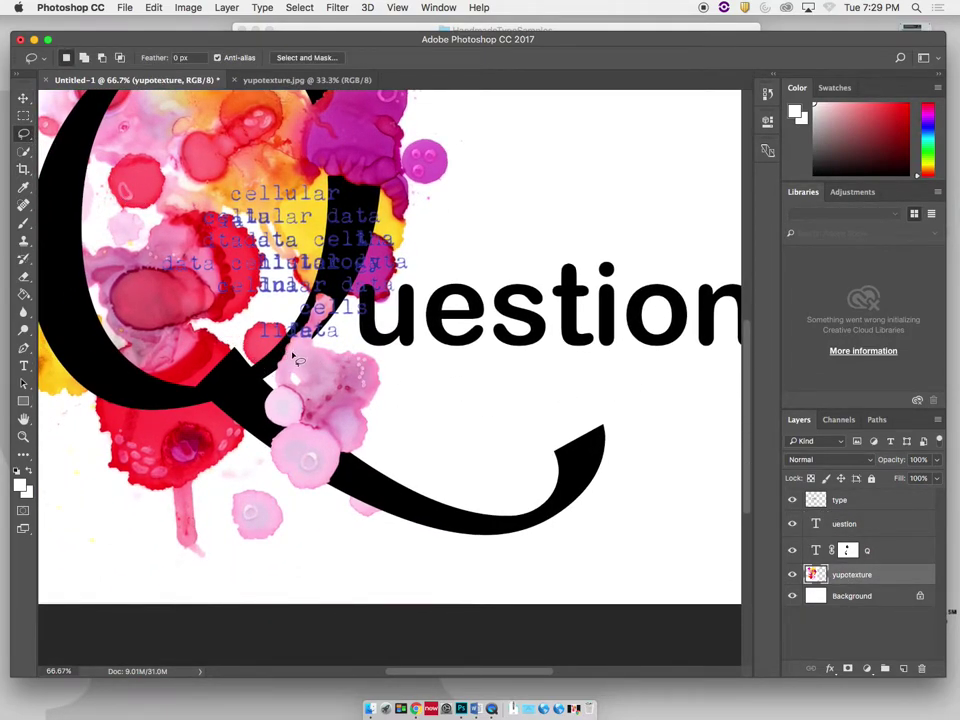
mouse_move(290, 375)
mouse_down()
mouse_move(271, 462)
mouse_move(281, 485)
mouse_move(328, 493)
mouse_move(381, 437)
mouse_move(388, 390)
mouse_move(366, 352)
mouse_up()
key(super+c)
click(870, 505)
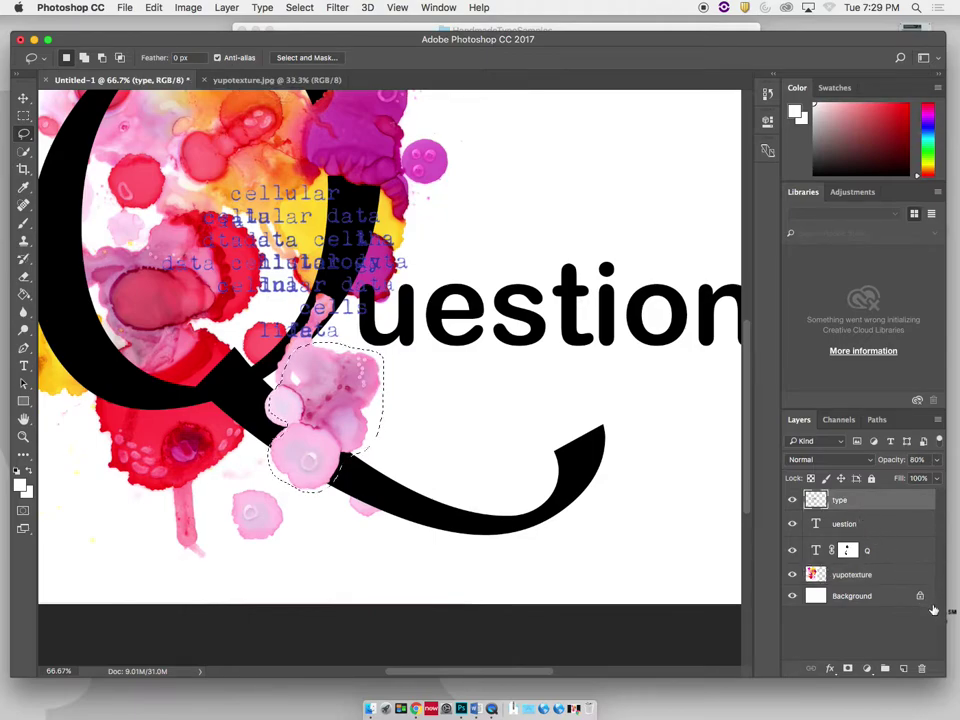
Step: Paste the copied pink ink blot as a new layer and move it over the start of the word "uestion"
key(super+v)
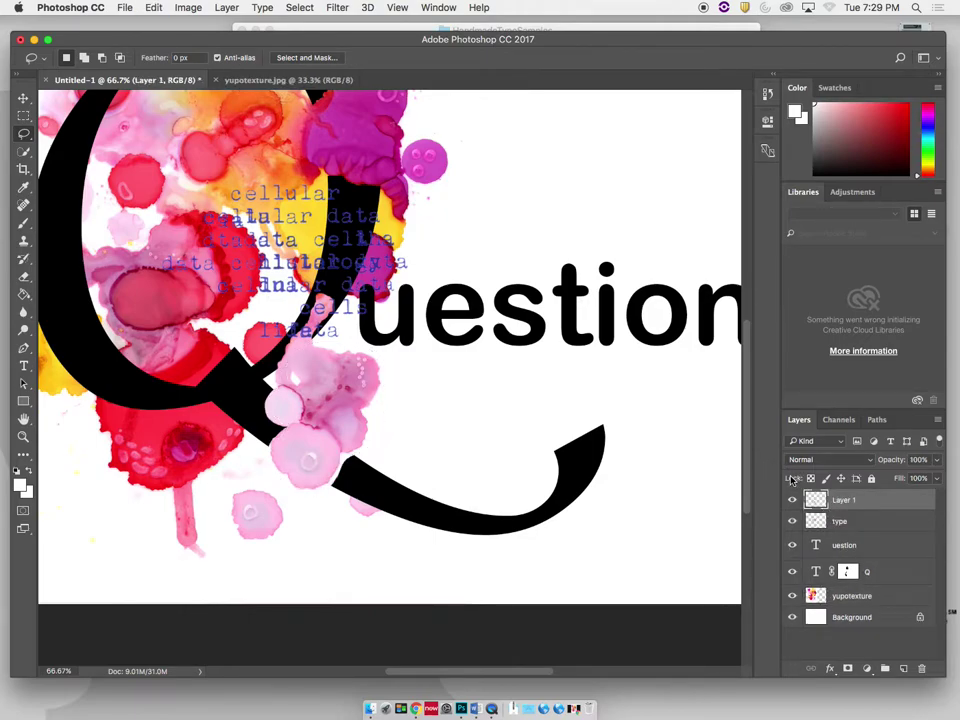
click(22, 97)
drag(328, 427, 393, 345)
key(super+minus)
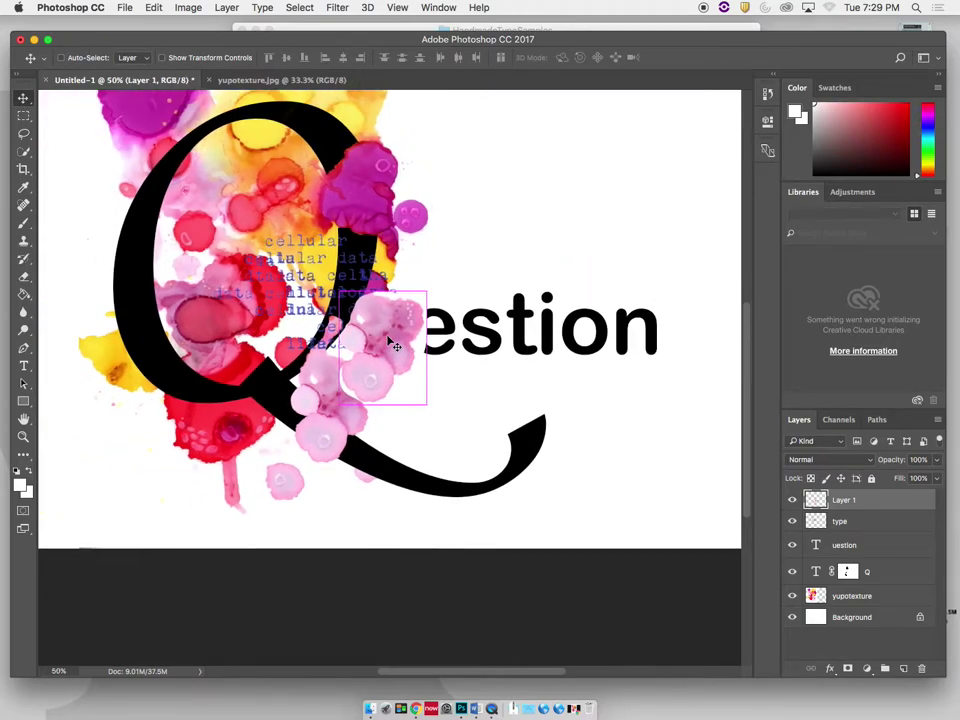
Step: Rotate and enlarge the pasted ink blot so it covers the whole word "uestion"
key(super+t)
drag(428, 291, 608, 320)
drag(486, 293, 519, 347)
drag(624, 354, 690, 390)
key(Return)
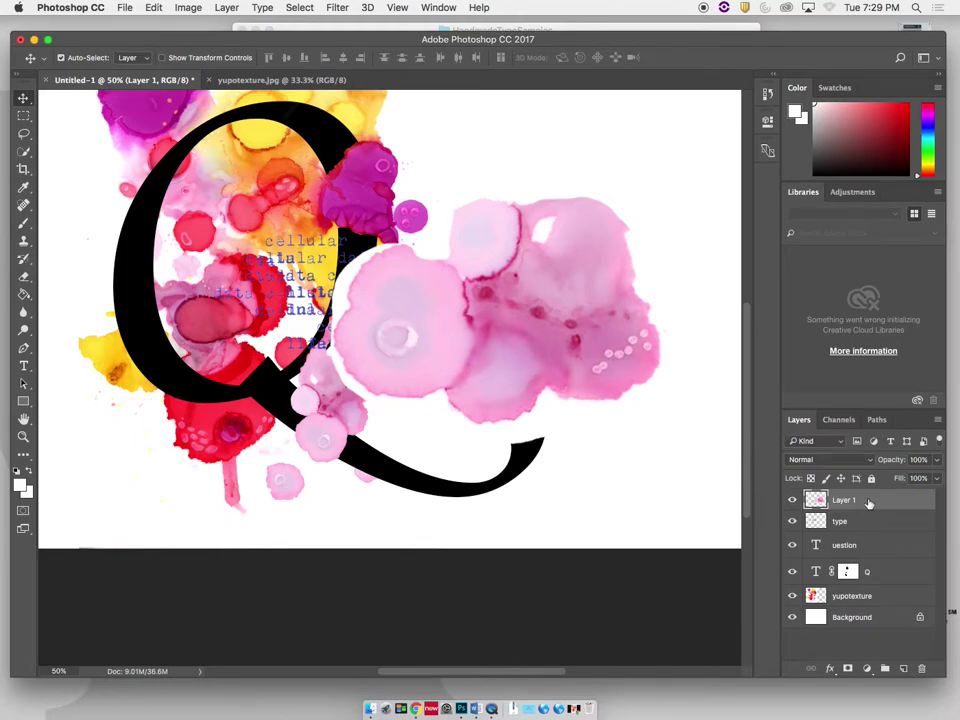
Step: Move the pasted texture layer below the type layer, directly above the "uestion" text layer
right_click(869, 503)
click(937, 516)
drag(895, 500, 845, 548)
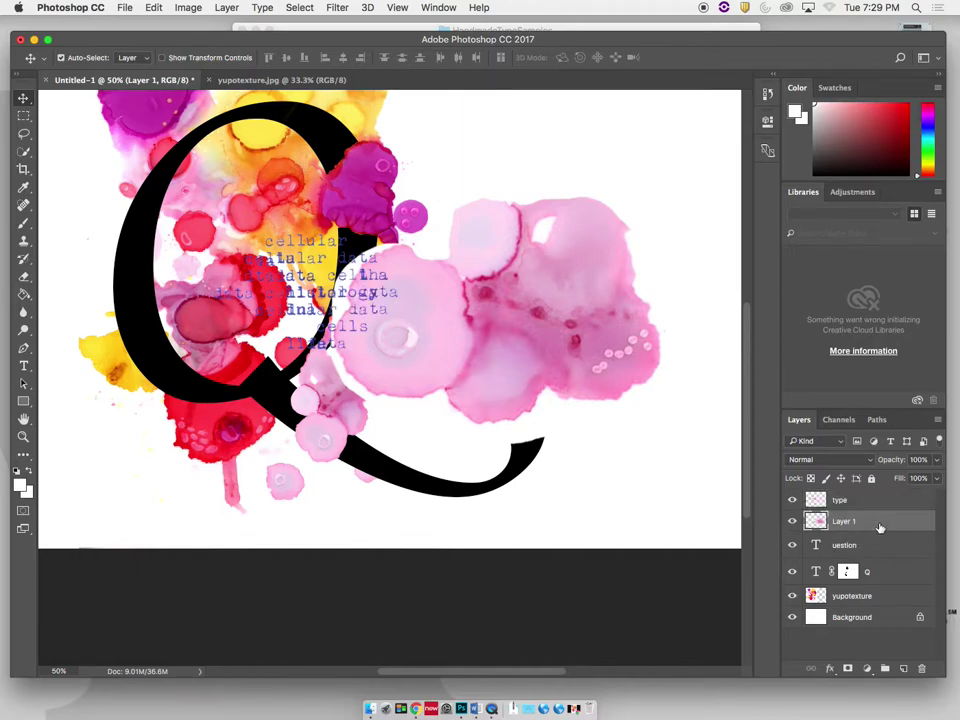
Step: Clip the texture layer to the "uestion" text and adjust its position inside the letters
right_click(888, 527)
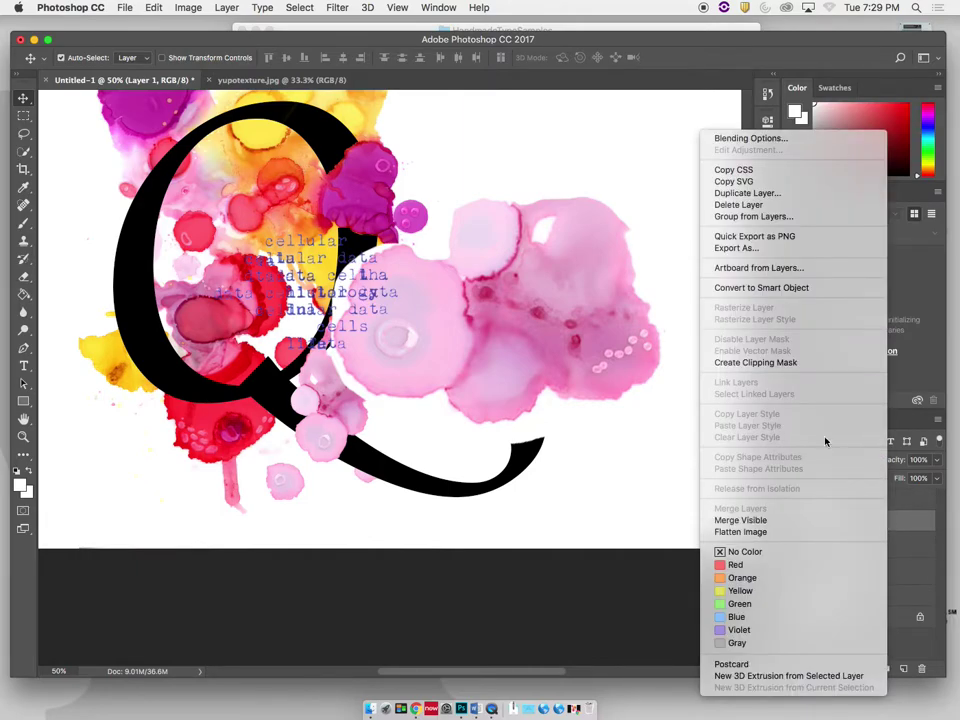
key(Escape)
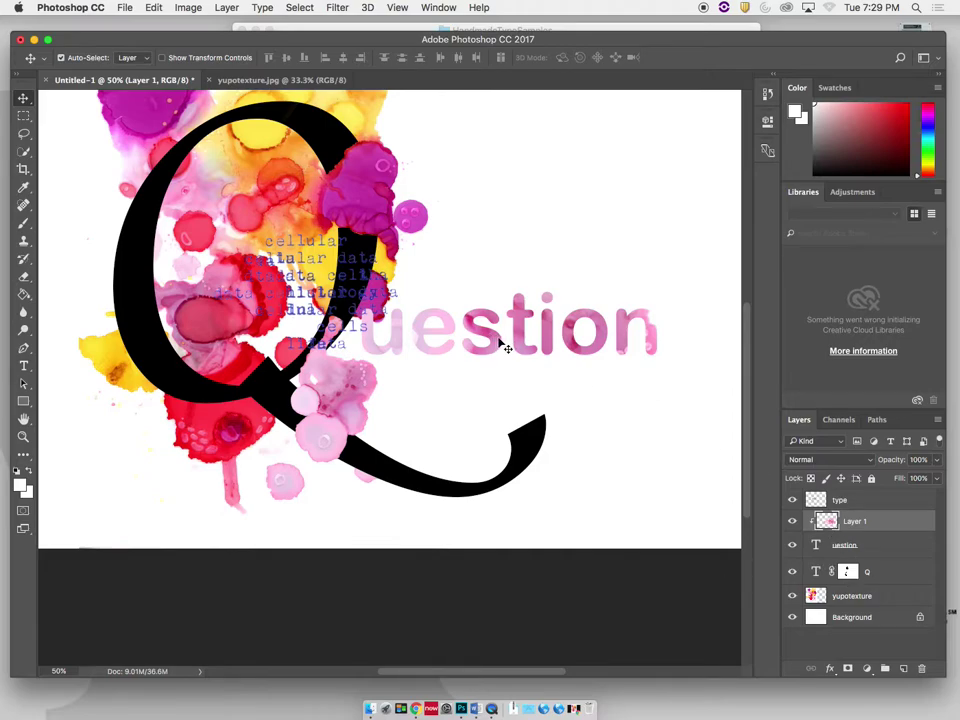
drag(499, 336, 508, 346)
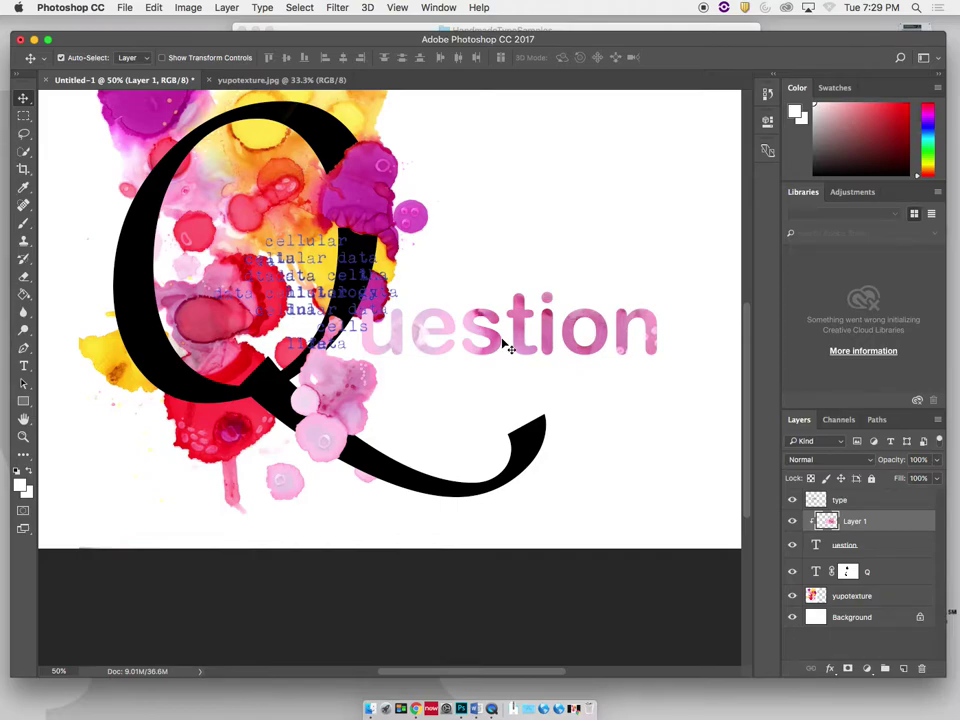
key(alt+super+a)
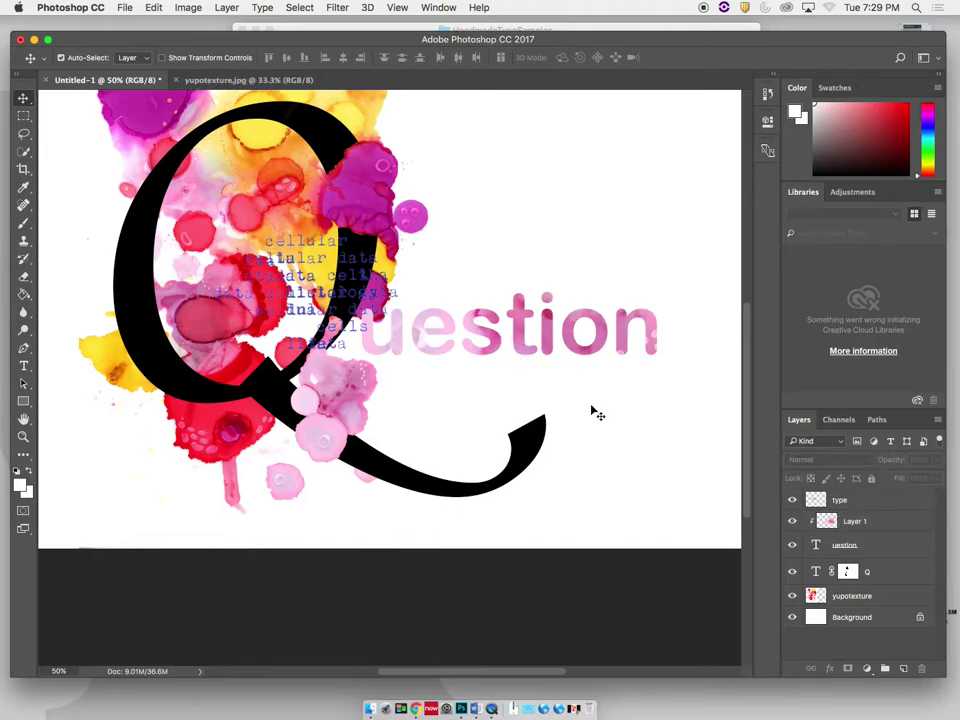
Step: Check the whole composition, briefly hiding and reshowing the clipped texture layer and the "uestion" text layer
key(super+0)
key(super+minus)
key(super+minus)
key(super+plus)
key(super+plus)
key(super+plus)
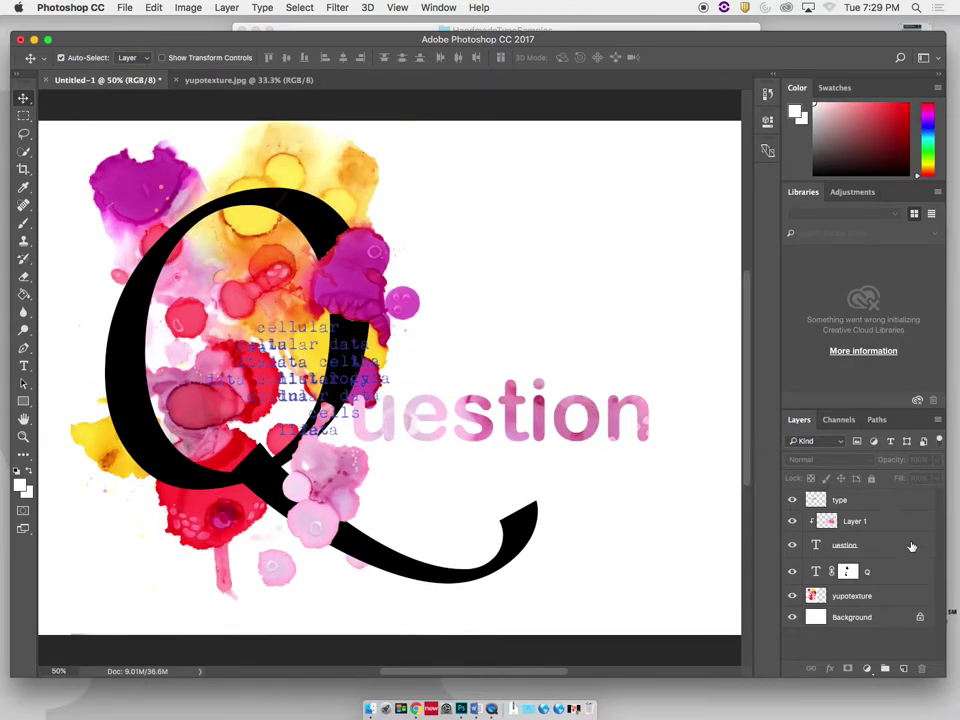
click(818, 500)
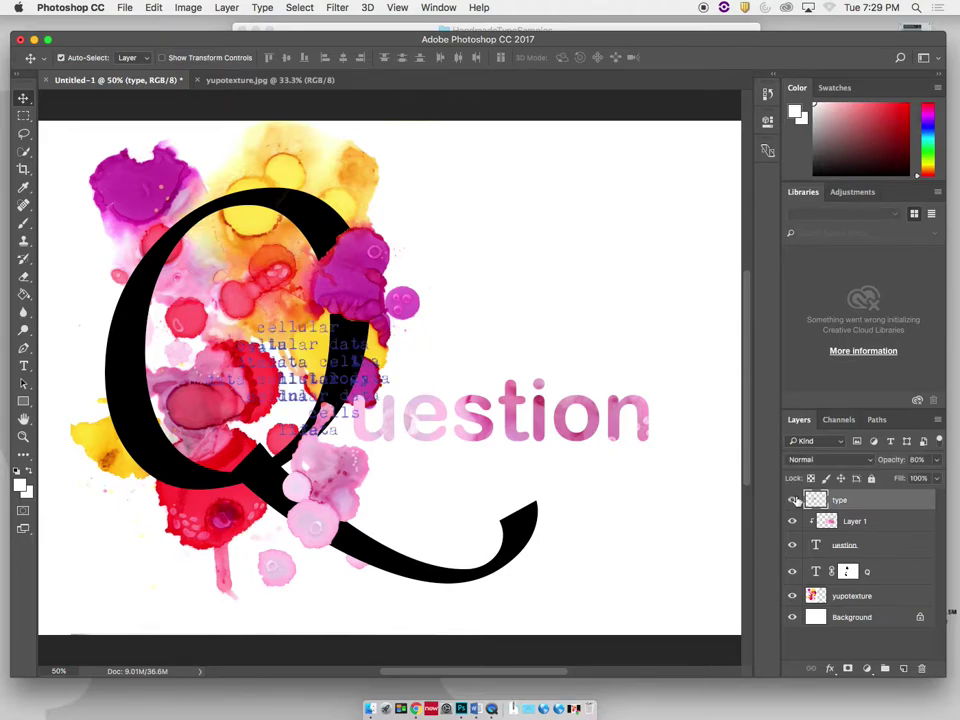
click(792, 520)
click(792, 520)
click(792, 545)
click(792, 545)
Step: Delete the letters "ion" from the texture-filled text so it reads "uest"
key(t)
drag(653, 418, 523, 423)
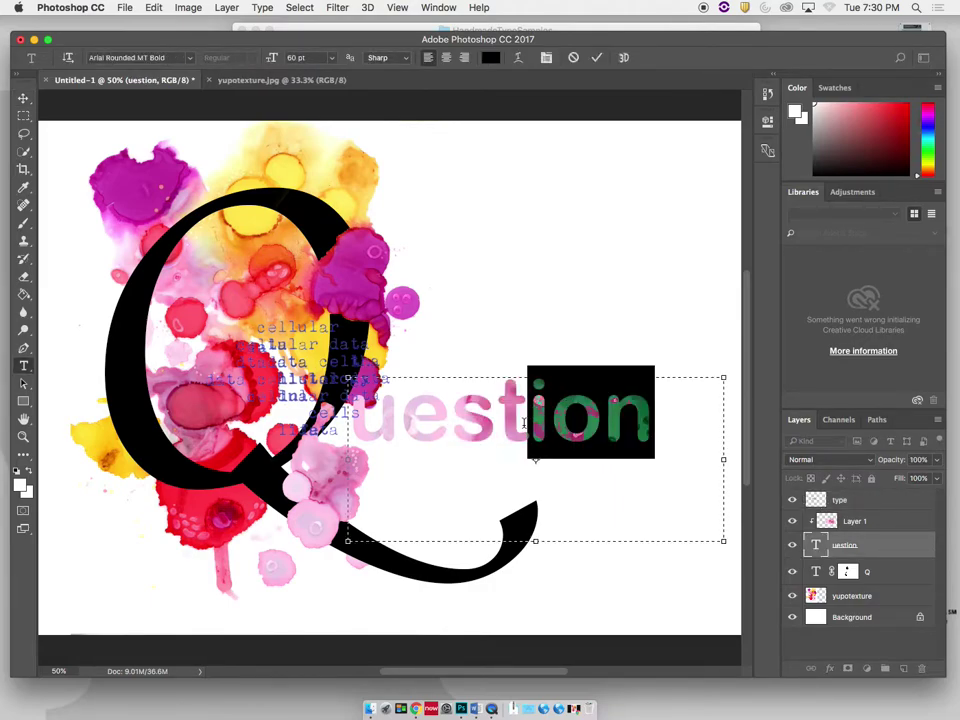
key(BackSpace)
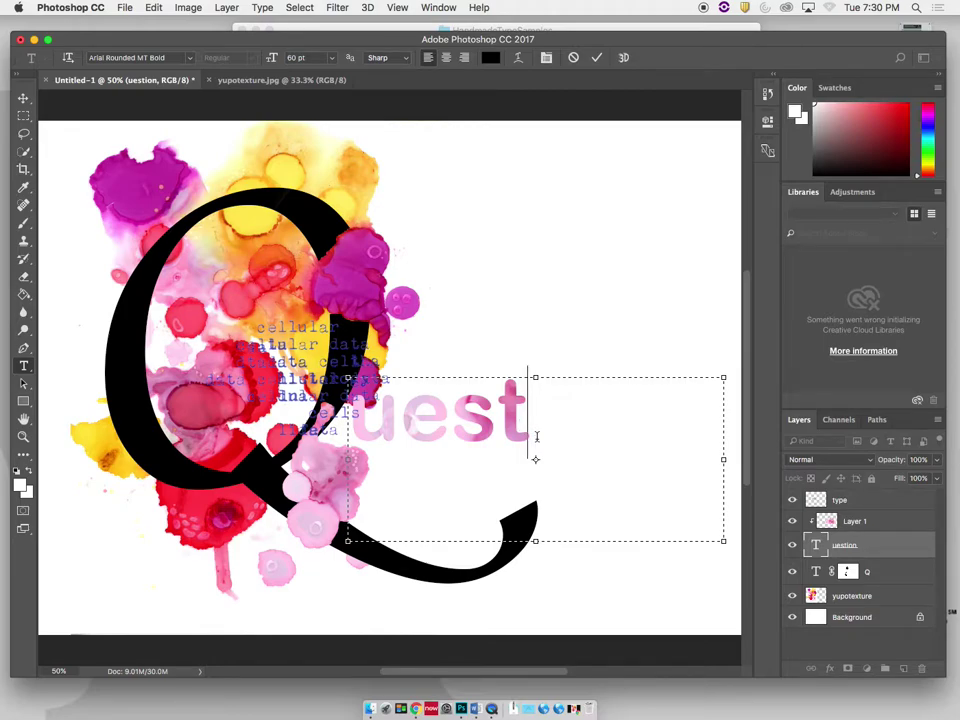
Step: Set the font size of the "uest" text to 90 pt
drag(551, 418, 349, 420)
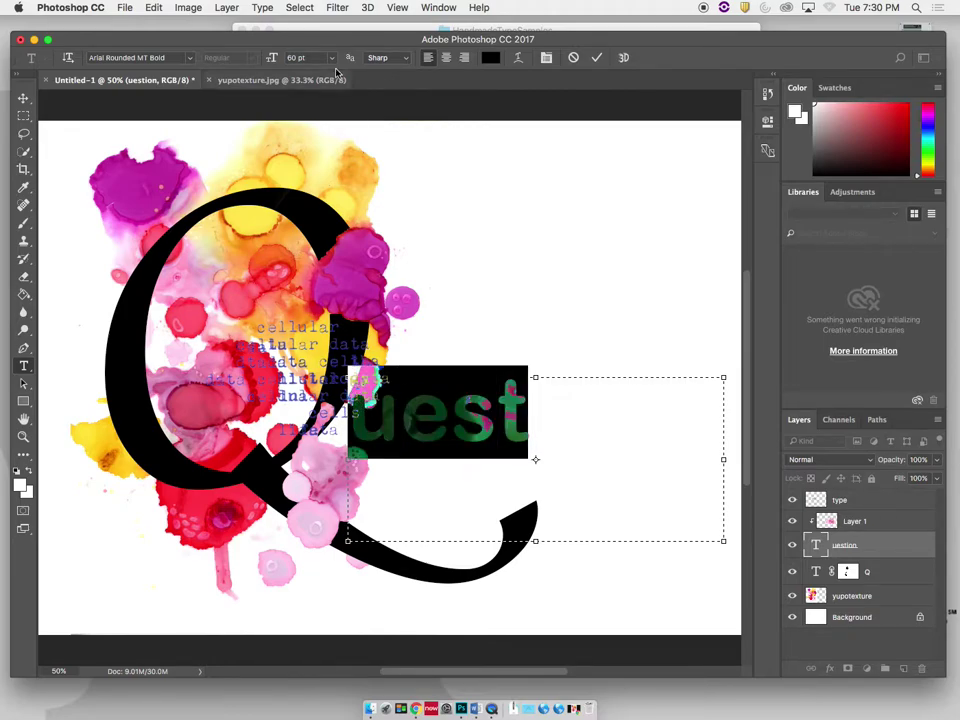
click(335, 58)
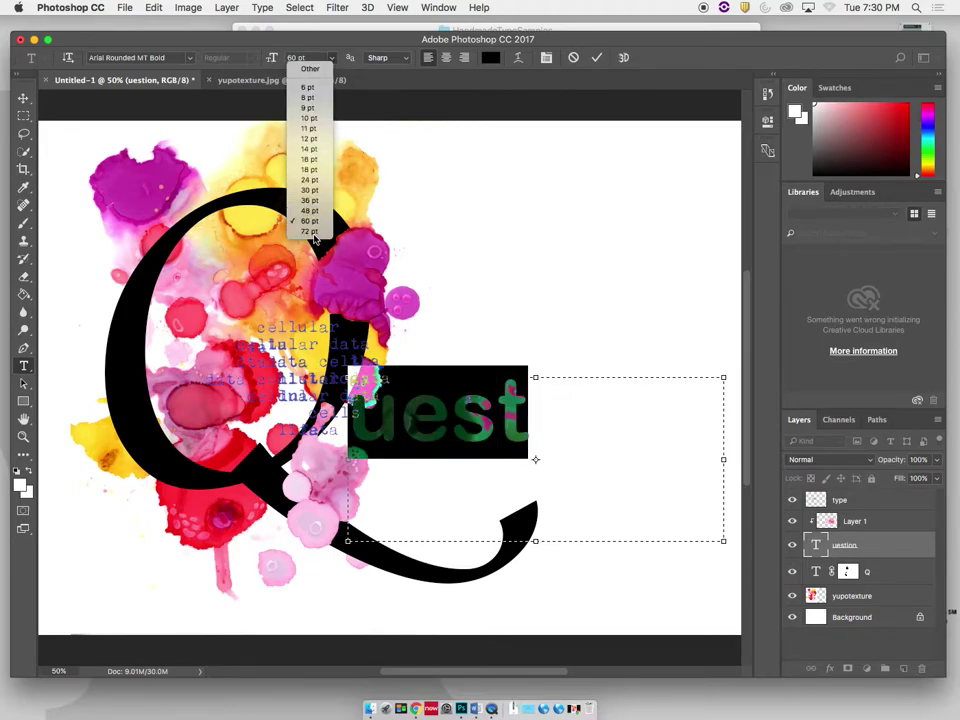
click(312, 229)
click(300, 57)
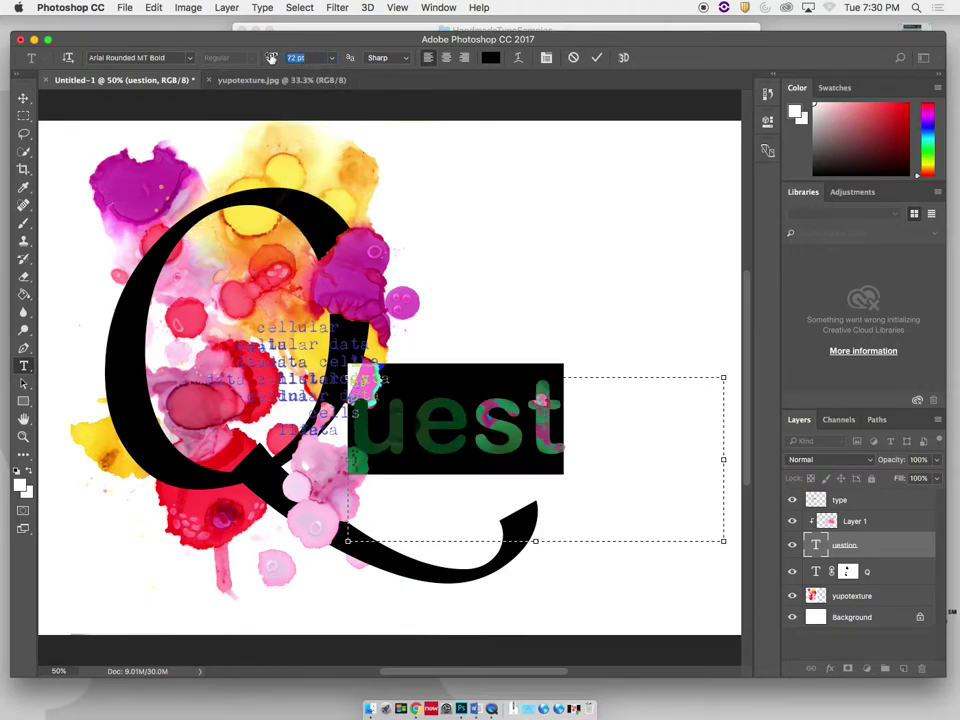
text(90)
key(Return)
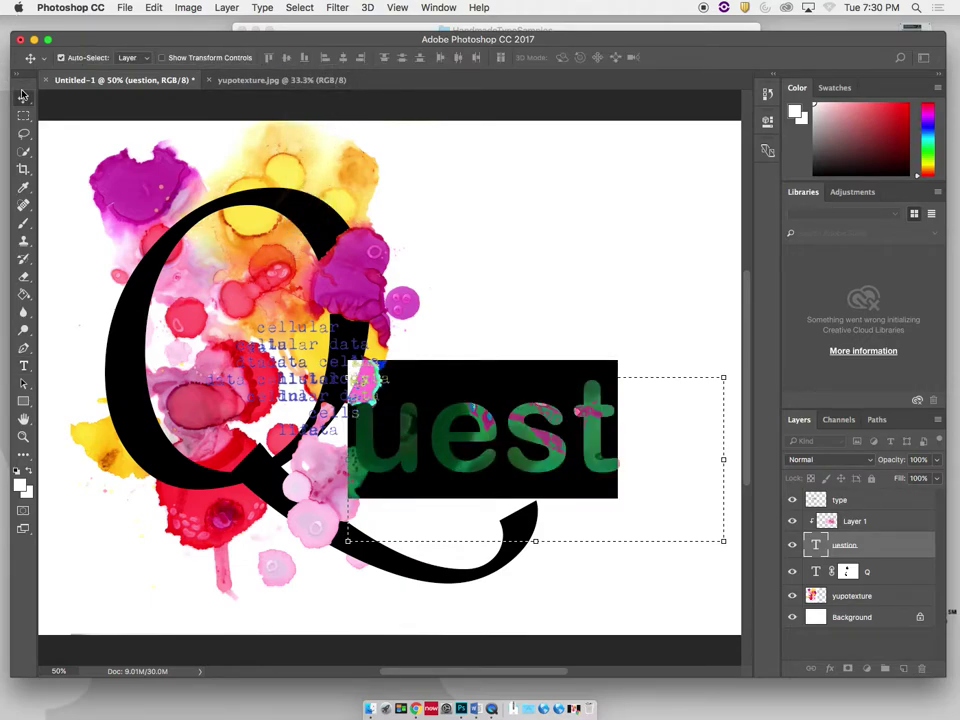
Step: Shift the texture within the enlarged letters and move it together with the "uest" text slightly upward beside the Q
click(23, 98)
drag(592, 457, 592, 457)
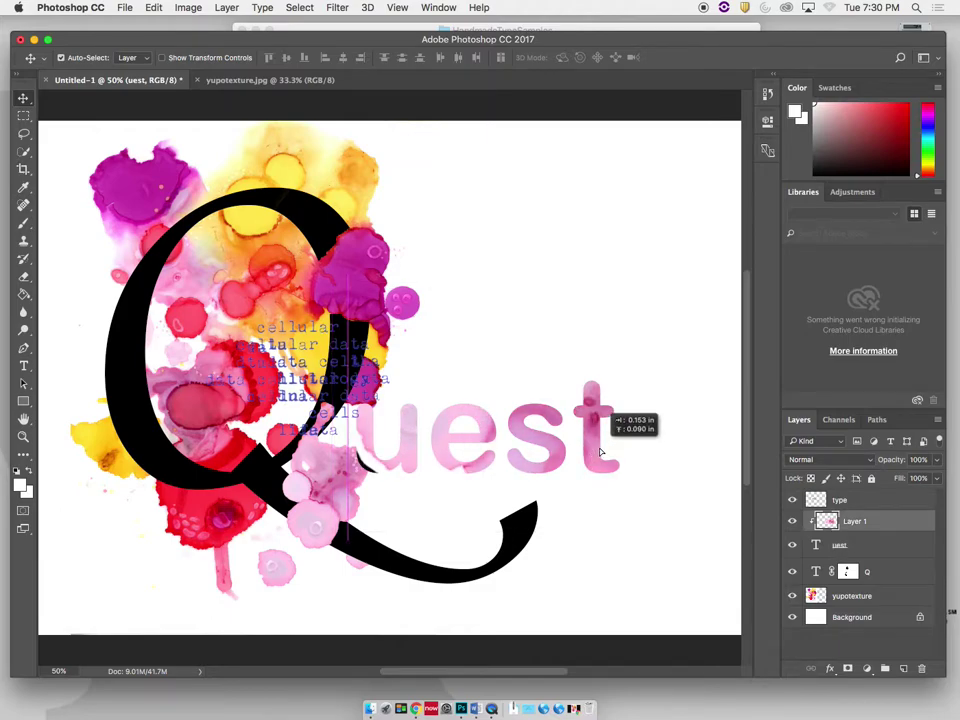
click(585, 461)
shift+click(845, 541)
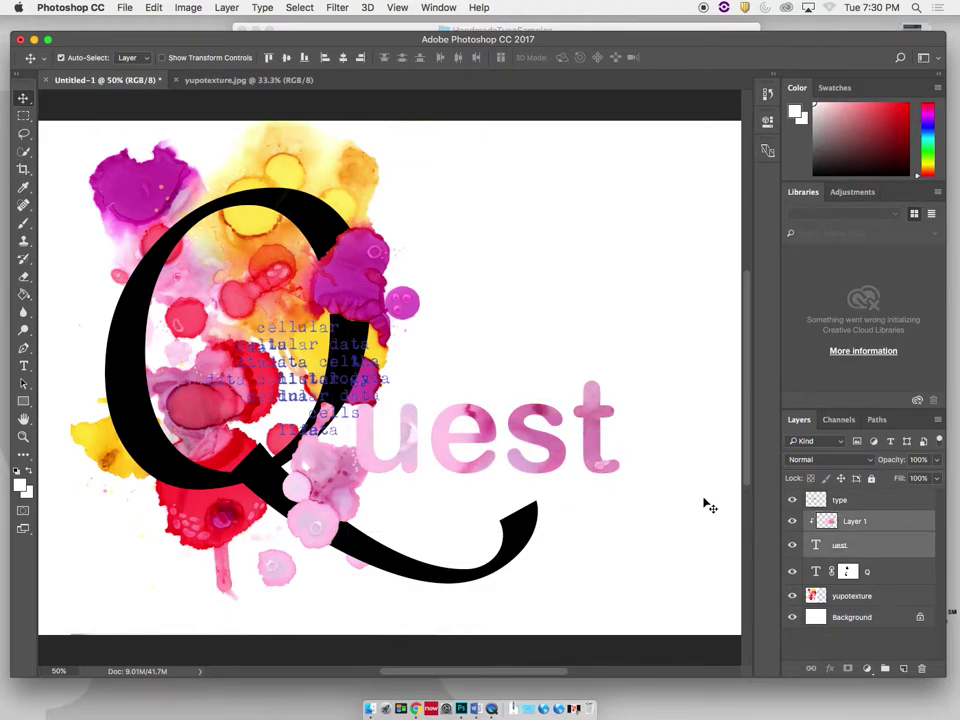
mouse_move(592, 443)
mouse_down()
mouse_move(605, 425)
mouse_move(598, 420)
mouse_up()
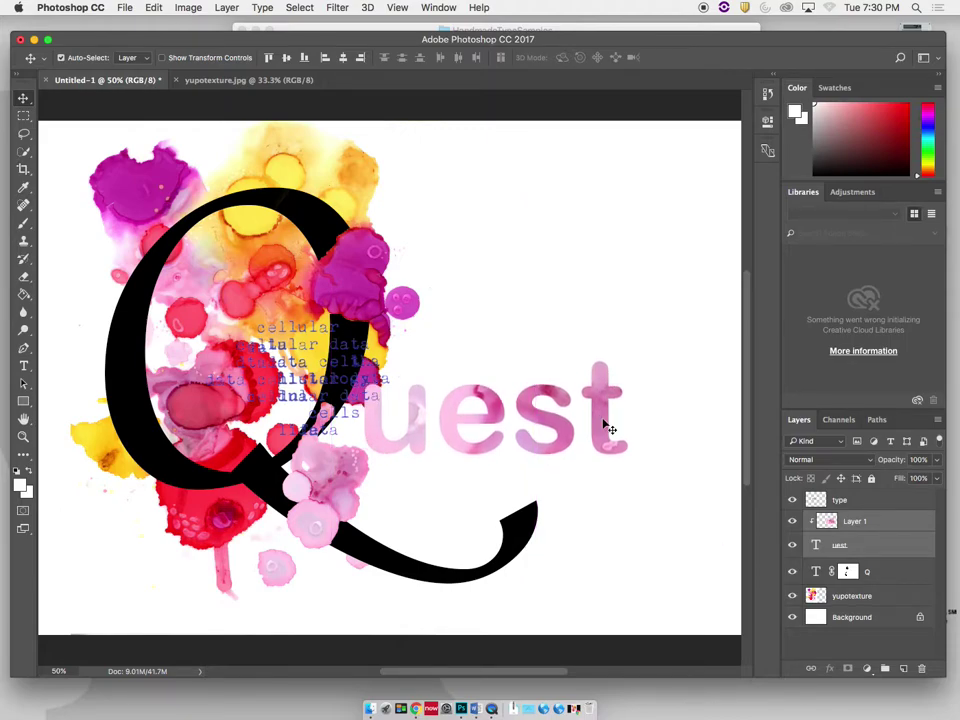
click(621, 452)
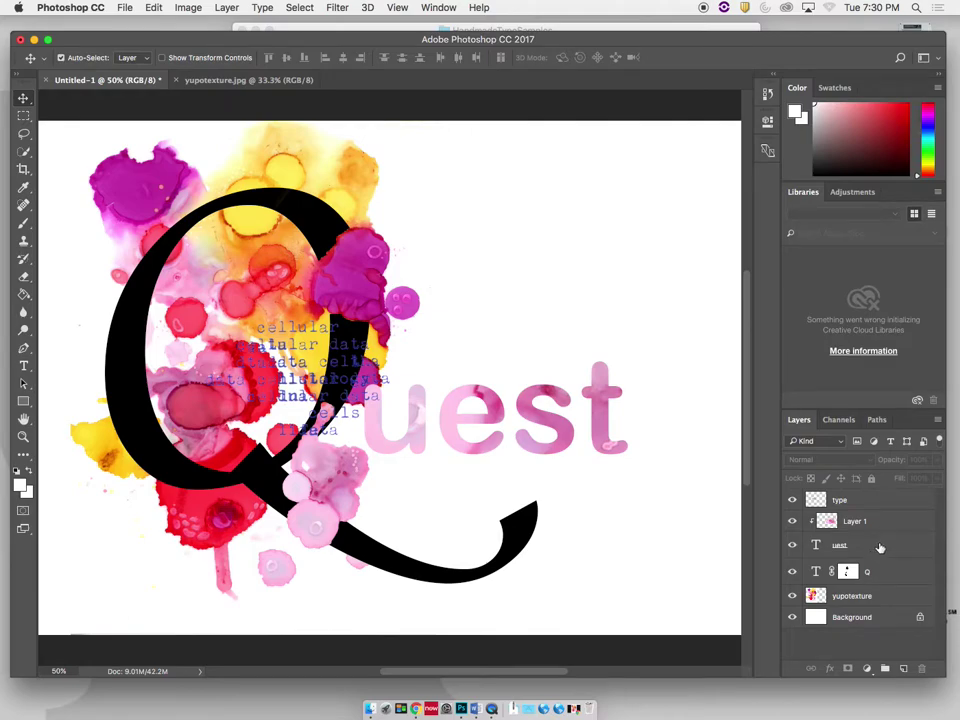
Step: Lower the opacity of the "uest" text layer to 75% with the view close on the u's overlap with the ink
click(853, 548)
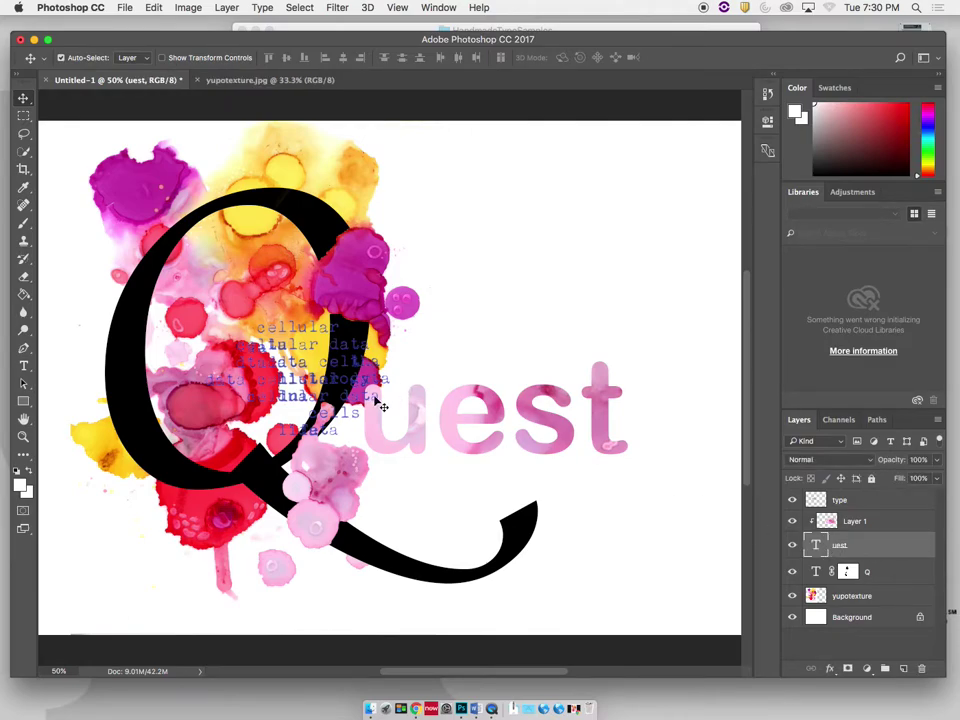
key(super+plus)
key(super+plus)
key(super+plus)
key(super+plus)
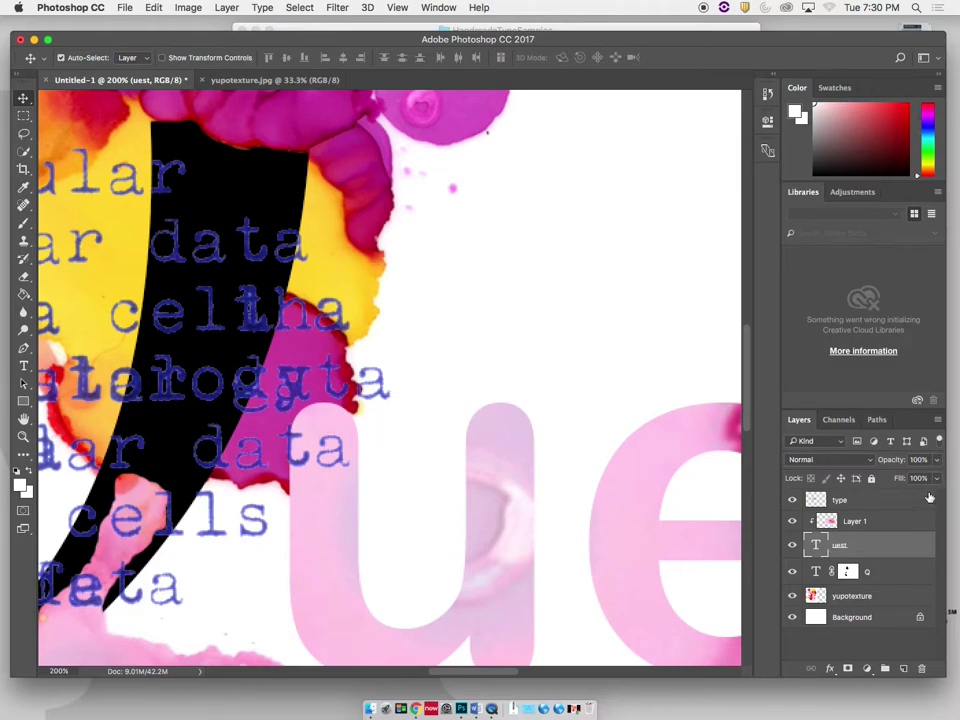
drag(936, 459, 918, 477)
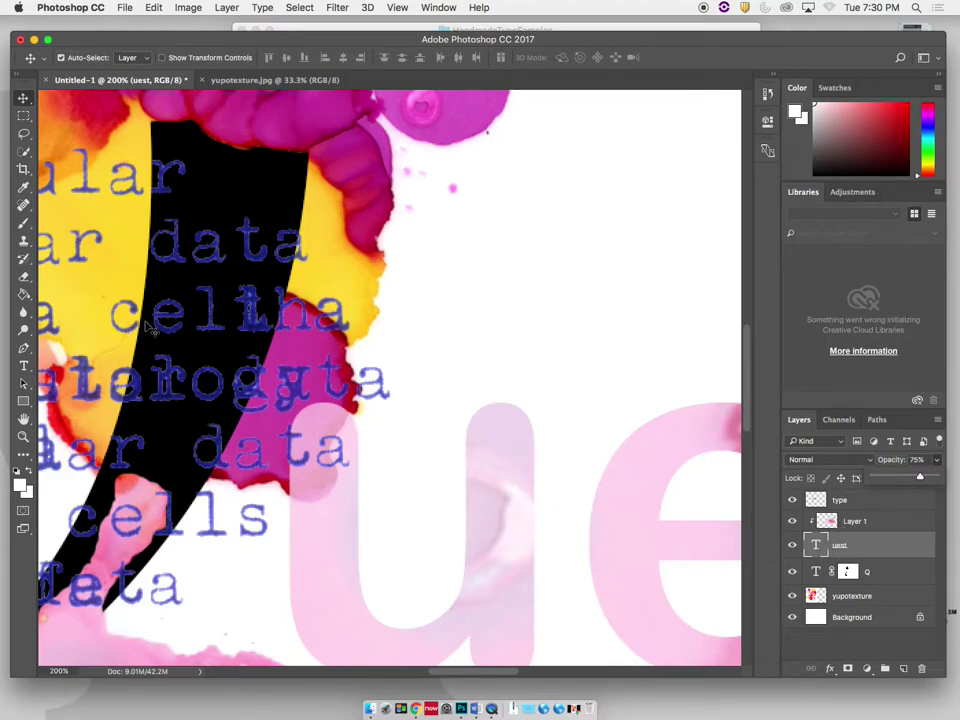
Step: Add a layer mask to the "uest" text and paint it black where the u overlaps the magenta ink blot
key(b)
click(18, 484)
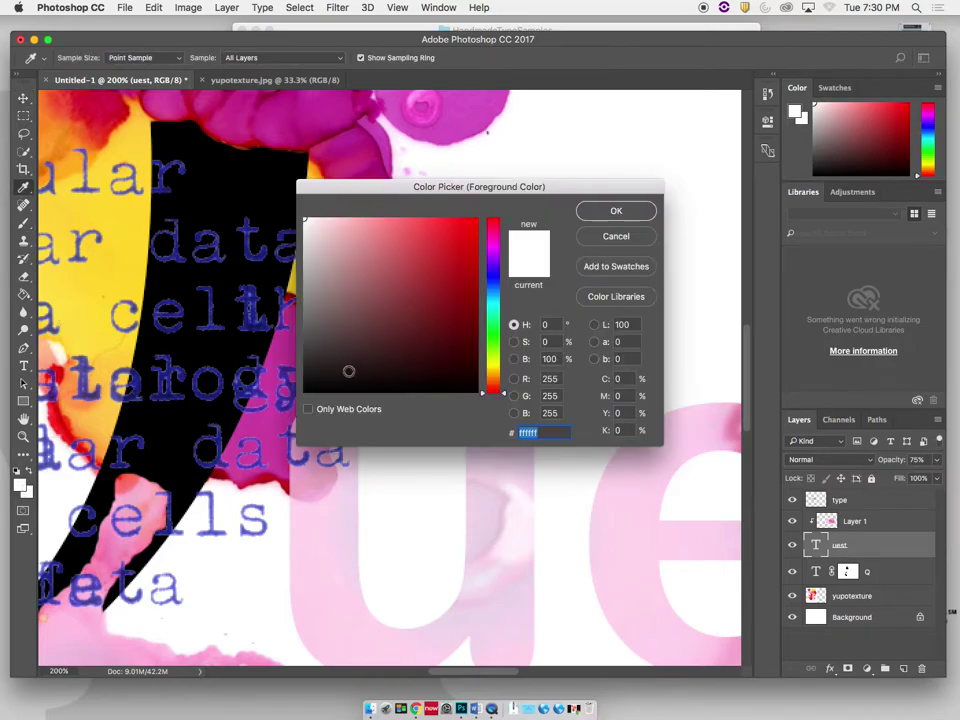
click(305, 393)
click(617, 212)
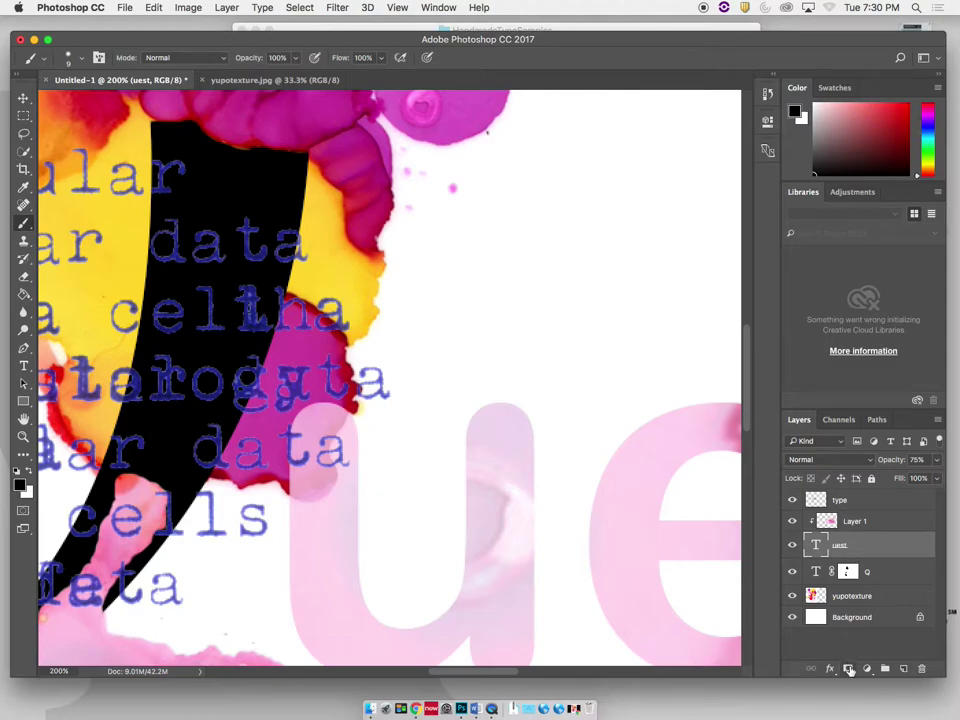
click(848, 668)
key(x)
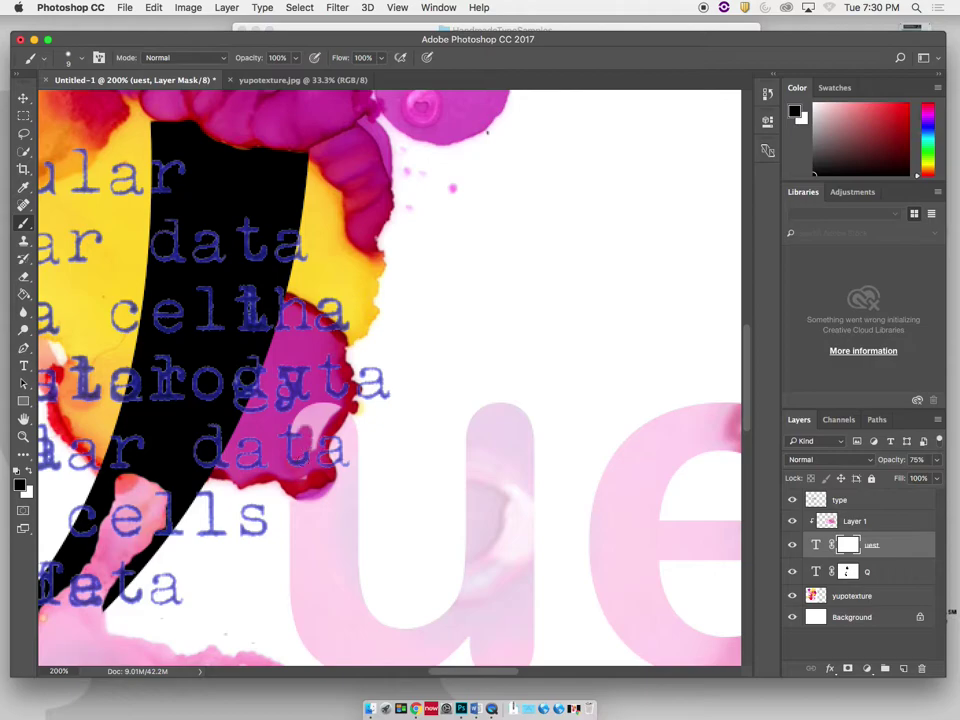
drag(322, 406, 306, 428)
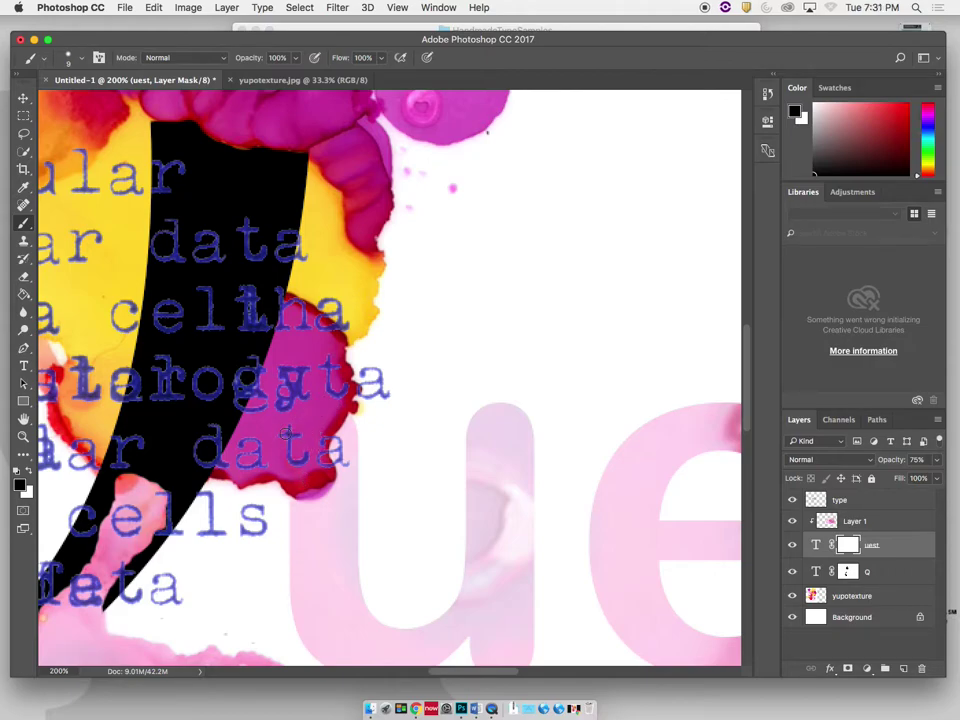
Step: Raise the opacity of the masked "uest" text layer to strengthen the texture color, and deselect all layers
click(22, 100)
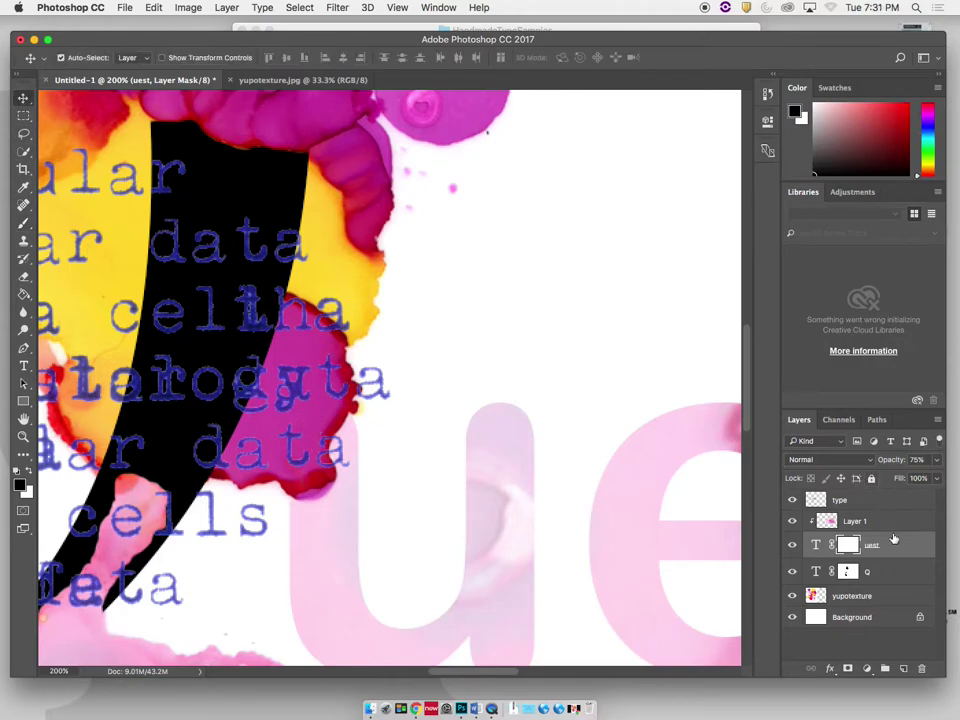
click(668, 430)
key(super+minus)
key(super+minus)
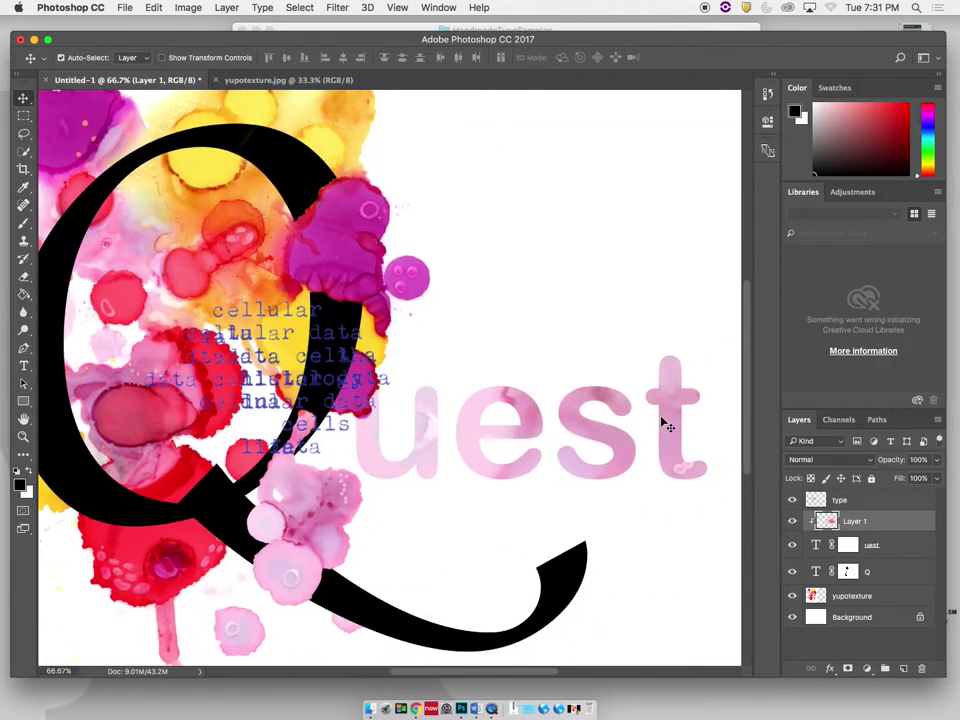
click(848, 572)
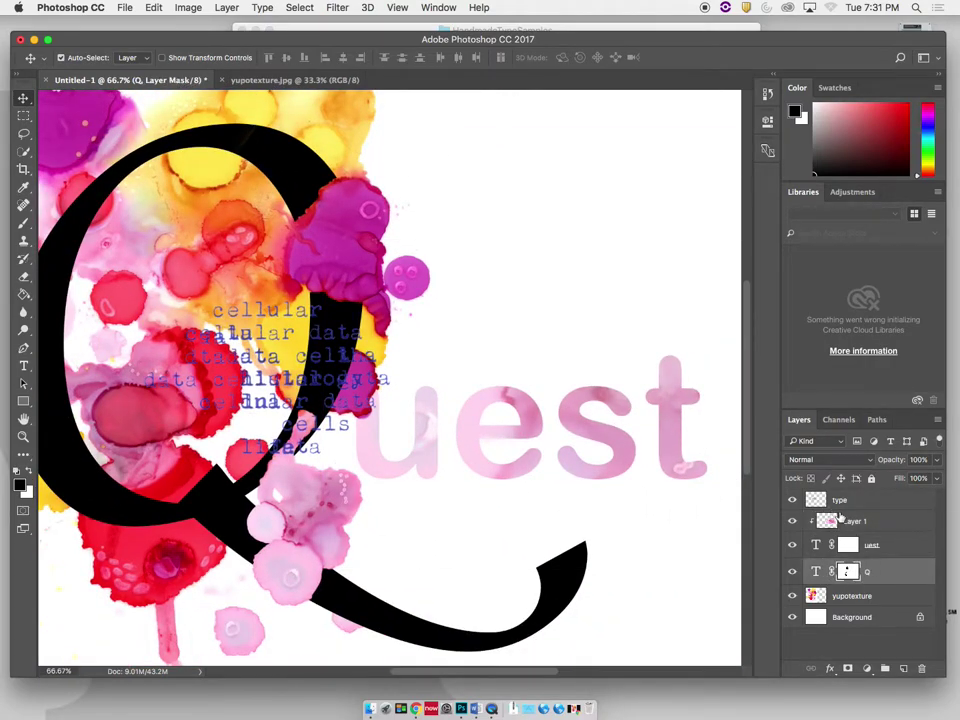
click(885, 553)
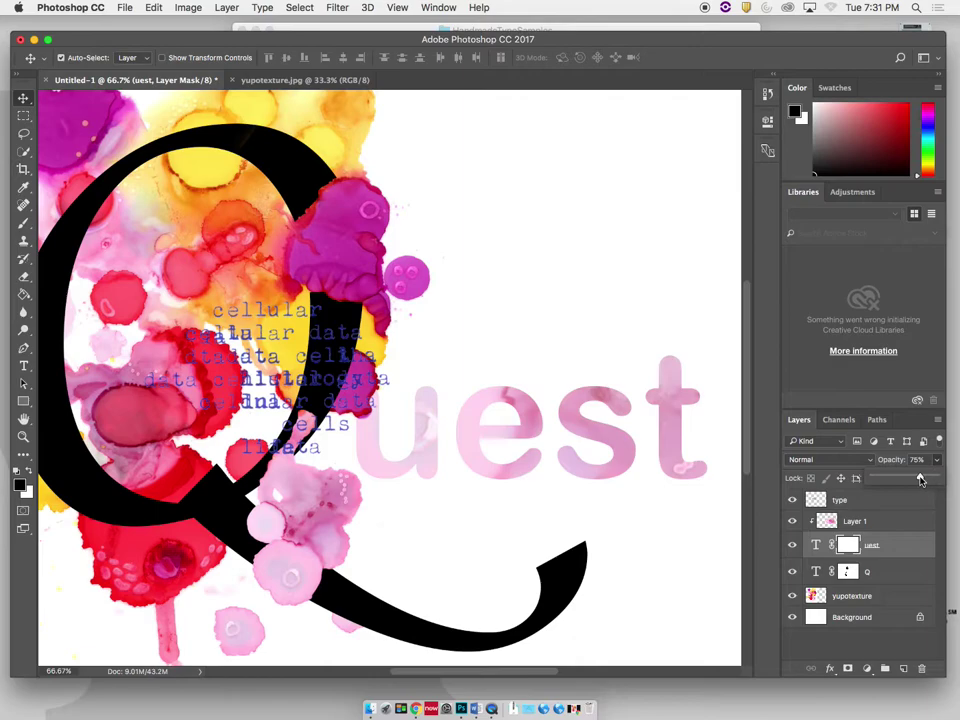
click(696, 344)
key(super+equal)
key(super+minus)
key(super+minus)
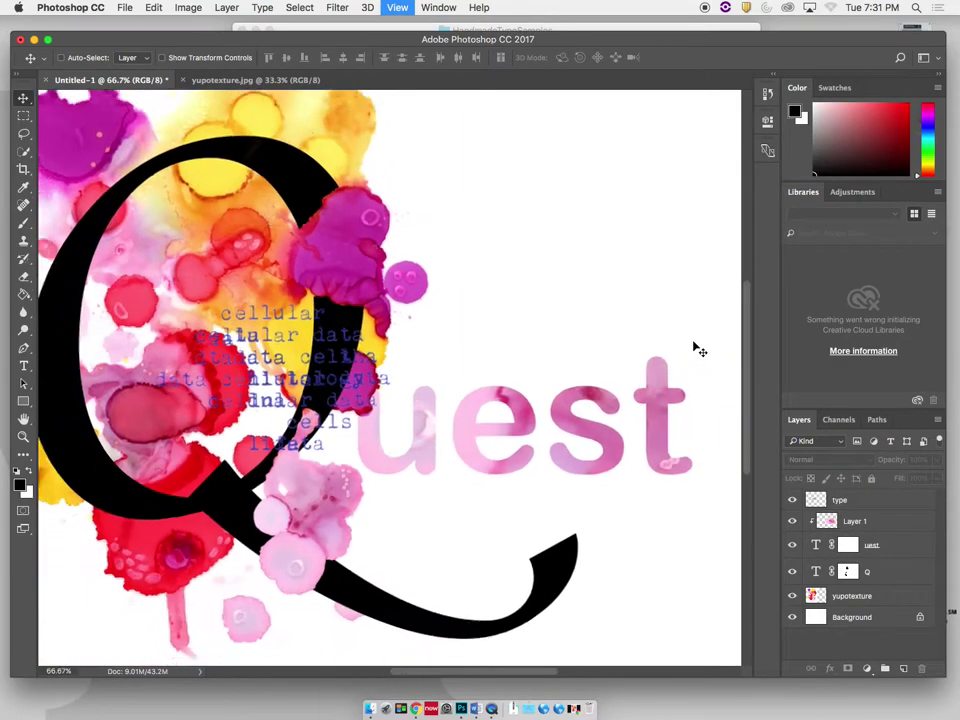
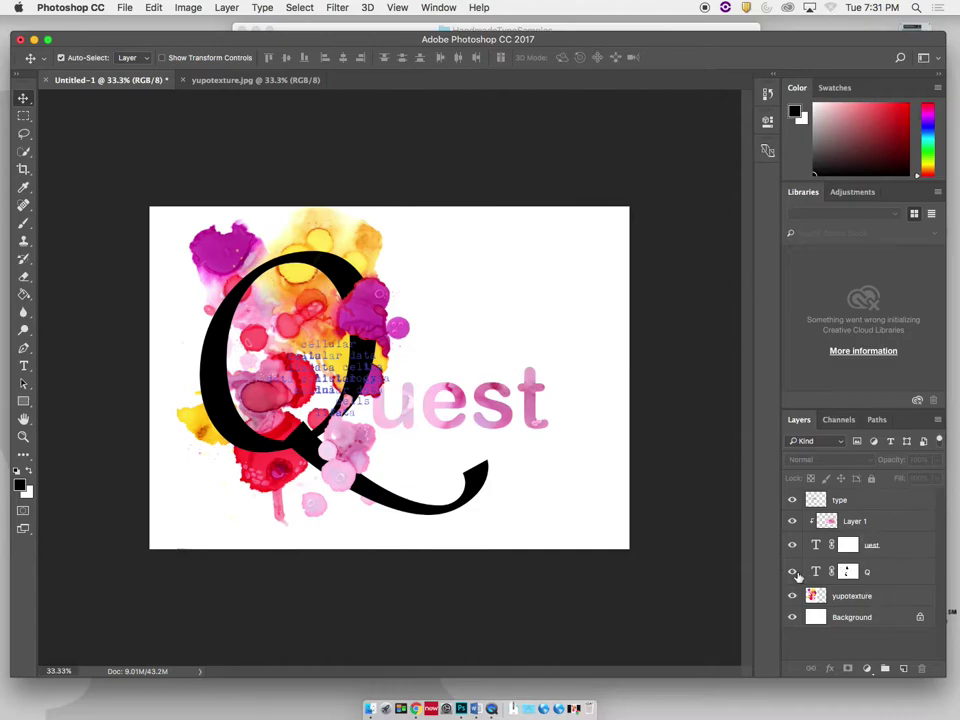
Step: Open the layer style settings of the Q layer and try a drop shadow on the letter
click(791, 572)
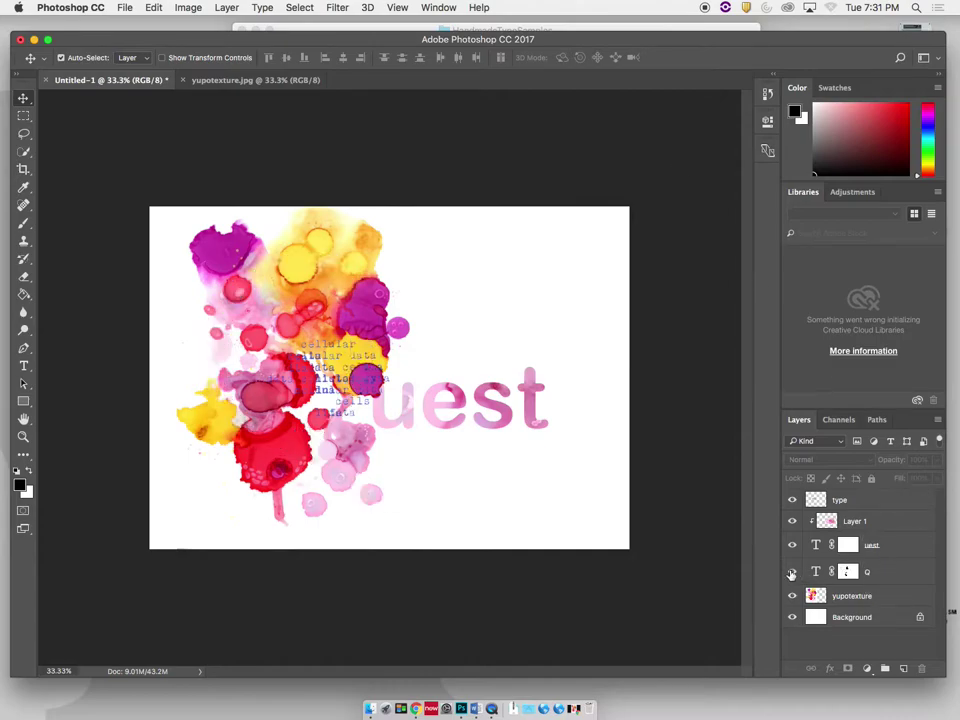
double_click(918, 580)
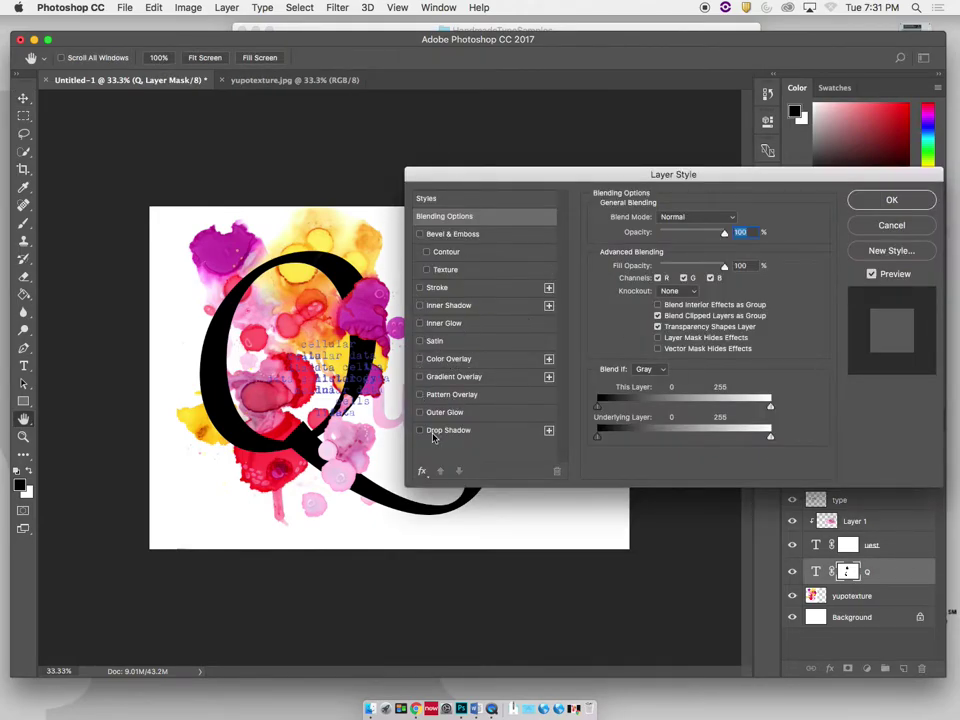
click(421, 431)
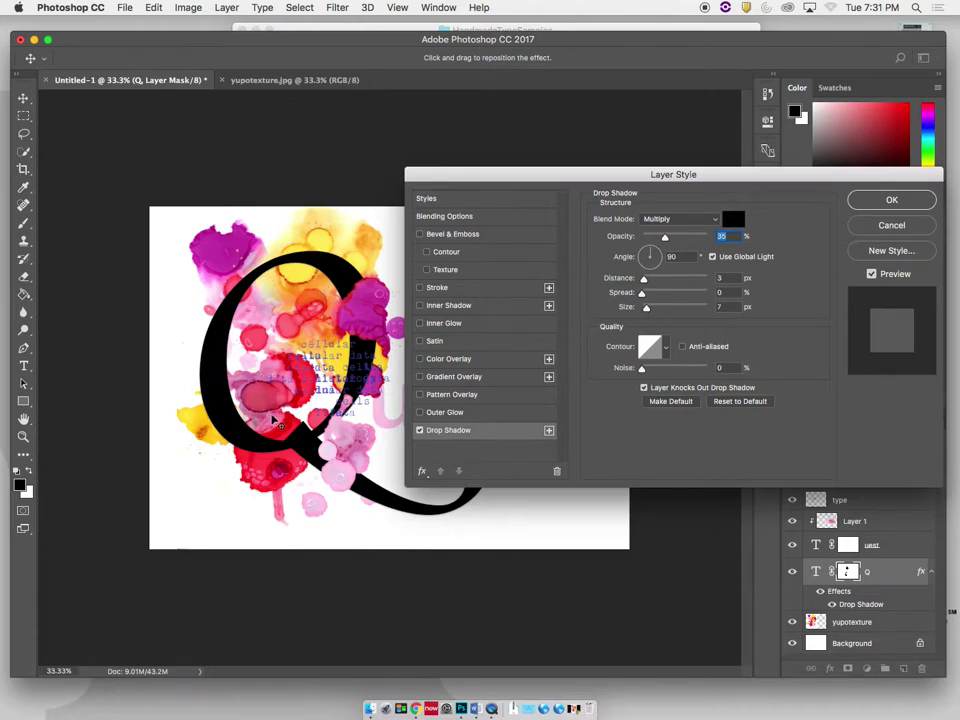
mouse_move(665, 237)
mouse_down()
mouse_move(692, 240)
mouse_move(666, 247)
mouse_up()
Step: Replace the drop shadow with a white outer glow on the Q at 36% opacity, 20% spread and 32 px size
click(420, 412)
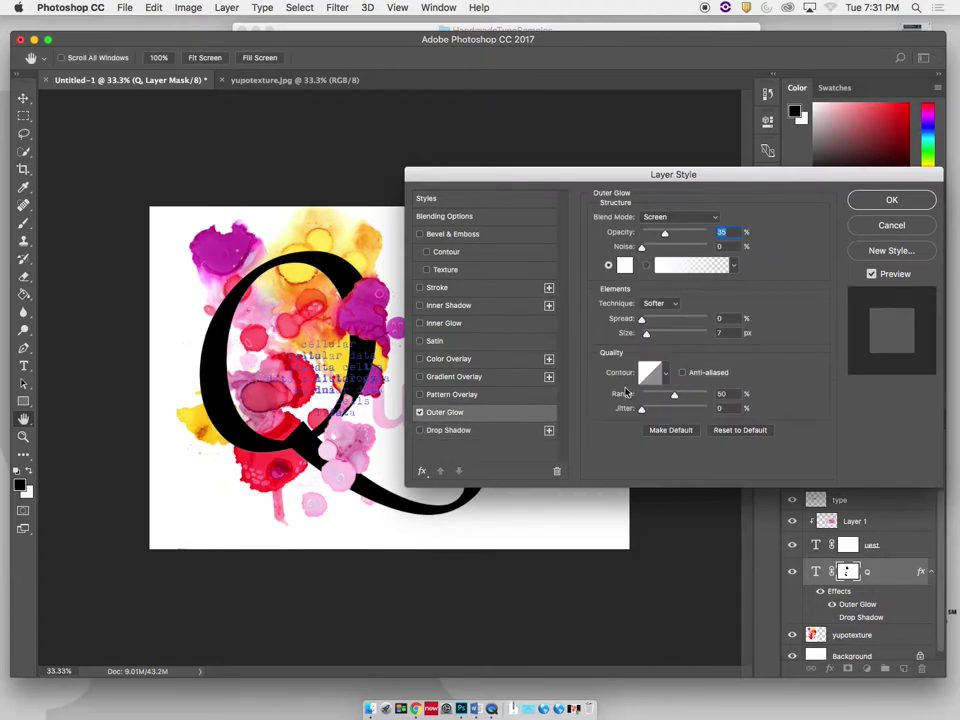
drag(665, 236, 677, 235)
drag(643, 323, 753, 312)
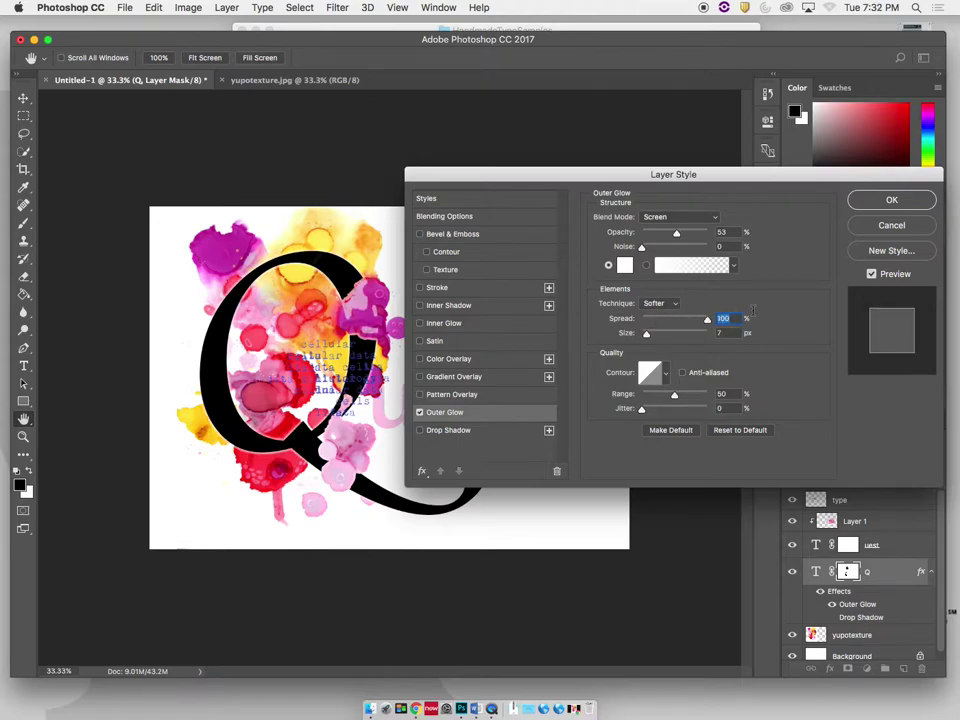
key(Down)
key(Down)
drag(714, 321, 655, 337)
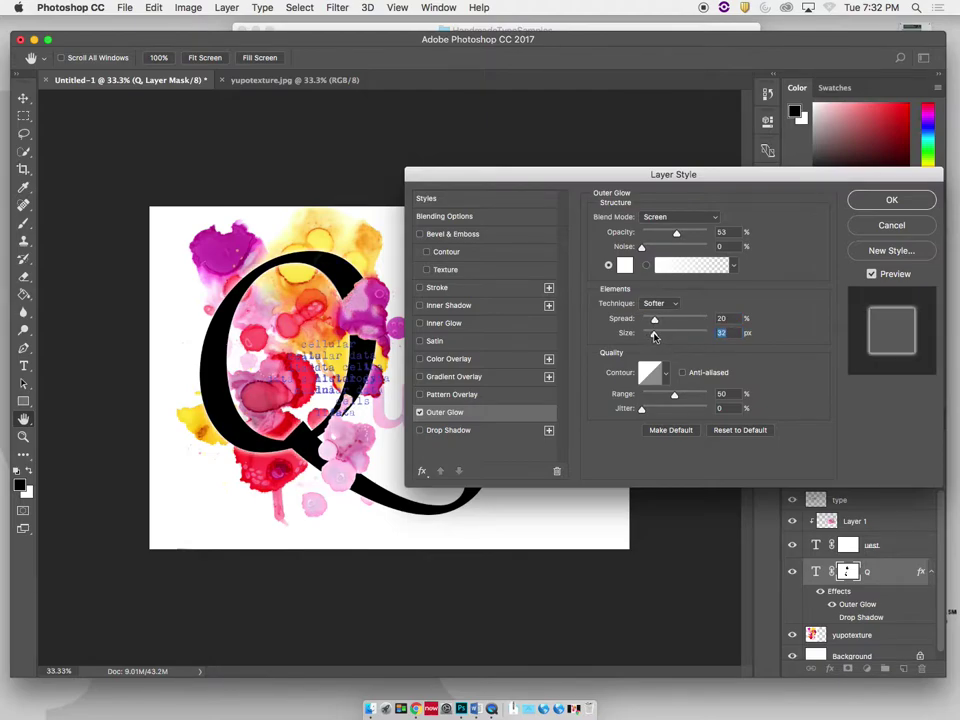
drag(659, 236, 667, 235)
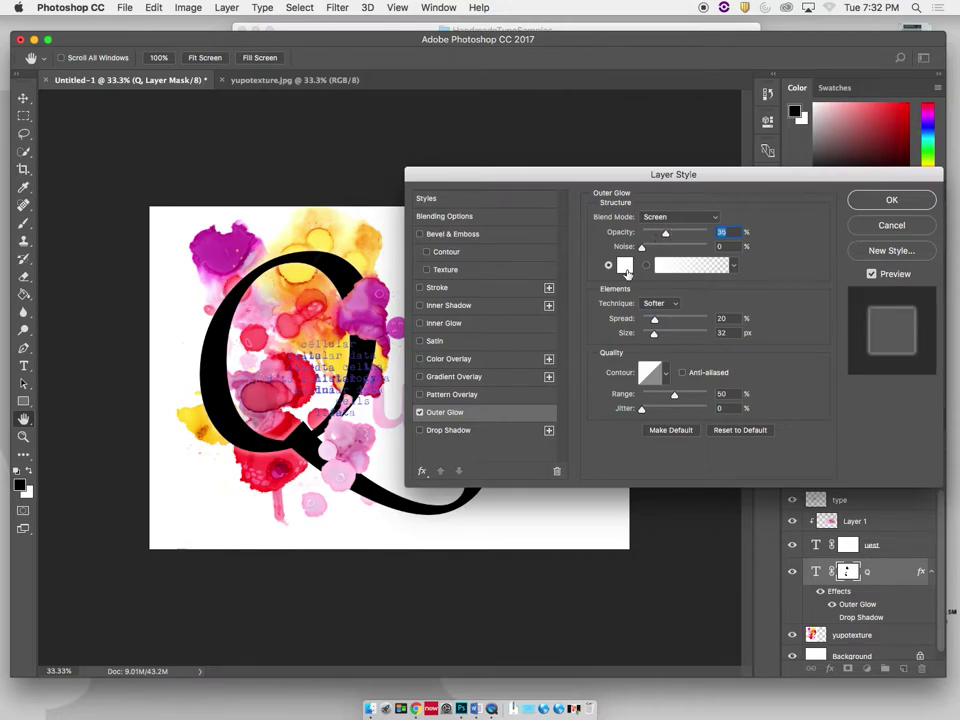
Step: Move the layer style dialog aside to examine the glow around the Q against the full artwork
click(625, 266)
click(645, 331)
drag(625, 178, 604, 205)
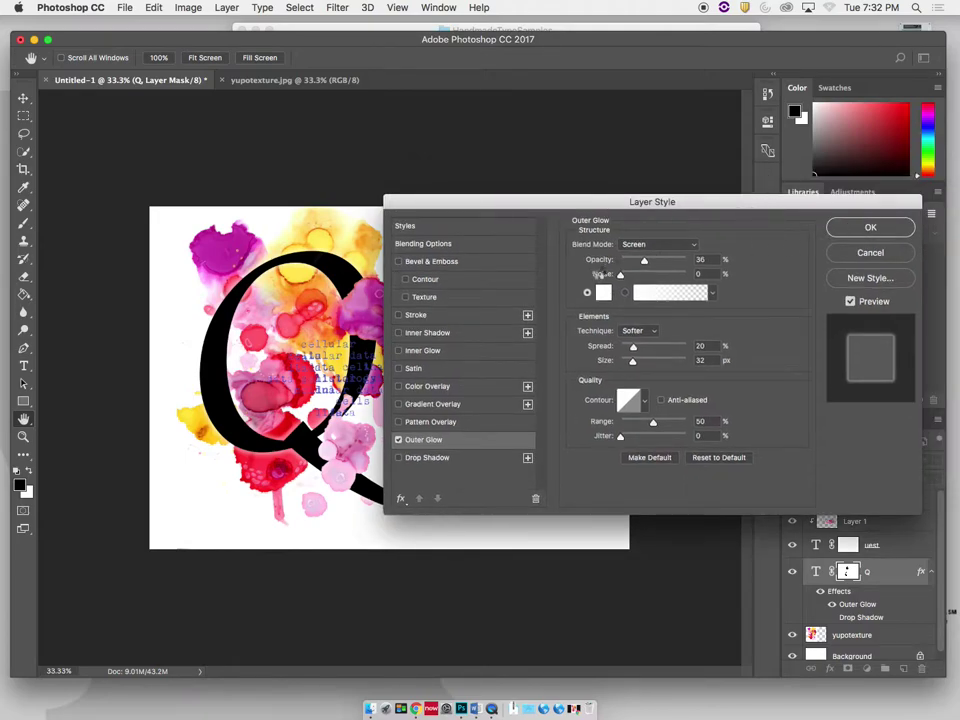
drag(574, 201, 742, 42)
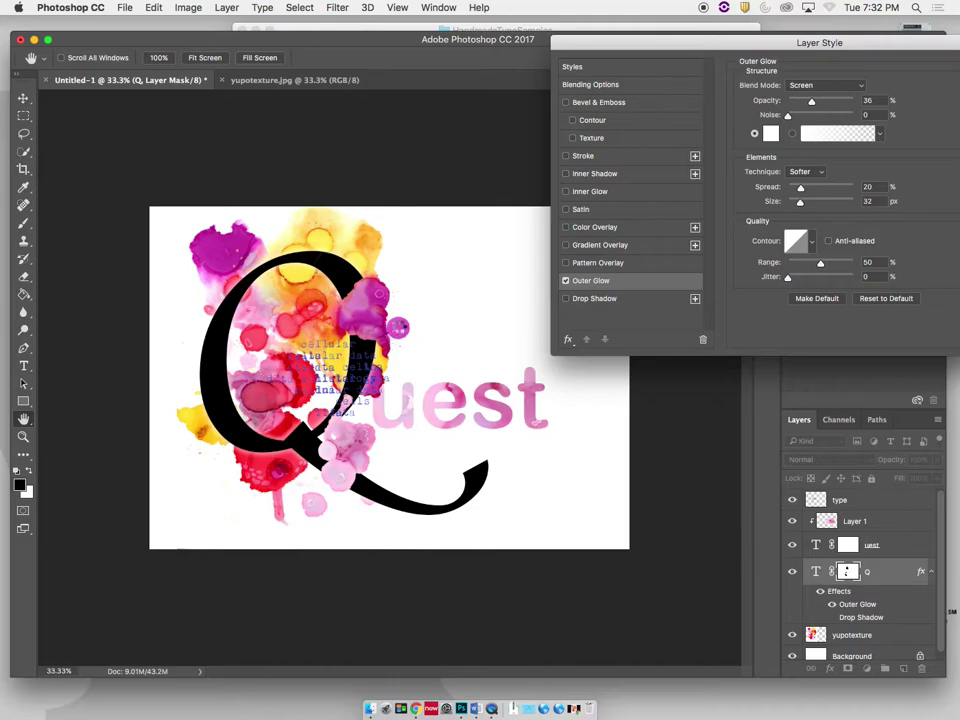
drag(800, 42, 627, 121)
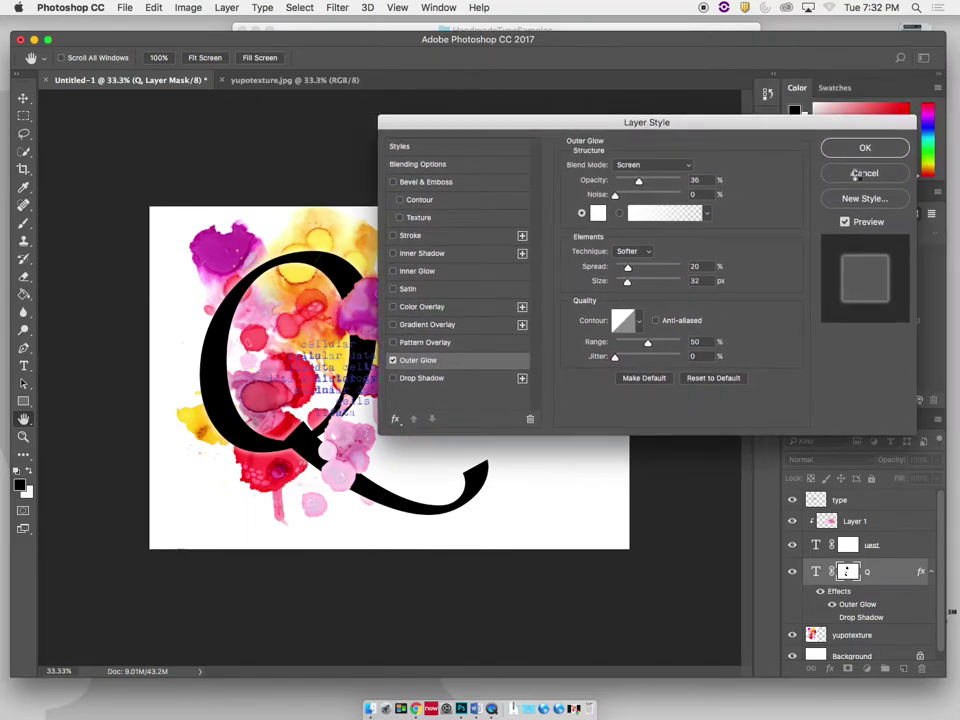
Step: Apply a pale cream color to the Q's outer glow and activate the Brush at size 60
click(598, 212)
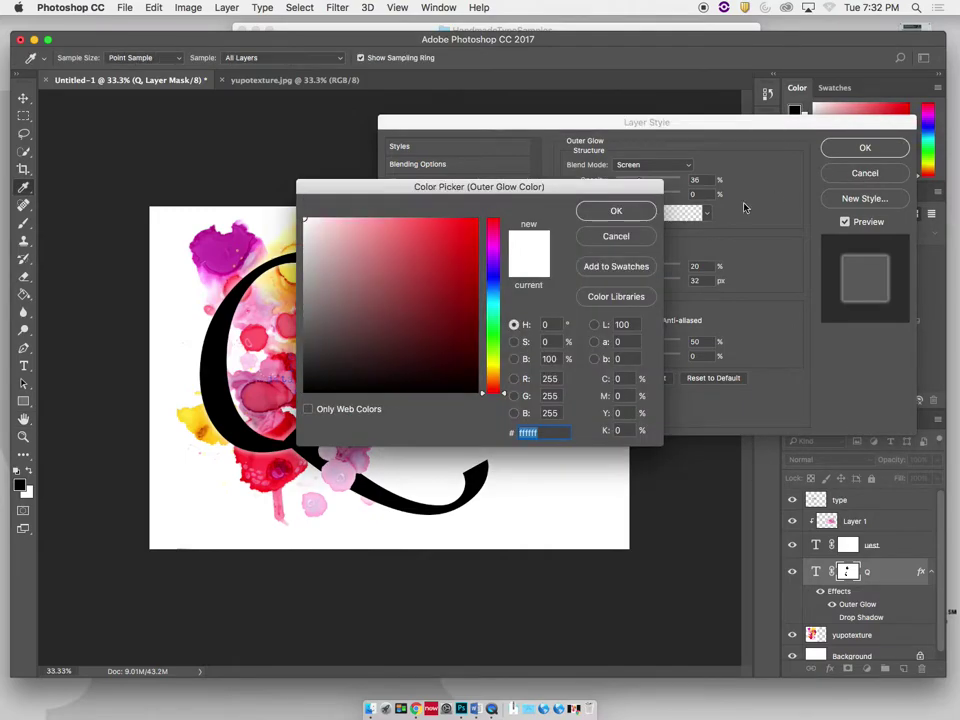
click(493, 367)
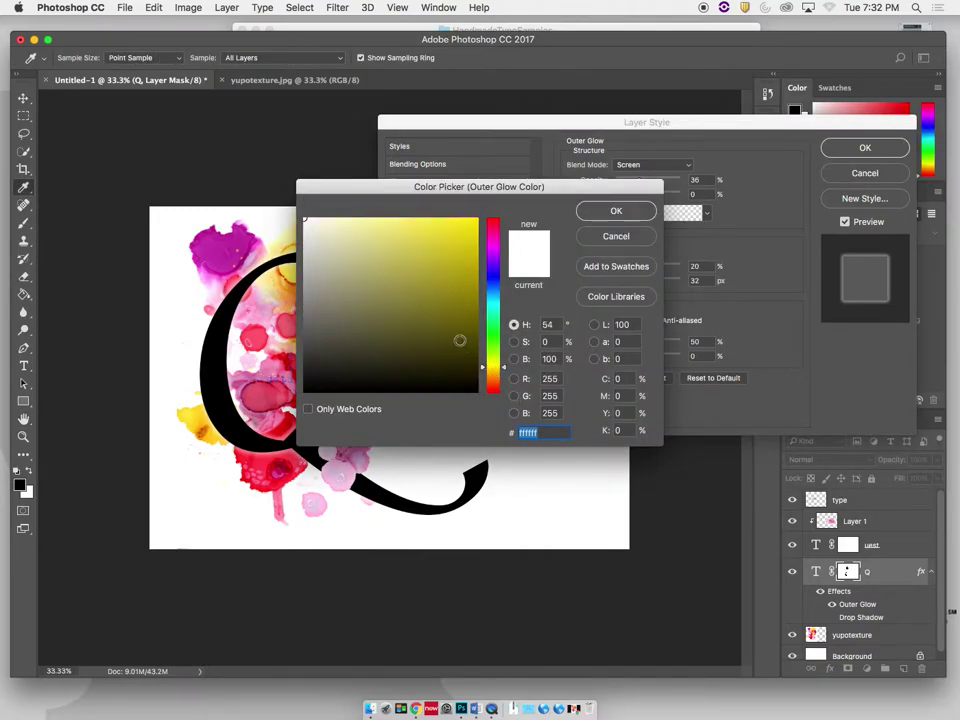
click(336, 216)
drag(336, 216, 331, 218)
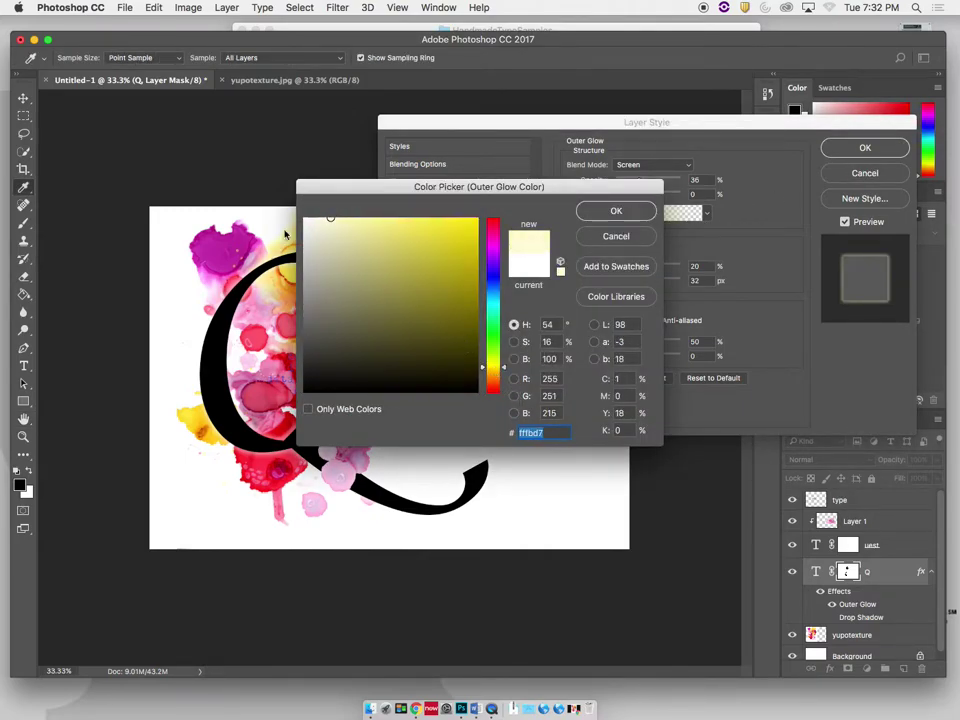
drag(503, 370, 505, 376)
click(619, 214)
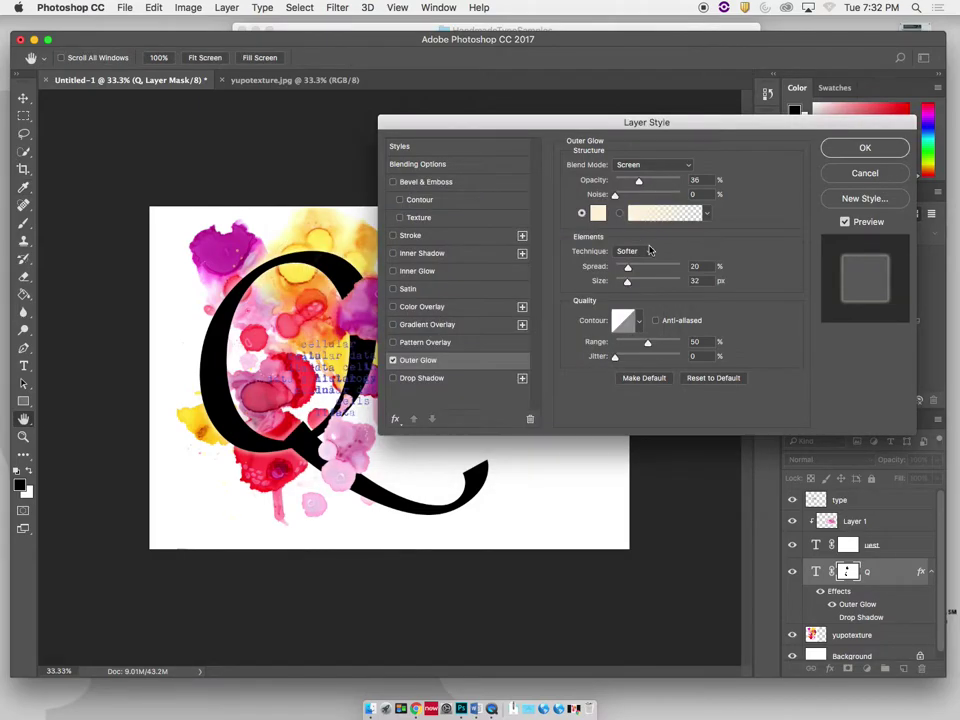
click(869, 150)
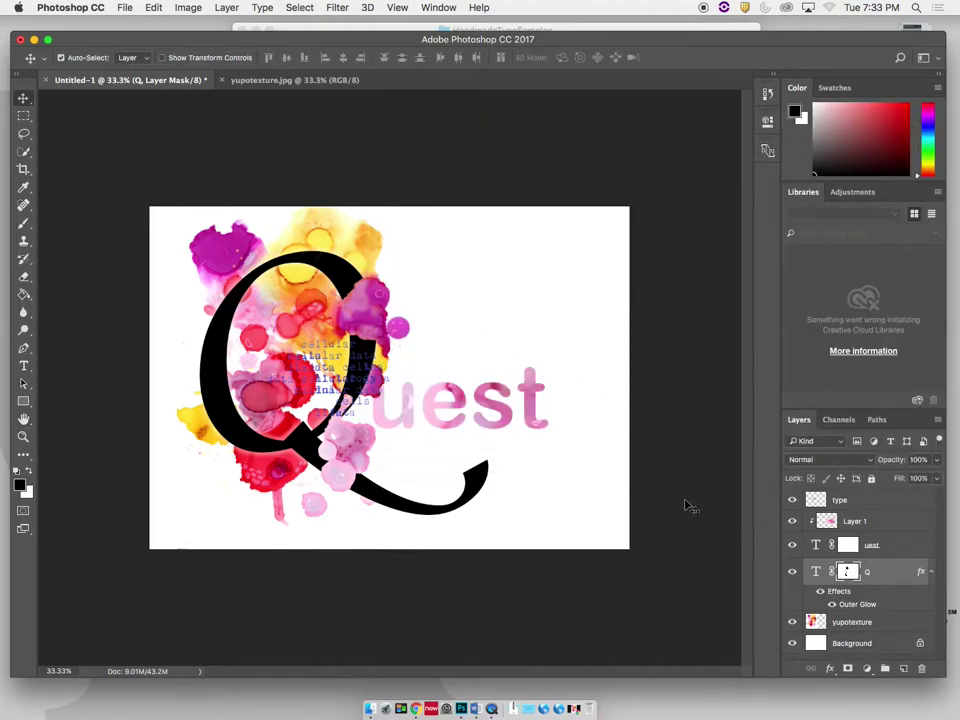
key(b)
key(bracketright)
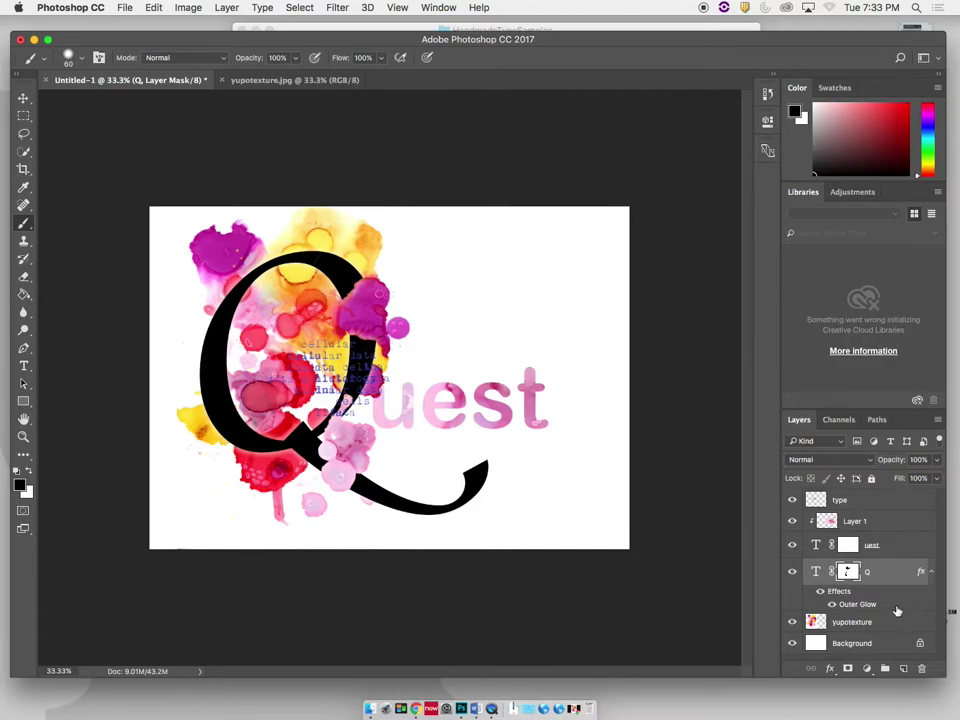
Step: Add a smooth inner bevel to the "uest" text layer with 157% depth, 10 px size and 3 px soften
double_click(906, 549)
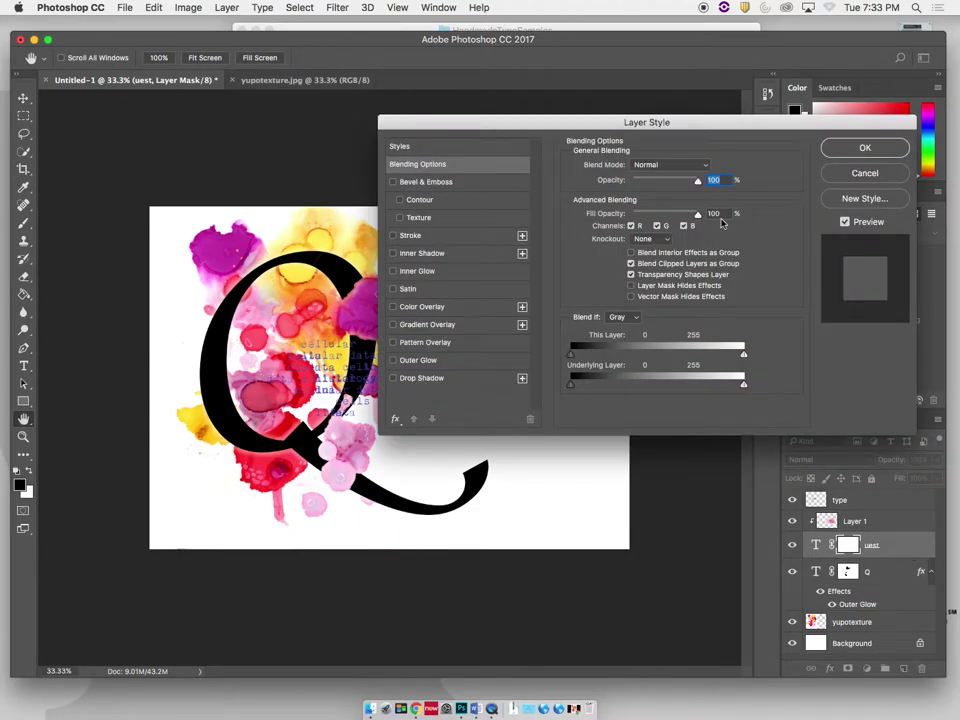
drag(638, 130, 781, 105)
click(538, 156)
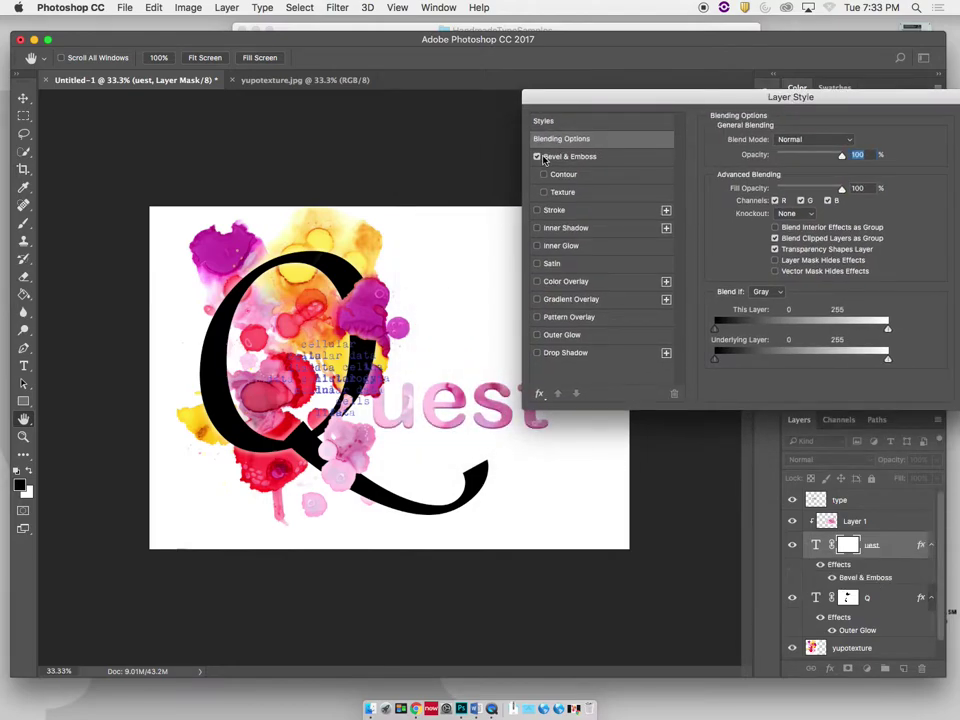
click(580, 157)
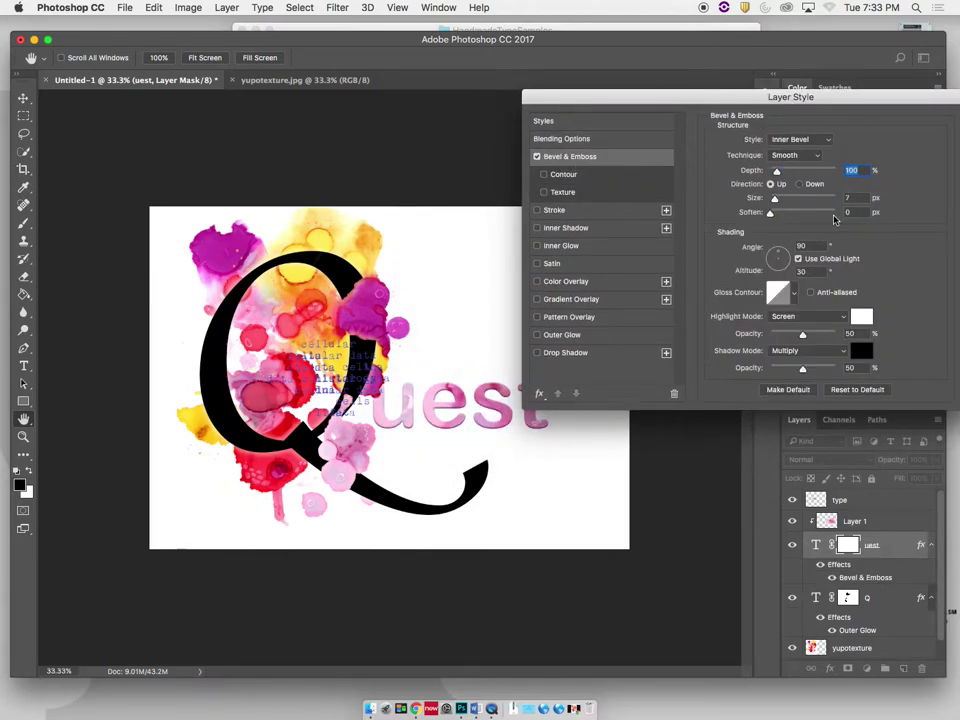
click(824, 140)
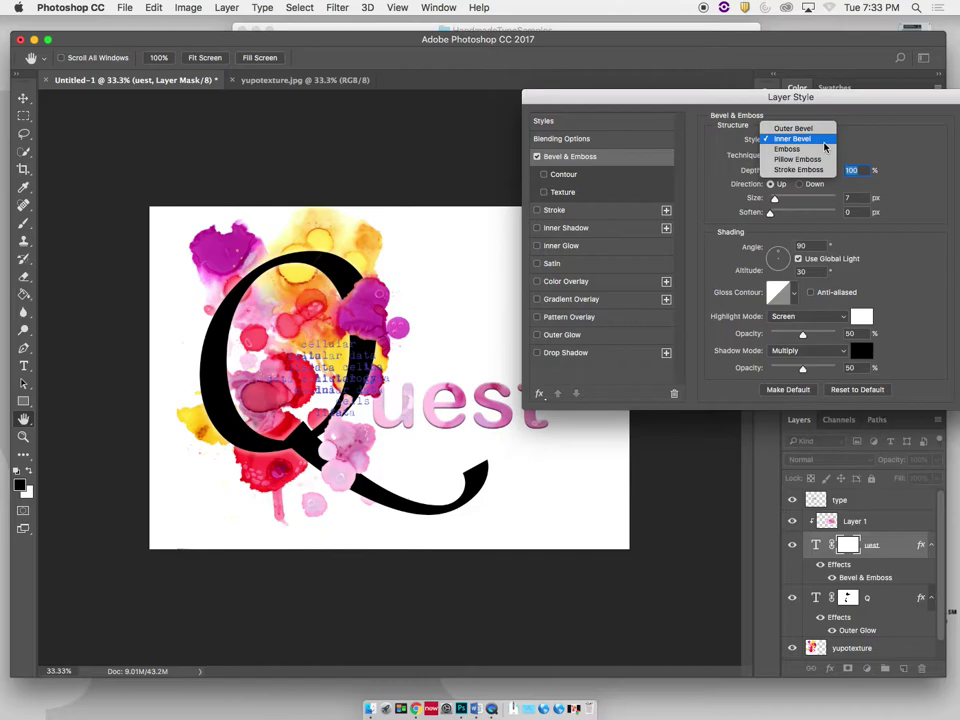
click(824, 142)
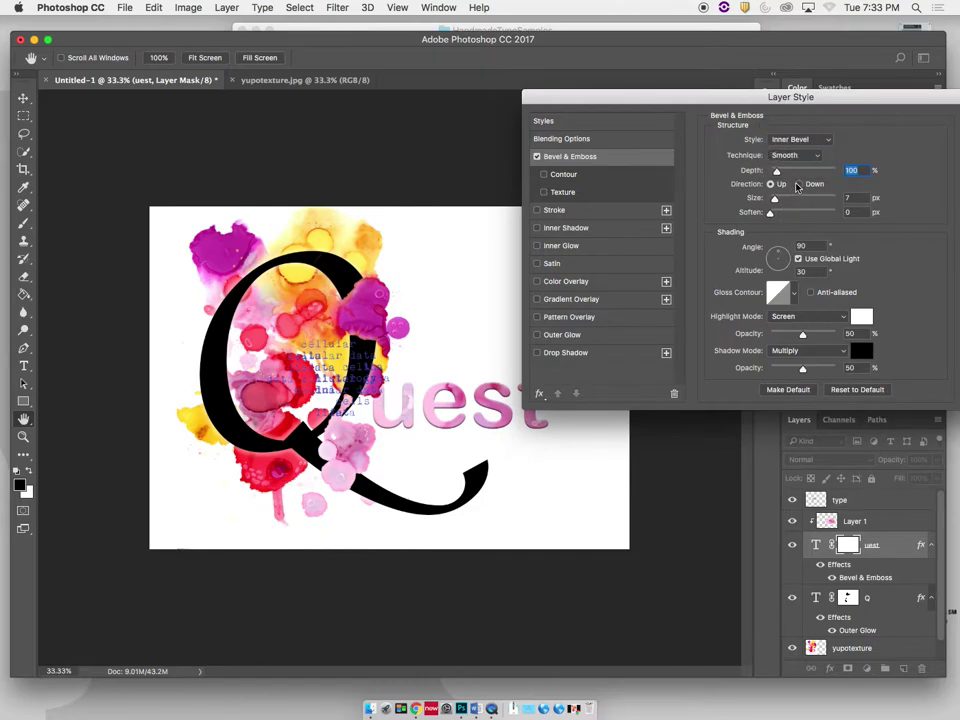
drag(770, 177, 783, 172)
drag(775, 214, 778, 203)
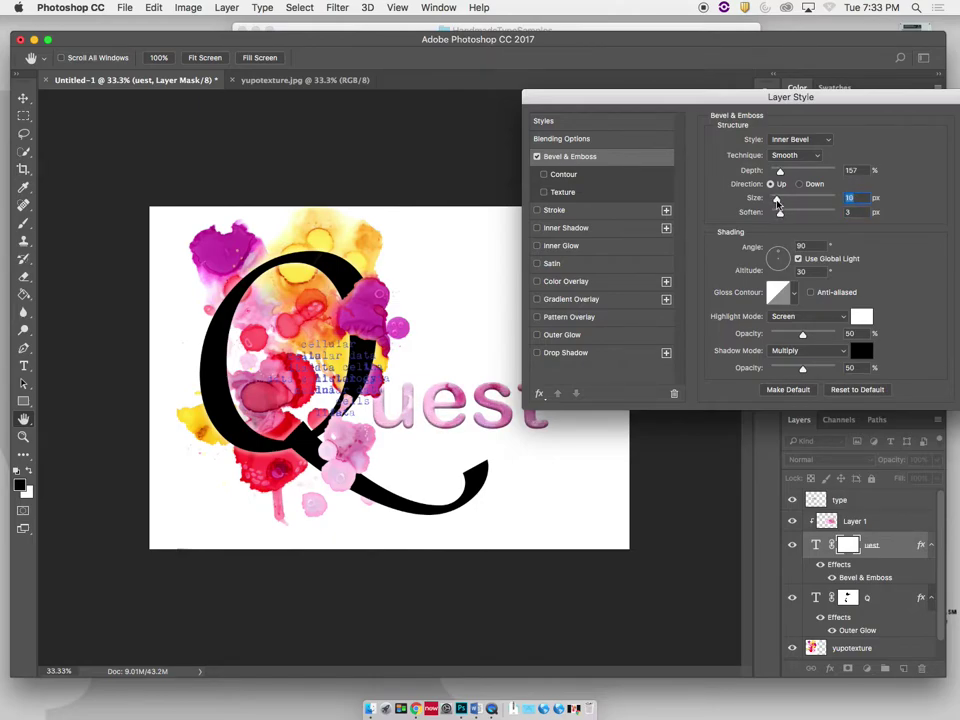
click(795, 155)
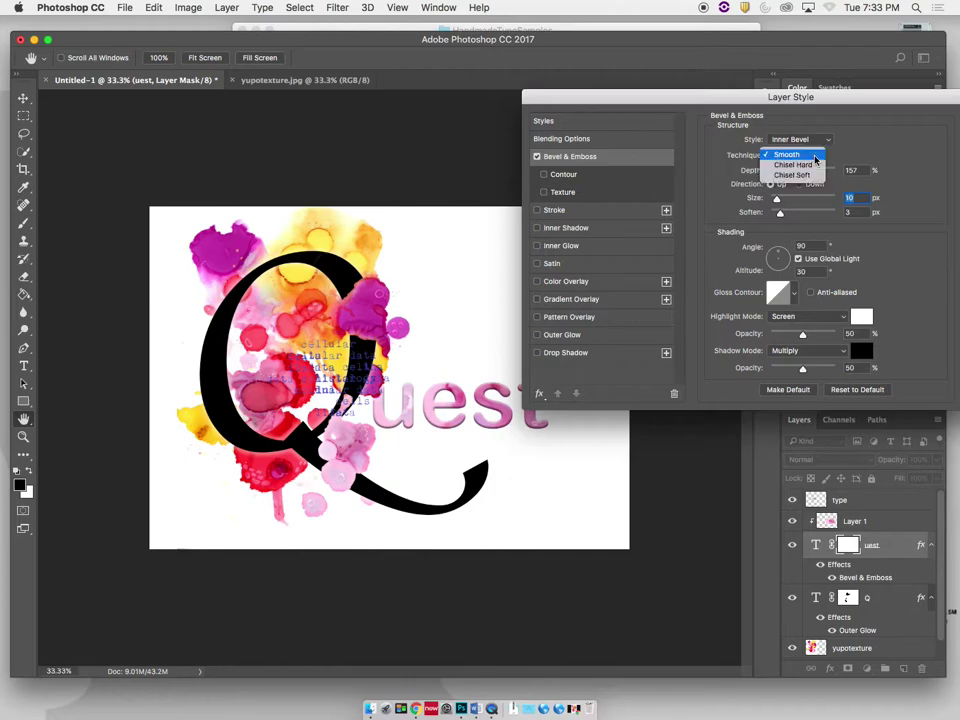
click(815, 236)
Step: Set the bevel's shading angle to -99° and altitude to 21°, with 39% highlight opacity and 147% depth
mouse_move(781, 257)
mouse_down()
mouse_move(772, 259)
mouse_move(780, 272)
mouse_up()
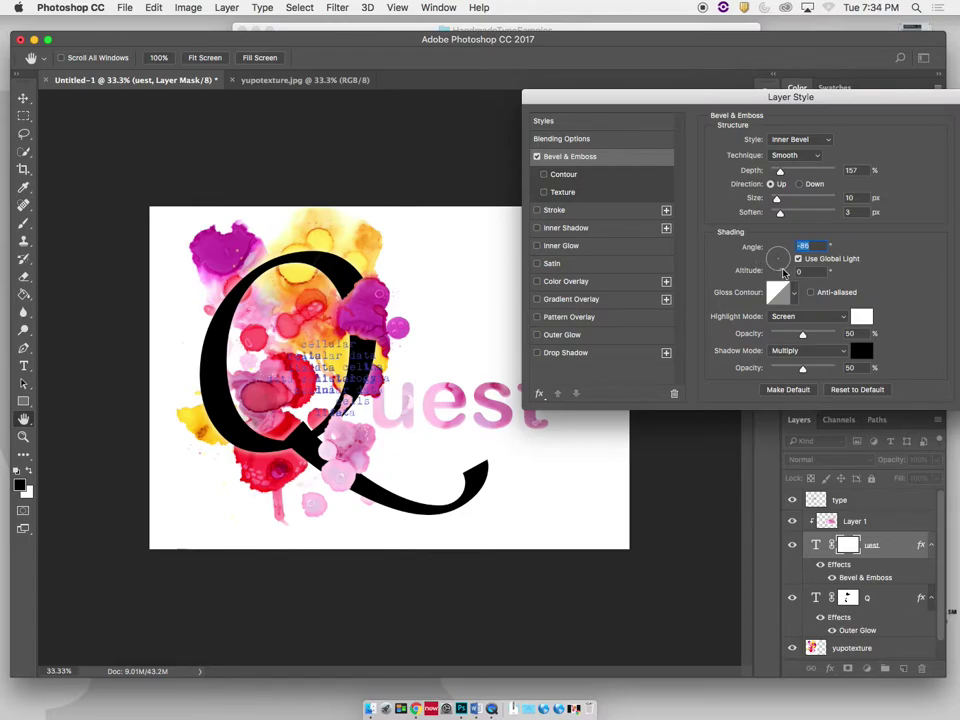
drag(783, 256, 773, 268)
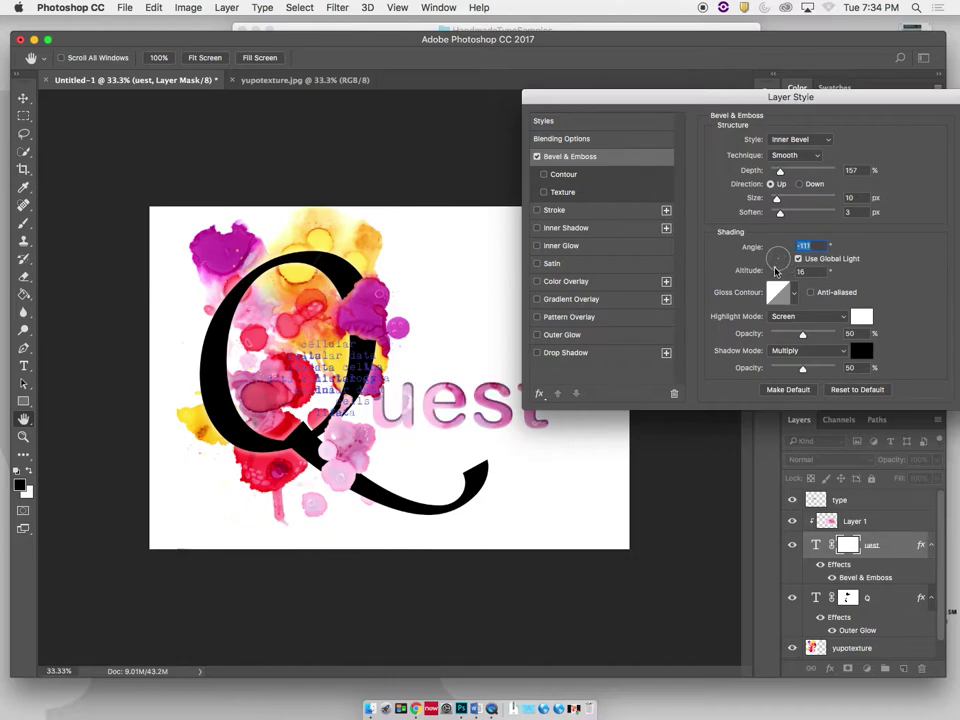
drag(778, 271, 780, 271)
drag(804, 337, 796, 338)
click(780, 172)
click(777, 200)
Step: Reduce the bevel's highlight opacity to 0% and its shadow opacity to 23%, and apply the style to "uest"
drag(804, 372, 782, 374)
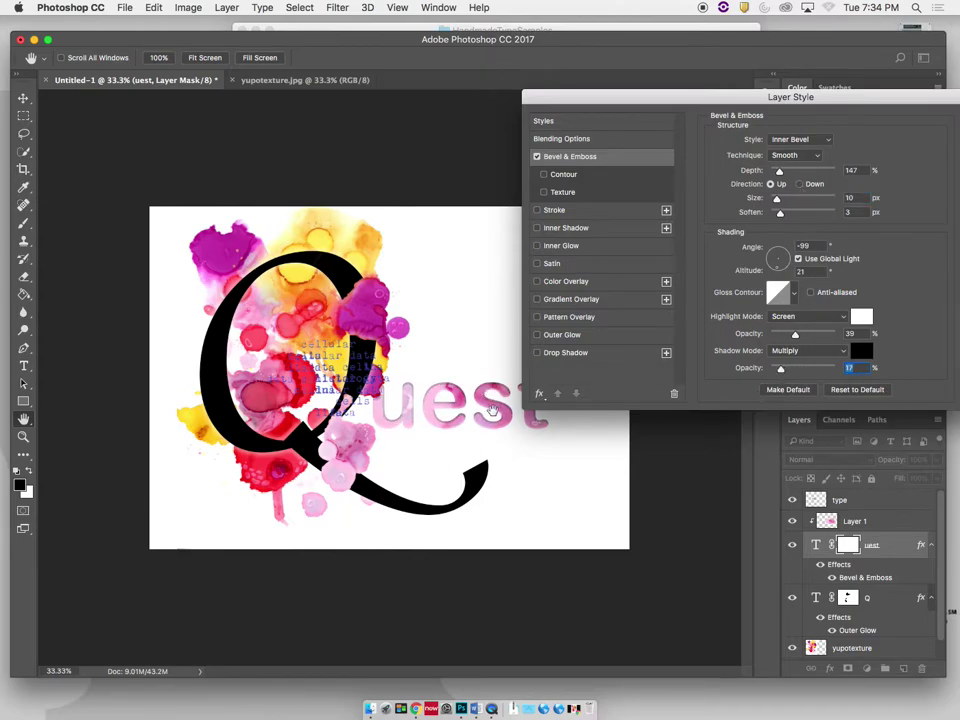
drag(793, 338, 784, 370)
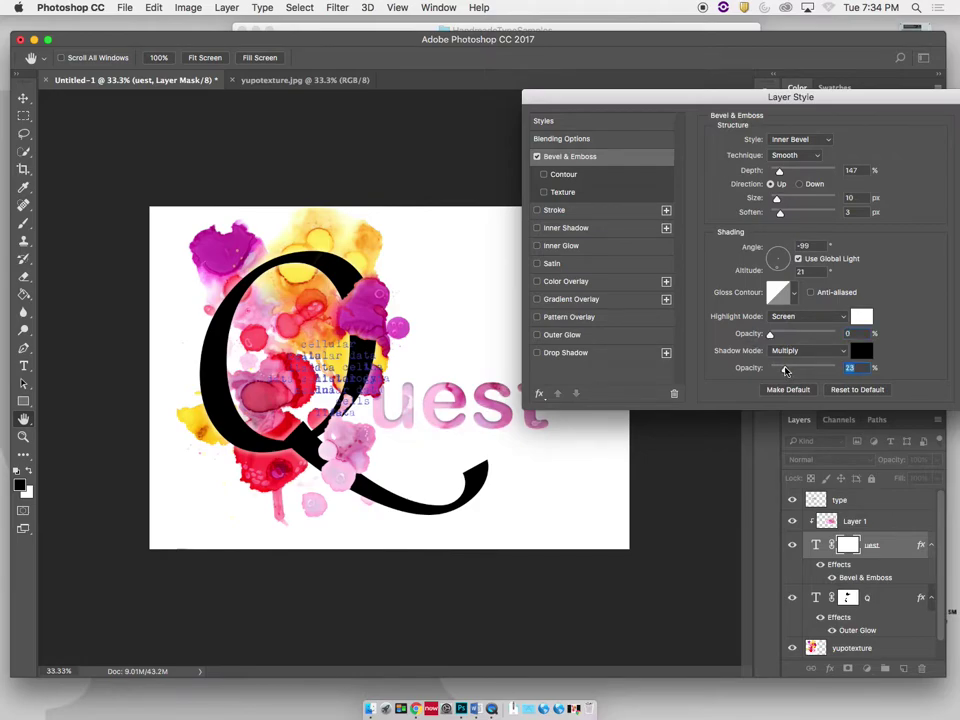
click(771, 336)
drag(912, 104, 806, 105)
key(Return)
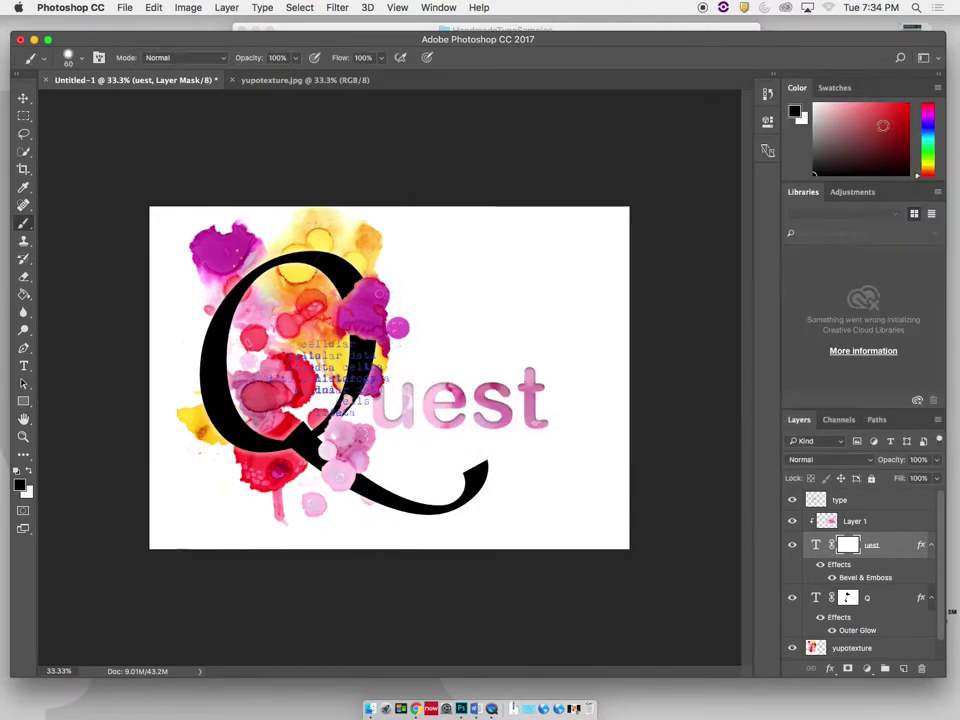
key(super+plus)
key(super+plus)
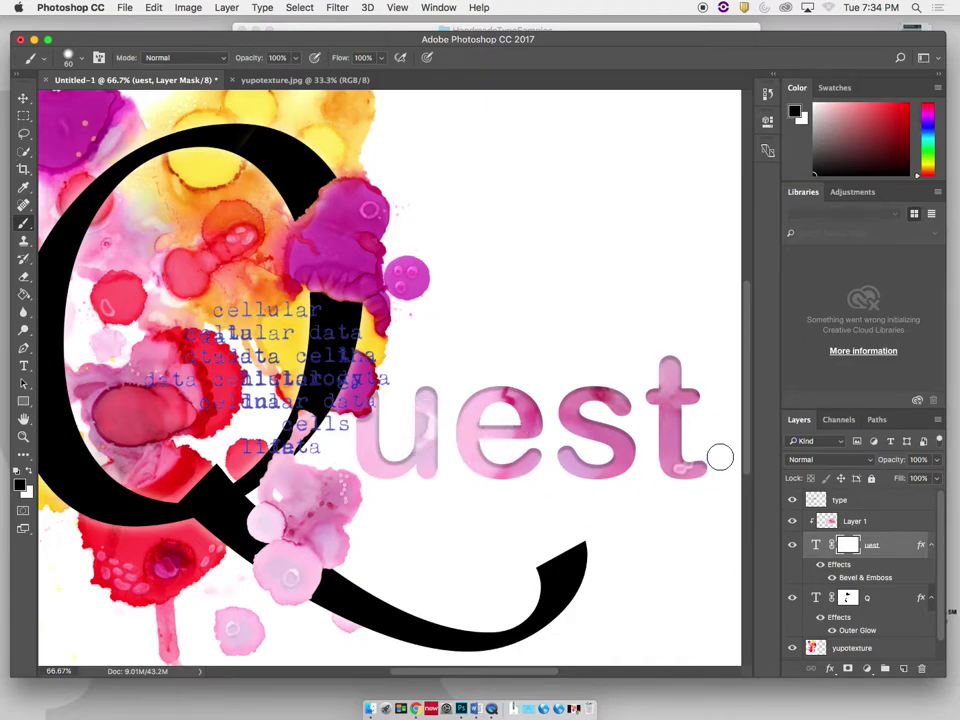
key(super+minus)
key(super+minus)
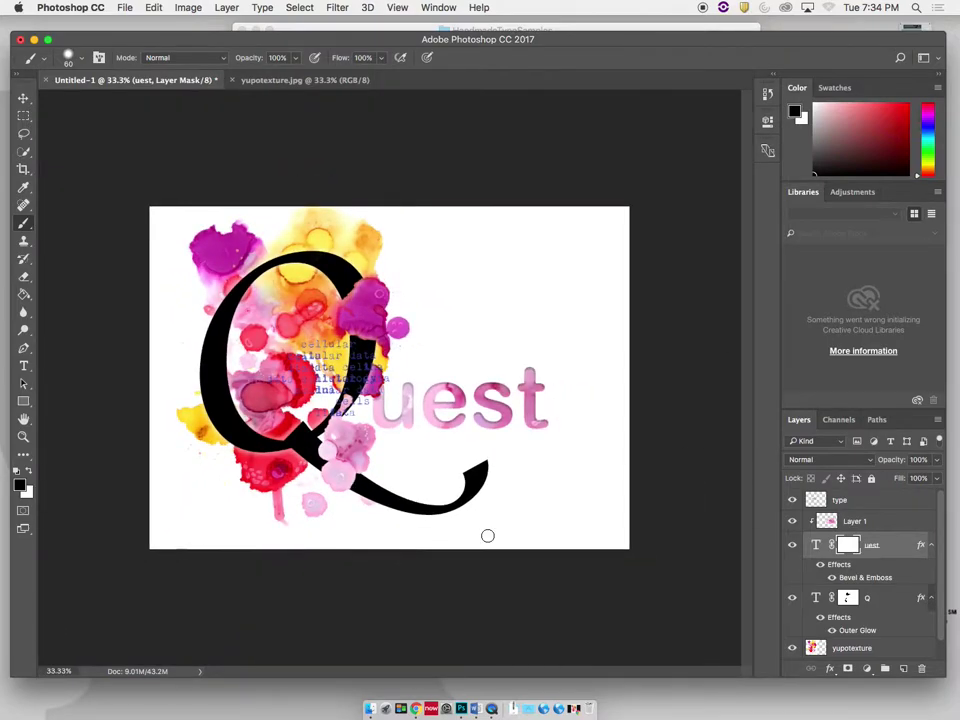
Step: Preview the sample Ocular.psd from the HandmadeTypeSamples folder in Finder to compare its lettering, and return to the Photoshop composition
drag(573, 42, 572, 90)
click(585, 42)
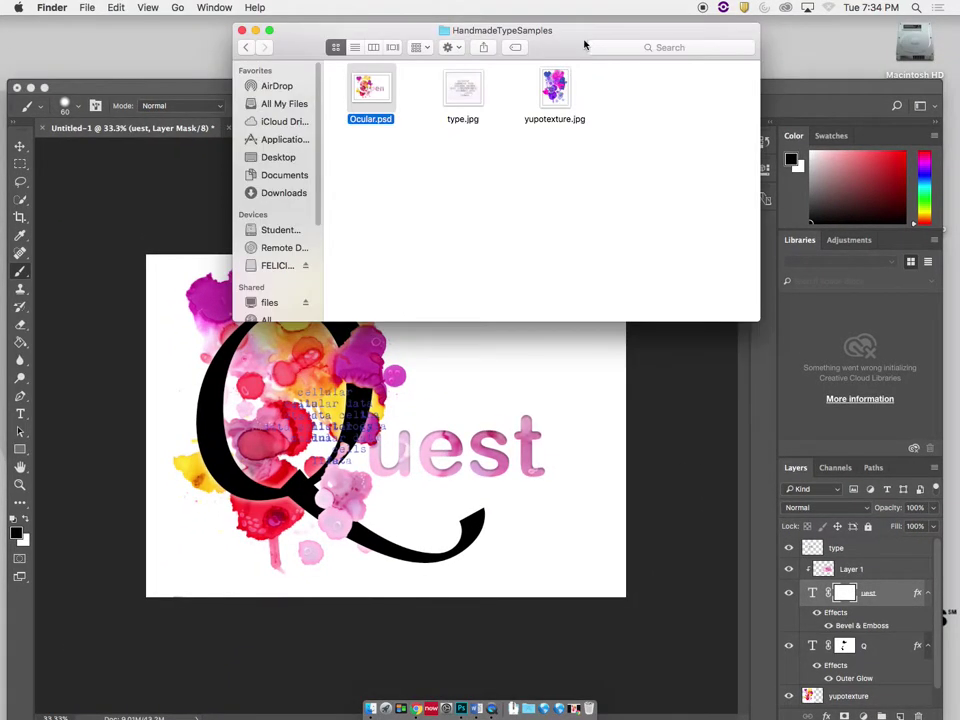
key(space)
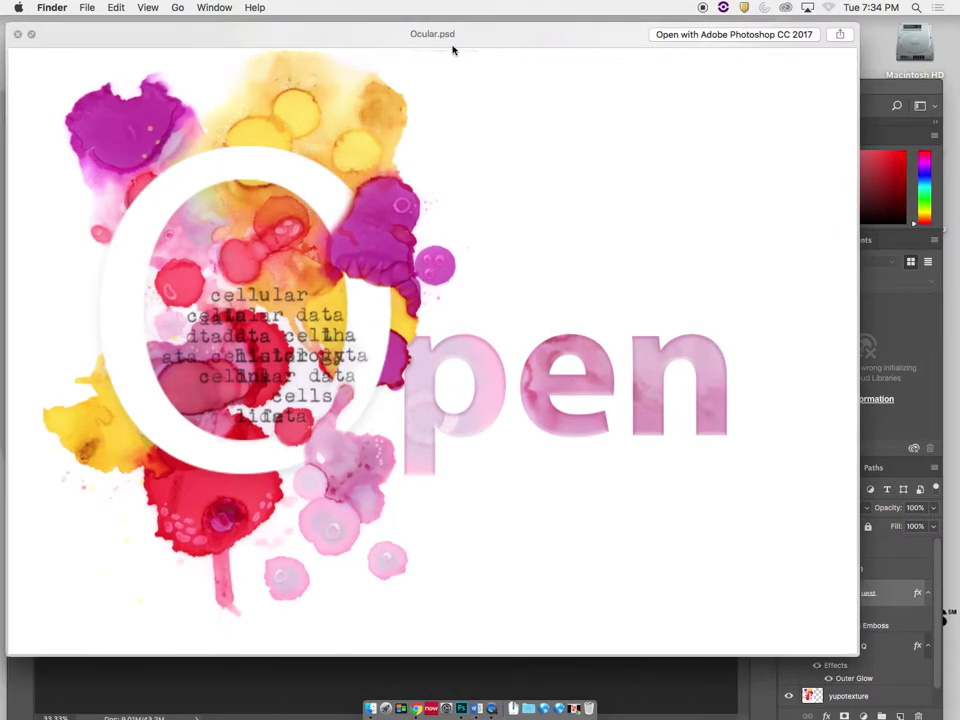
drag(384, 27, 517, 21)
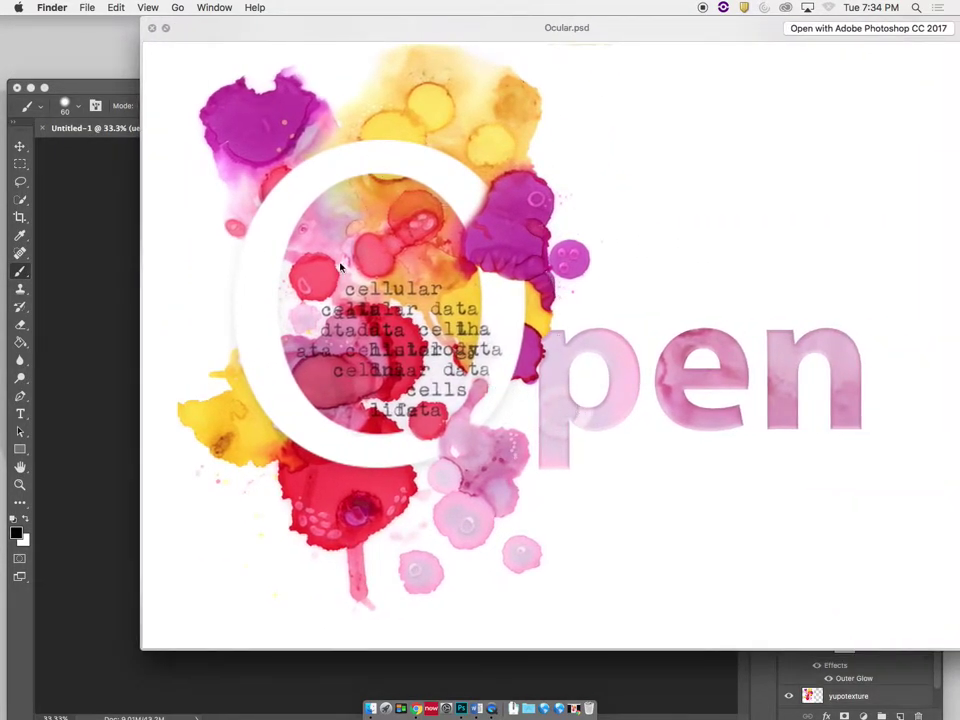
click(152, 28)
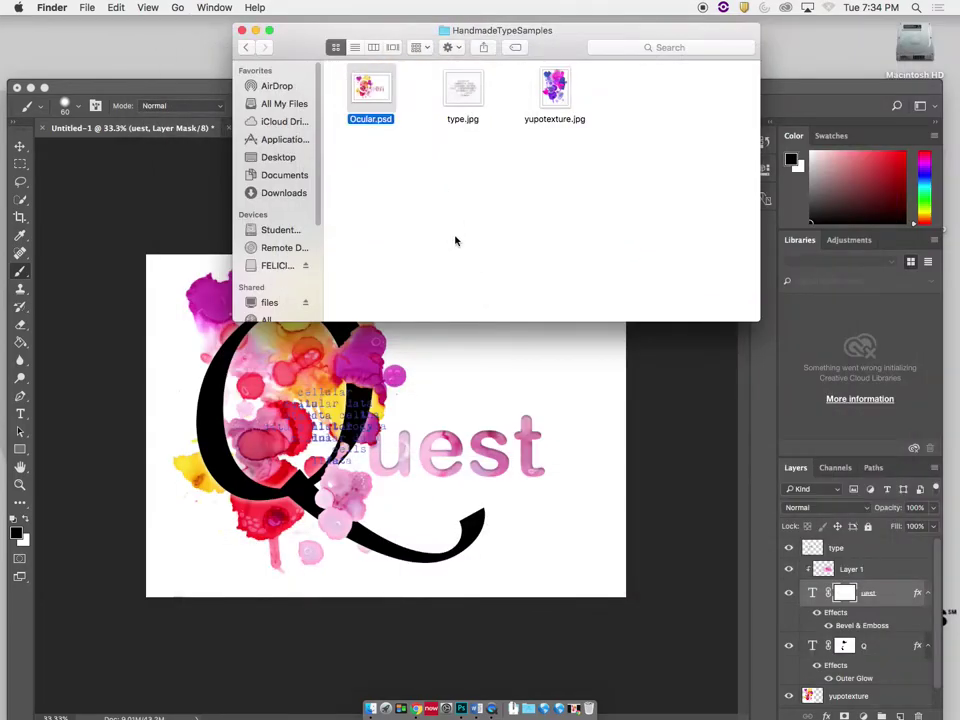
click(530, 349)
drag(641, 97, 649, 23)
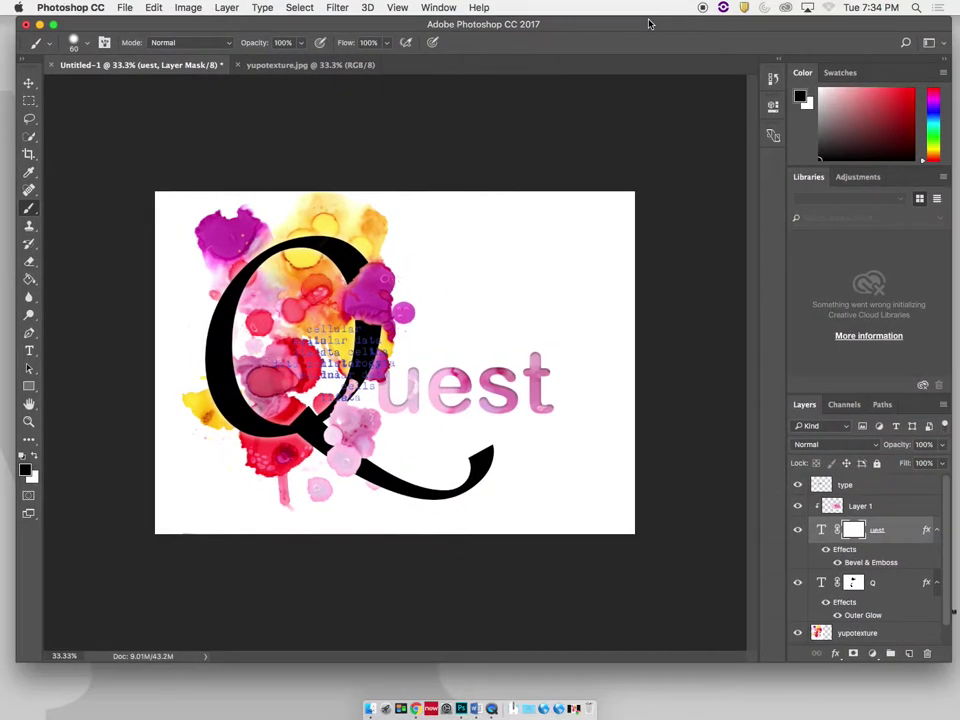
Step: Add a Gradient Map adjustment layer to yupotexture.jpg using the Orange, Yellow, Orange preset
click(881, 488)
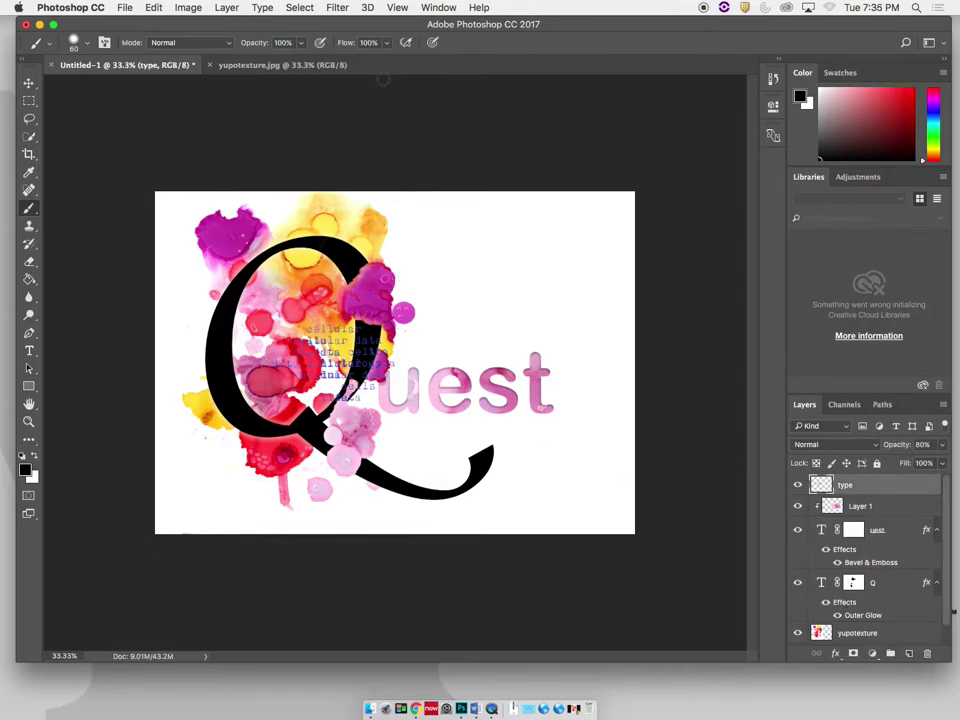
click(279, 65)
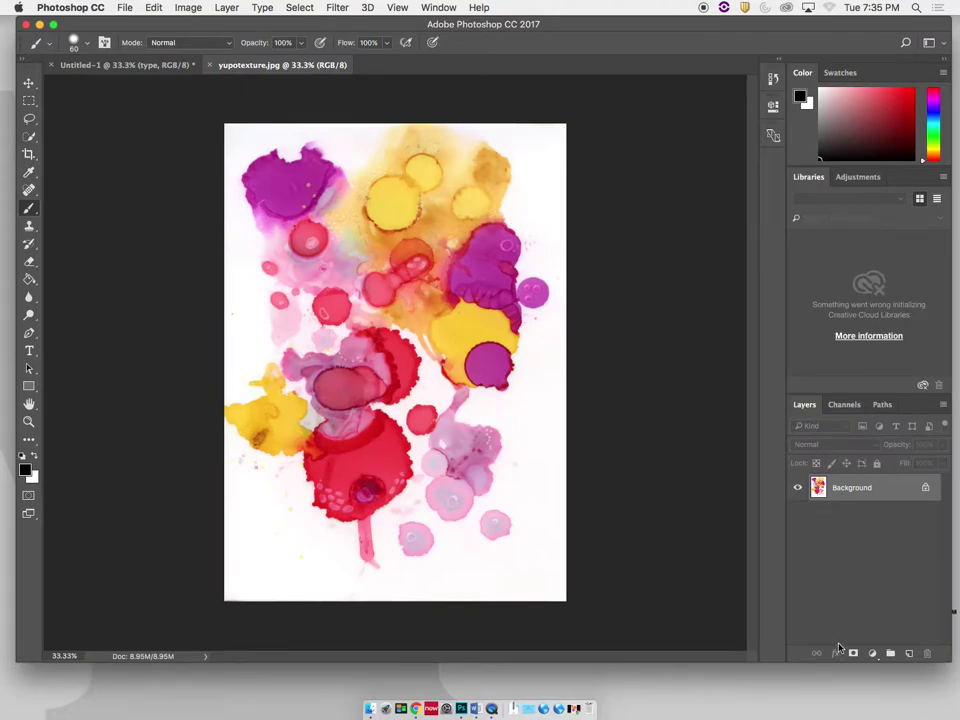
click(872, 652)
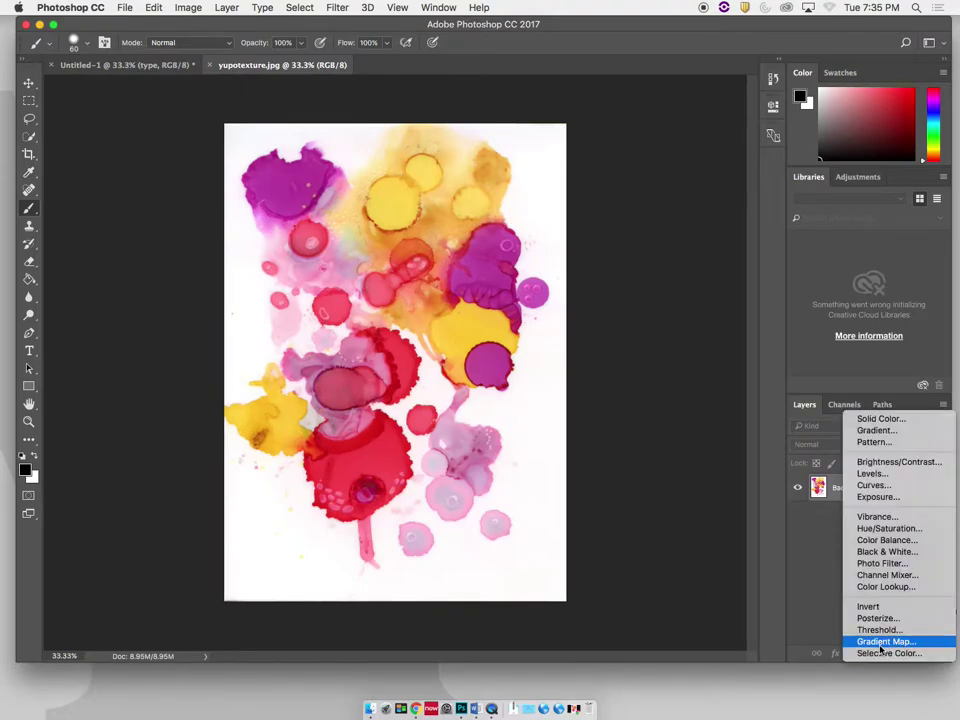
click(881, 642)
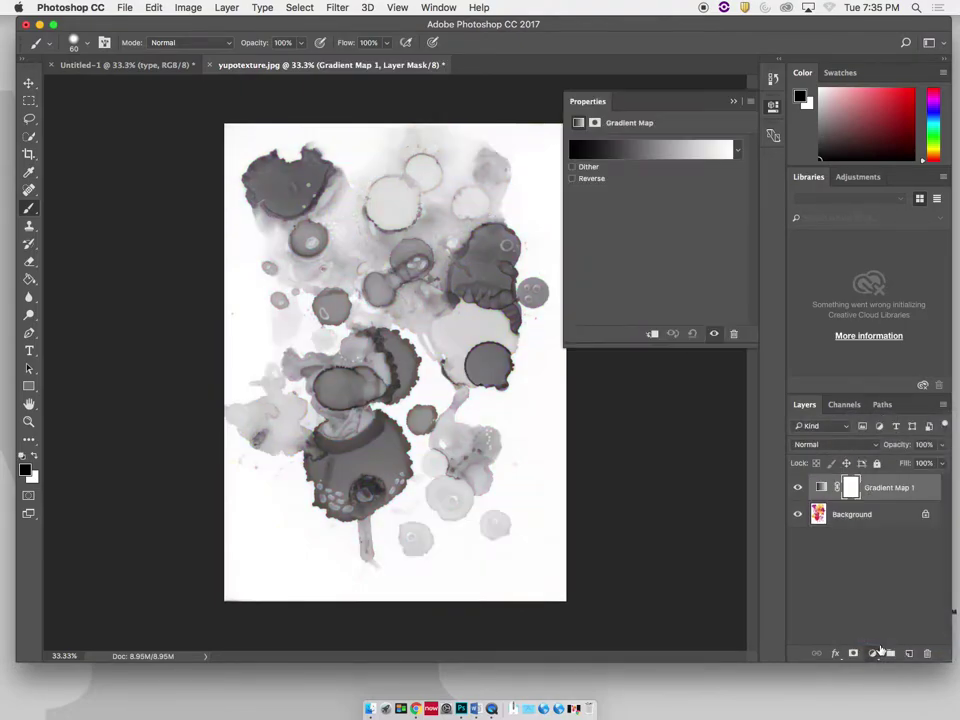
click(698, 153)
click(510, 217)
drag(440, 178, 690, 206)
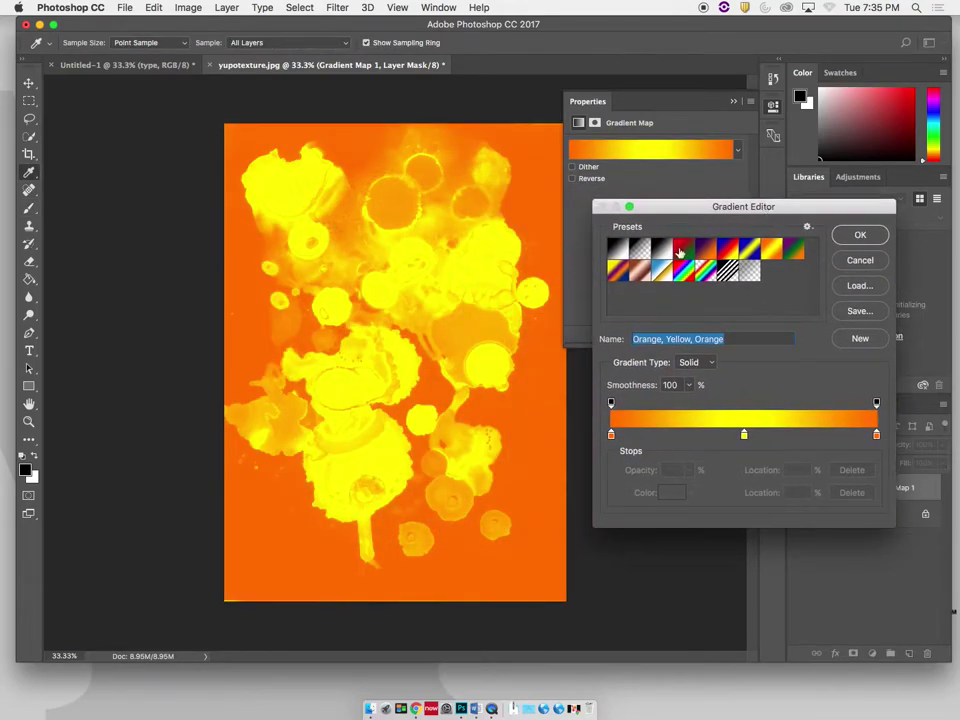
Step: Shift the gradient map's yellow colour stop toward the light end, apply it, and try the gradient reversed
drag(745, 437, 793, 437)
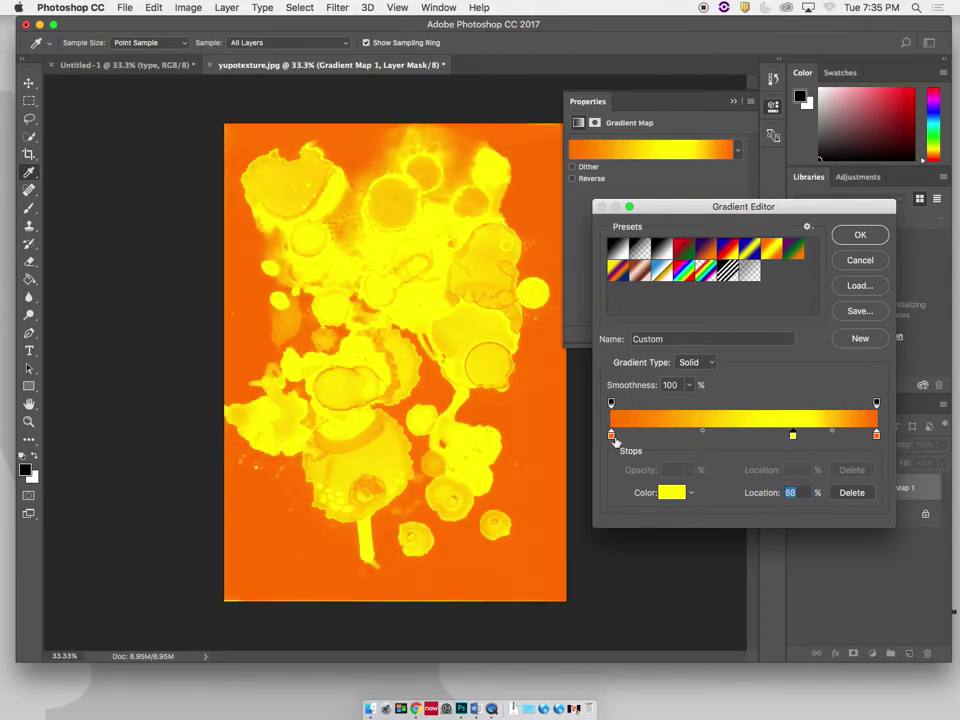
mouse_move(793, 437)
mouse_down()
mouse_move(689, 437)
mouse_move(779, 441)
mouse_up()
click(793, 438)
key(Return)
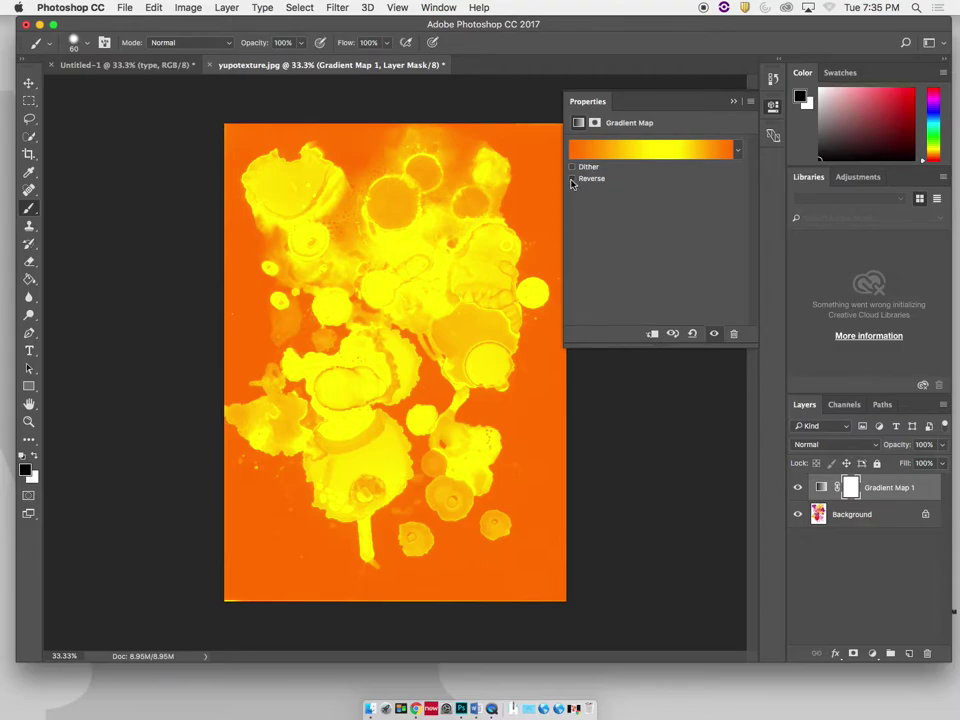
click(572, 179)
click(572, 179)
click(572, 179)
click(572, 179)
Step: Change the gradient map to the Violet, Green, Orange preset and reverse it
click(664, 149)
click(793, 248)
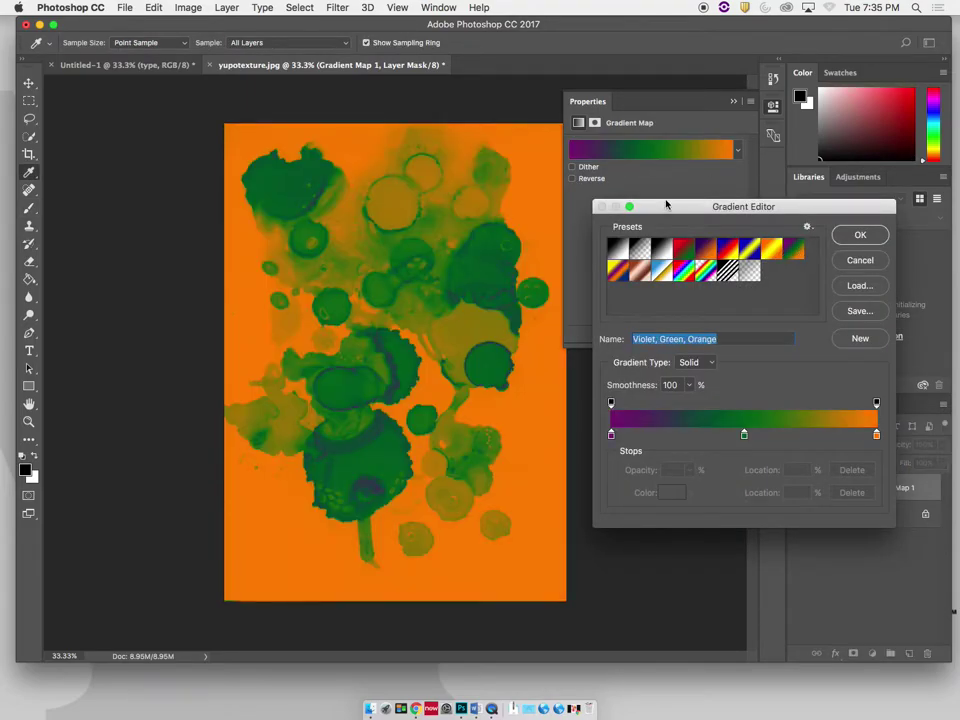
click(859, 235)
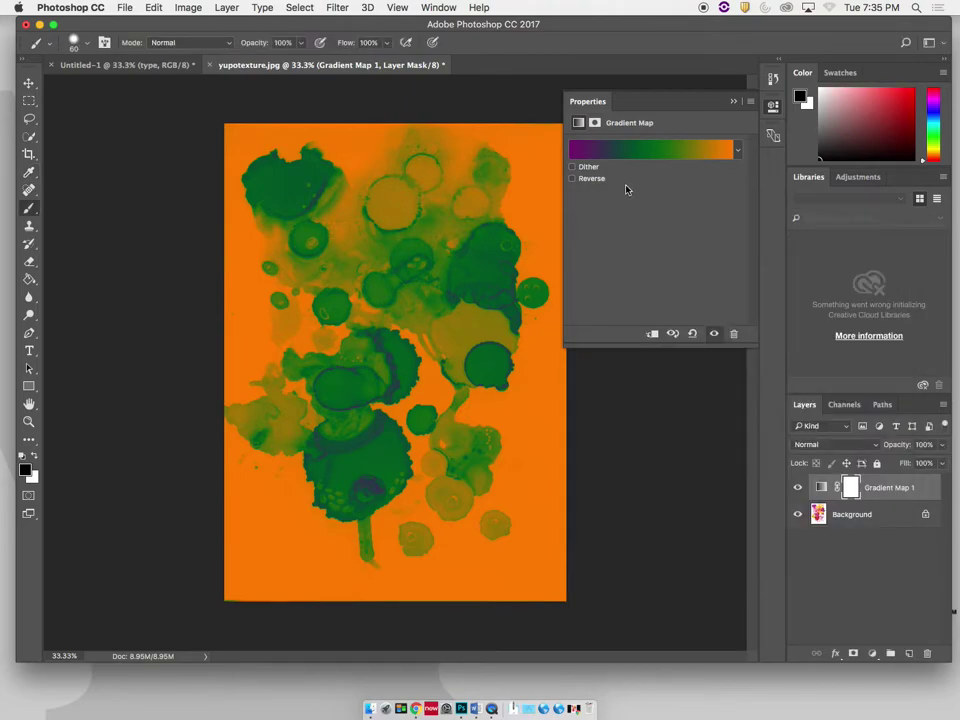
click(573, 179)
click(573, 179)
click(573, 179)
click(573, 179)
click(573, 179)
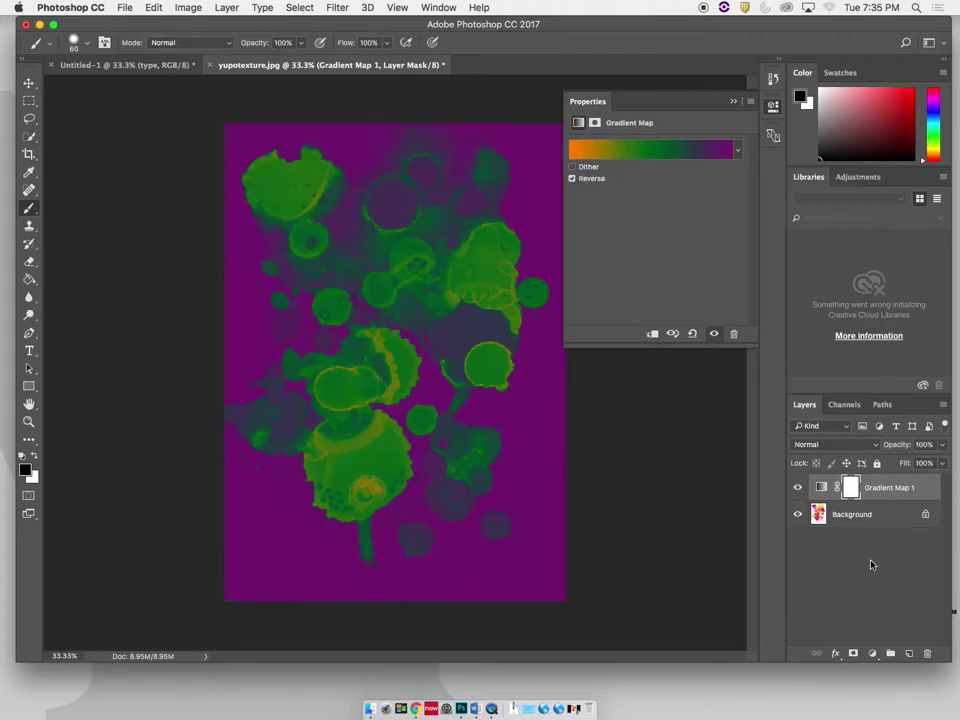
click(773, 105)
Step: Save the Untitled-1 composition as Quest.psd in Photoshop format with layers on the external drive
click(100, 65)
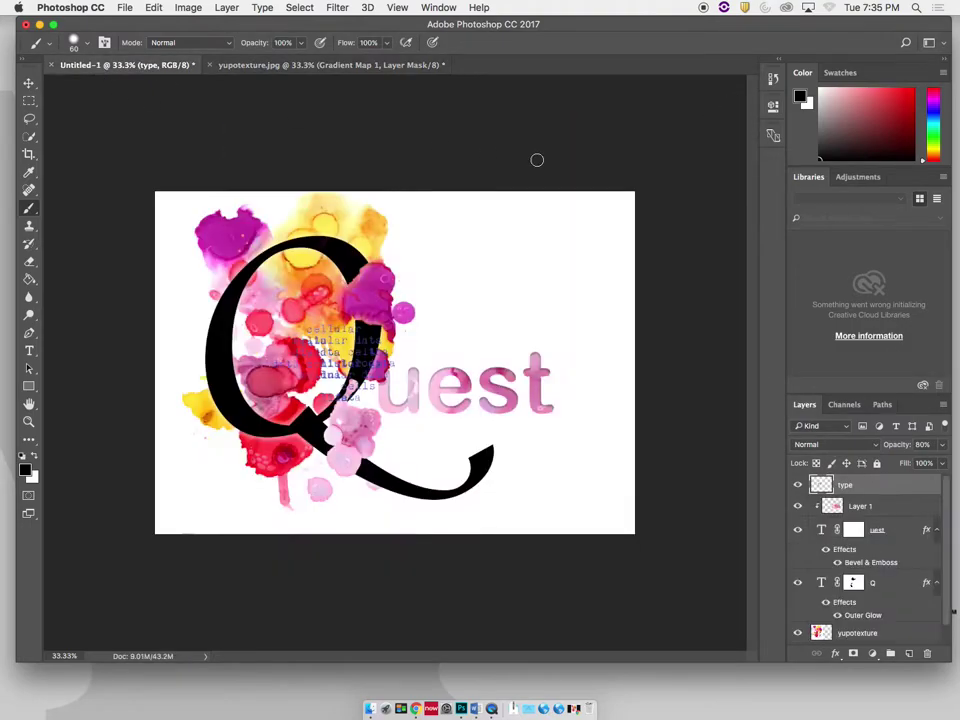
key(super+s)
text(Quest)
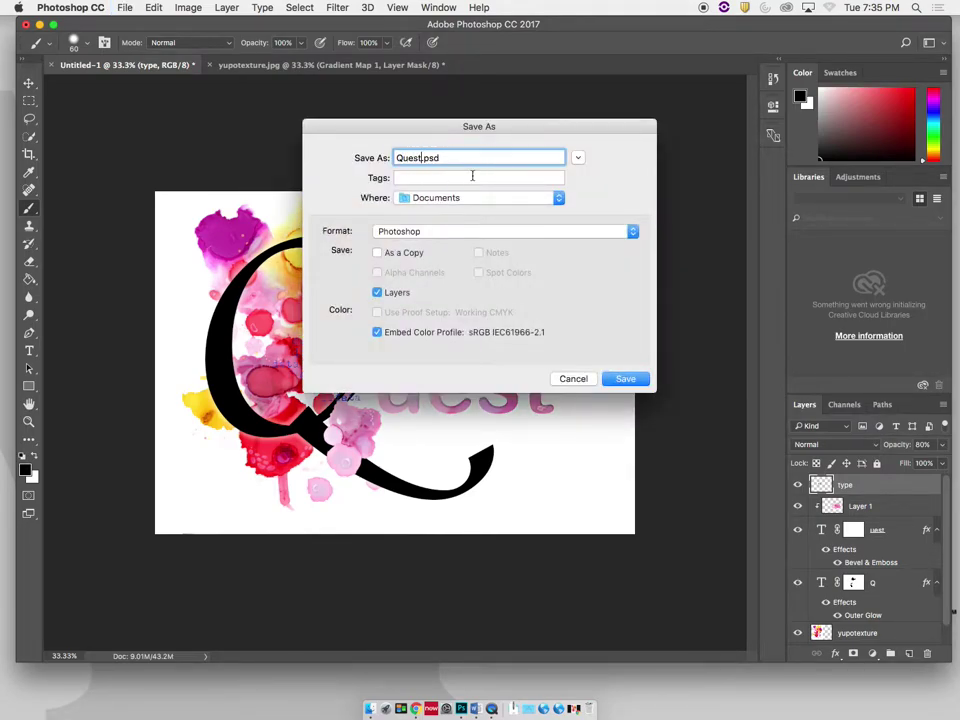
click(439, 198)
click(422, 259)
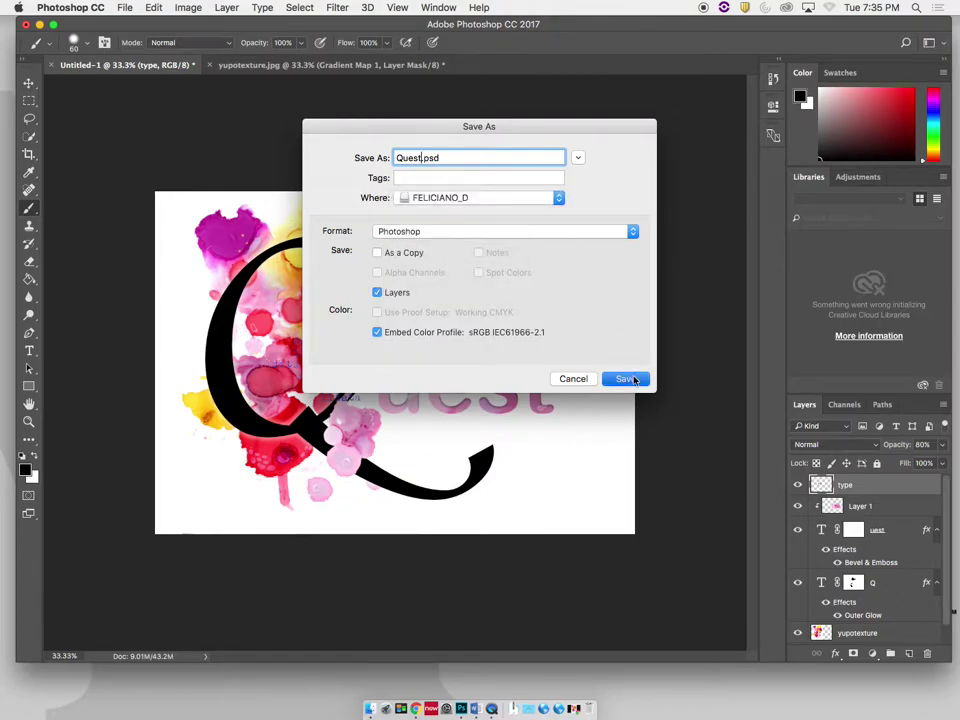
click(626, 379)
click(647, 297)
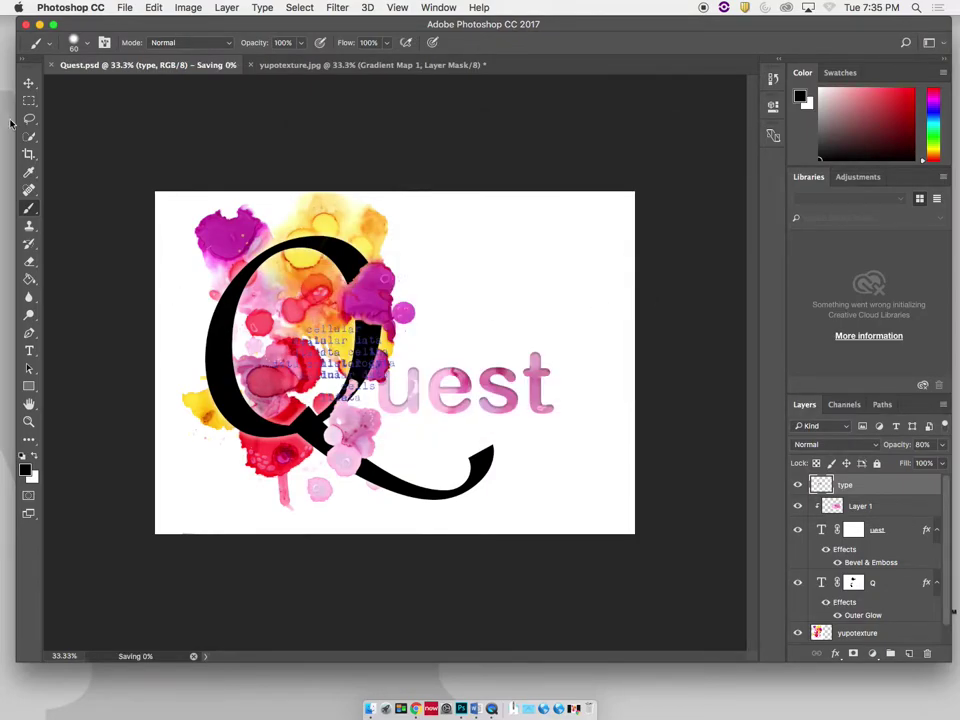